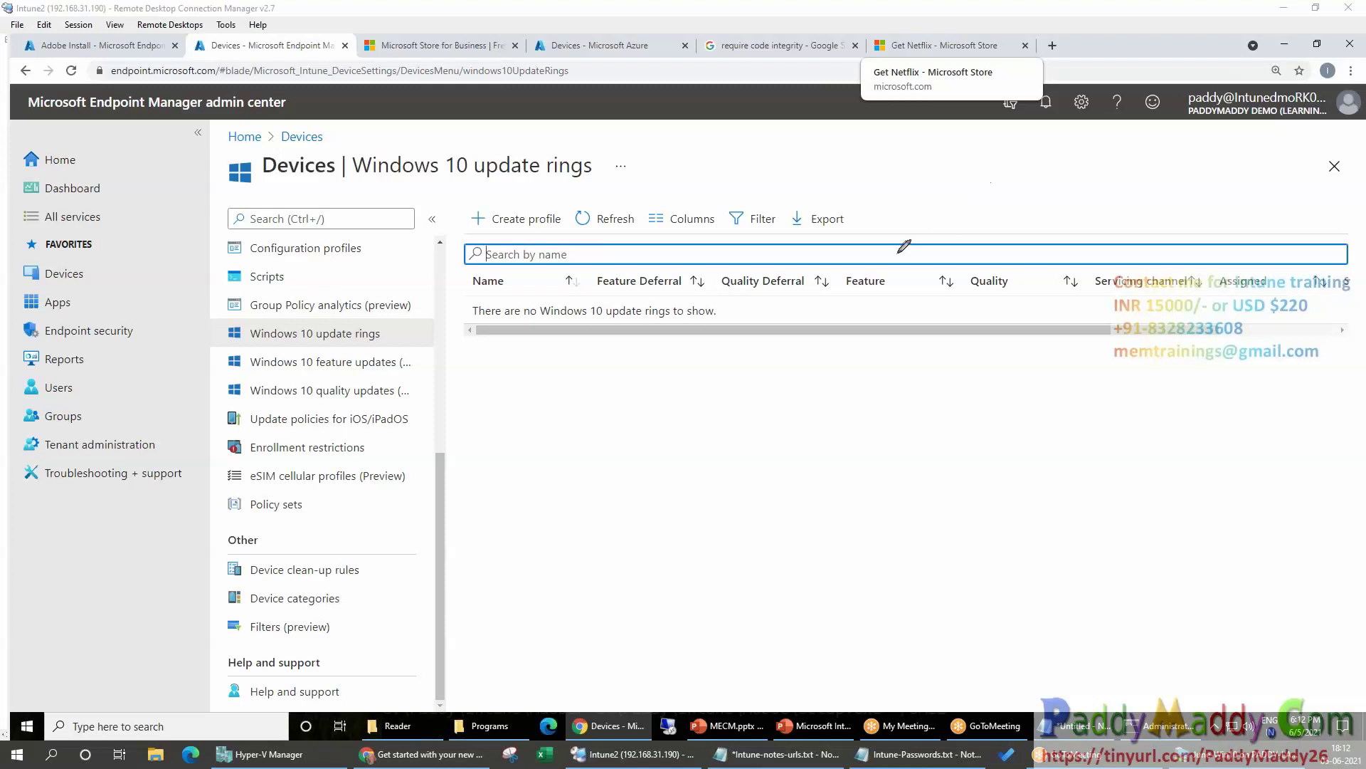
Annotate the page with arrows and sketches pointing at the Update rings section
mouse_move(527, 543)
left_mouse_down()
mouse_move(601, 535)
mouse_move(627, 547)
left_mouse_up()
mouse_move(395, 323)
left_mouse_down()
mouse_move(303, 301)
mouse_move(231, 347)
mouse_move(399, 342)
mouse_move(383, 314)
left_mouse_up()
mouse_move(160, 272)
left_mouse_down()
mouse_move(324, 296)
mouse_move(333, 324)
mouse_move(343, 258)
left_mouse_up()
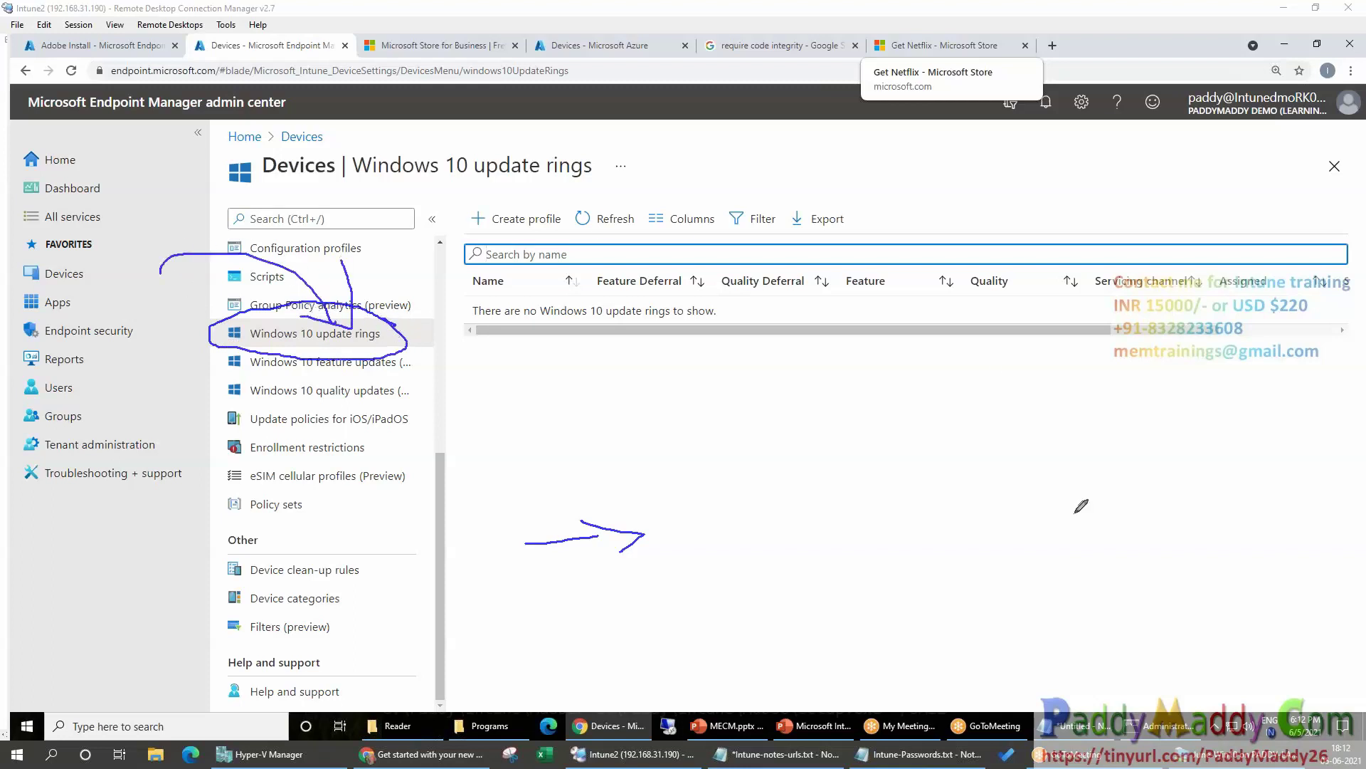
left_click_drag(922, 449, 948, 430)
left_click_drag(880, 560, 965, 531)
mouse_move(932, 503)
left_mouse_down()
mouse_move(997, 511)
mouse_move(1045, 469)
left_mouse_up()
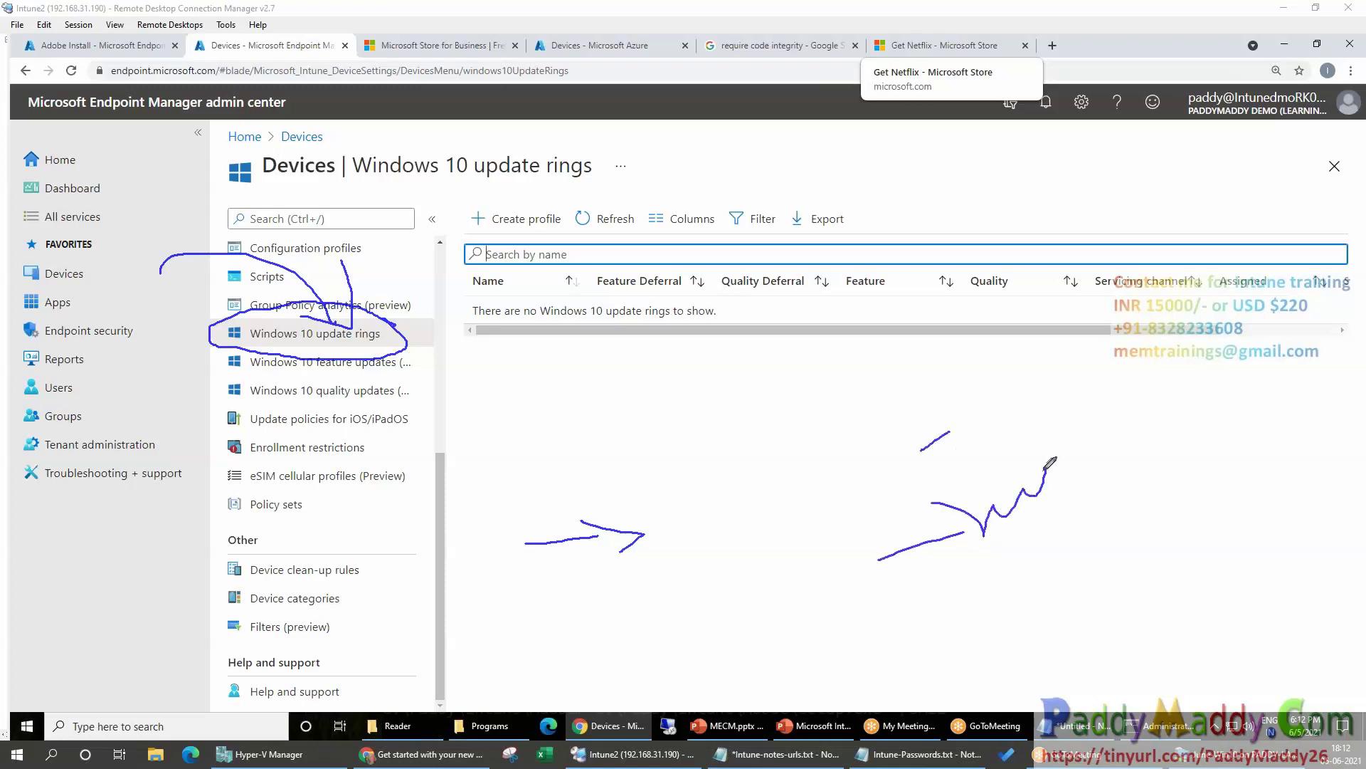
mouse_move(1016, 627)
left_mouse_down()
mouse_move(1136, 582)
mouse_move(1185, 531)
mouse_move(1215, 548)
mouse_move(1289, 530)
left_mouse_up()
left_click_drag(1267, 497, 1268, 558)
left_click_drag(1208, 607, 1318, 629)
Add a handwritten number and connecting lines, circle Update rings again, then clear the annotations
mouse_move(823, 369)
left_mouse_down()
mouse_move(862, 367)
mouse_move(887, 413)
left_mouse_up()
mouse_move(881, 356)
left_mouse_down()
mouse_move(902, 357)
mouse_move(945, 404)
left_mouse_up()
left_click_drag(958, 356, 1005, 330)
mouse_move(1025, 314)
left_mouse_down()
mouse_move(1060, 342)
mouse_move(1195, 285)
mouse_move(1232, 303)
left_mouse_up()
mouse_move(982, 92)
left_mouse_down()
mouse_move(1089, 177)
mouse_move(1135, 281)
mouse_move(1171, 291)
left_mouse_up()
mouse_move(260, 316)
left_mouse_down()
mouse_move(384, 350)
mouse_move(371, 347)
left_mouse_up()
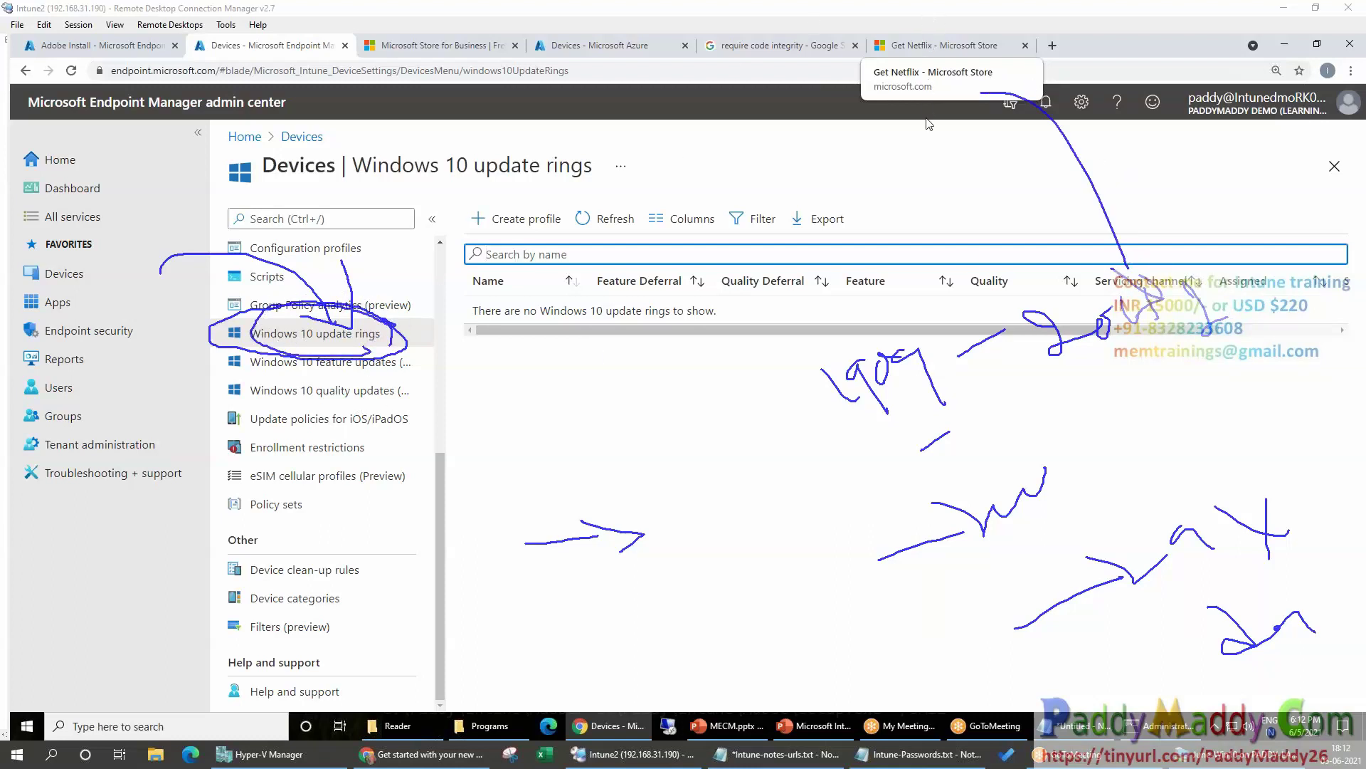
key("e")
Handwrite 'Pad' and 'Feature' notes, link them to Update rings with an arrow, then clear
mouse_move(548, 482)
left_mouse_down()
mouse_move(605, 475)
mouse_move(649, 428)
mouse_move(723, 495)
mouse_move(728, 442)
mouse_move(785, 467)
left_mouse_up()
mouse_move(755, 423)
left_mouse_down()
mouse_move(792, 401)
mouse_move(819, 427)
mouse_move(846, 409)
mouse_move(854, 363)
mouse_move(896, 404)
mouse_move(955, 403)
mouse_move(584, 596)
mouse_move(961, 436)
mouse_move(954, 456)
left_mouse_up()
mouse_move(744, 585)
left_mouse_down()
mouse_move(713, 625)
mouse_move(831, 562)
mouse_move(874, 599)
left_mouse_up()
mouse_move(883, 491)
left_mouse_down()
mouse_move(911, 526)
mouse_move(986, 523)
left_mouse_up()
left_click_drag(993, 462, 1050, 591)
mouse_move(1067, 502)
left_mouse_down()
mouse_move(1132, 471)
mouse_move(1175, 491)
mouse_move(1164, 412)
mouse_move(560, 484)
mouse_move(1139, 639)
mouse_move(1100, 381)
left_mouse_up()
mouse_move(646, 514)
left_mouse_down()
mouse_move(623, 636)
mouse_move(519, 403)
mouse_move(394, 329)
mouse_move(410, 332)
left_mouse_up()
mouse_move(390, 333)
left_mouse_down()
mouse_move(392, 349)
mouse_move(331, 298)
mouse_move(235, 345)
mouse_move(396, 340)
left_mouse_up()
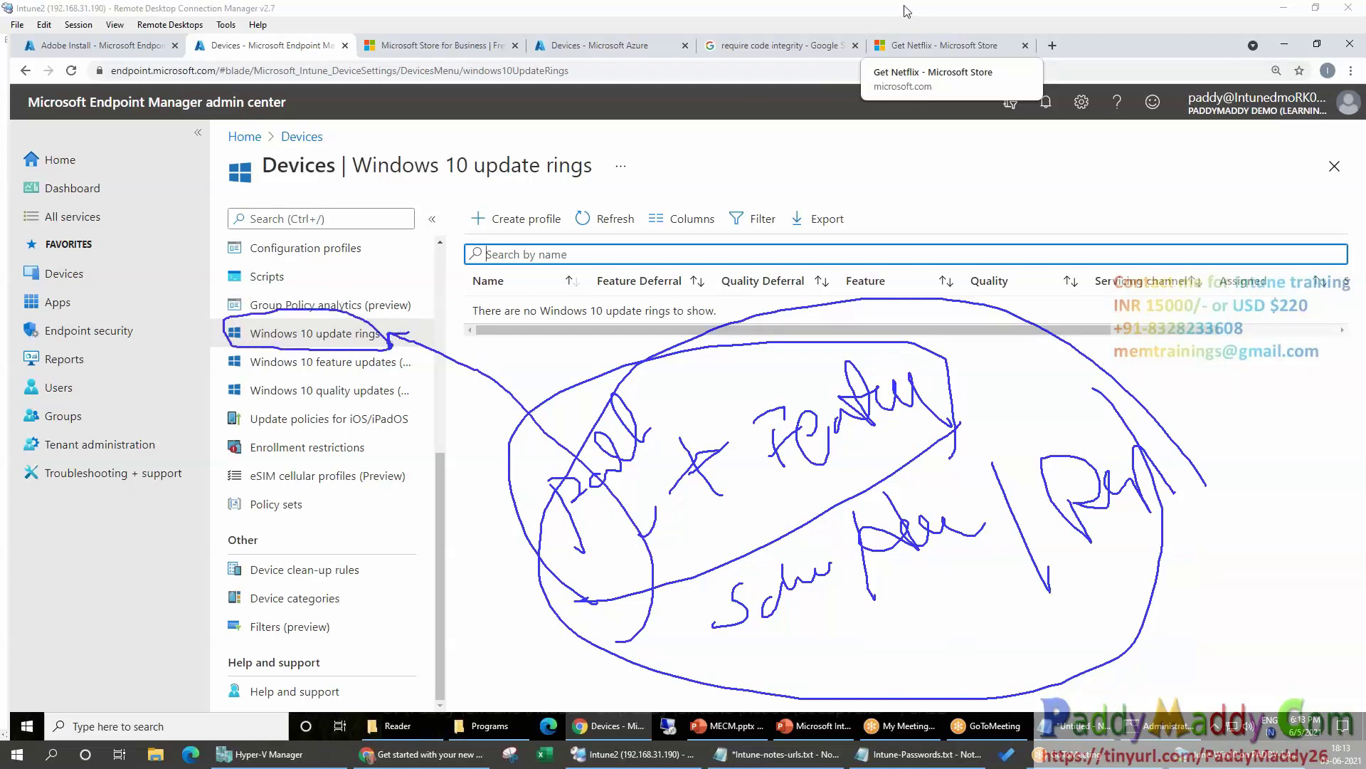
key("Escape")
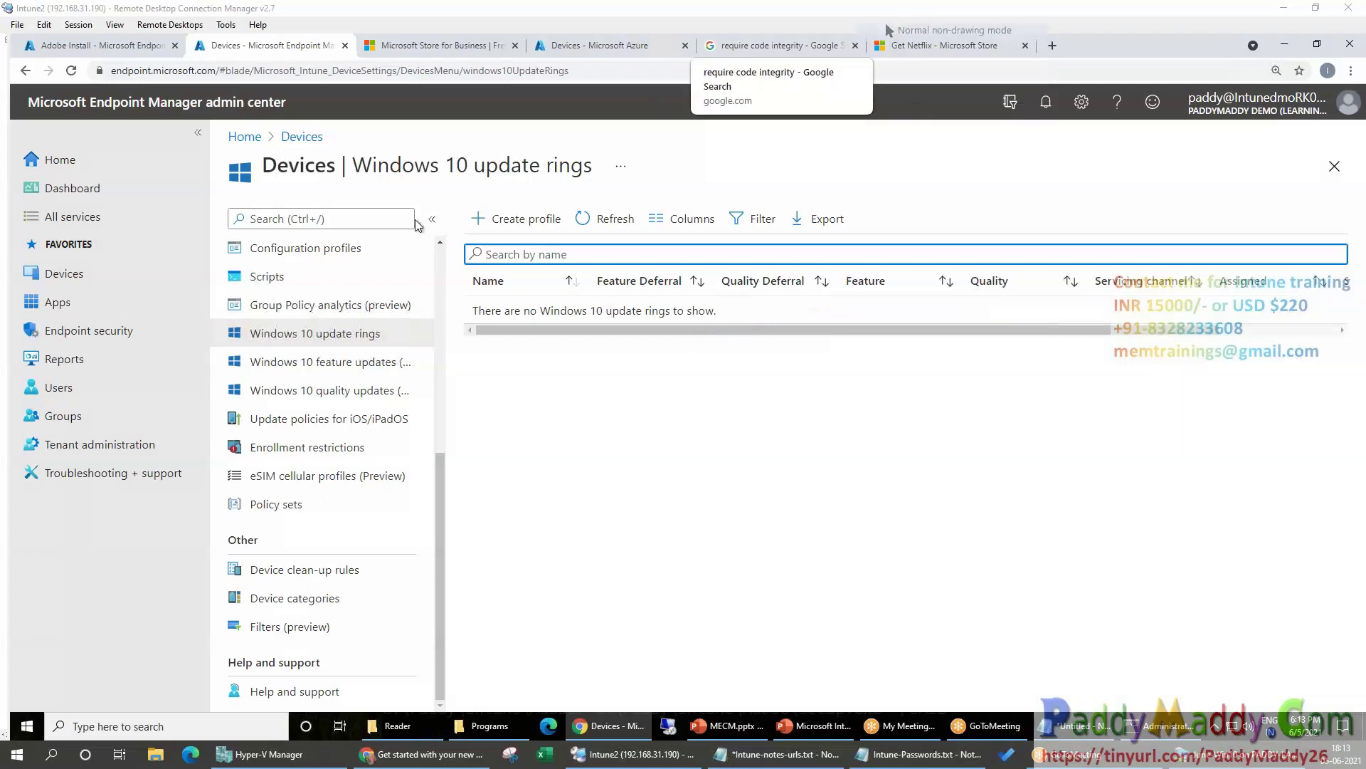
Create a new update ring profile named 'Windows 10 Monthly Patching' and proceed to its settings
left_click(313, 333)
left_click(517, 221)
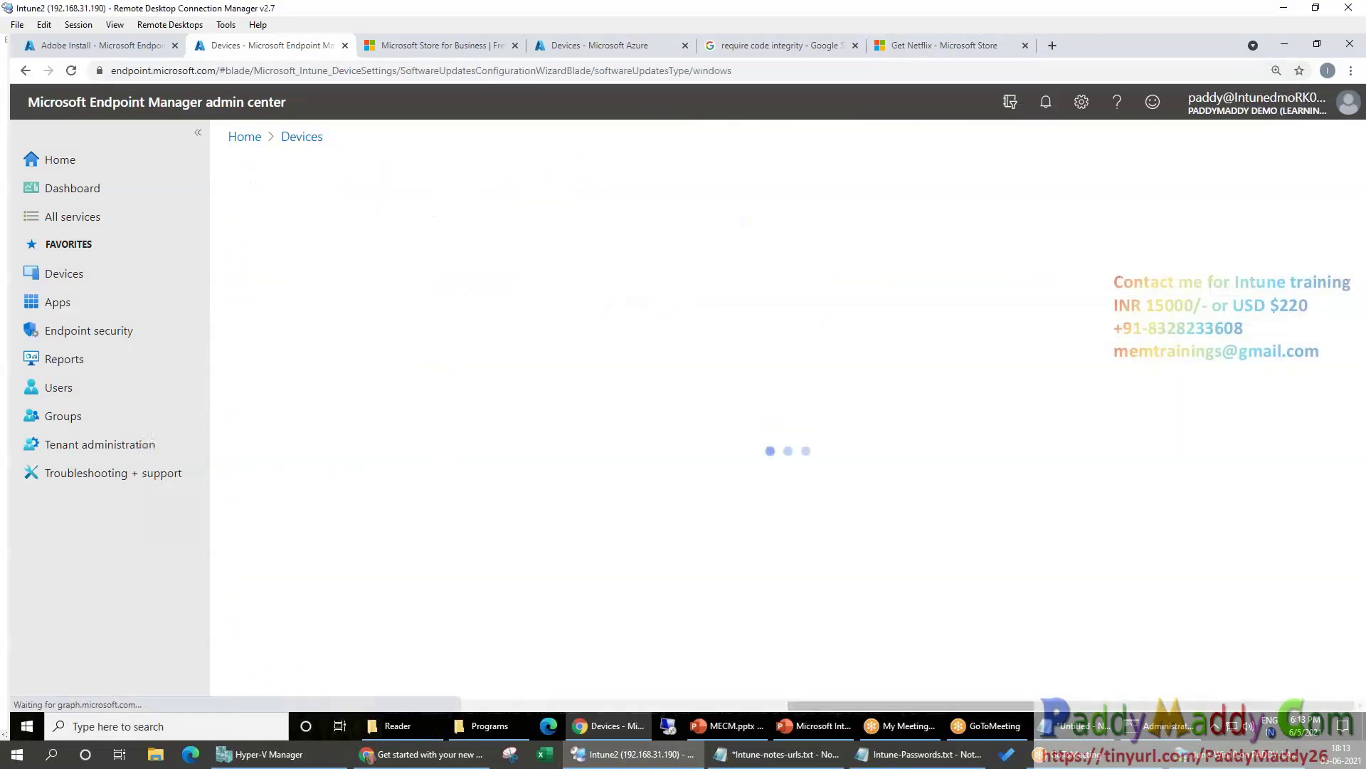
left_click(539, 272)
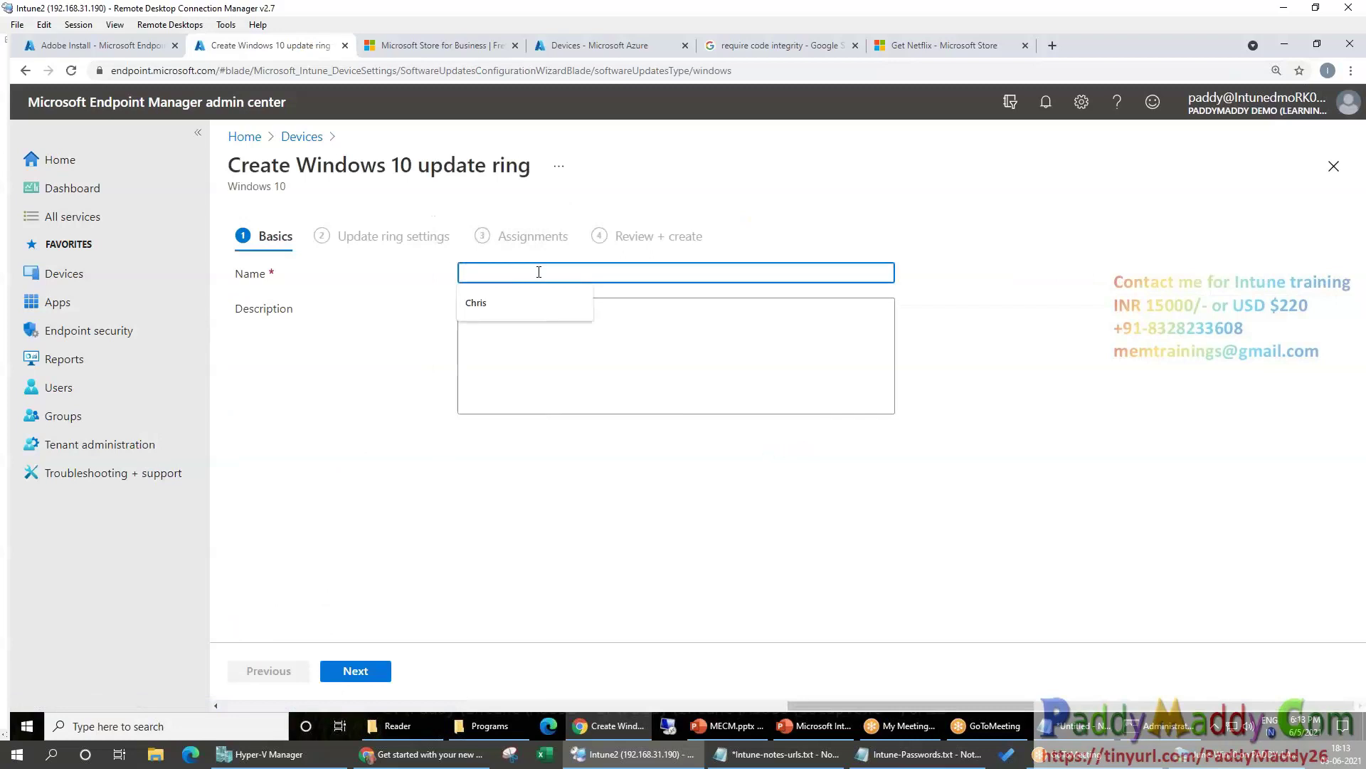
type("Windows 10 Patchi")
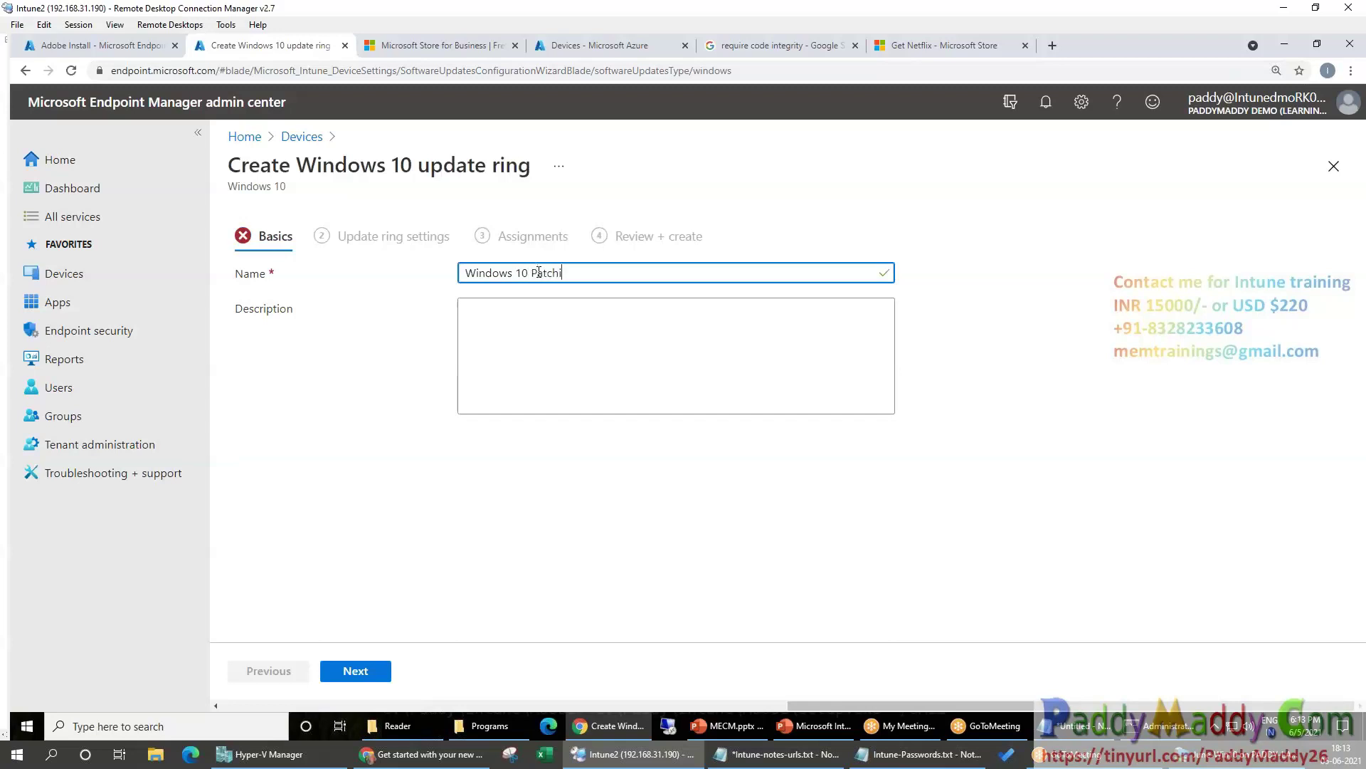
key("ctrl+BackSpace")
left_click(370, 674)
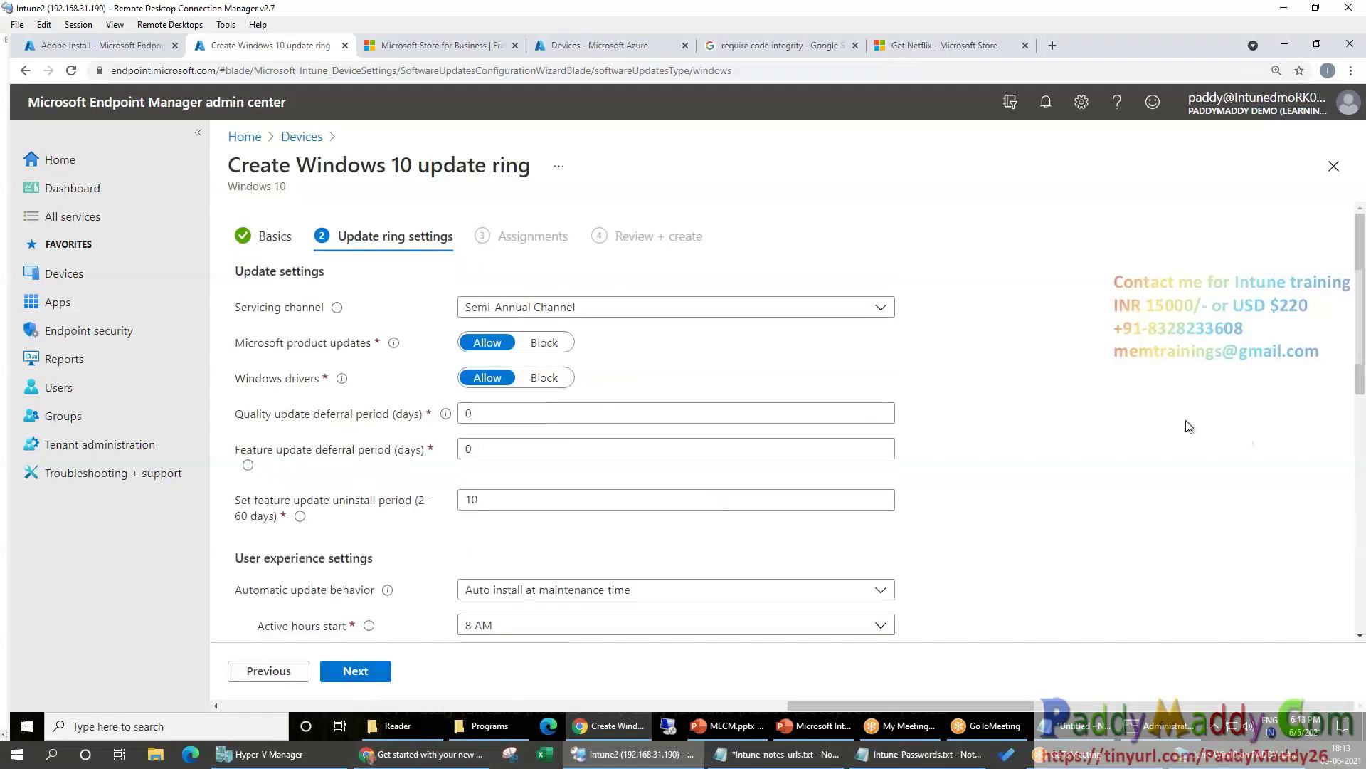
Keep Semi-Annual Channel selected in the Servicing channel dropdown
left_click(602, 311)
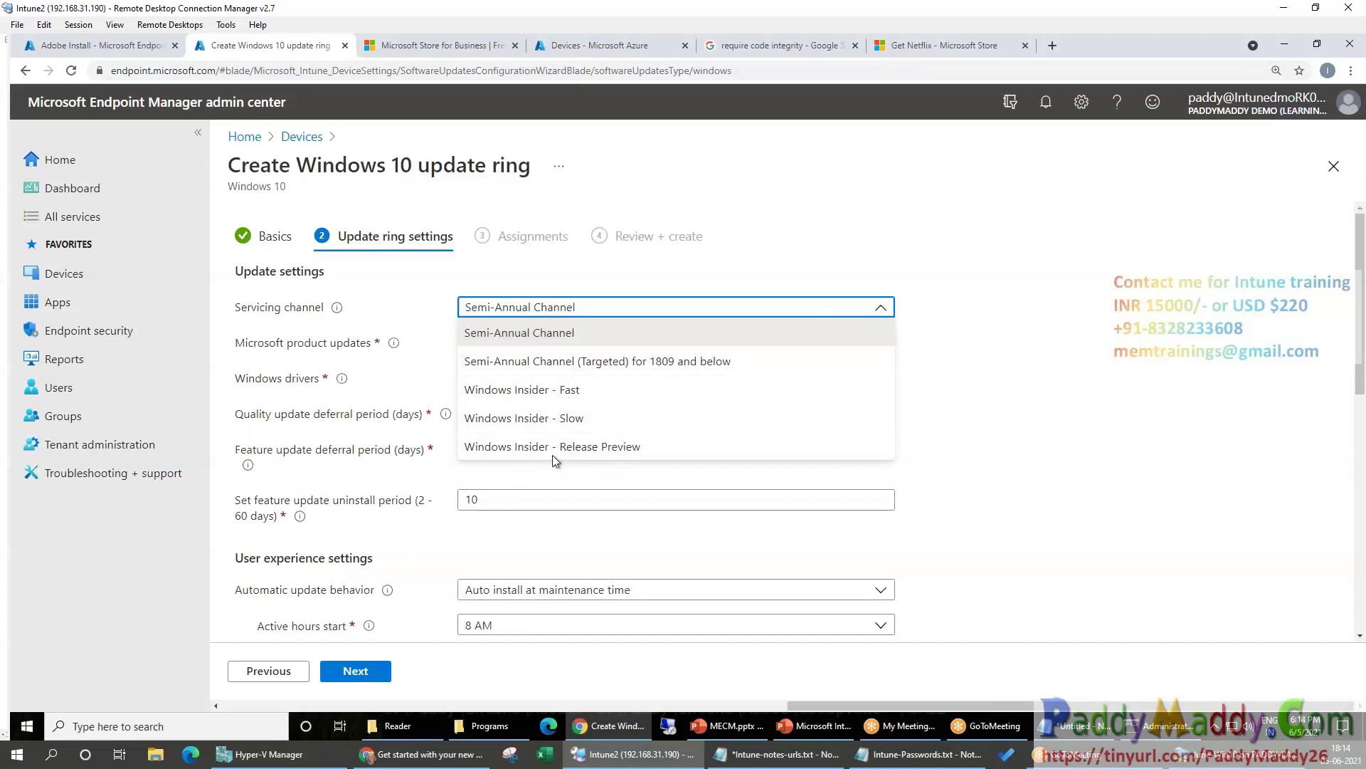
left_click(555, 343)
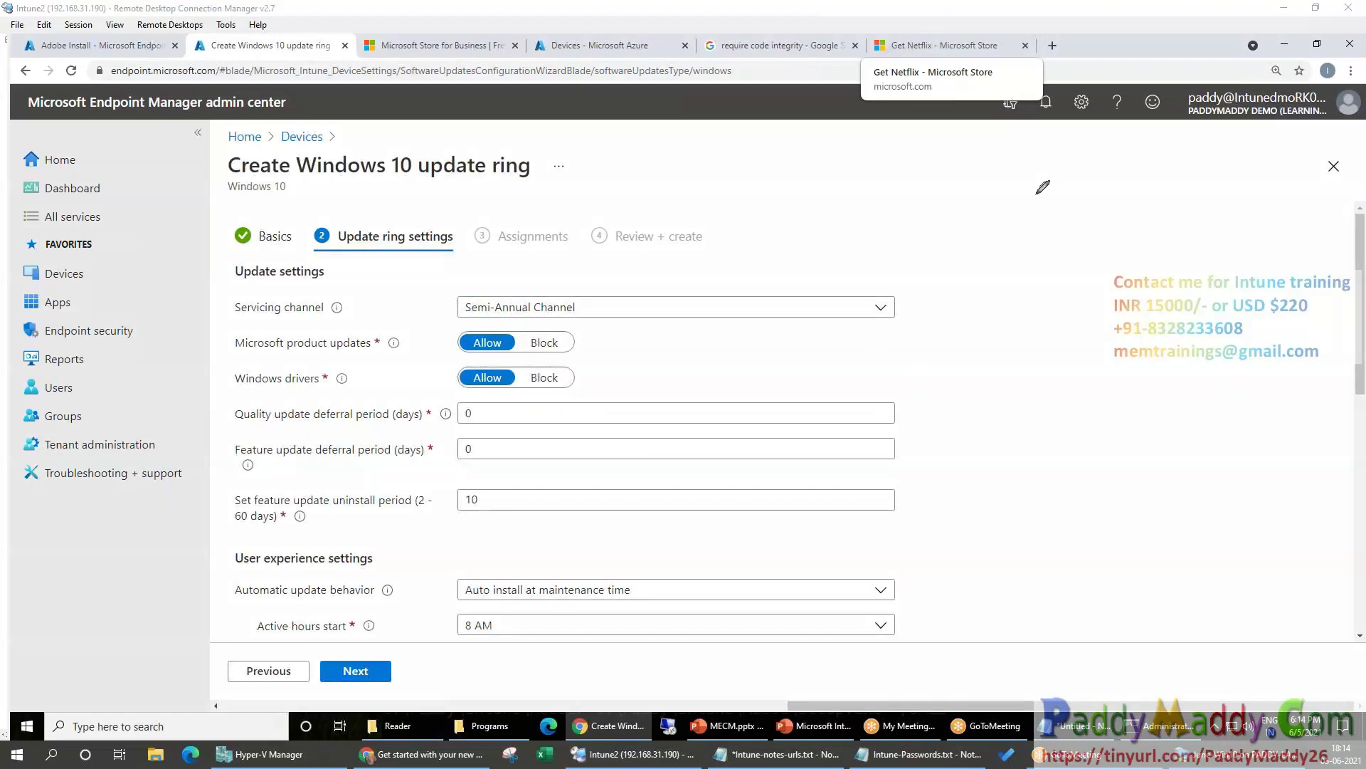
left_click_drag(1048, 158, 1055, 186)
left_click_drag(1069, 132, 1063, 129)
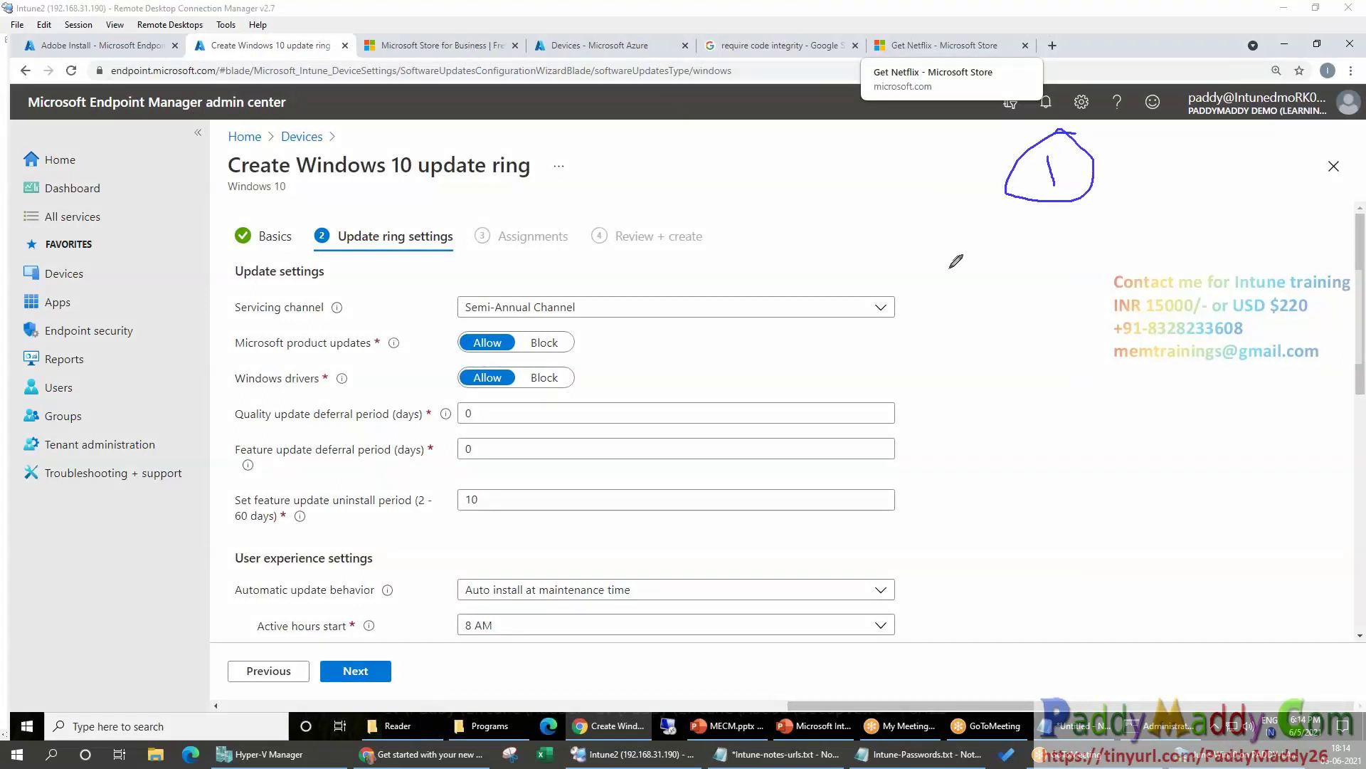
mouse_move(388, 363)
left_mouse_down()
mouse_move(228, 342)
mouse_move(266, 390)
mouse_move(371, 359)
left_mouse_up()
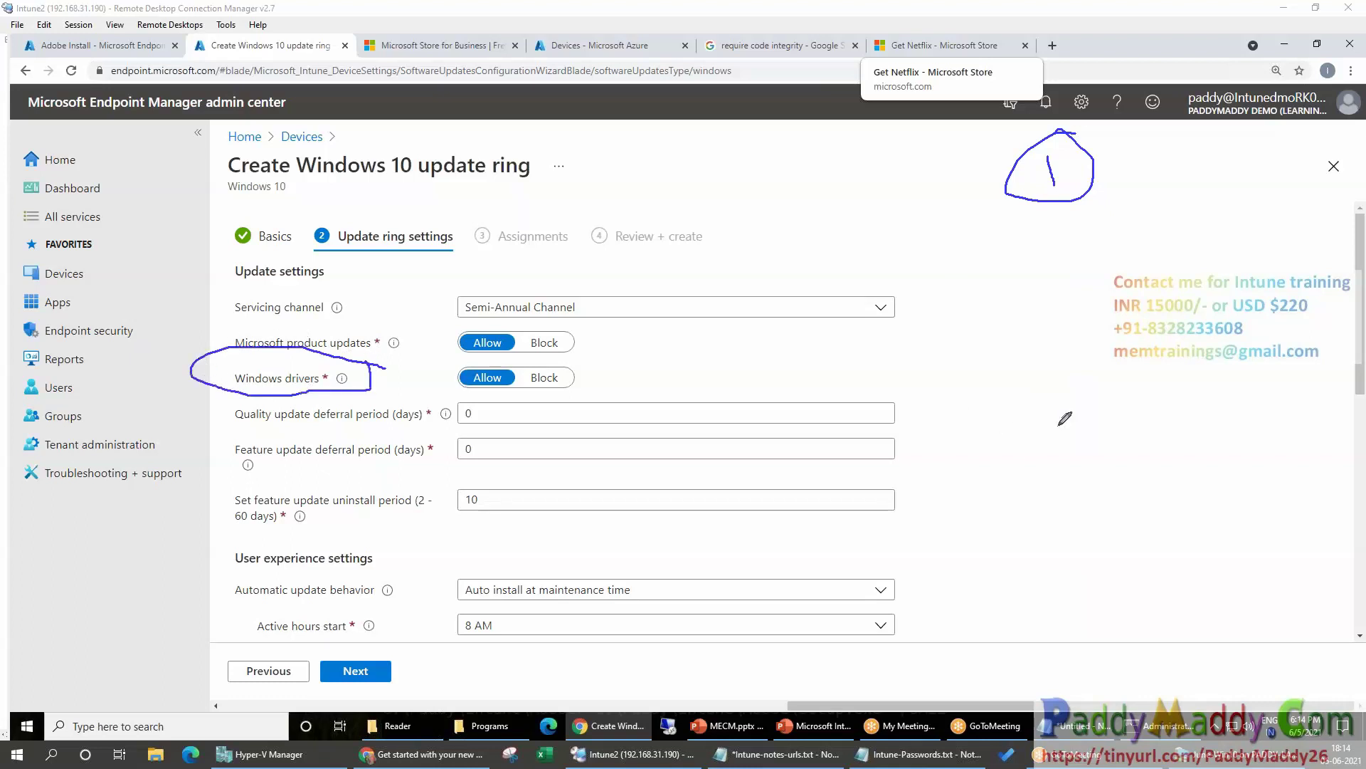
mouse_move(1099, 370)
left_mouse_down()
mouse_move(1146, 363)
mouse_move(1214, 321)
mouse_move(1274, 352)
left_mouse_up()
mouse_move(1272, 408)
left_mouse_down()
mouse_move(1285, 249)
mouse_move(1158, 541)
left_mouse_up()
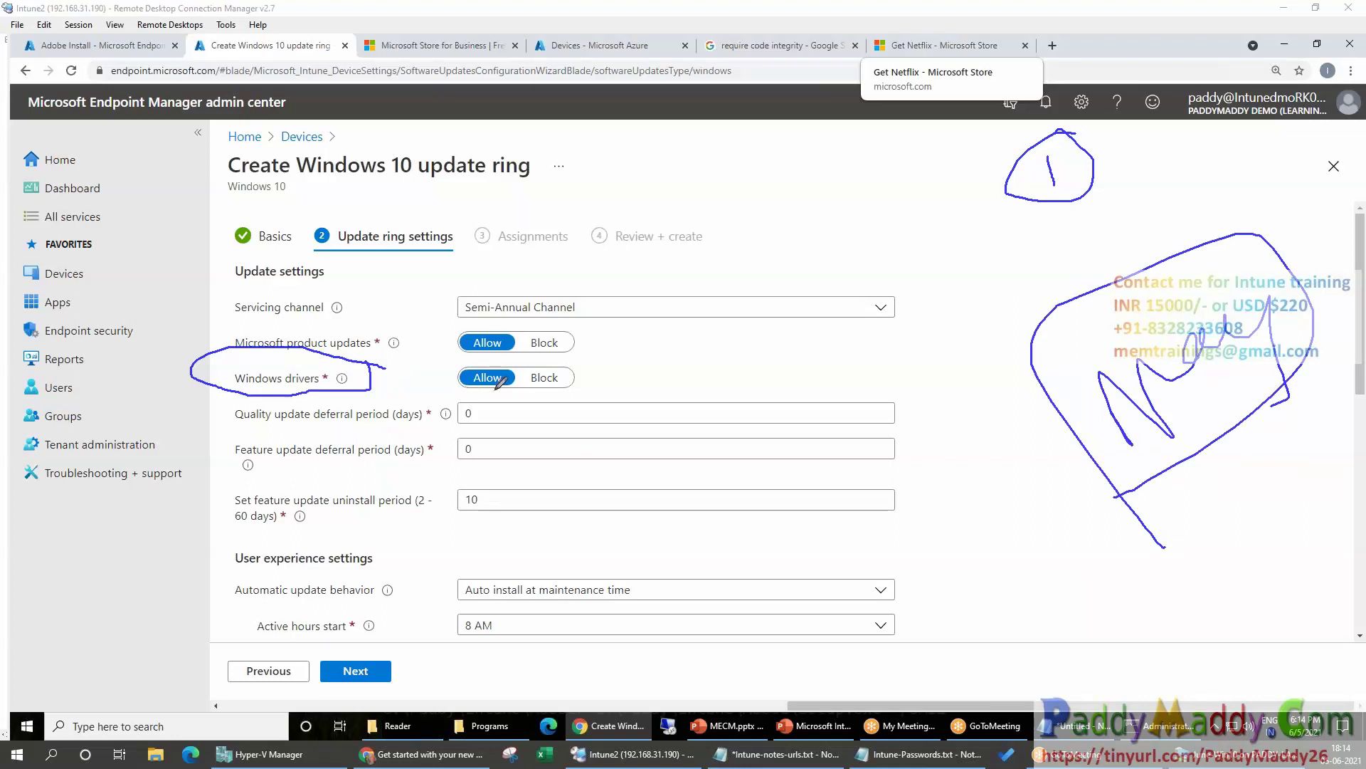
mouse_move(987, 218)
left_mouse_down()
mouse_move(981, 420)
mouse_move(999, 384)
left_mouse_up()
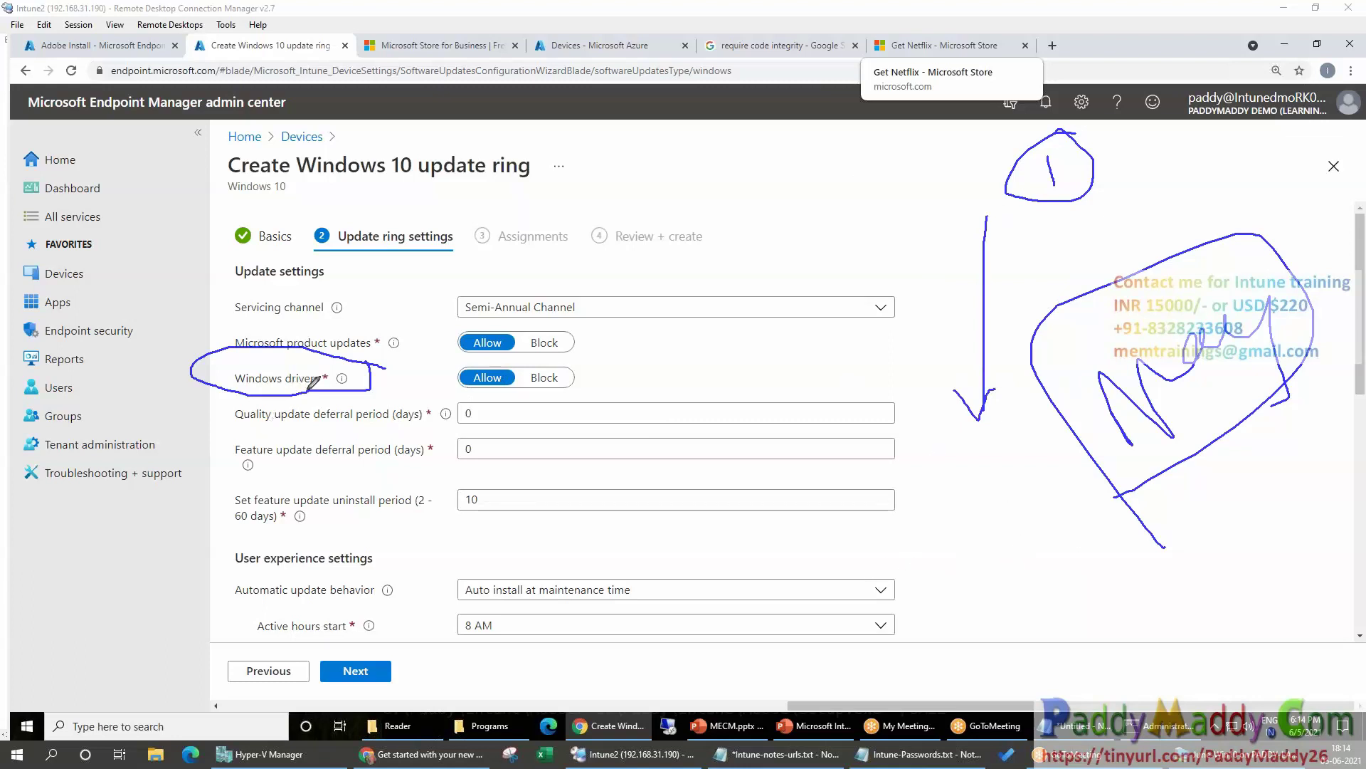
left_click_drag(112, 261, 218, 361)
mouse_move(187, 368)
left_mouse_down()
mouse_move(215, 365)
mouse_move(214, 349)
left_mouse_up()
mouse_move(237, 393)
left_mouse_down()
mouse_move(289, 377)
mouse_move(235, 339)
mouse_move(240, 396)
left_mouse_up()
mouse_move(232, 348)
left_mouse_down()
mouse_move(158, 187)
mouse_move(144, 215)
mouse_move(154, 186)
mouse_move(184, 205)
left_mouse_up()
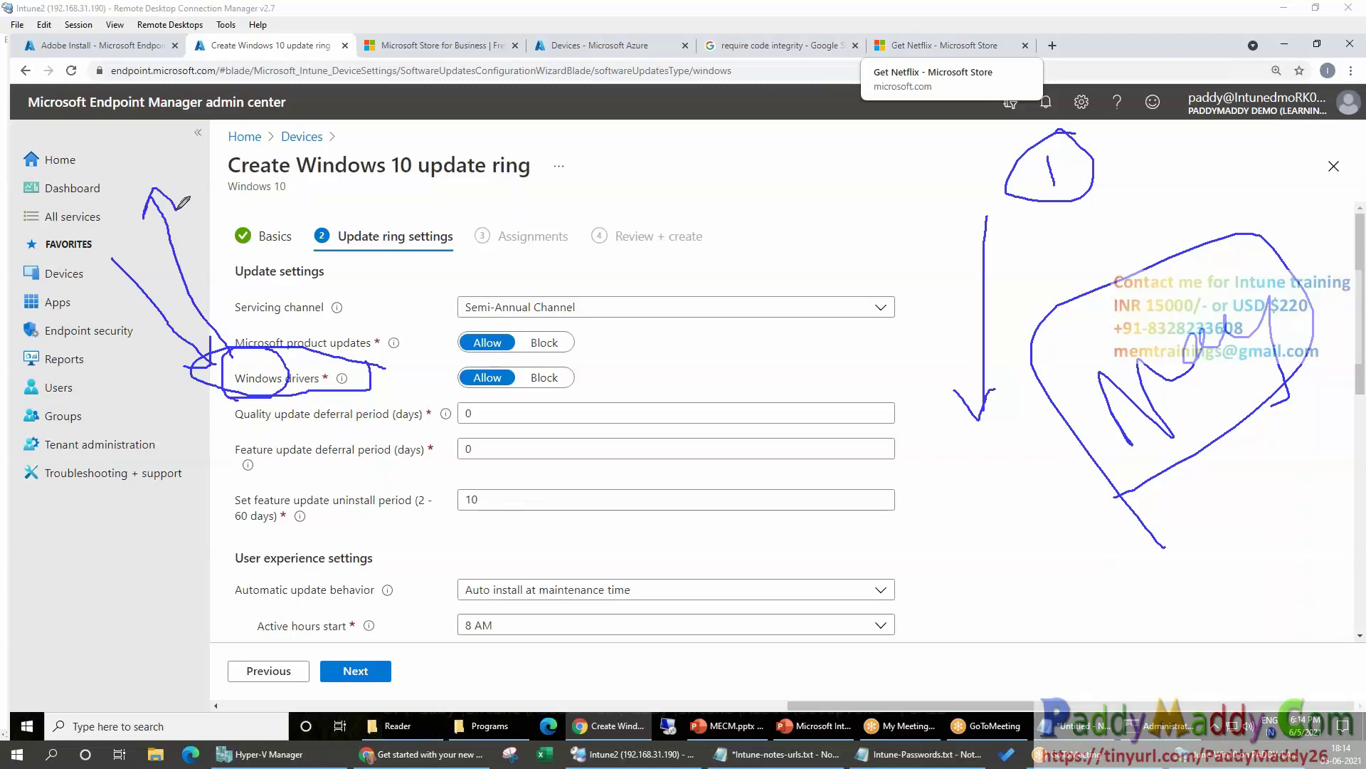
mouse_move(232, 354)
left_mouse_down()
mouse_move(160, 184)
mouse_move(188, 295)
mouse_move(238, 356)
left_mouse_up()
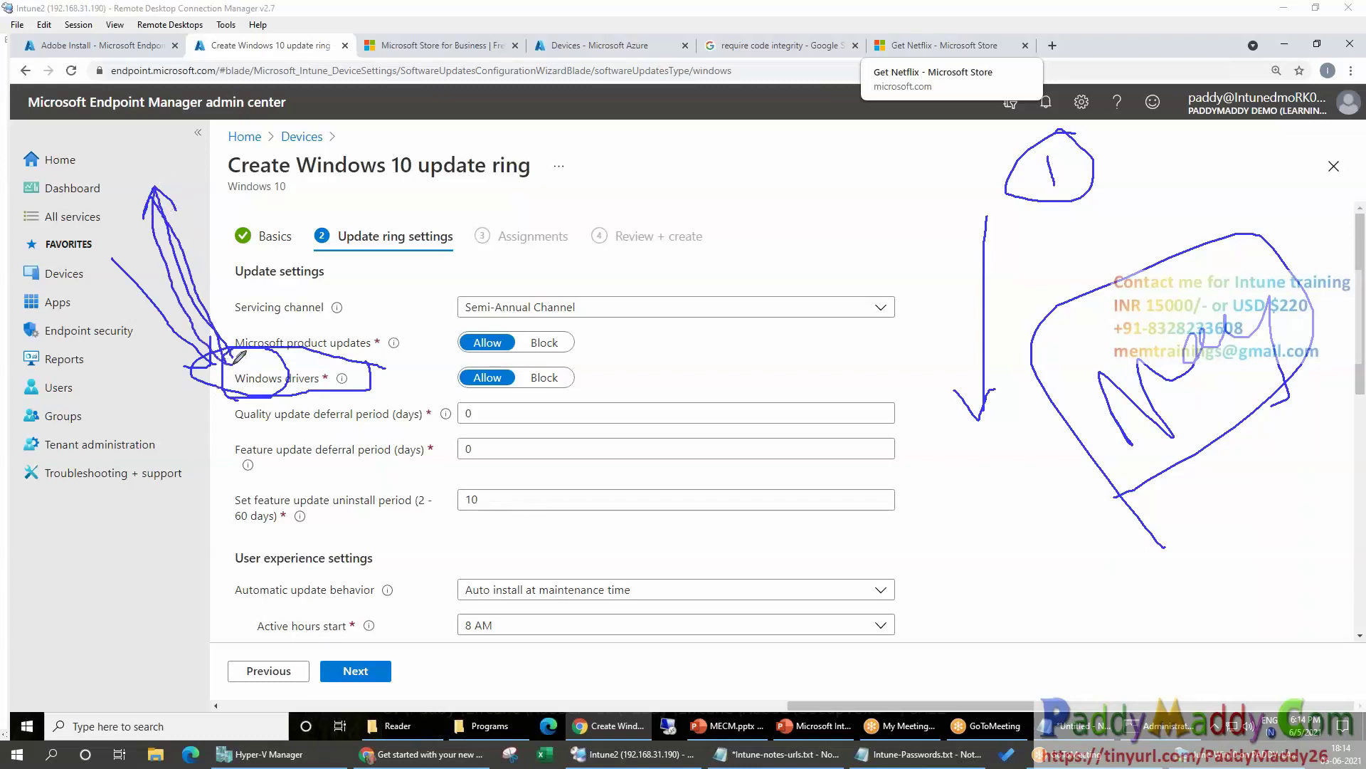
left_click_drag(348, 379, 407, 380)
left_click_drag(1170, 682, 1160, 665)
mouse_move(1130, 606)
left_mouse_down()
mouse_move(1242, 499)
mouse_move(1284, 582)
left_mouse_up()
mouse_move(1122, 665)
left_mouse_down()
mouse_move(1347, 613)
mouse_move(1090, 514)
mouse_move(1170, 682)
left_mouse_up()
mouse_move(281, 375)
left_mouse_down()
mouse_move(310, 392)
mouse_move(226, 388)
left_mouse_up()
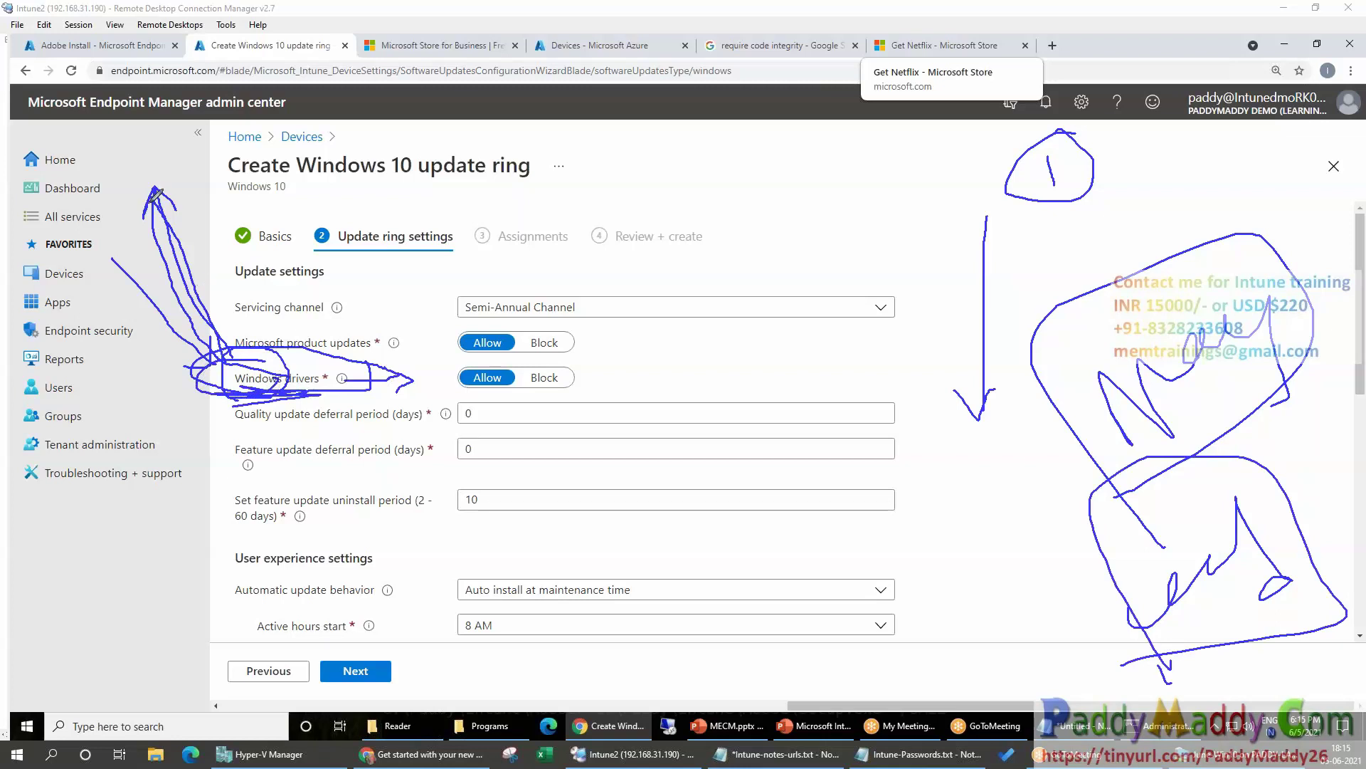
key("Escape")
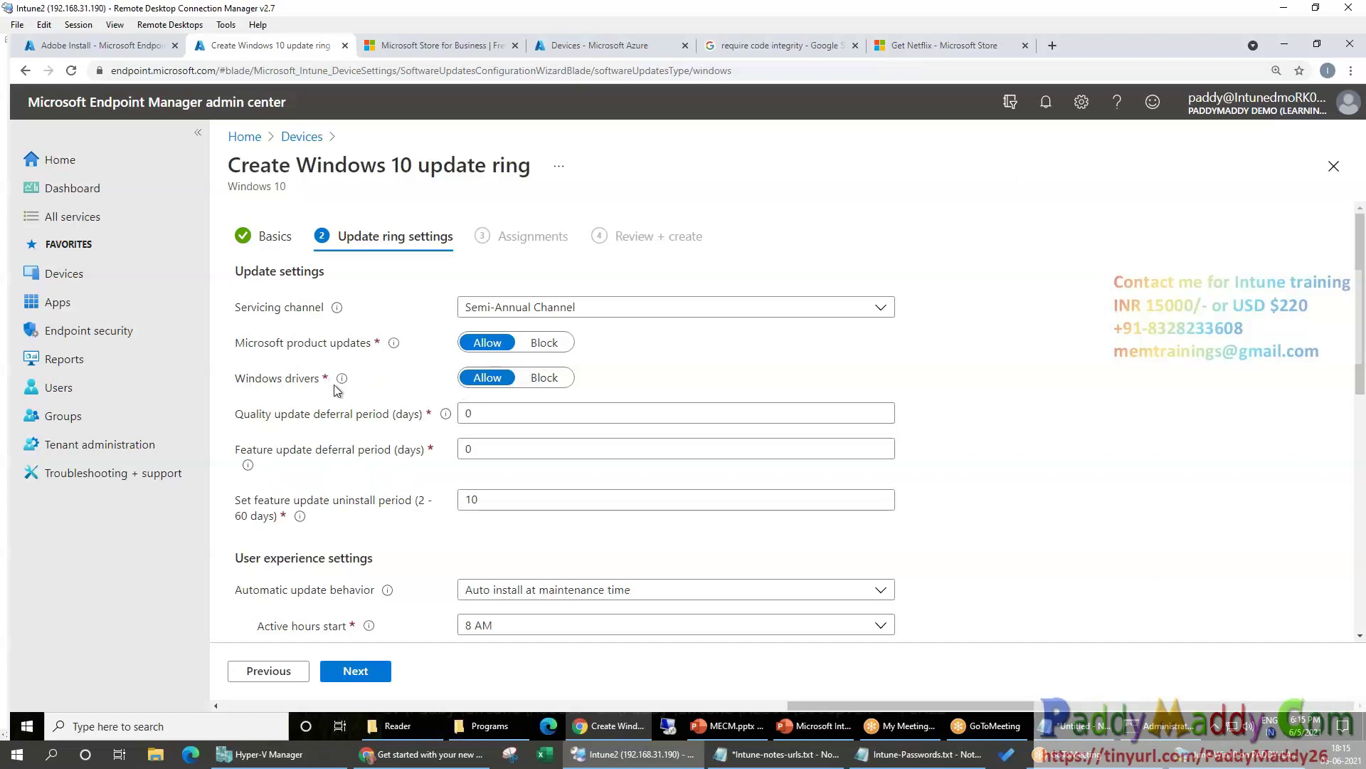
left_click_drag(254, 420, 344, 418)
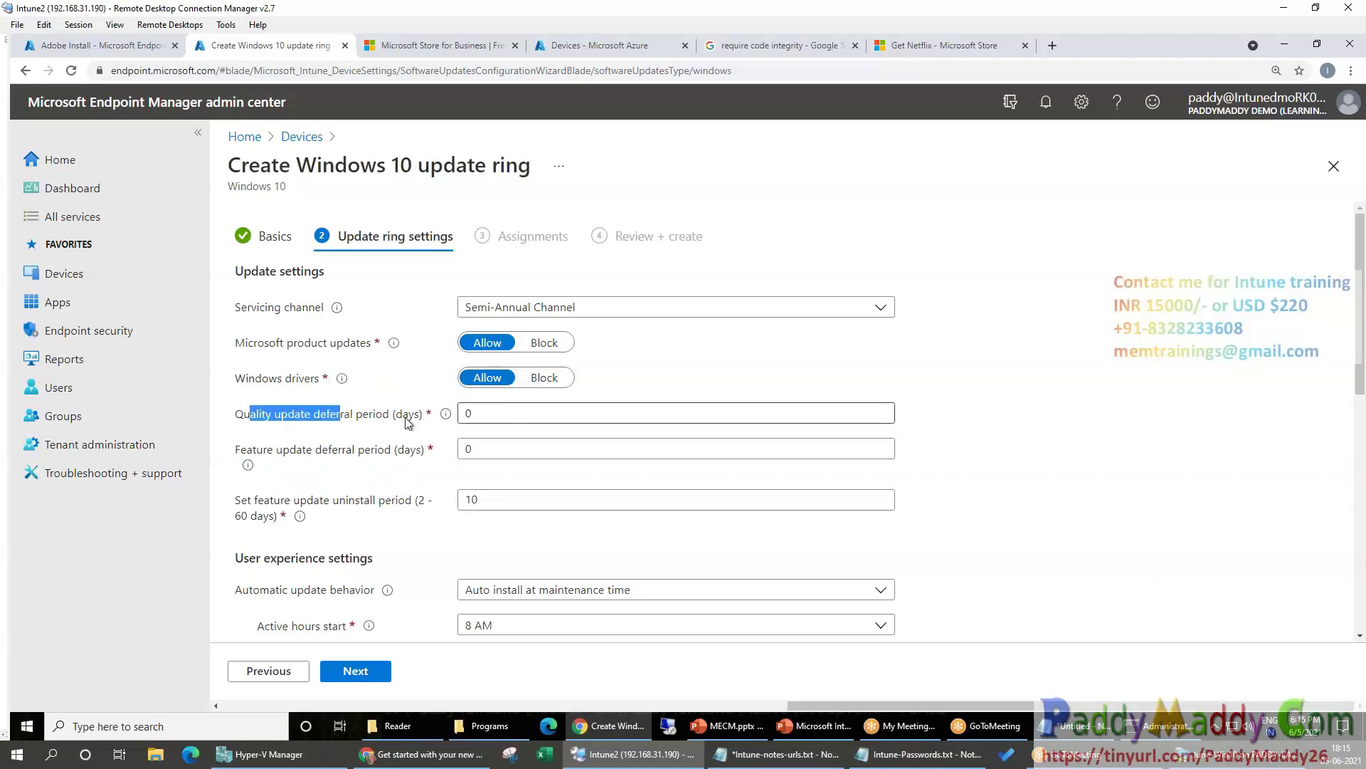
left_click(408, 422)
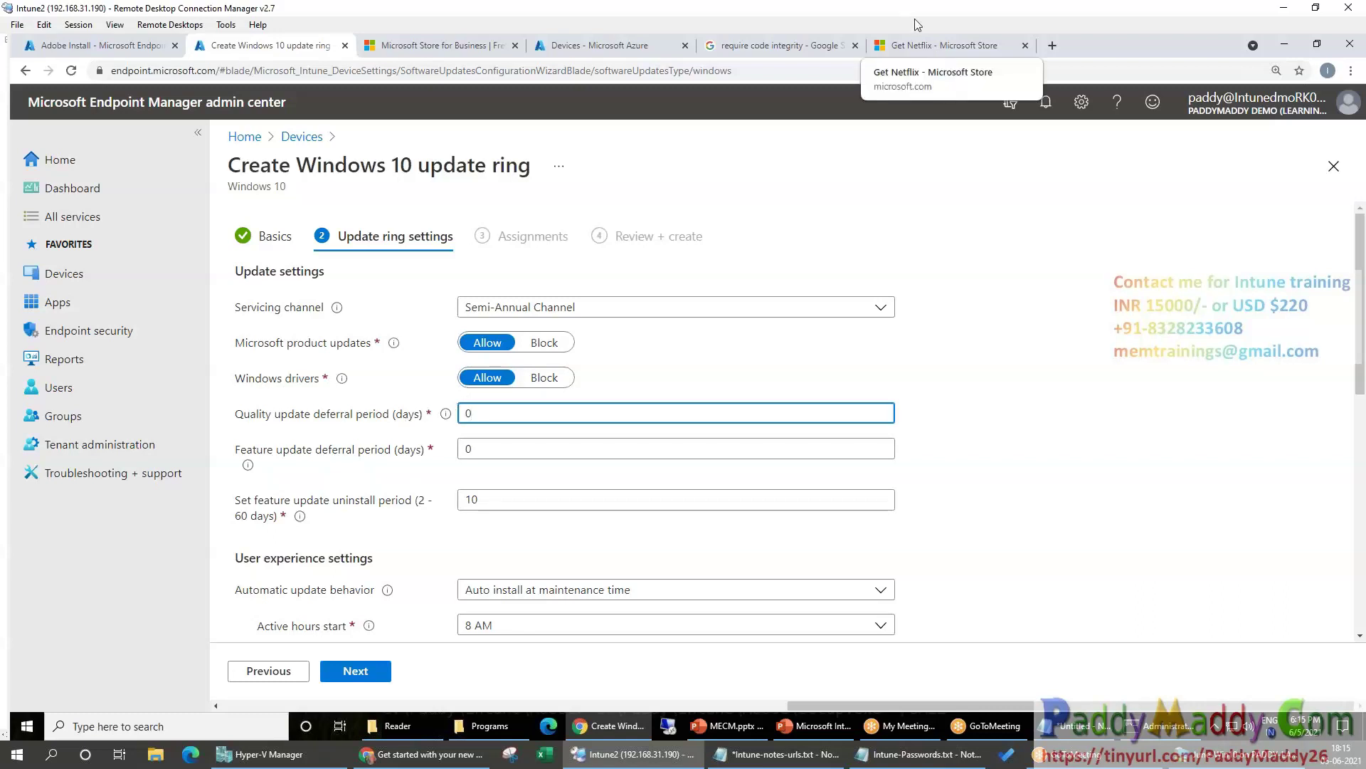
key("ctrl+2")
mouse_move(1087, 206)
left_mouse_down()
mouse_move(1068, 240)
mouse_move(1118, 228)
mouse_move(1145, 200)
mouse_move(1150, 220)
left_mouse_up()
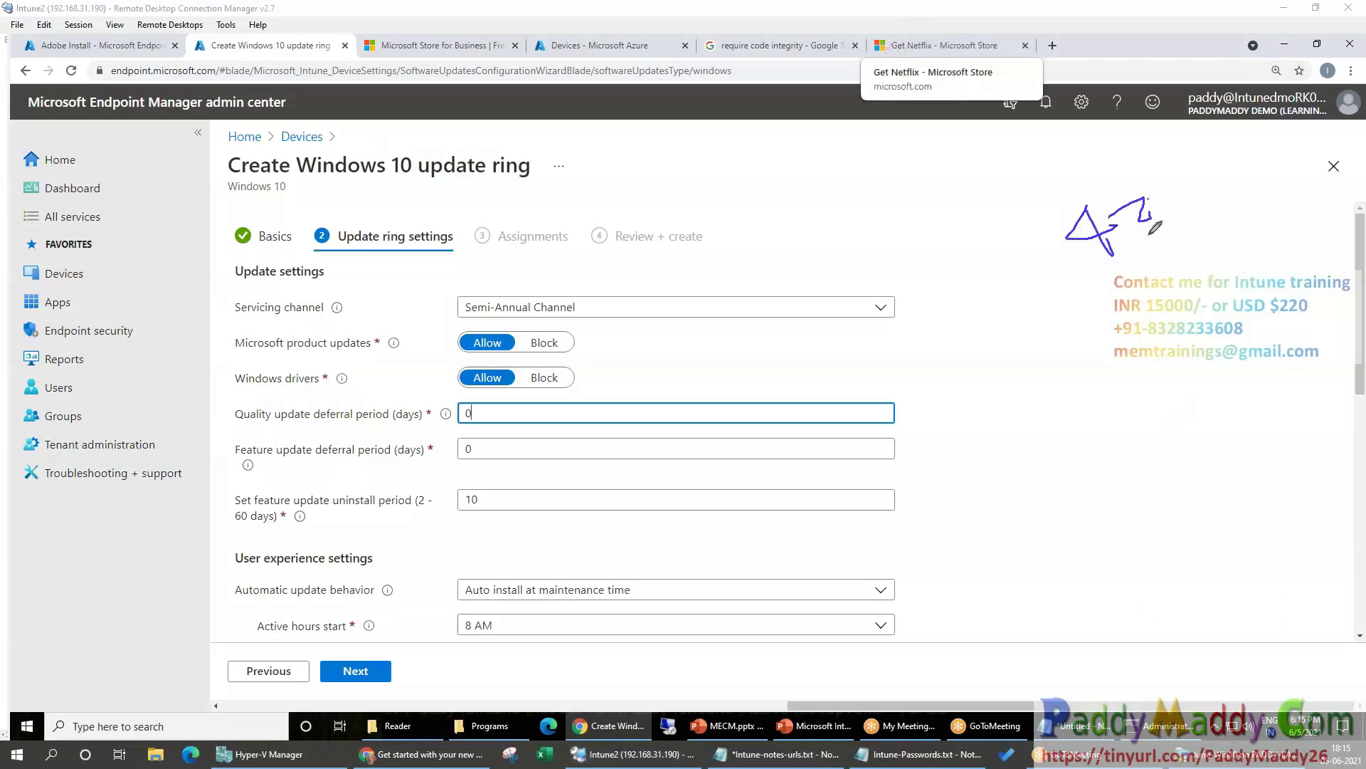
left_click_drag(1050, 275, 1120, 261)
mouse_move(1065, 351)
left_mouse_down()
mouse_move(1057, 384)
mouse_move(1105, 350)
left_mouse_up()
mouse_move(1075, 397)
left_mouse_down()
mouse_move(1064, 433)
mouse_move(1121, 407)
left_mouse_up()
left_click_drag(1083, 475, 1136, 445)
left_click_drag(1056, 552, 1129, 522)
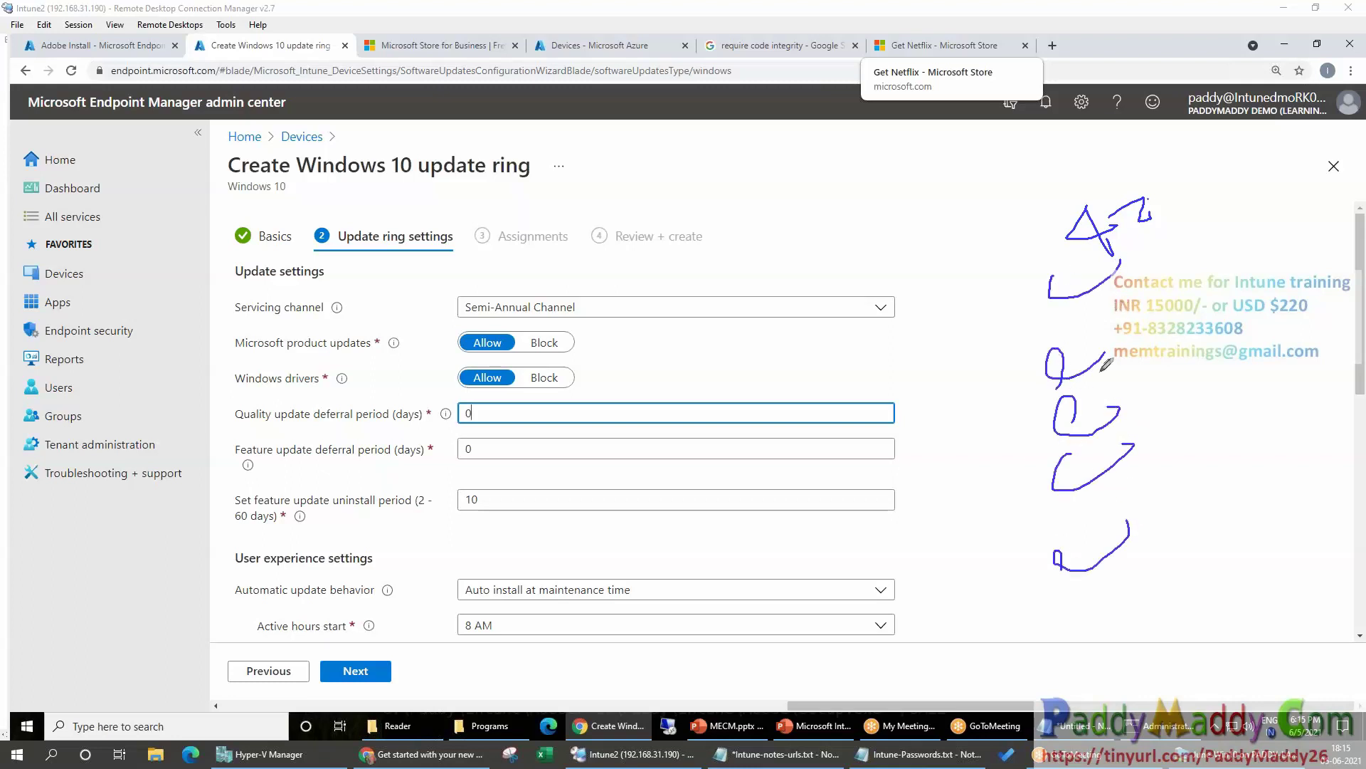
left_click_drag(1004, 288, 1132, 247)
mouse_move(1132, 247)
left_mouse_down()
mouse_move(1125, 369)
mouse_move(1012, 642)
mouse_move(990, 273)
mouse_move(1162, 287)
left_mouse_up()
left_click_drag(1017, 385, 1223, 334)
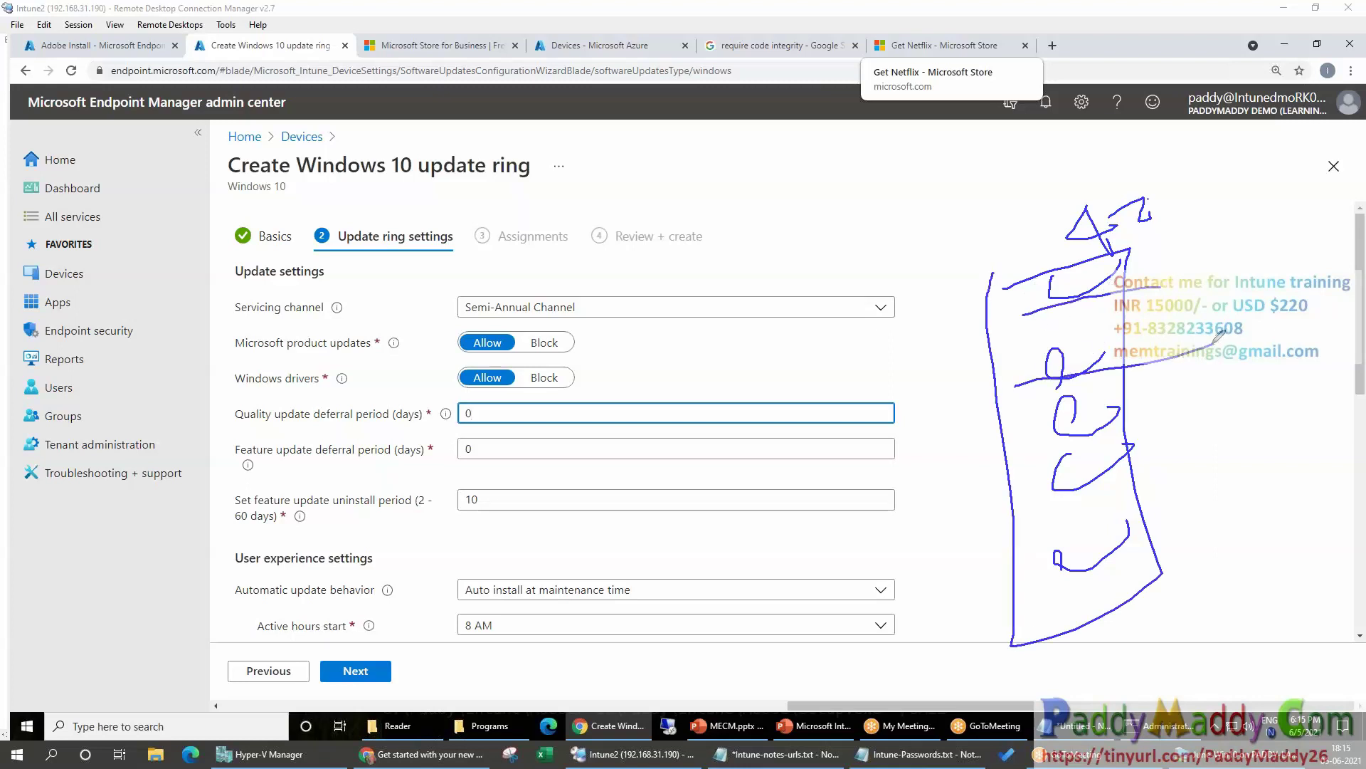
left_click_drag(1190, 282, 1355, 394)
left_click_drag(1190, 283, 1356, 395)
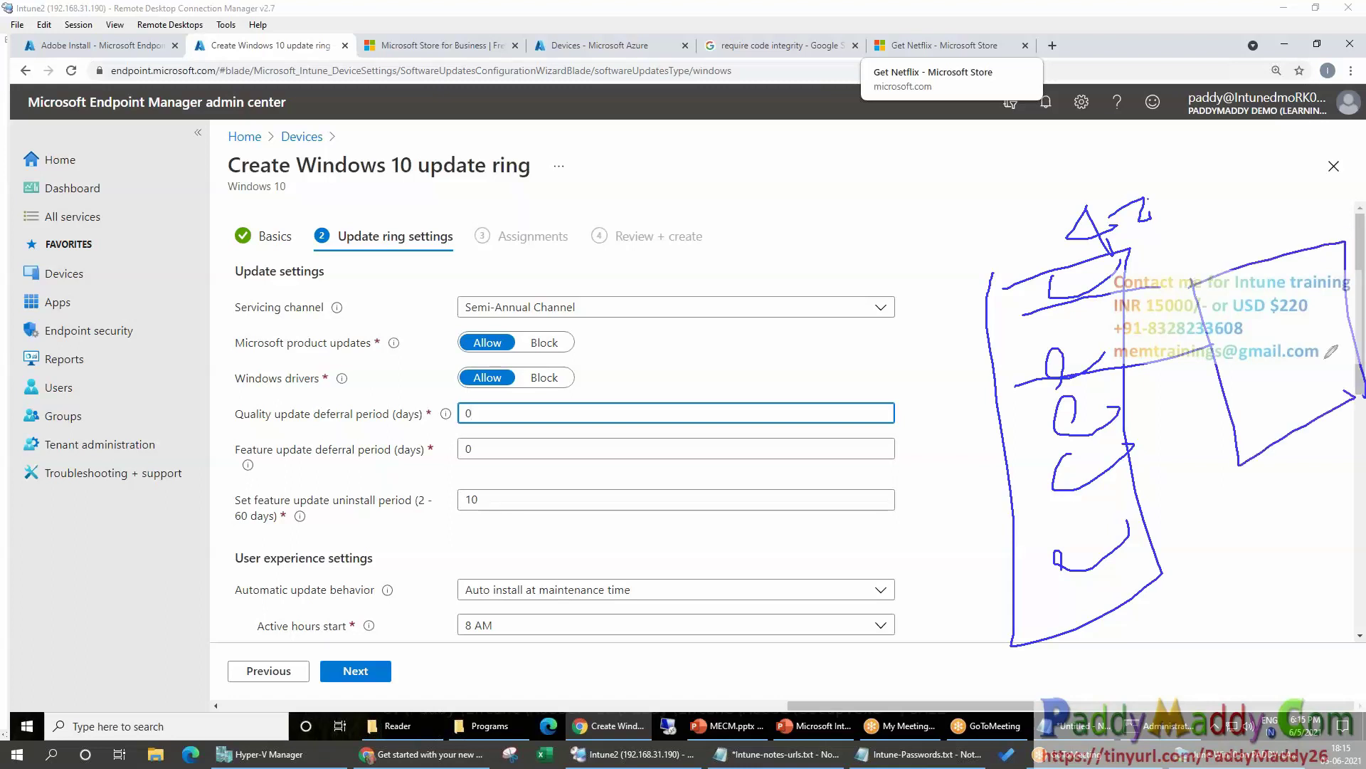
mouse_move(1242, 294)
left_mouse_down()
mouse_move(1276, 350)
mouse_move(1286, 597)
left_mouse_up()
left_click_drag(1259, 562, 1300, 567)
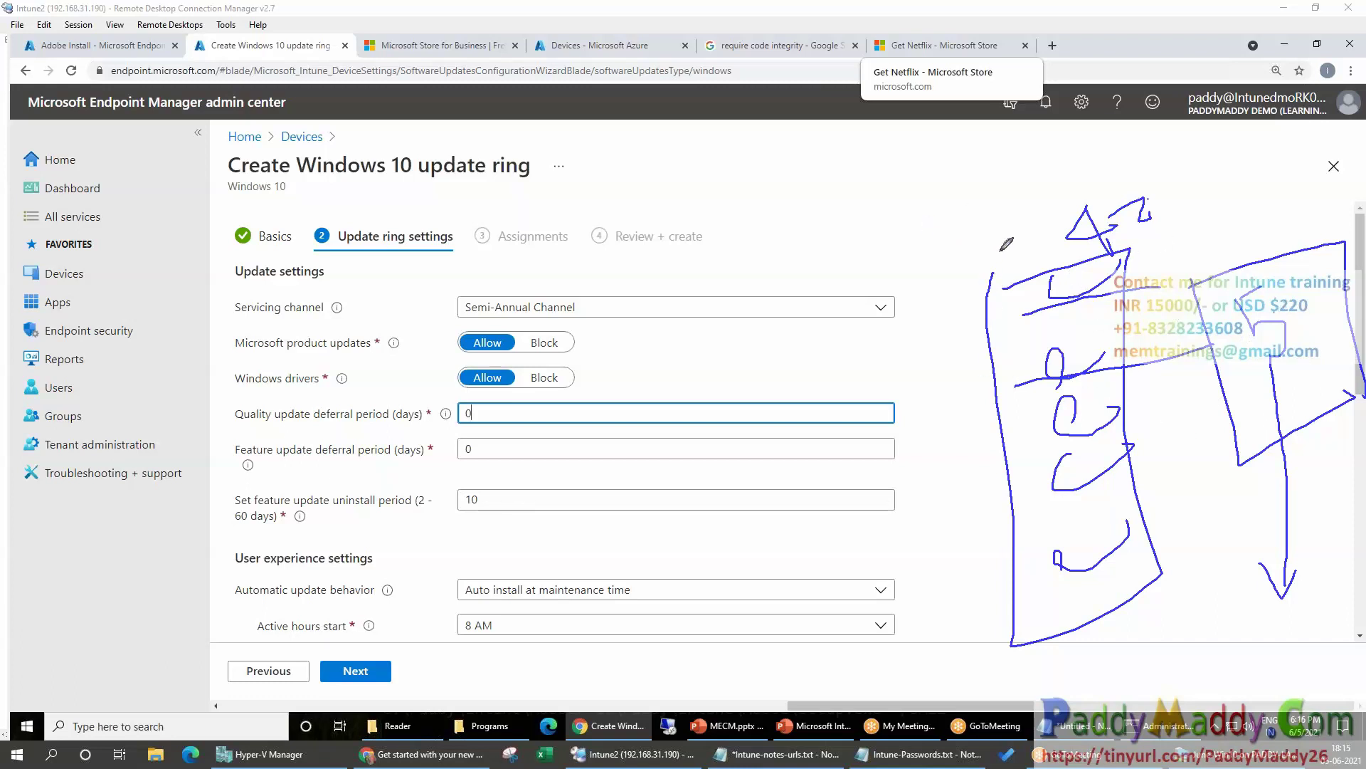
mouse_move(1009, 214)
left_mouse_down()
mouse_move(1000, 242)
mouse_move(1025, 245)
mouse_move(1098, 168)
mouse_move(1092, 226)
left_mouse_up()
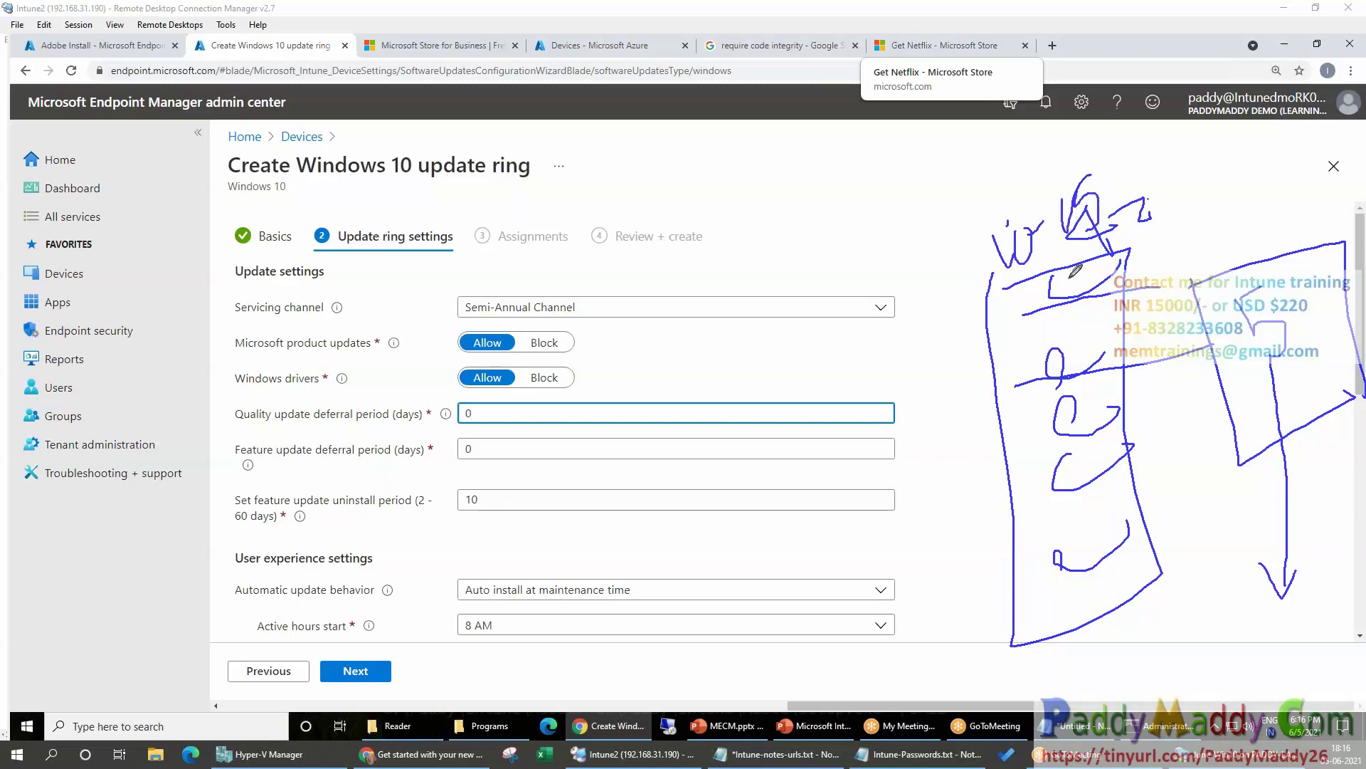
mouse_move(905, 166)
left_mouse_down()
mouse_move(923, 211)
mouse_move(940, 213)
mouse_move(919, 160)
left_mouse_up()
mouse_move(1040, 257)
left_mouse_down()
mouse_move(1078, 558)
mouse_move(1063, 250)
mouse_move(1061, 384)
left_mouse_up()
left_click_drag(1076, 273, 940, 194)
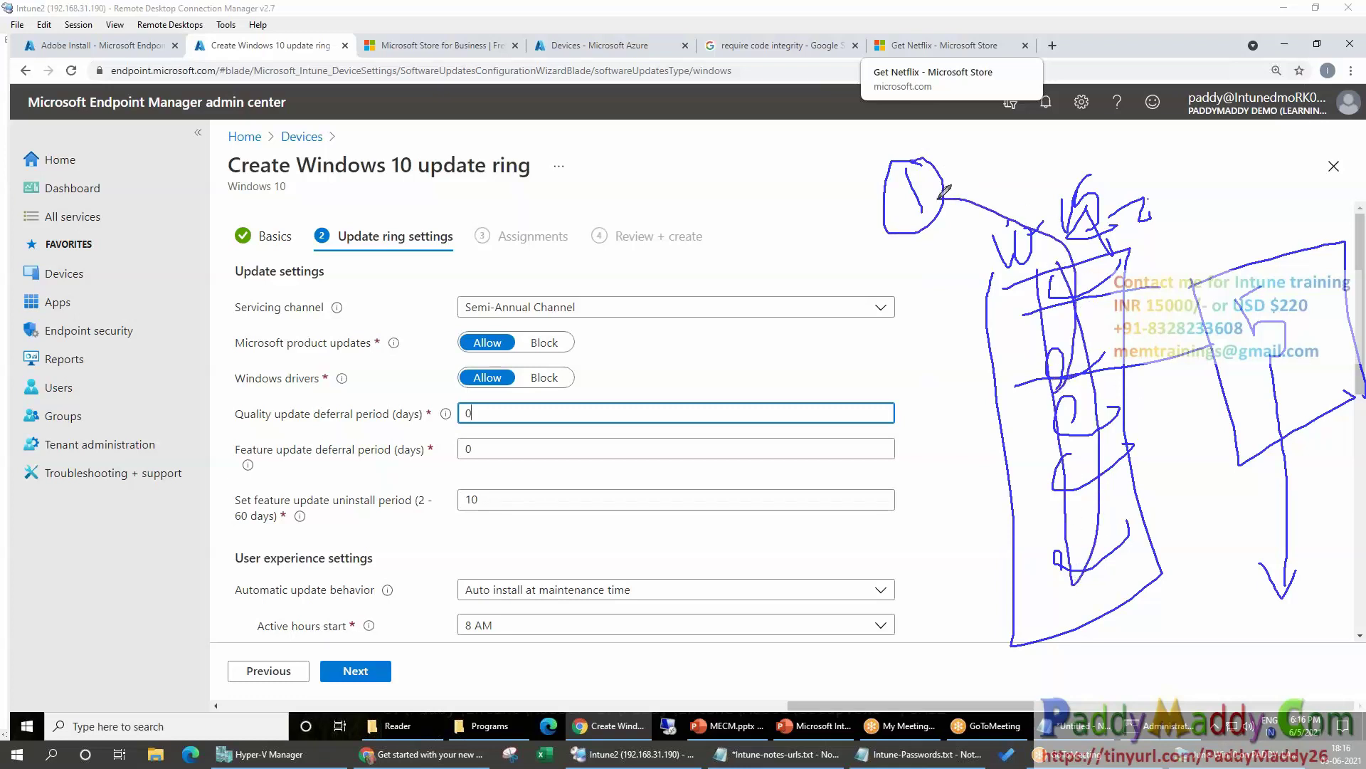
left_click_drag(224, 428, 289, 428)
mouse_move(950, 151)
left_mouse_down()
mouse_move(882, 225)
mouse_move(942, 138)
mouse_move(904, 147)
left_mouse_up()
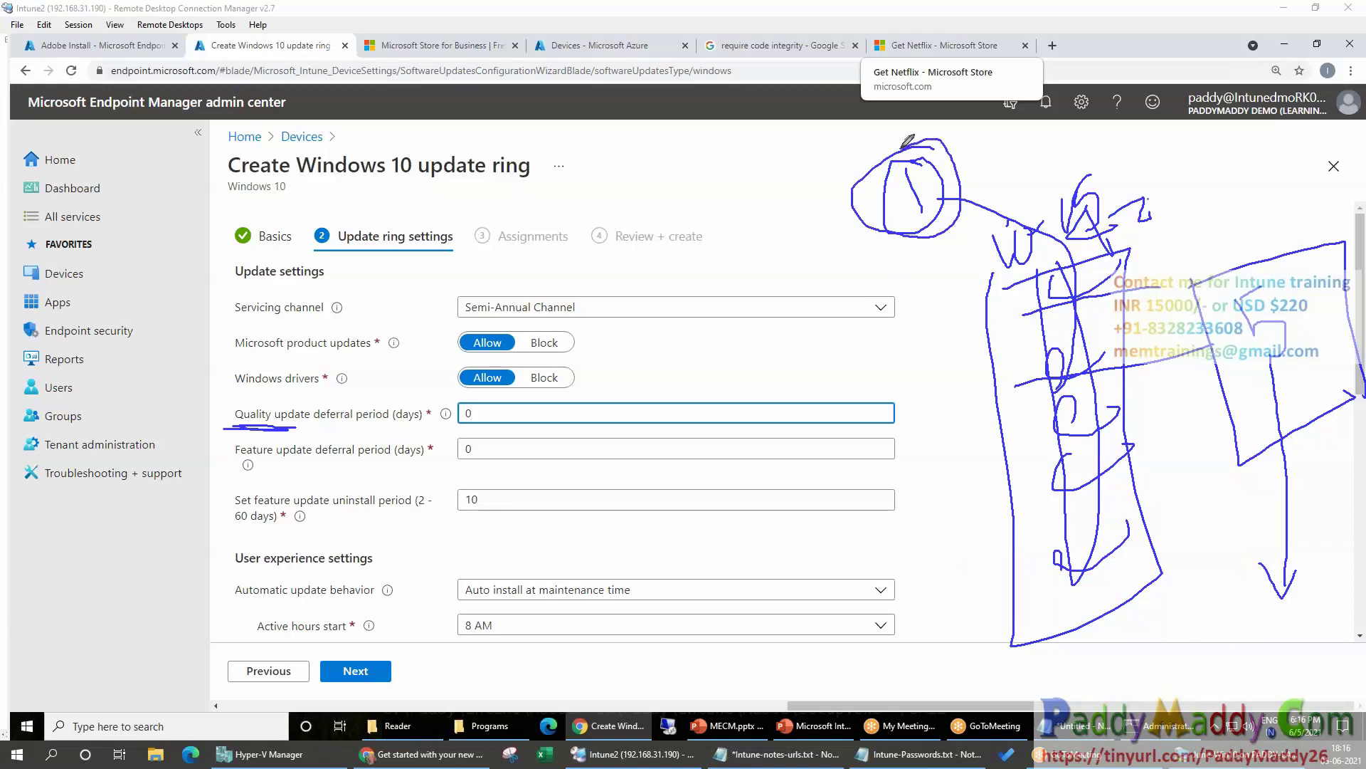
mouse_move(644, 161)
left_mouse_down()
mouse_move(641, 202)
mouse_move(636, 142)
mouse_move(725, 162)
mouse_move(768, 124)
mouse_move(769, 153)
left_mouse_up()
mouse_move(637, 170)
left_mouse_down()
mouse_move(685, 205)
mouse_move(668, 207)
left_mouse_up()
mouse_move(750, 167)
left_mouse_down()
mouse_move(752, 198)
mouse_move(778, 194)
mouse_move(752, 235)
left_mouse_up()
left_click_drag(687, 295, 701, 242)
mouse_move(662, 288)
left_mouse_down()
mouse_move(712, 281)
mouse_move(733, 312)
mouse_move(773, 241)
mouse_move(755, 212)
mouse_move(776, 246)
left_mouse_up()
left_click_drag(704, 202, 763, 220)
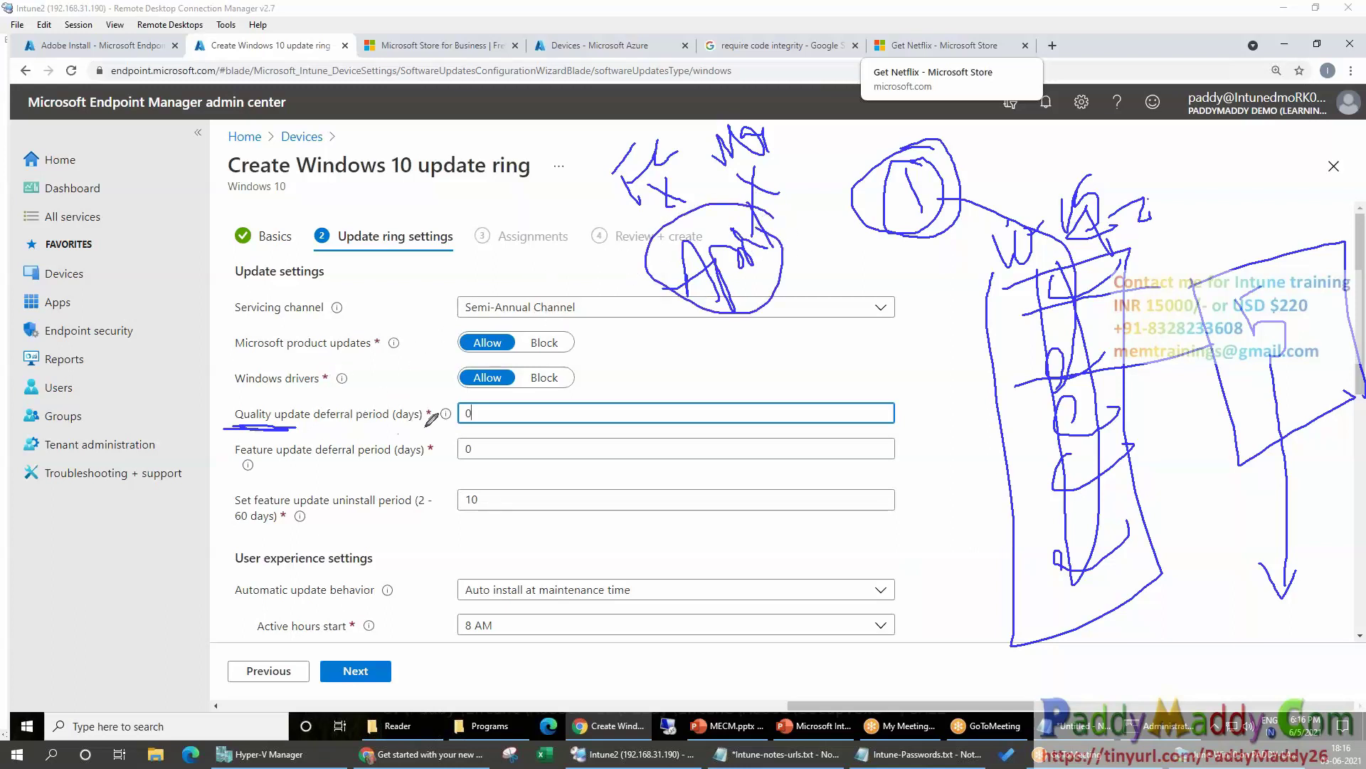
mouse_move(545, 274)
left_mouse_down()
mouse_move(679, 261)
mouse_move(662, 249)
mouse_move(681, 285)
left_mouse_up()
mouse_move(659, 165)
left_mouse_down()
mouse_move(689, 244)
mouse_move(727, 262)
mouse_move(684, 187)
mouse_move(696, 156)
mouse_move(687, 206)
left_mouse_up()
left_click_drag(636, 182, 670, 221)
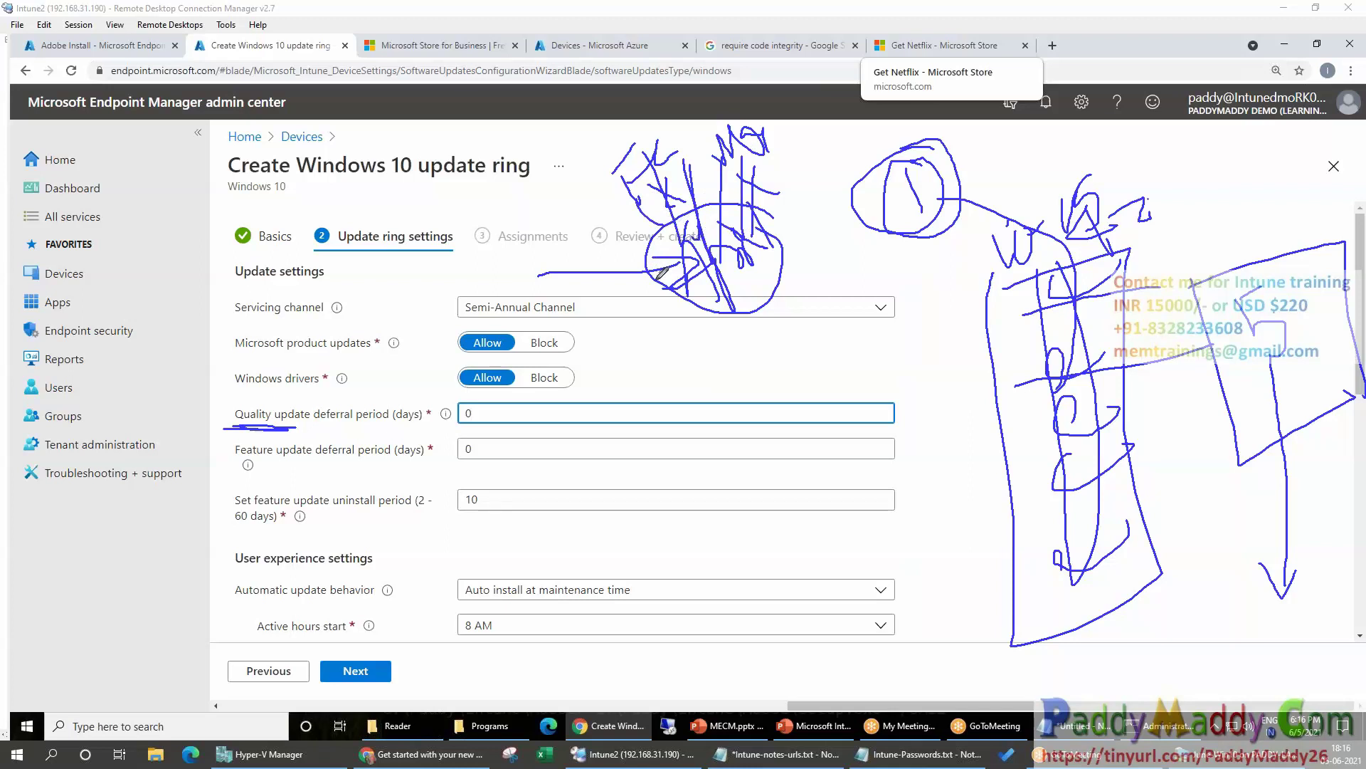
mouse_move(786, 270)
left_mouse_down()
mouse_move(669, 226)
mouse_move(780, 299)
left_mouse_up()
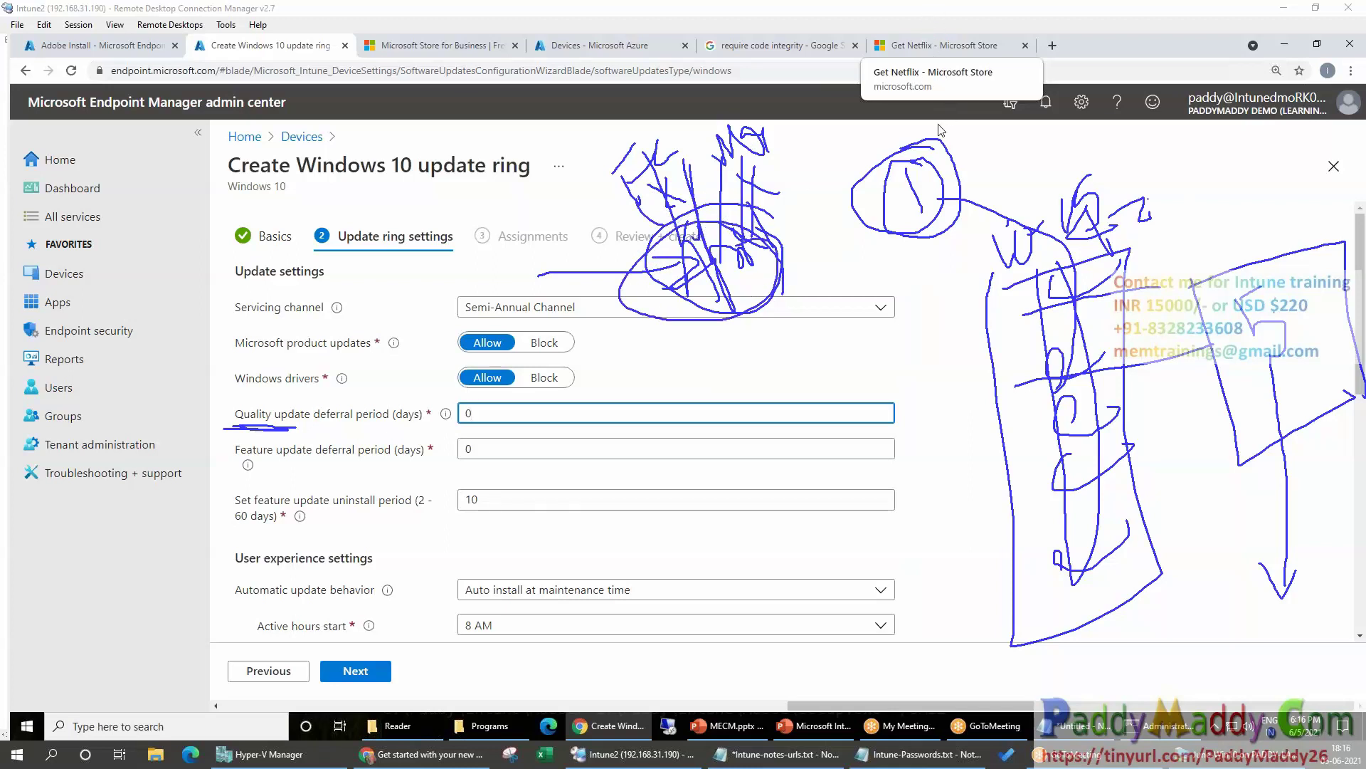
key("Escape")
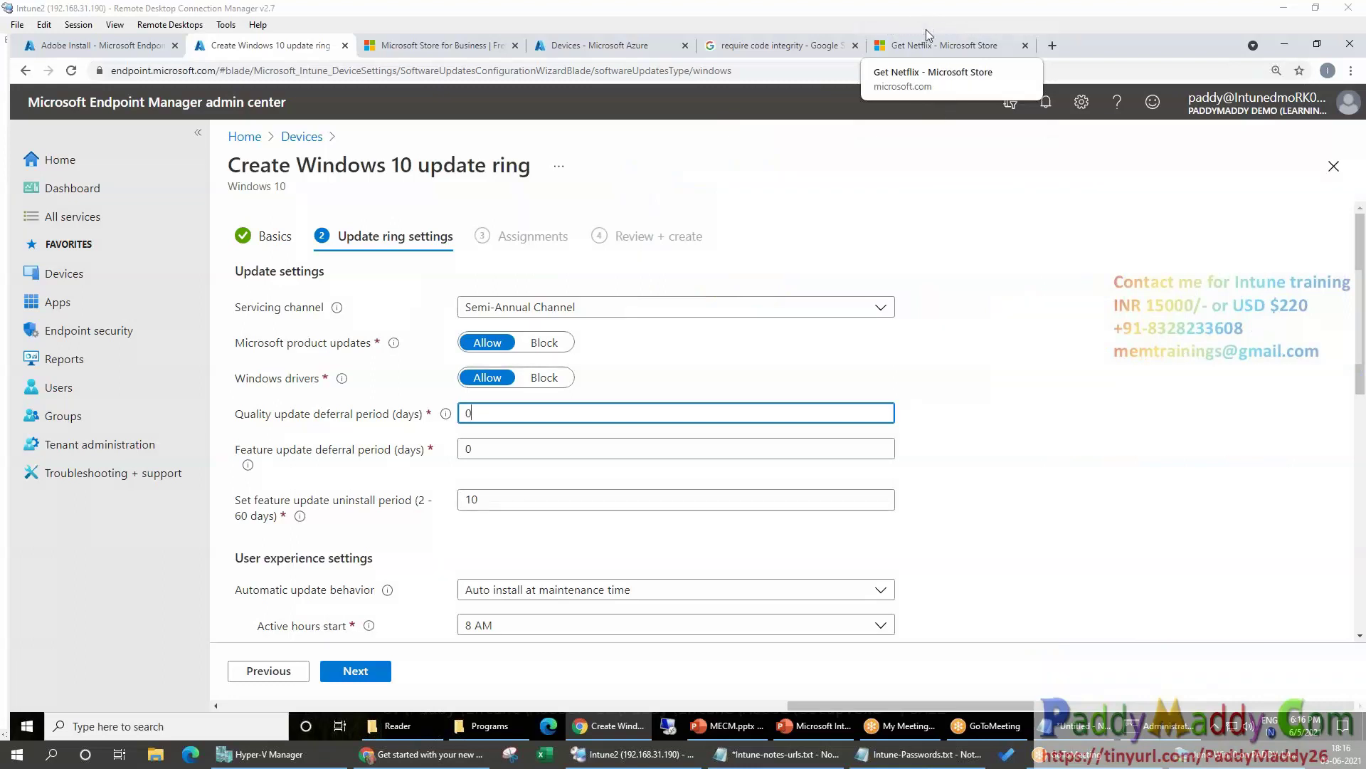
left_click(1071, 399)
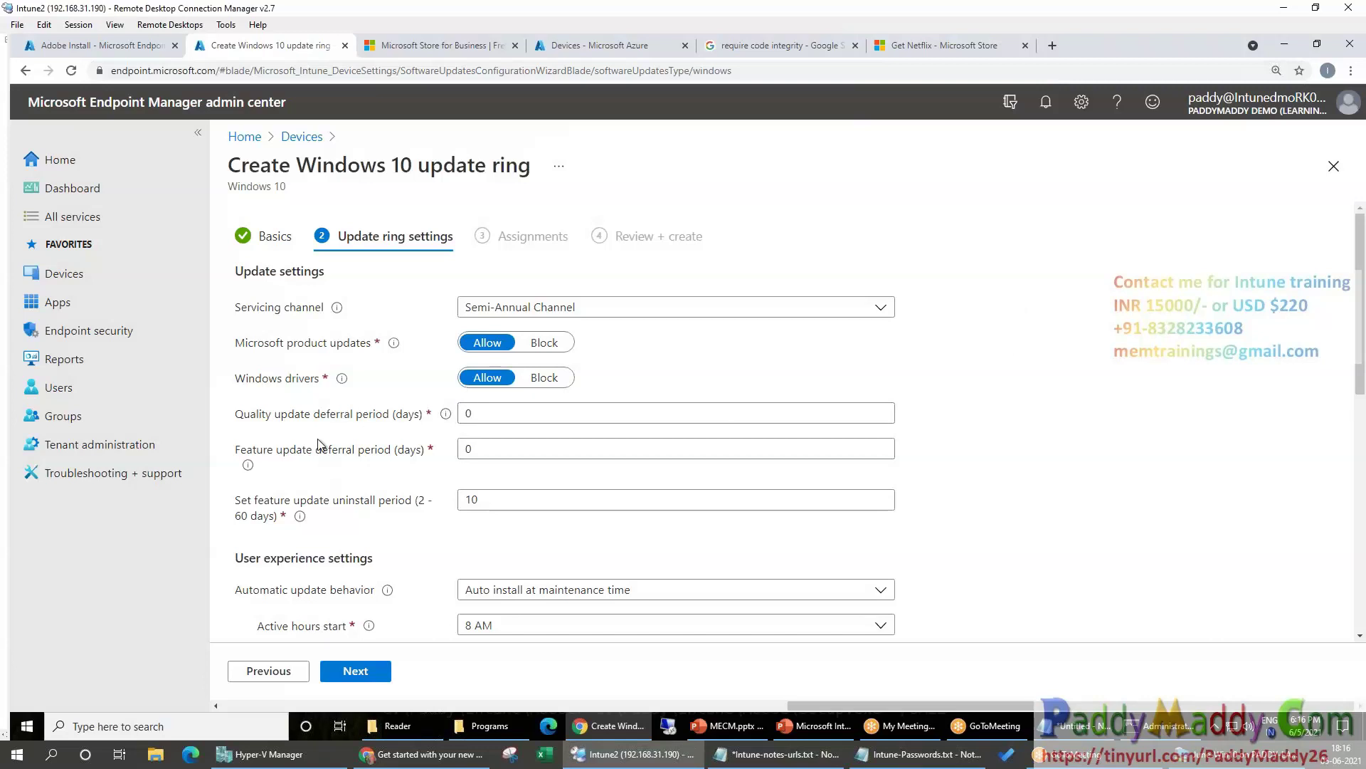
Select the 0 in the quality update deferral box and show the taskbar calendar, marking day 8
left_click(592, 414)
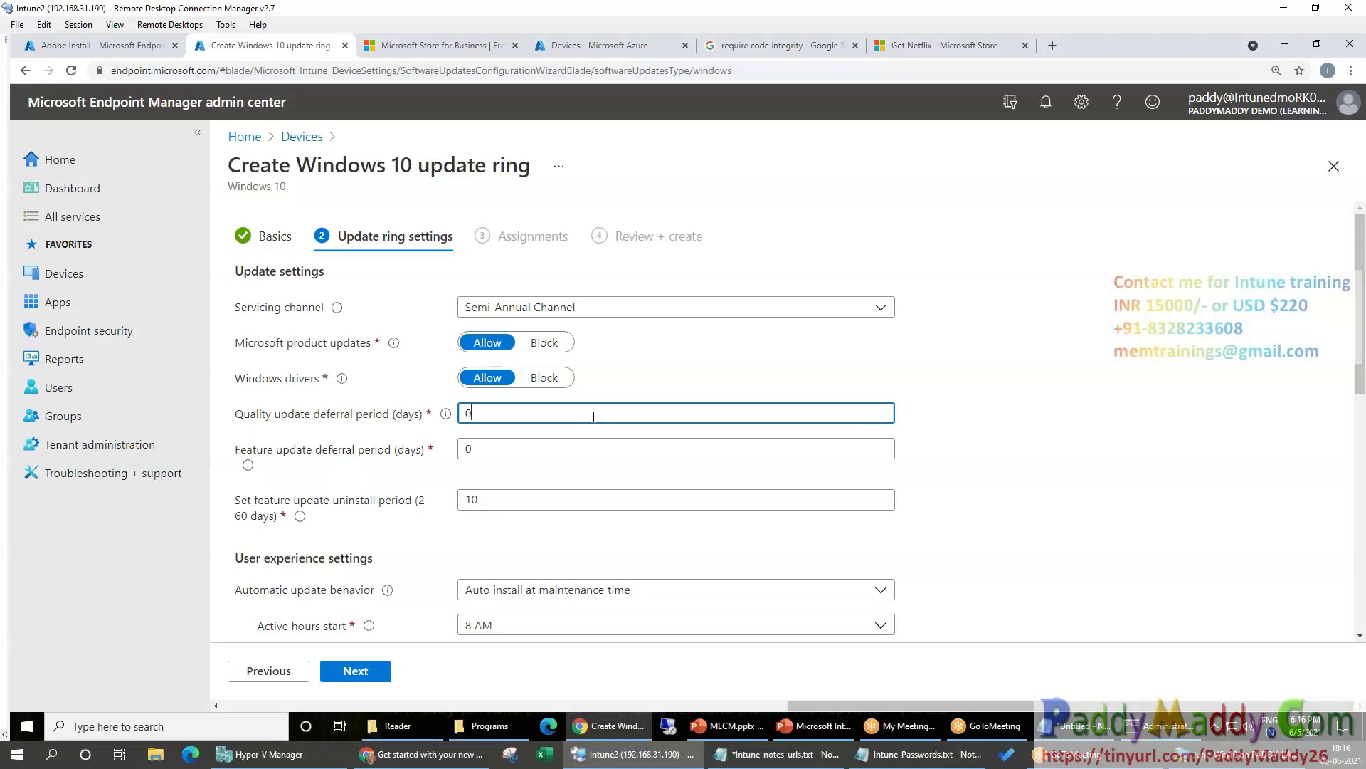
double_click(584, 414)
left_click(1306, 725)
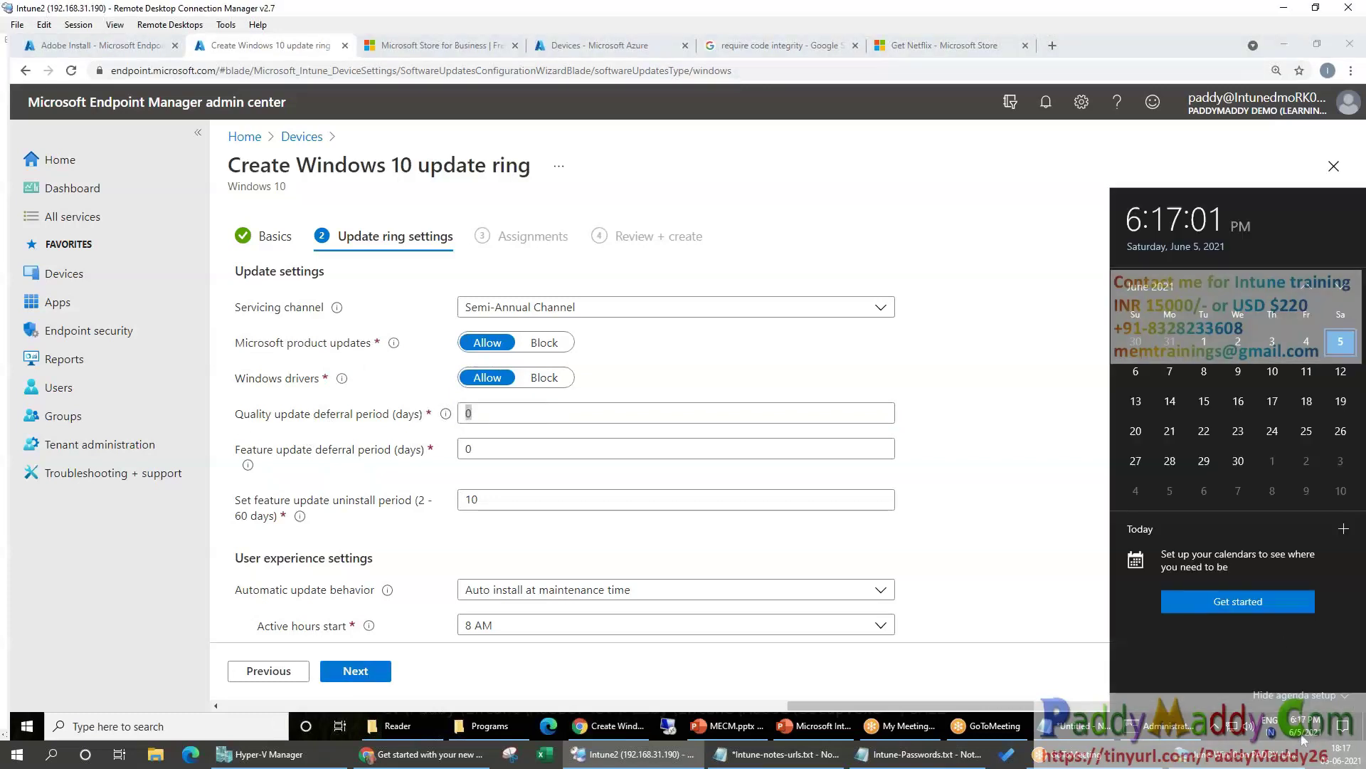
left_click(1205, 372)
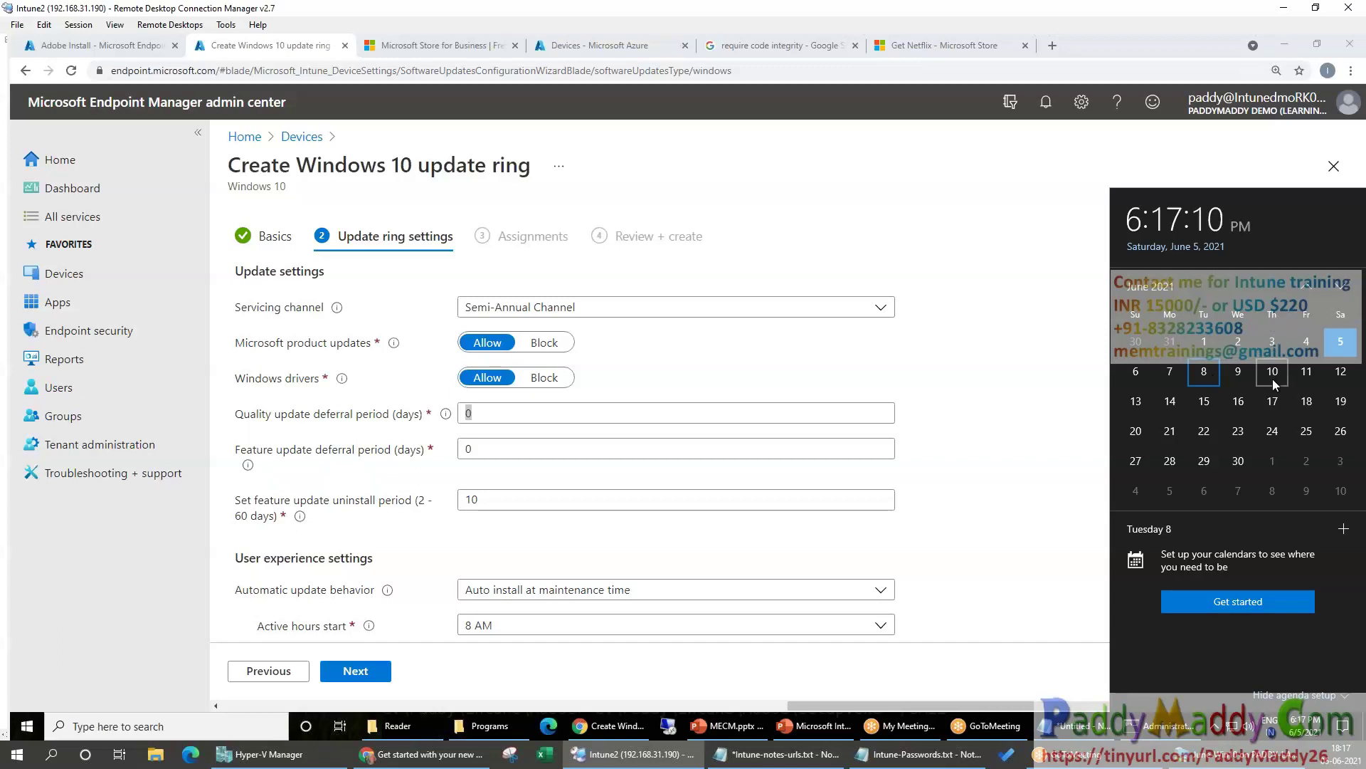
left_click(489, 413)
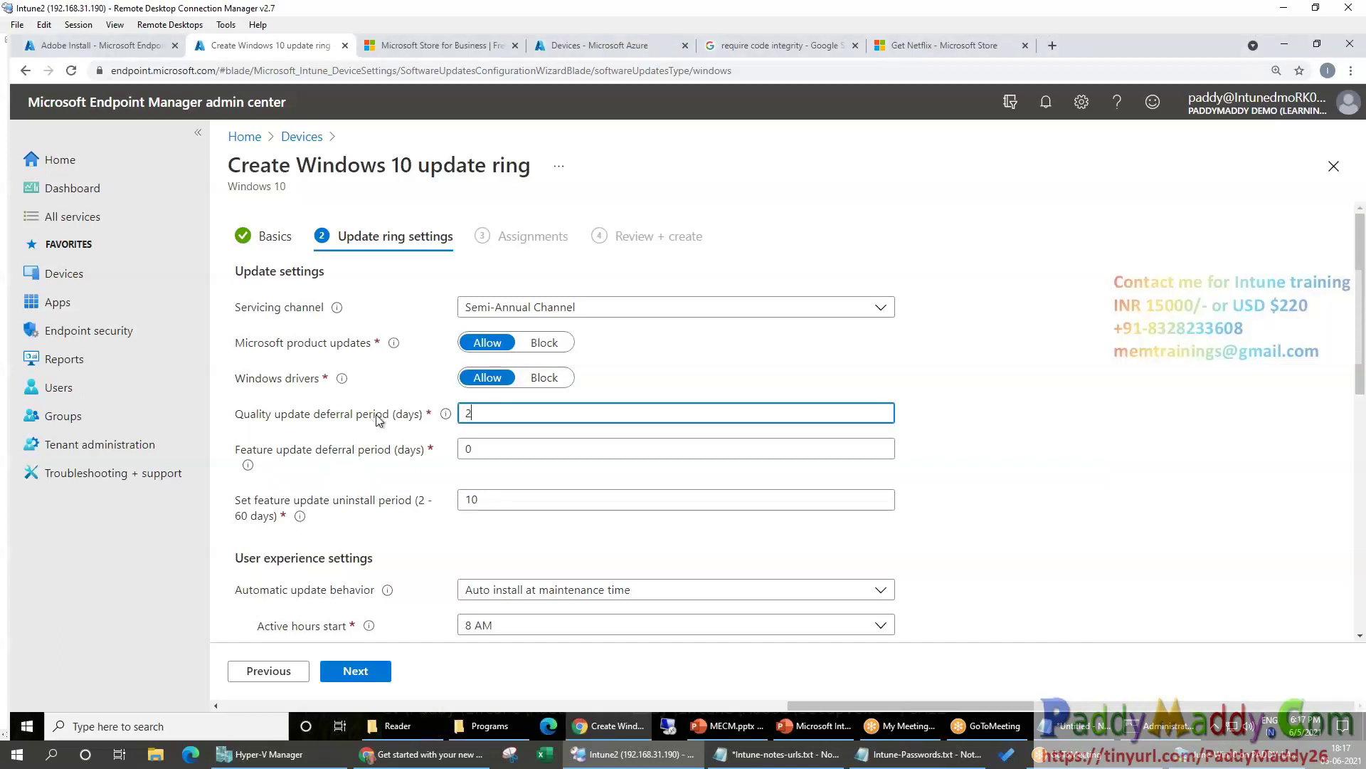
Count days 8, 9, 10 and 21 on the calendar, then confirm a 2-day quality deferral
left_click(1306, 726)
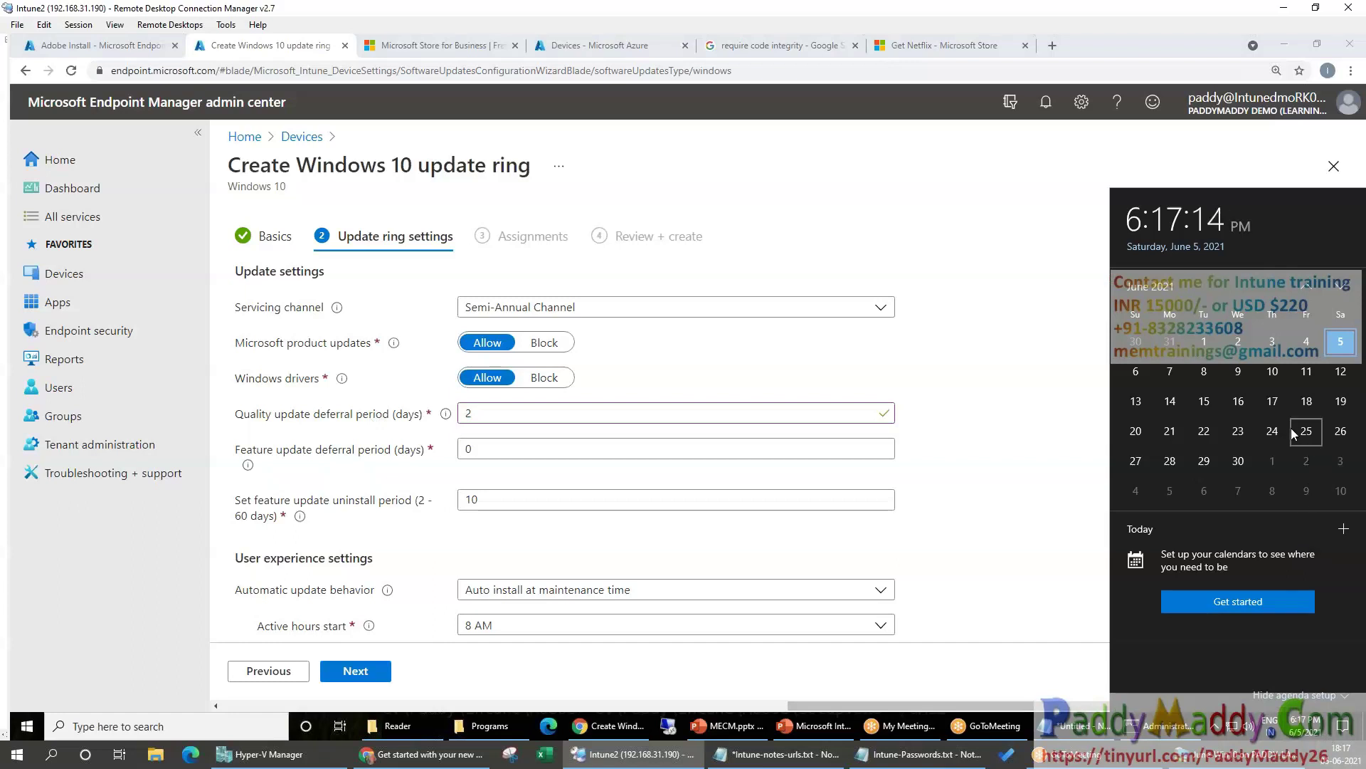
left_click(1206, 379)
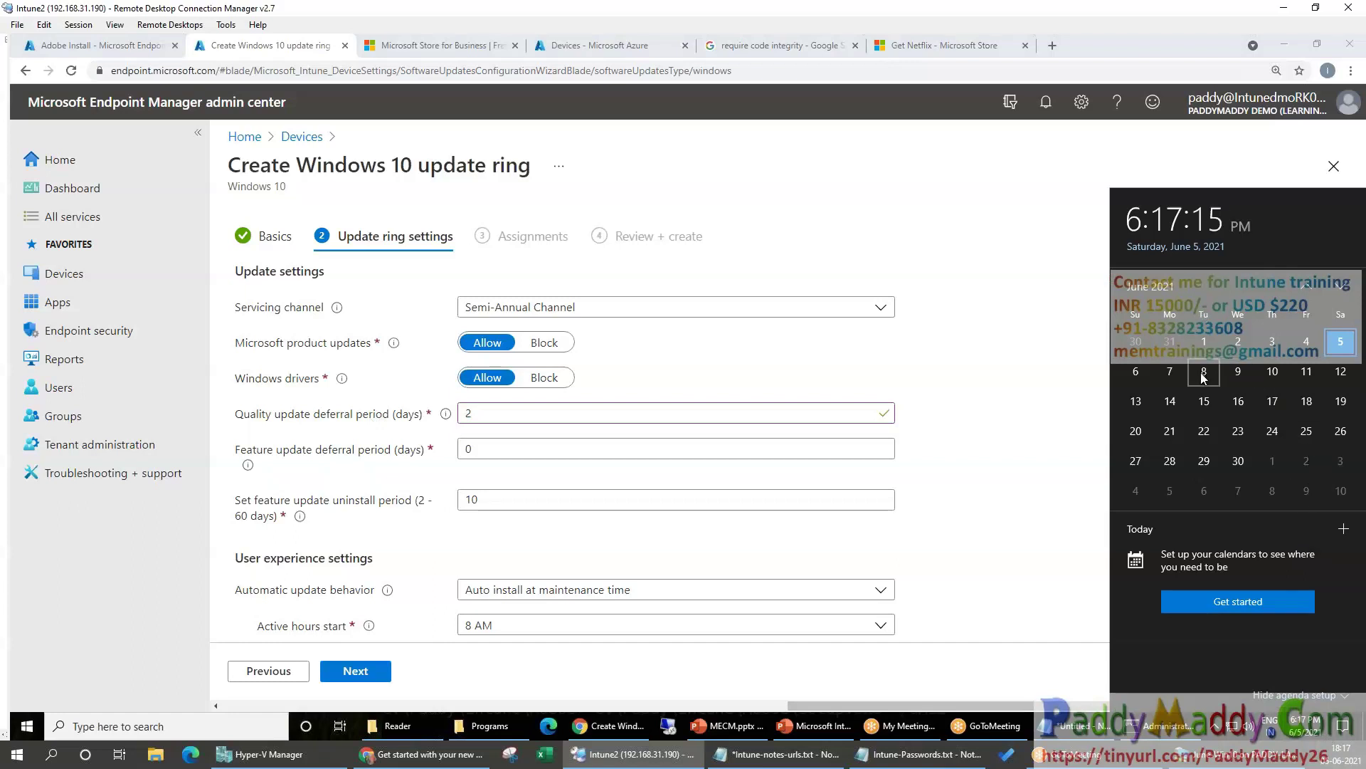
left_click(1274, 382)
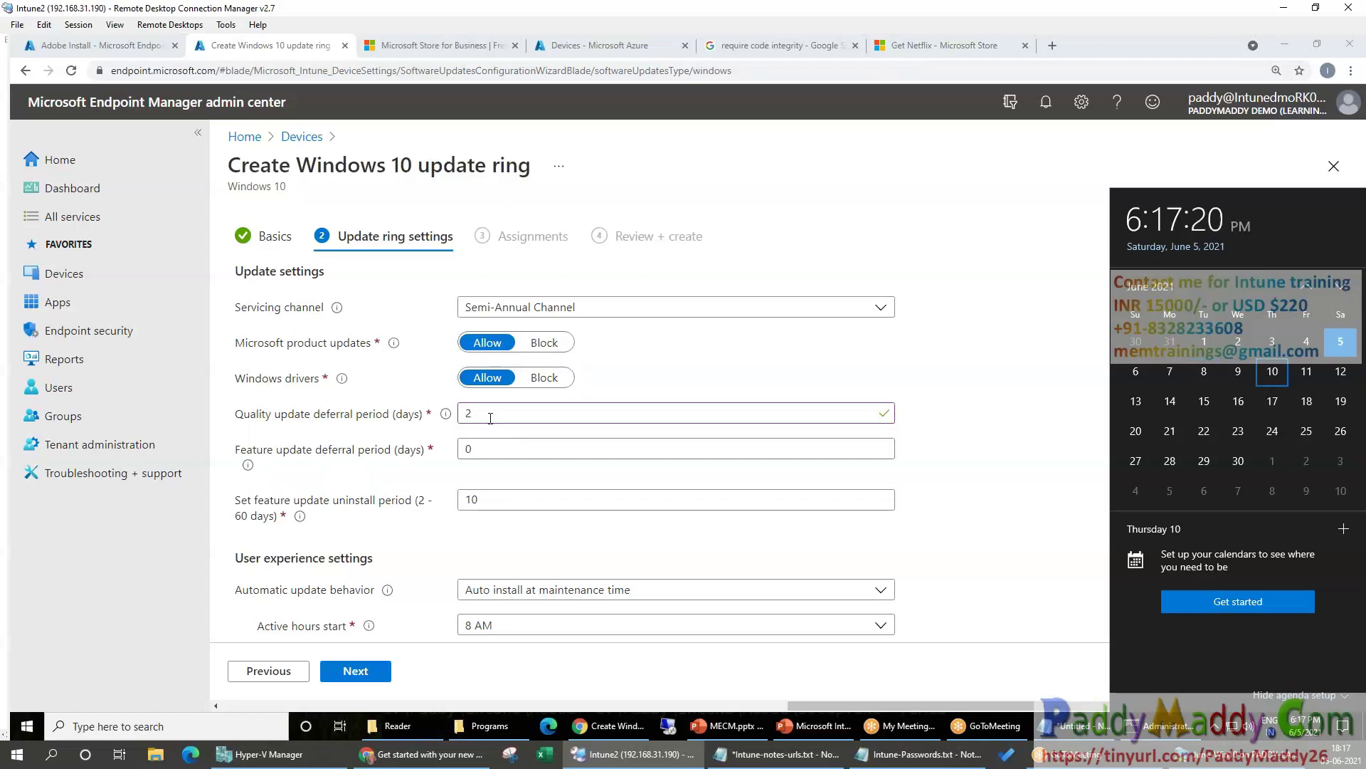
left_click(1173, 436)
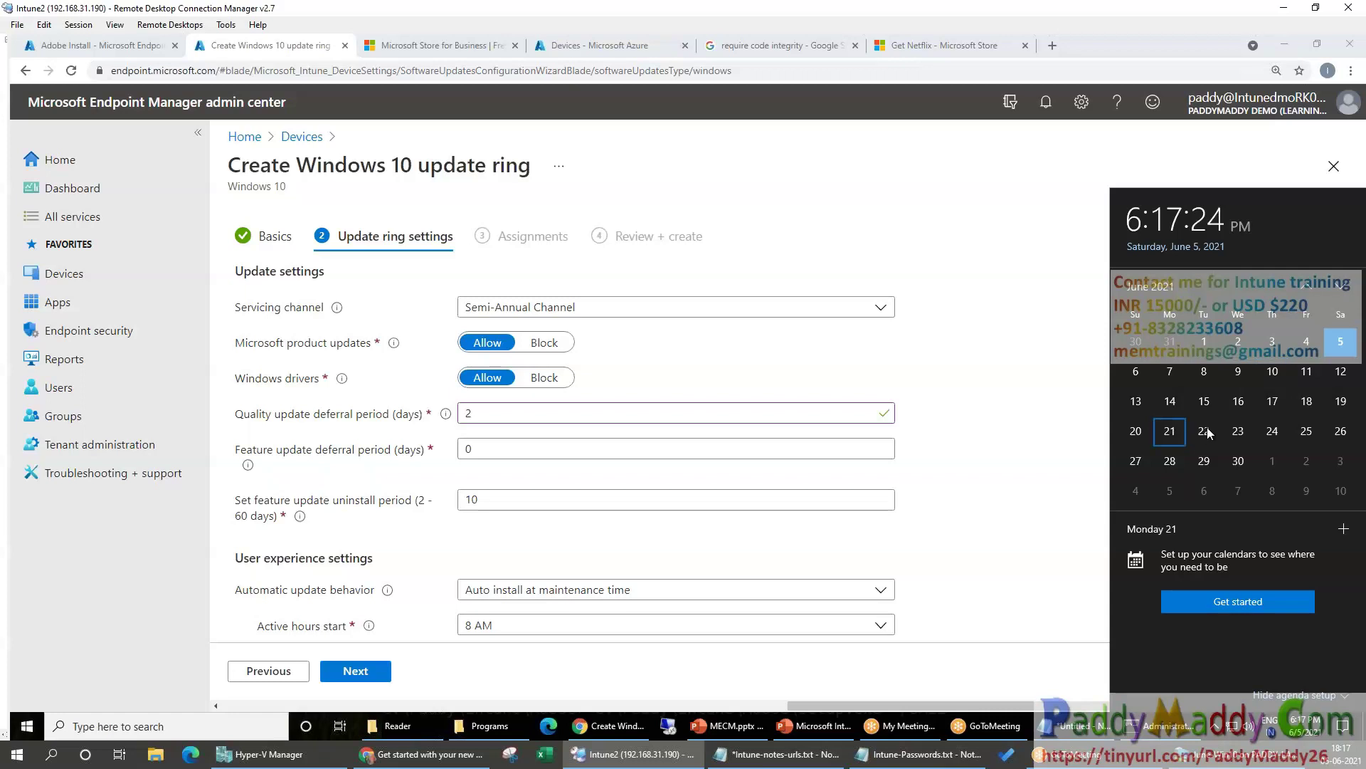
left_click(1239, 371)
left_click(1207, 374)
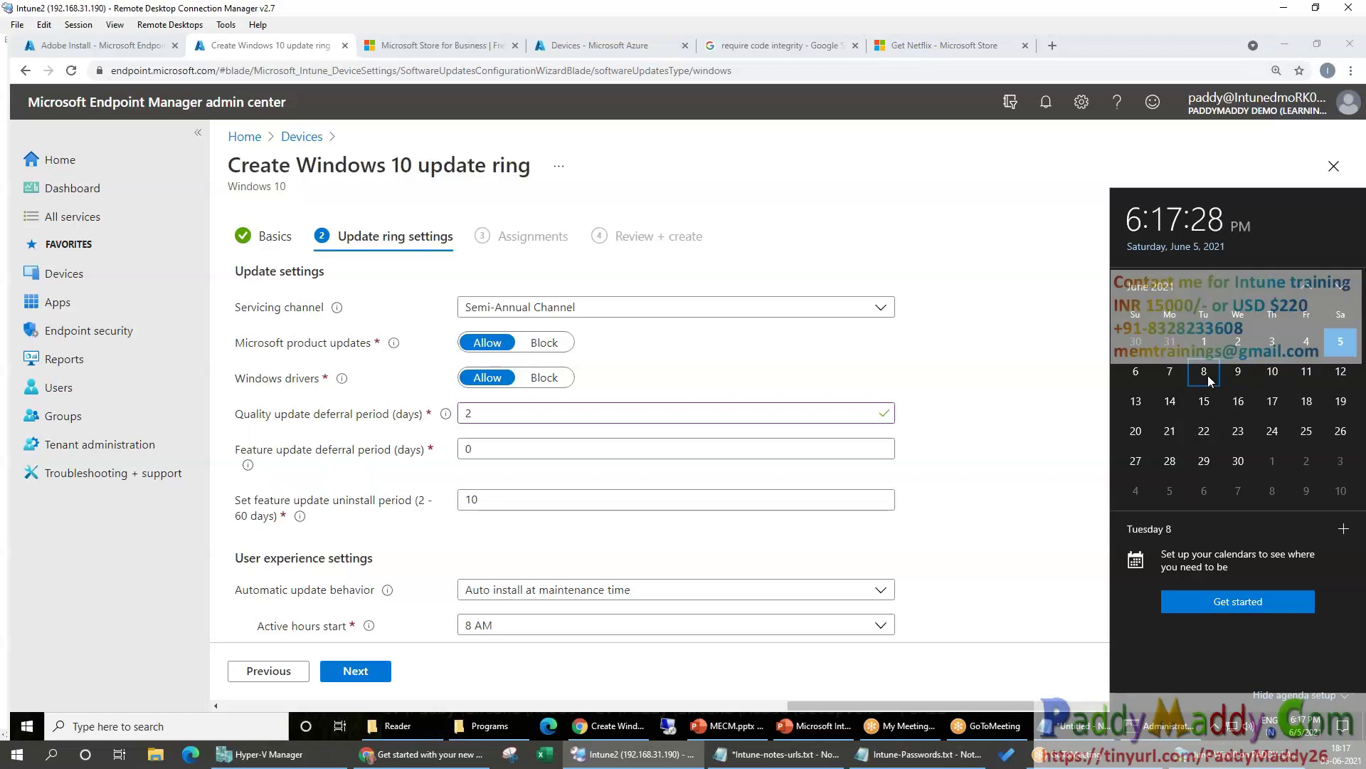
left_click(1245, 385)
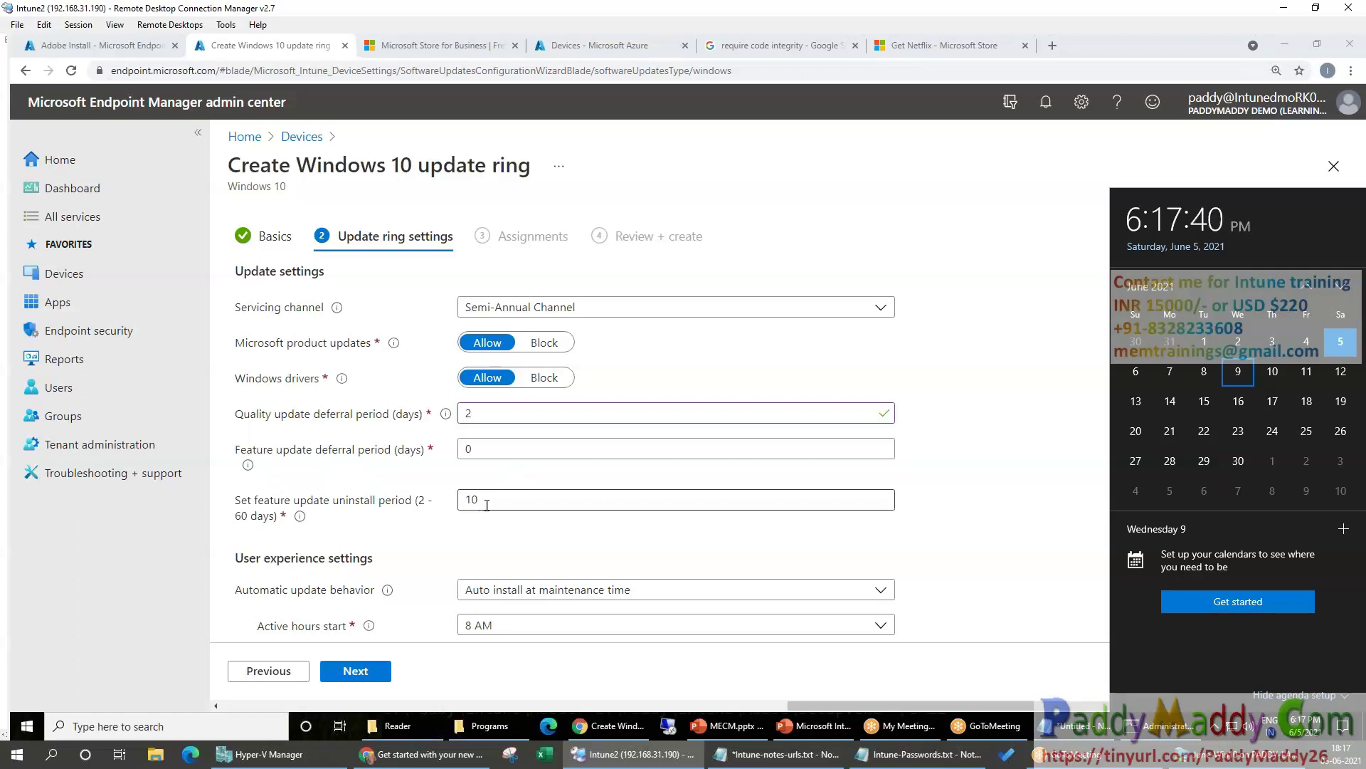
scroll(411, 480, "down", 6)
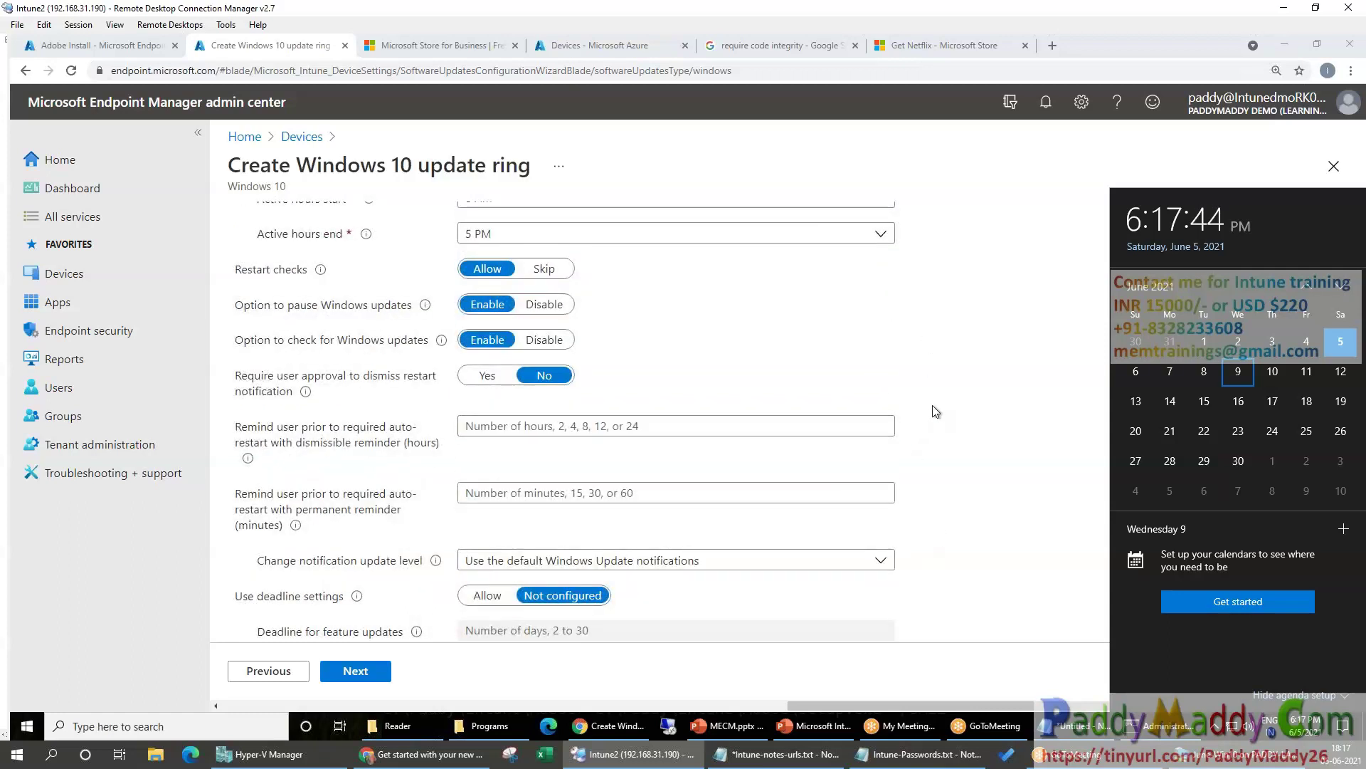
scroll(933, 407, "up", 6)
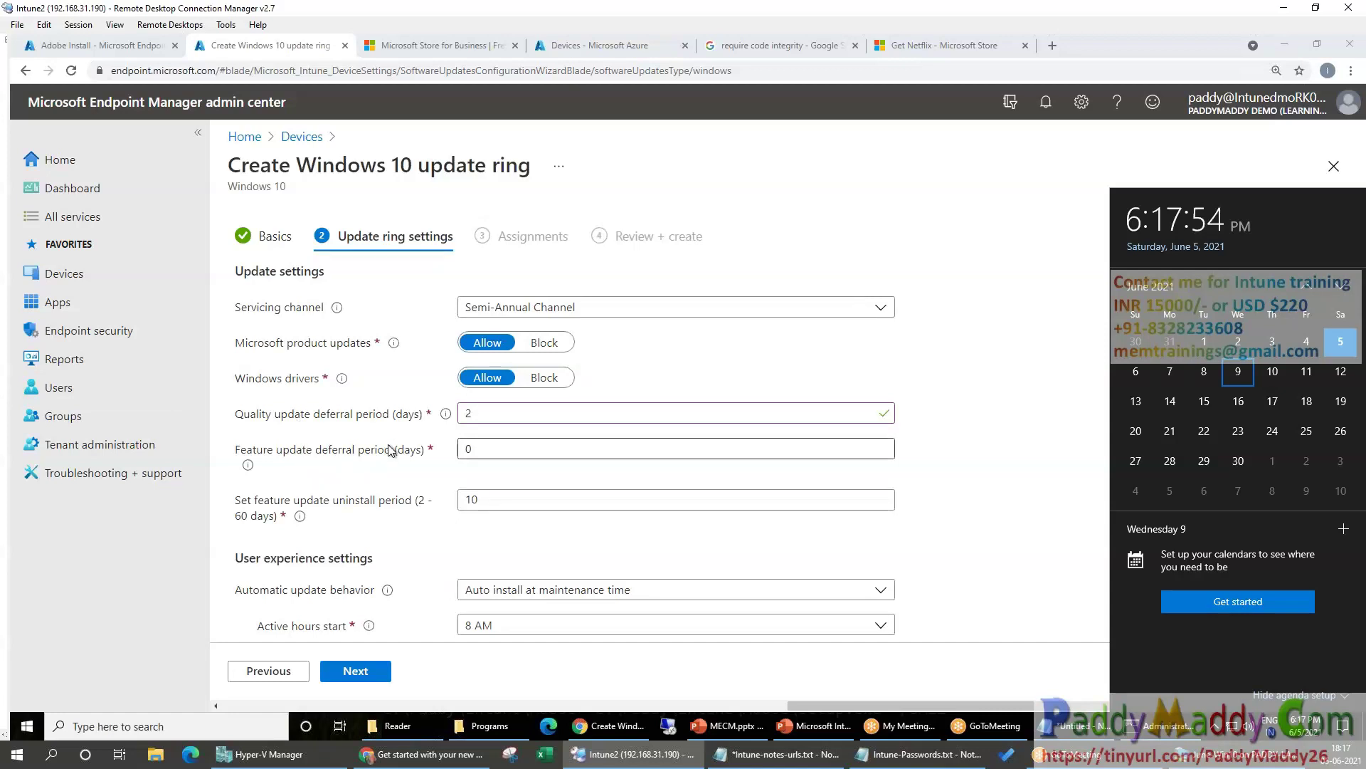
double_click(470, 413)
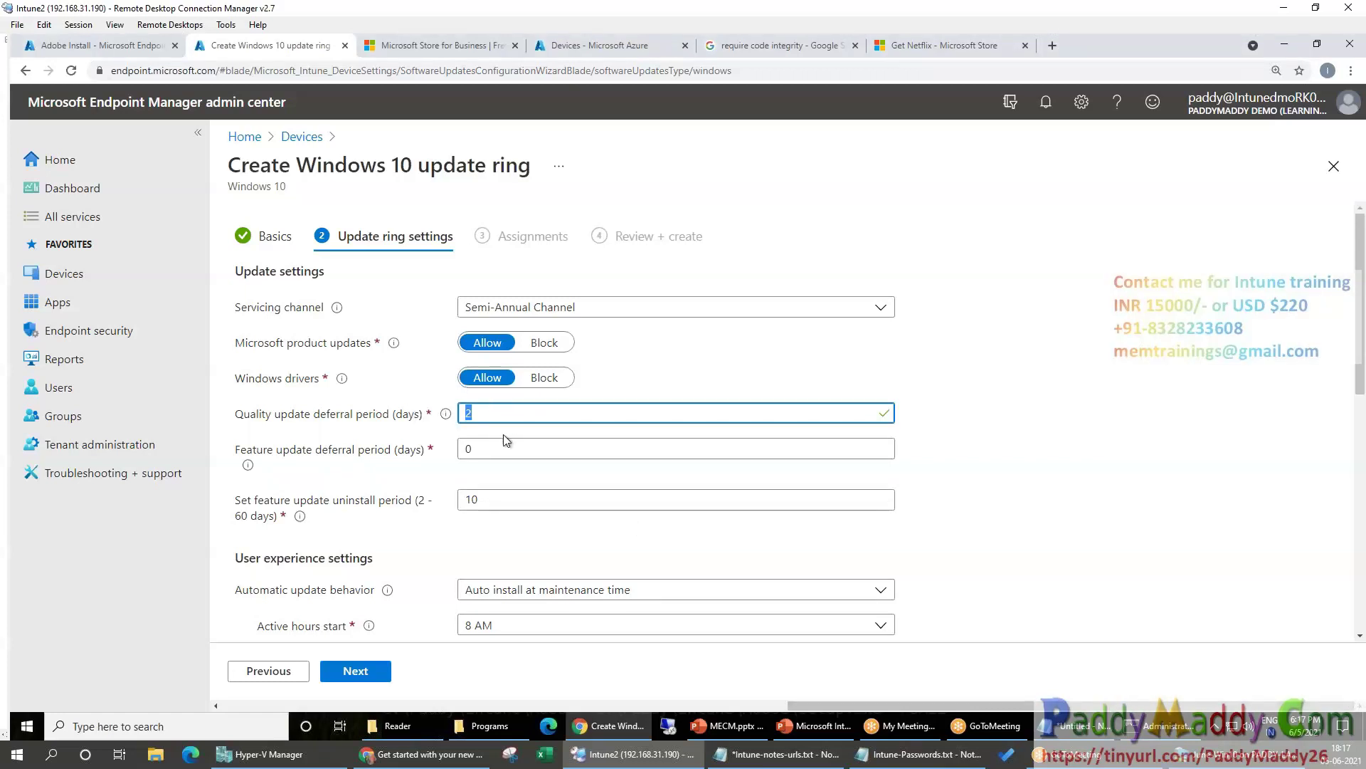
Enter 30 days as the feature update deferral period, illustrating it on the calendar
left_click(490, 449)
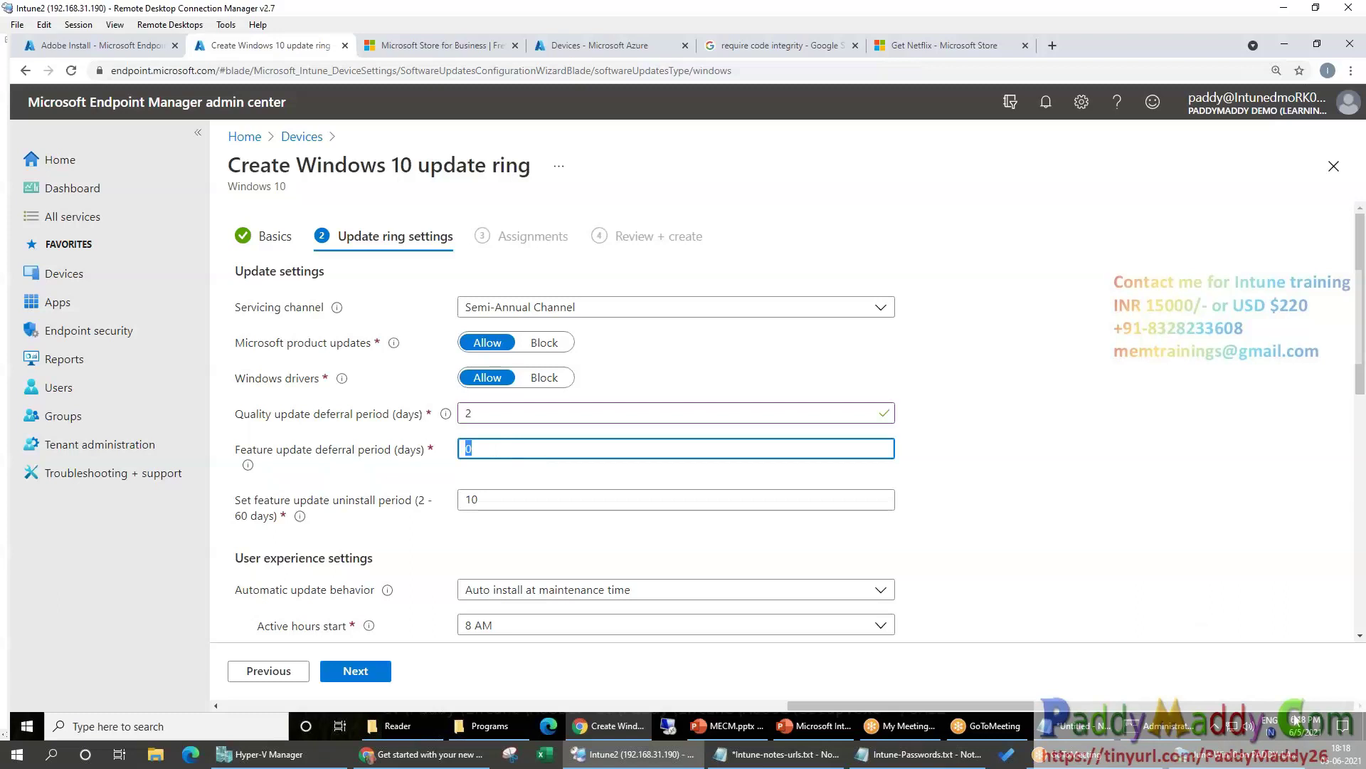
type("30")
left_click(1306, 726)
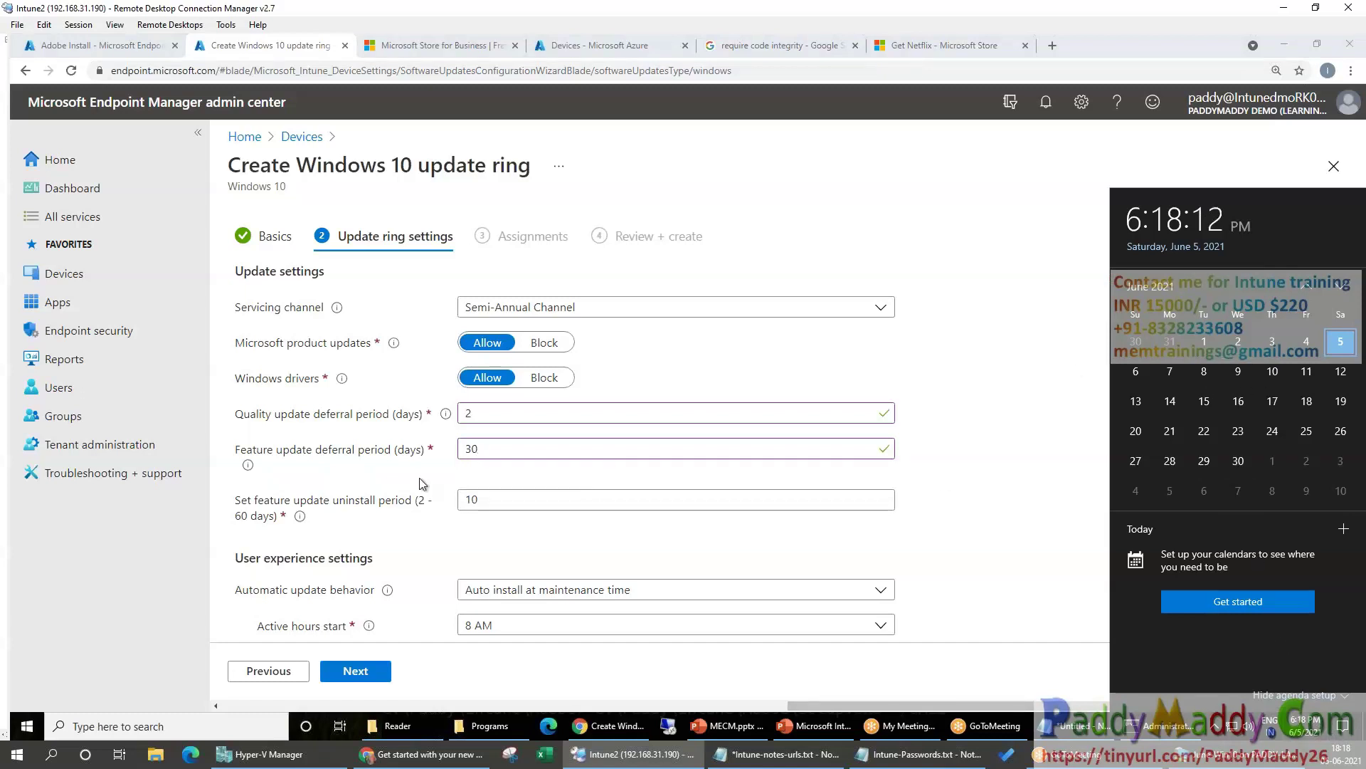
left_click(456, 491)
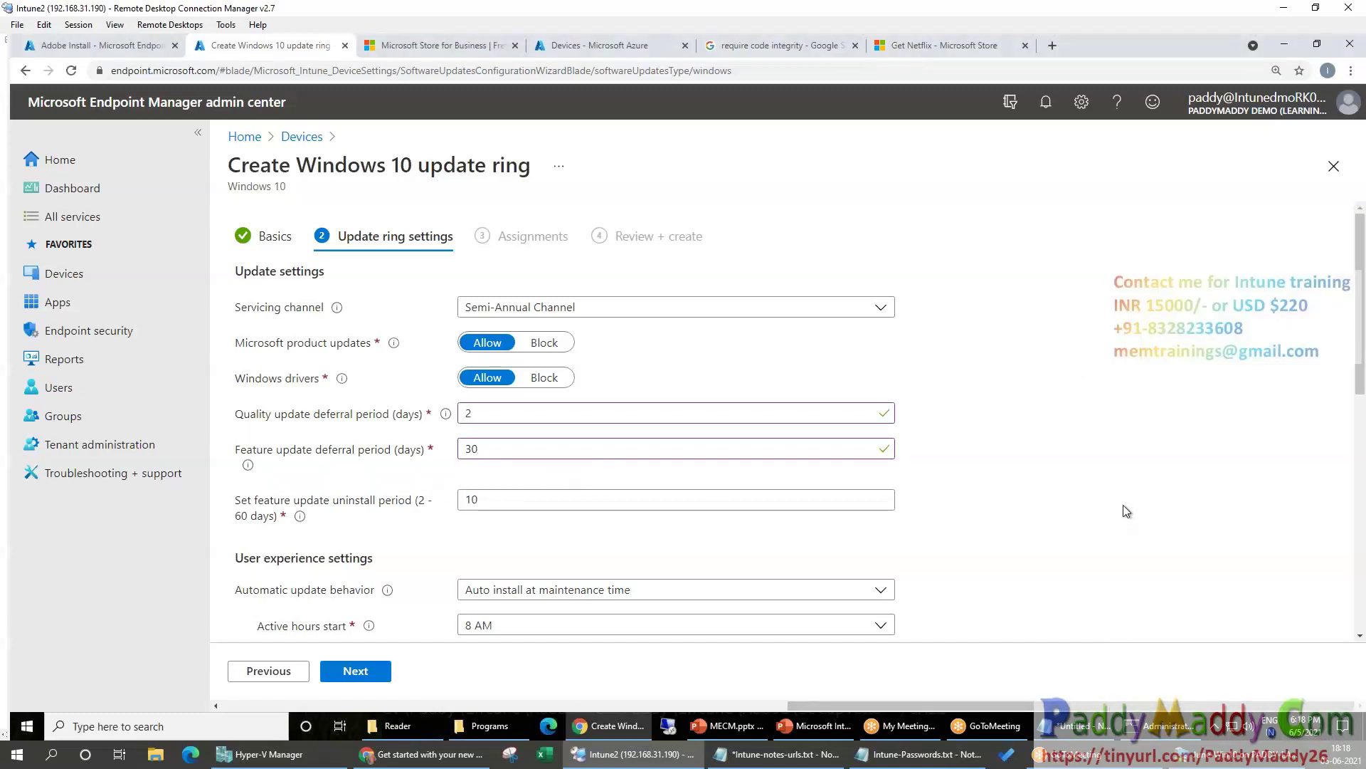
left_click_drag(249, 423, 385, 454)
left_click(377, 461)
scroll(1070, 512, "down", 2)
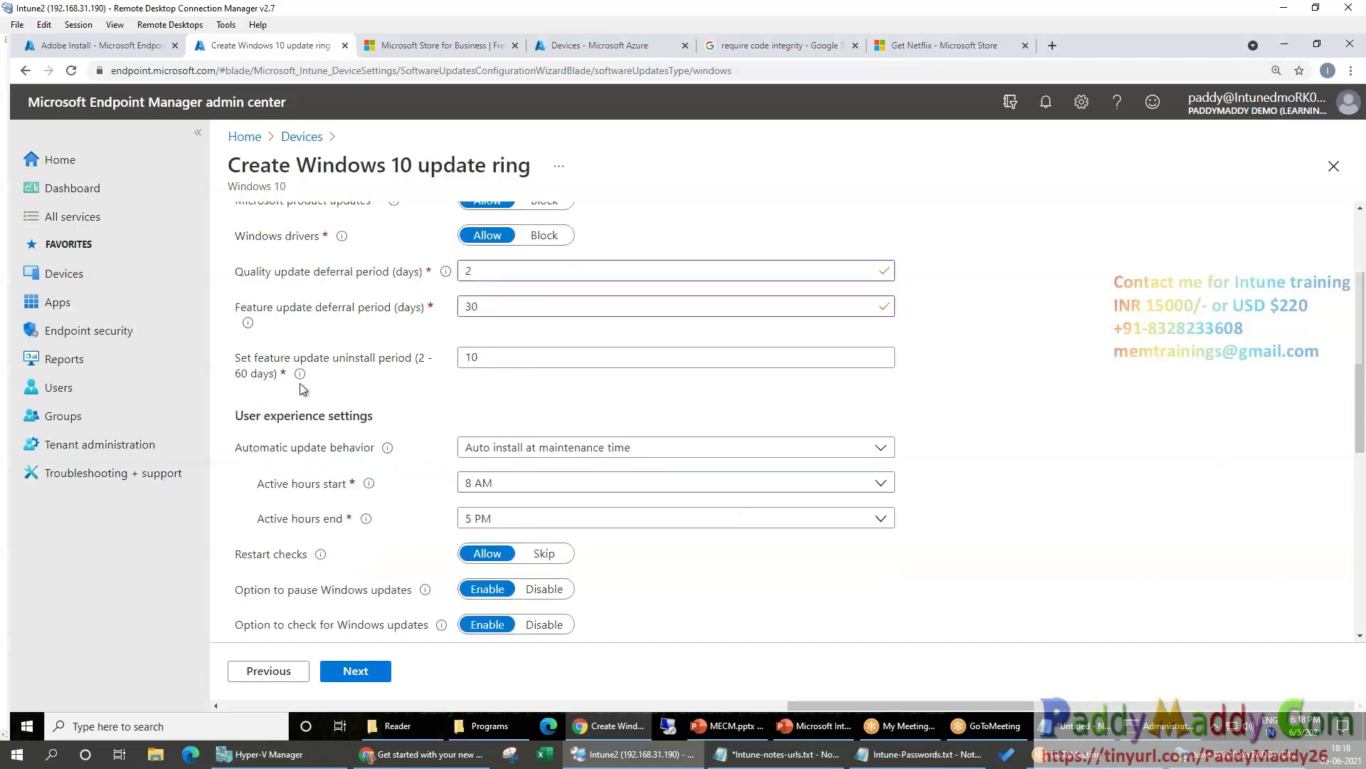
left_click_drag(240, 358, 384, 367)
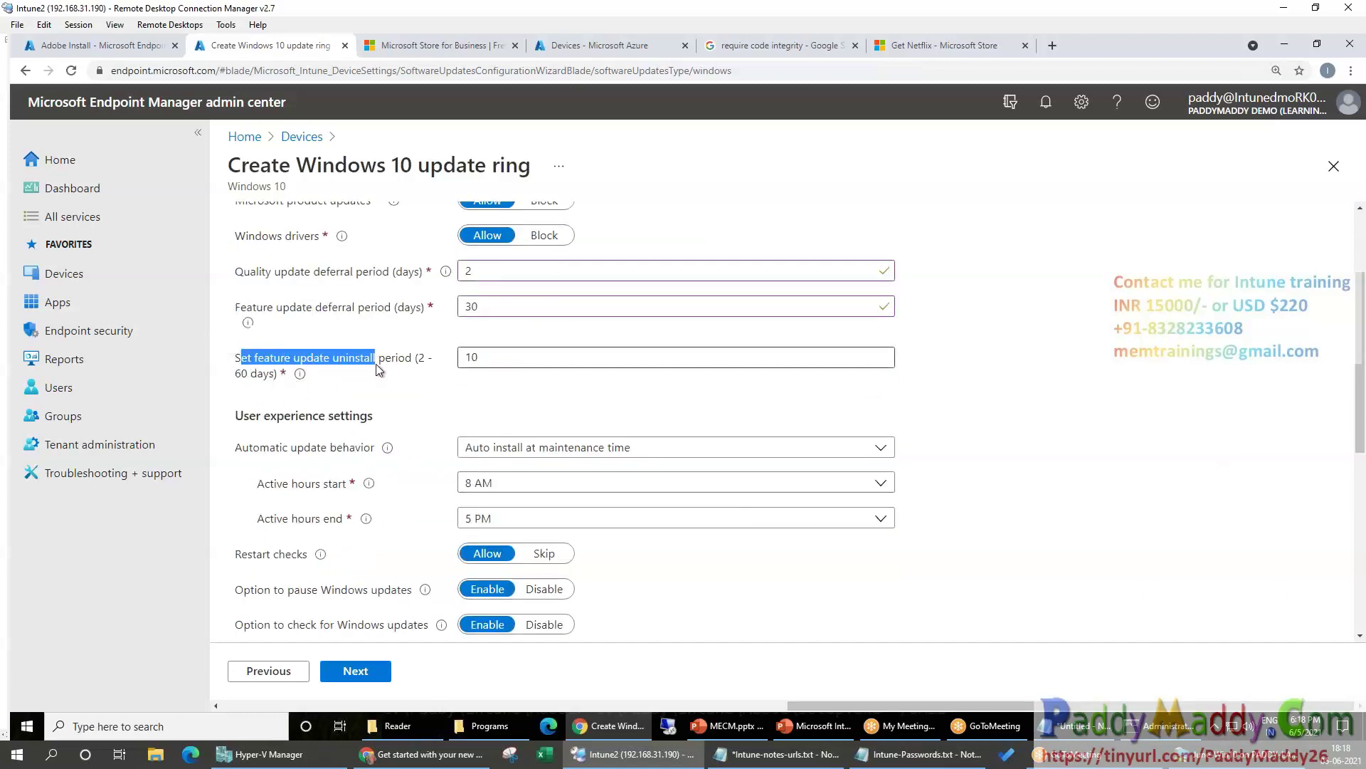
left_click(422, 412)
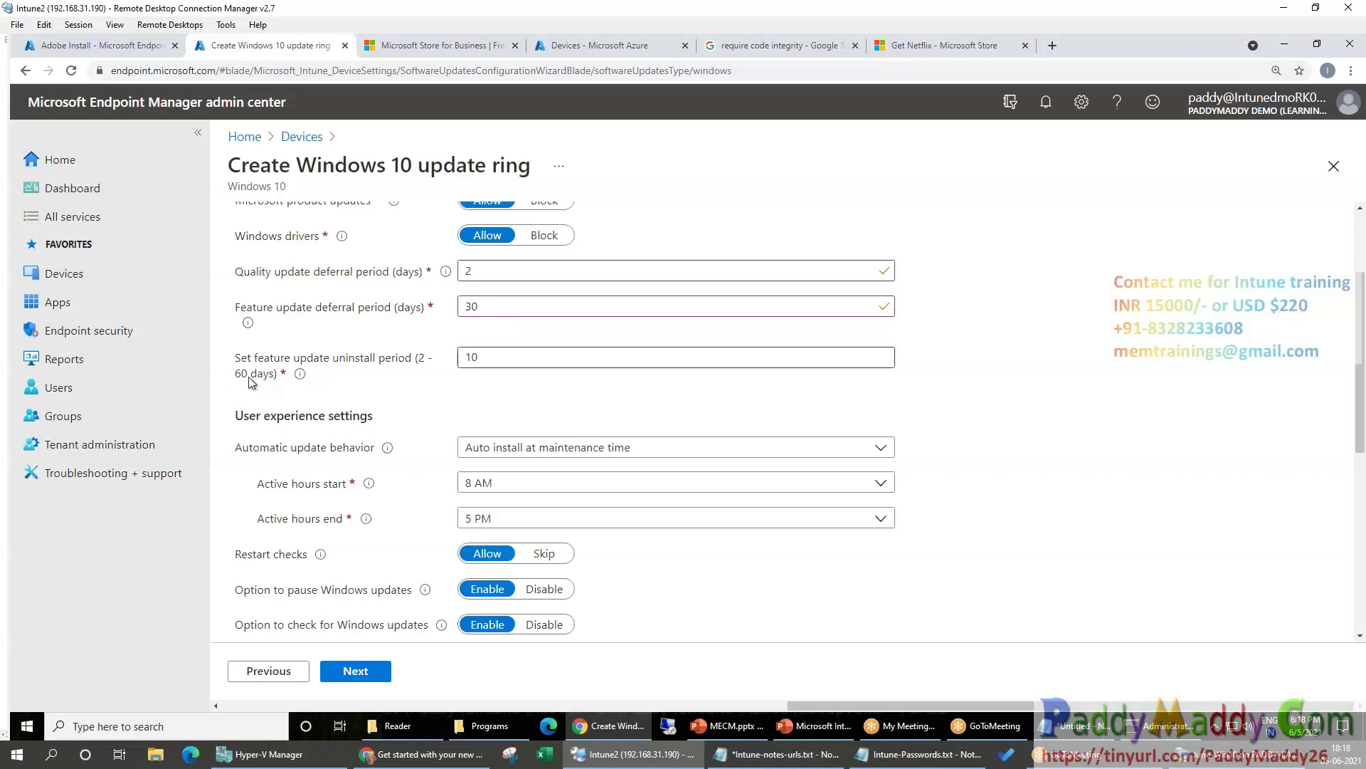
left_click(512, 356)
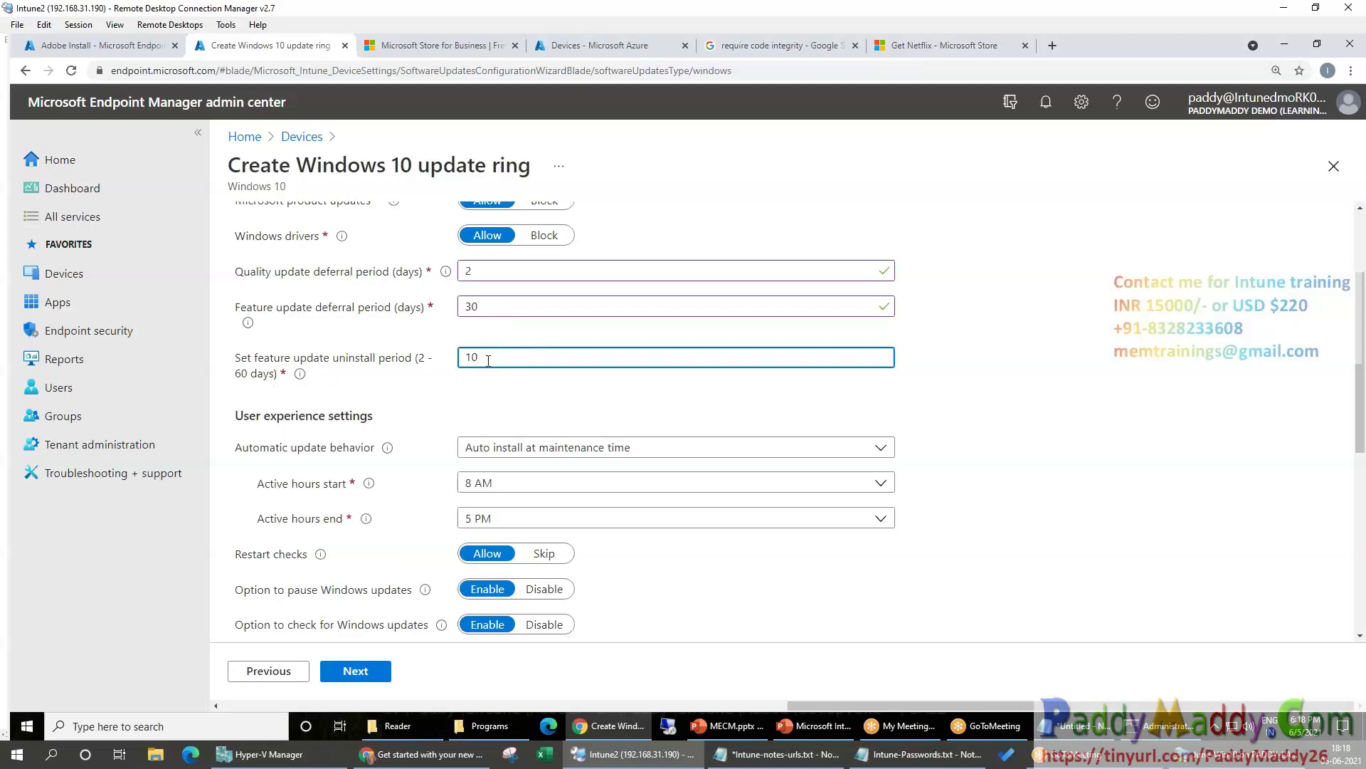
scroll(447, 387, "up", 2)
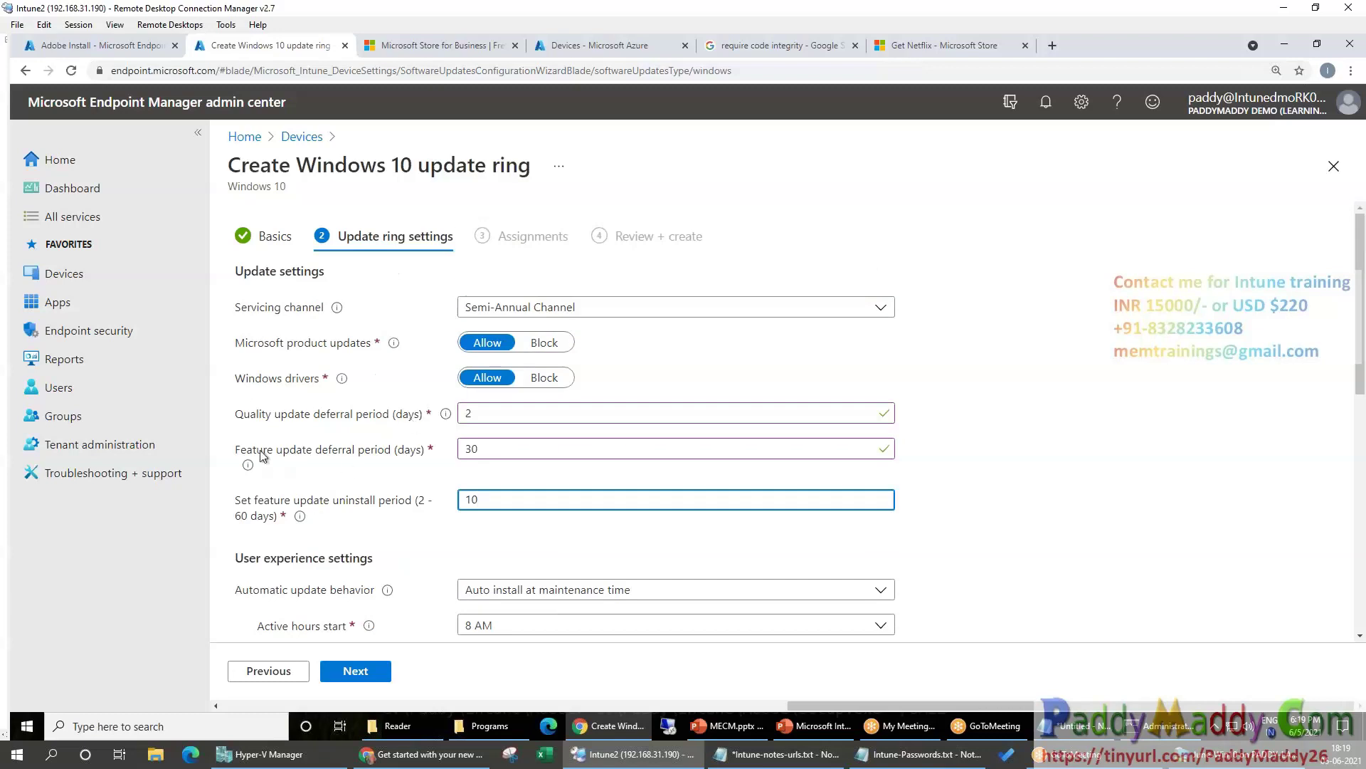
left_click_drag(236, 424, 287, 421)
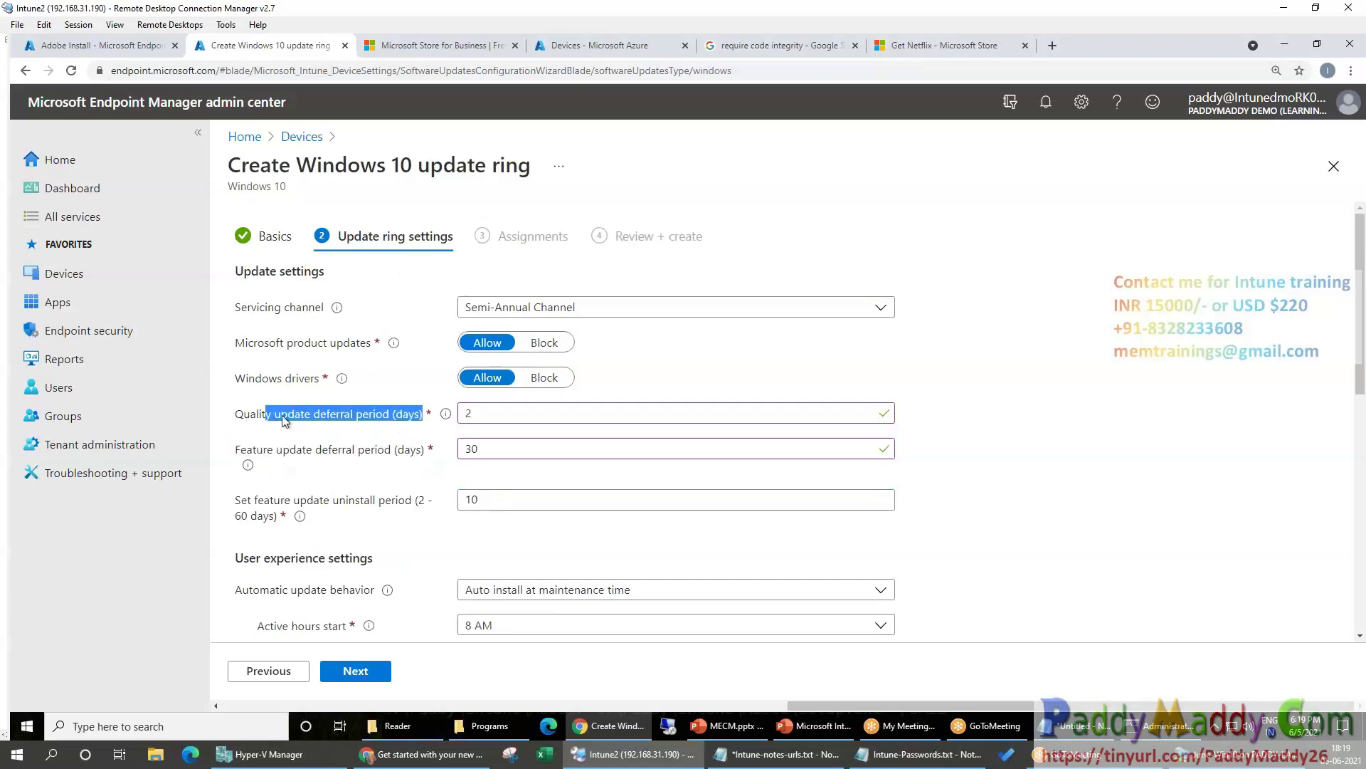
scroll(366, 420, "down", 5)
scroll(319, 286, "up", 1)
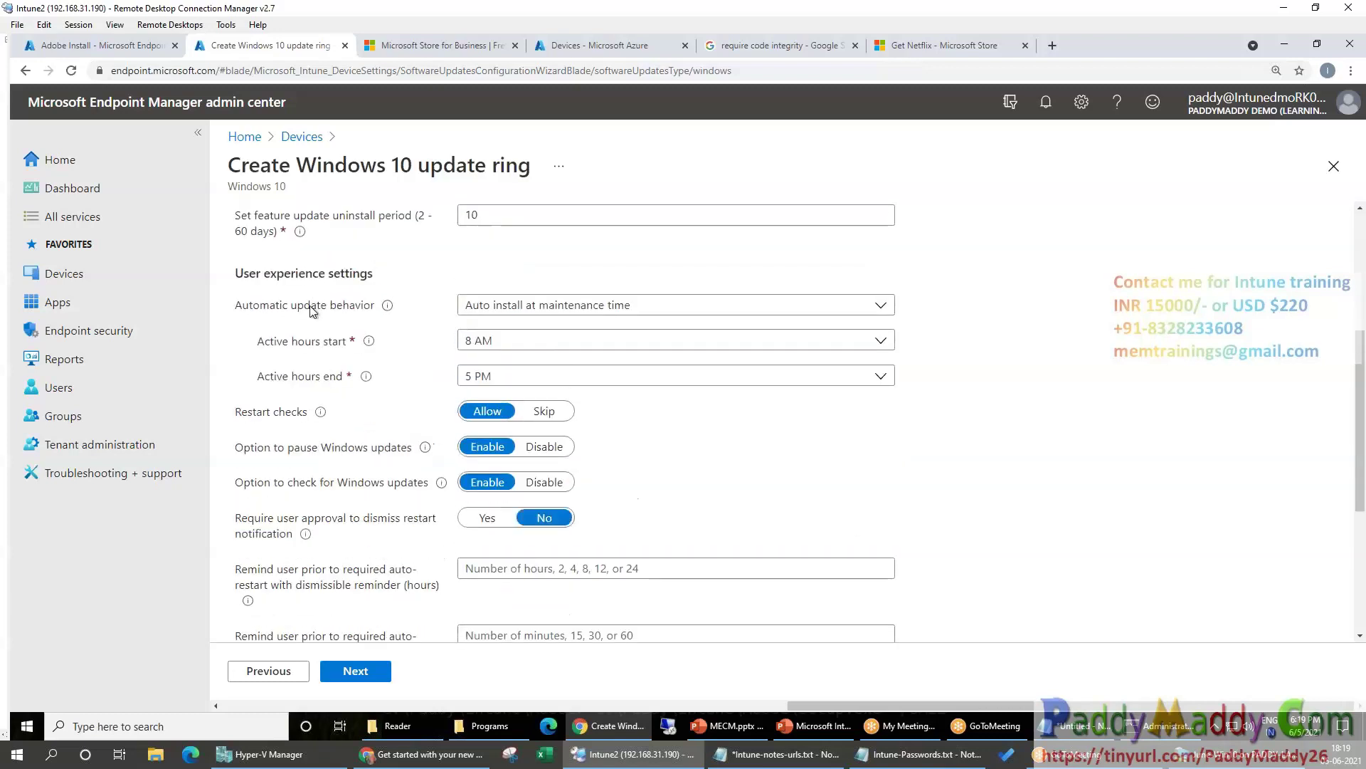
left_click_drag(237, 273, 375, 274)
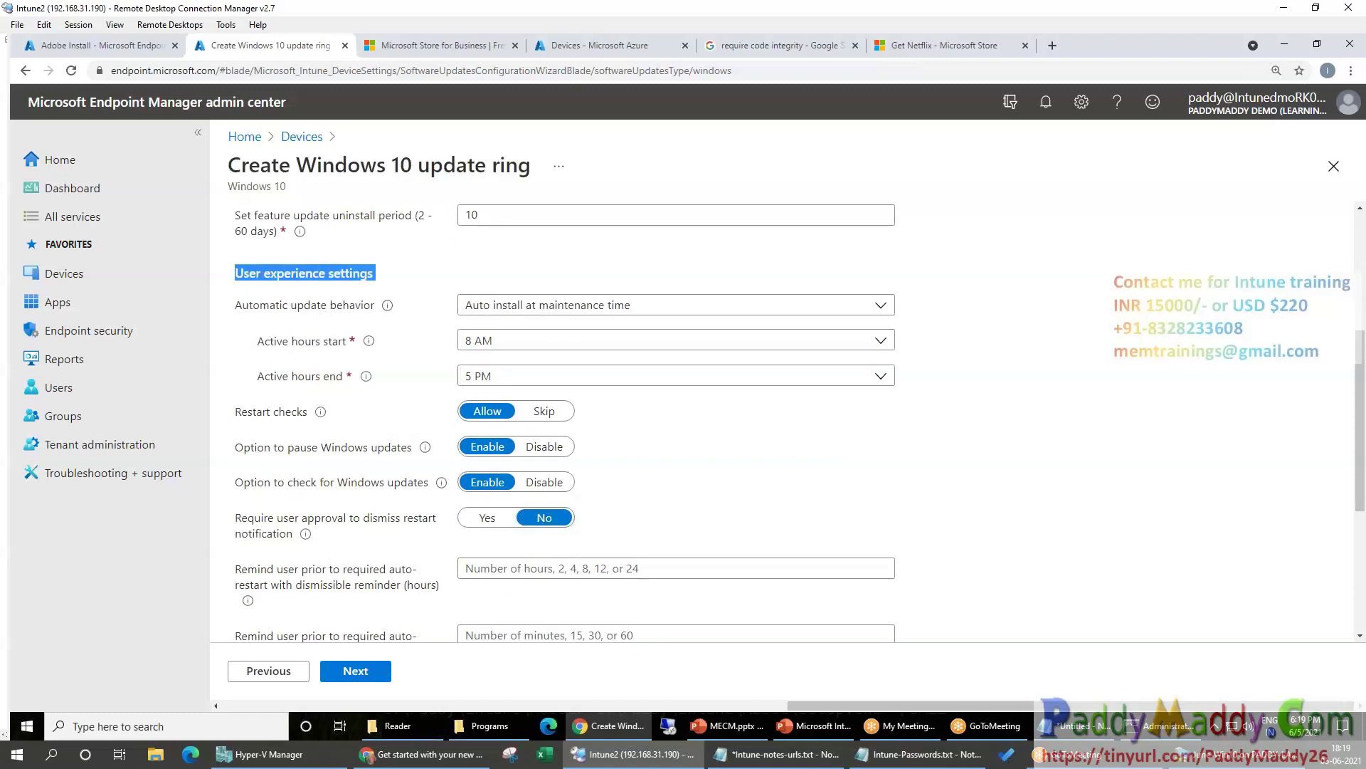
left_click(662, 311)
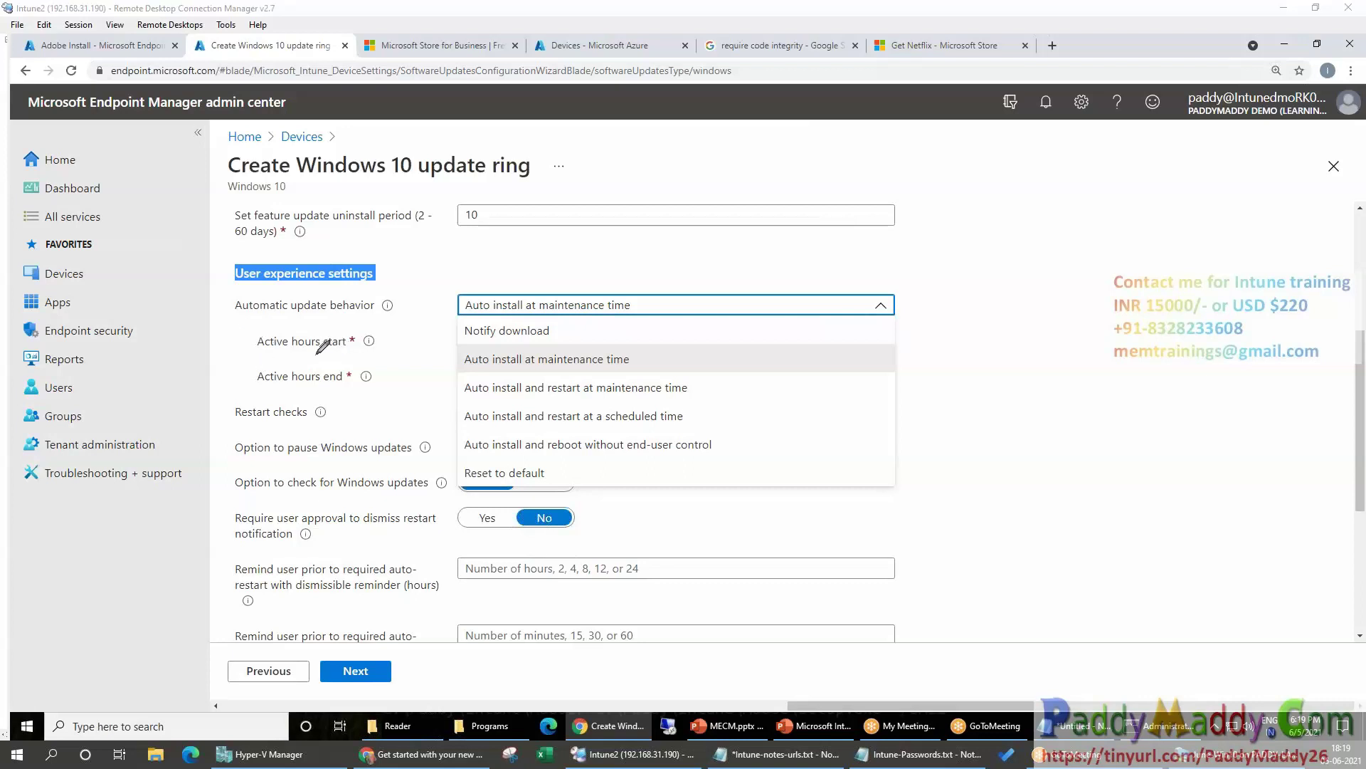
mouse_move(316, 358)
left_mouse_down()
mouse_move(357, 354)
mouse_move(345, 387)
left_mouse_up()
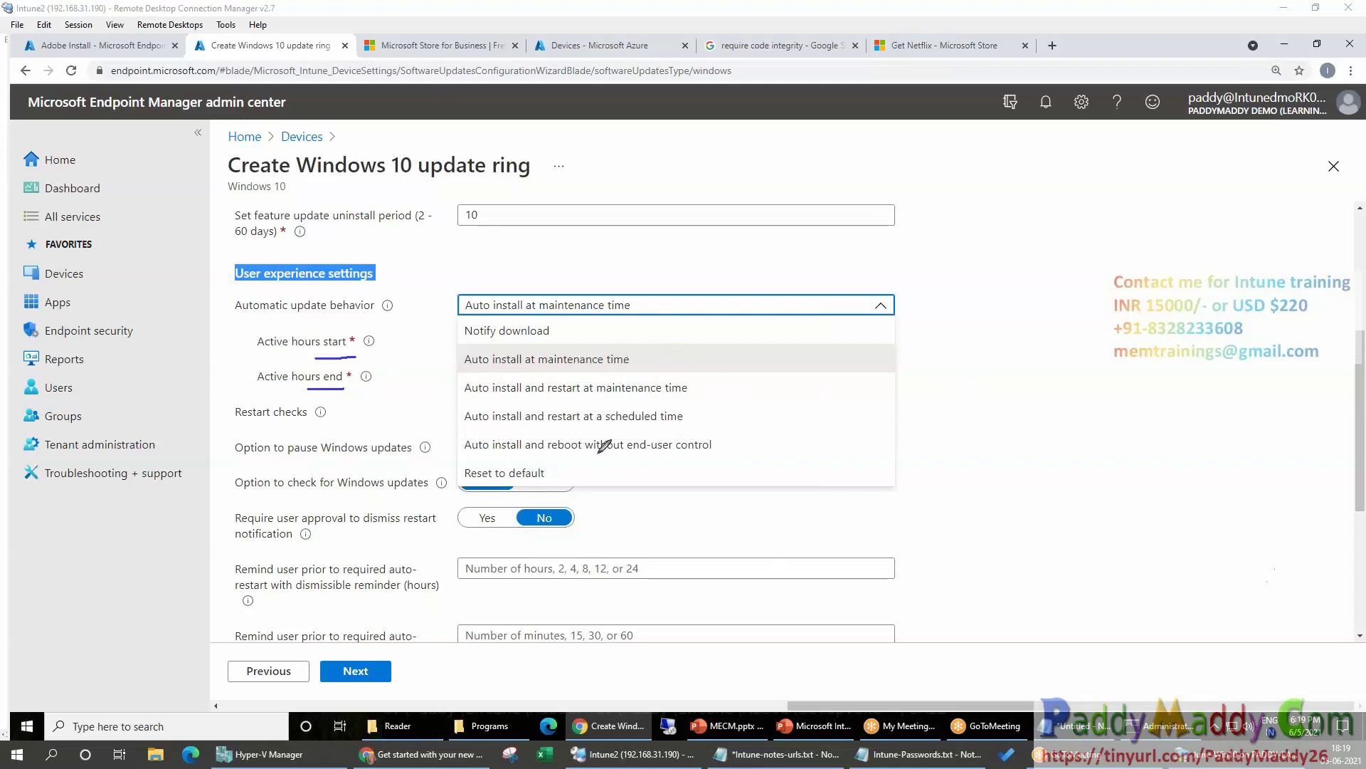
left_click_drag(549, 457, 750, 468)
mouse_move(688, 369)
left_mouse_down()
mouse_move(715, 393)
mouse_move(700, 419)
mouse_move(843, 371)
mouse_move(854, 388)
left_mouse_up()
mouse_move(871, 341)
left_mouse_down()
mouse_move(886, 348)
mouse_move(911, 326)
mouse_move(894, 371)
mouse_move(909, 404)
left_mouse_up()
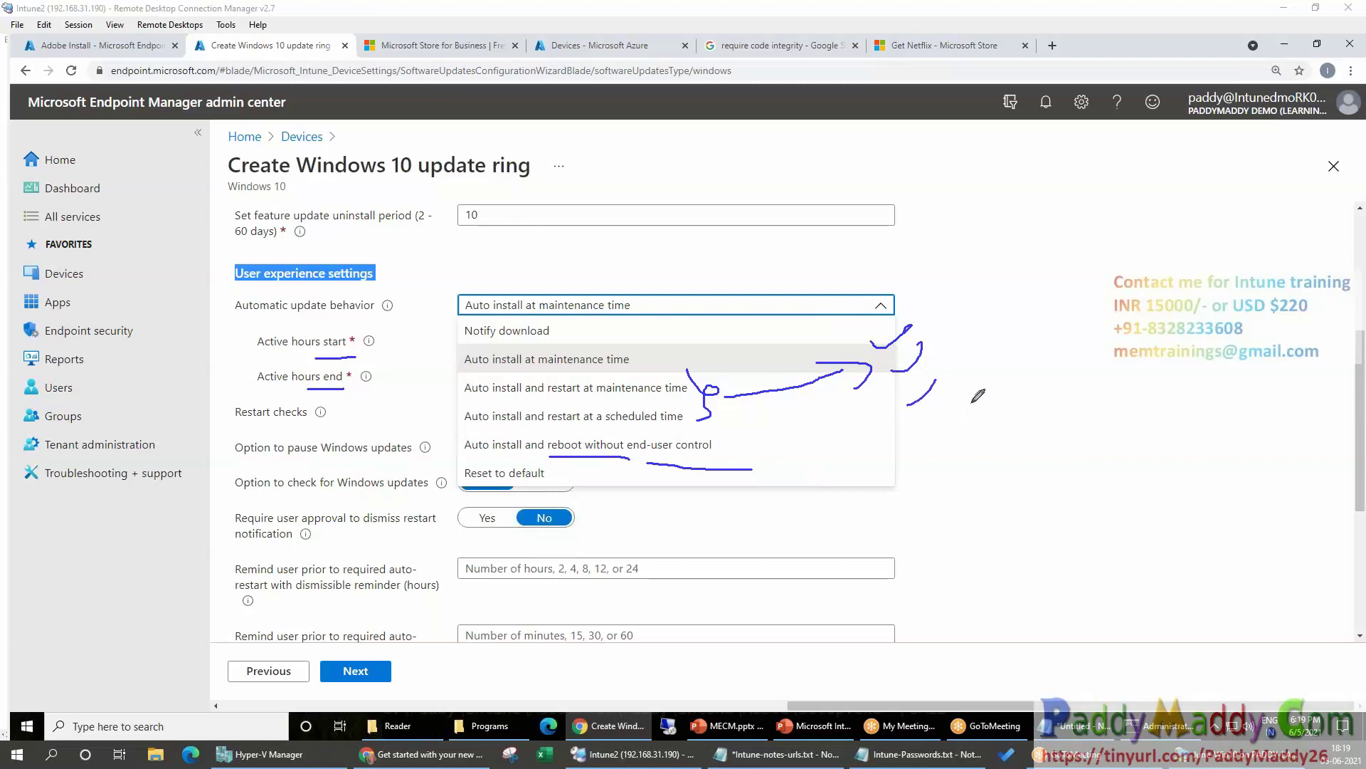
mouse_move(1068, 356)
left_mouse_down()
mouse_move(1047, 322)
mouse_move(1051, 381)
mouse_move(1084, 376)
left_mouse_up()
left_click_drag(1239, 702, 1320, 715)
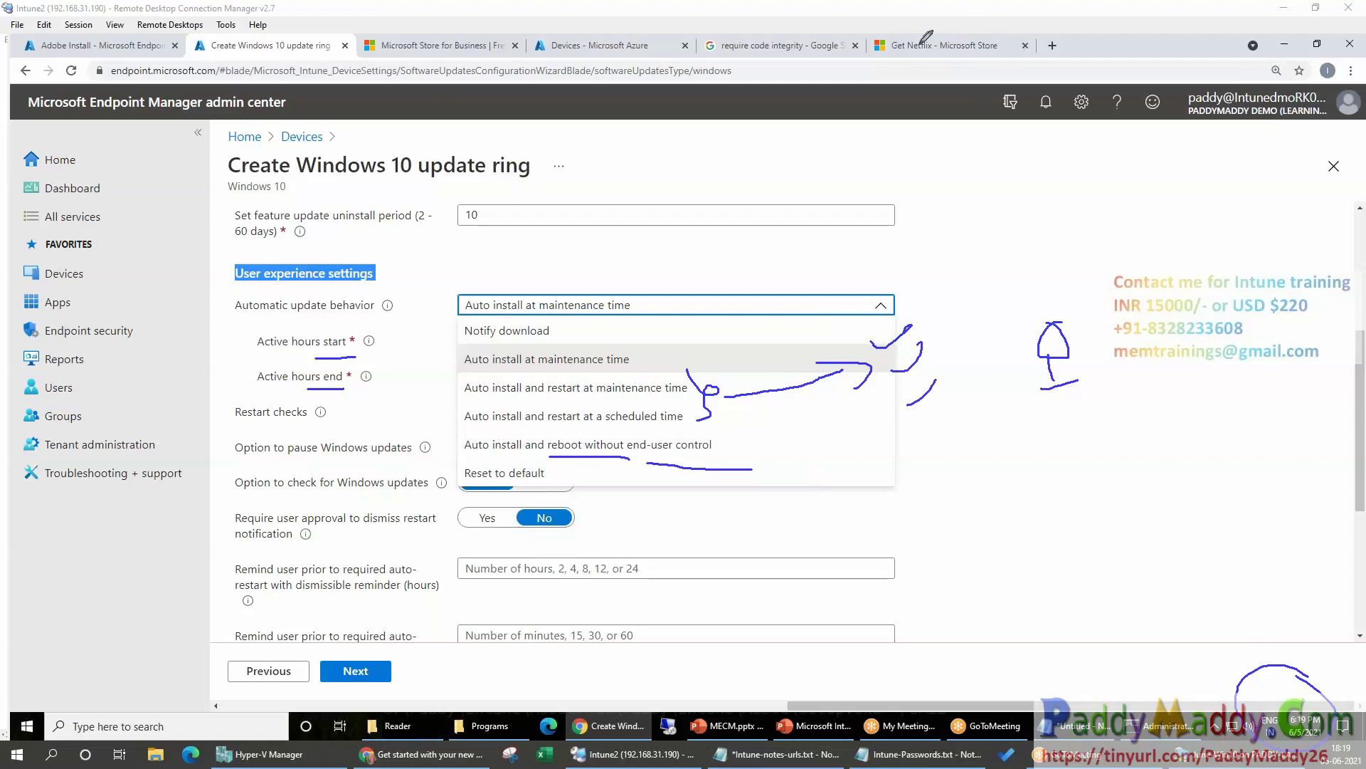
key("Escape")
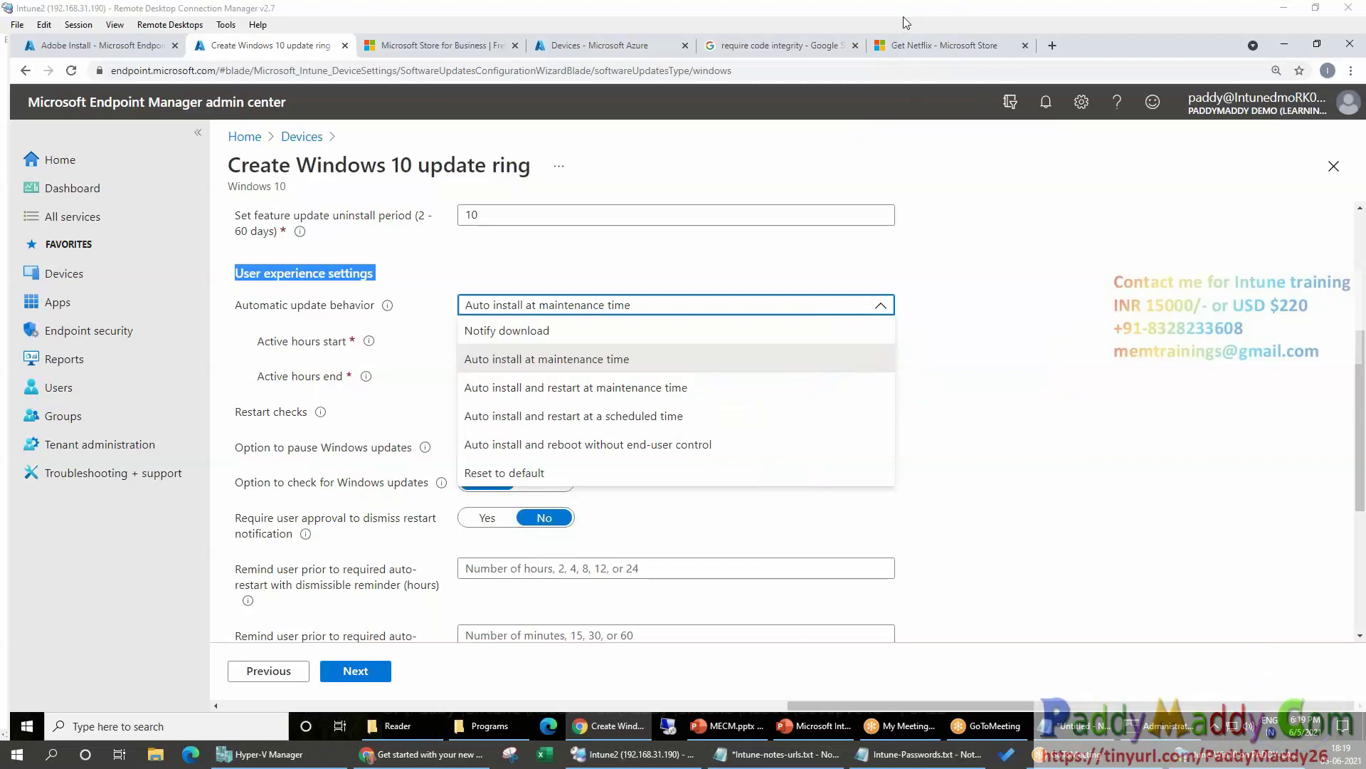
left_click(522, 373)
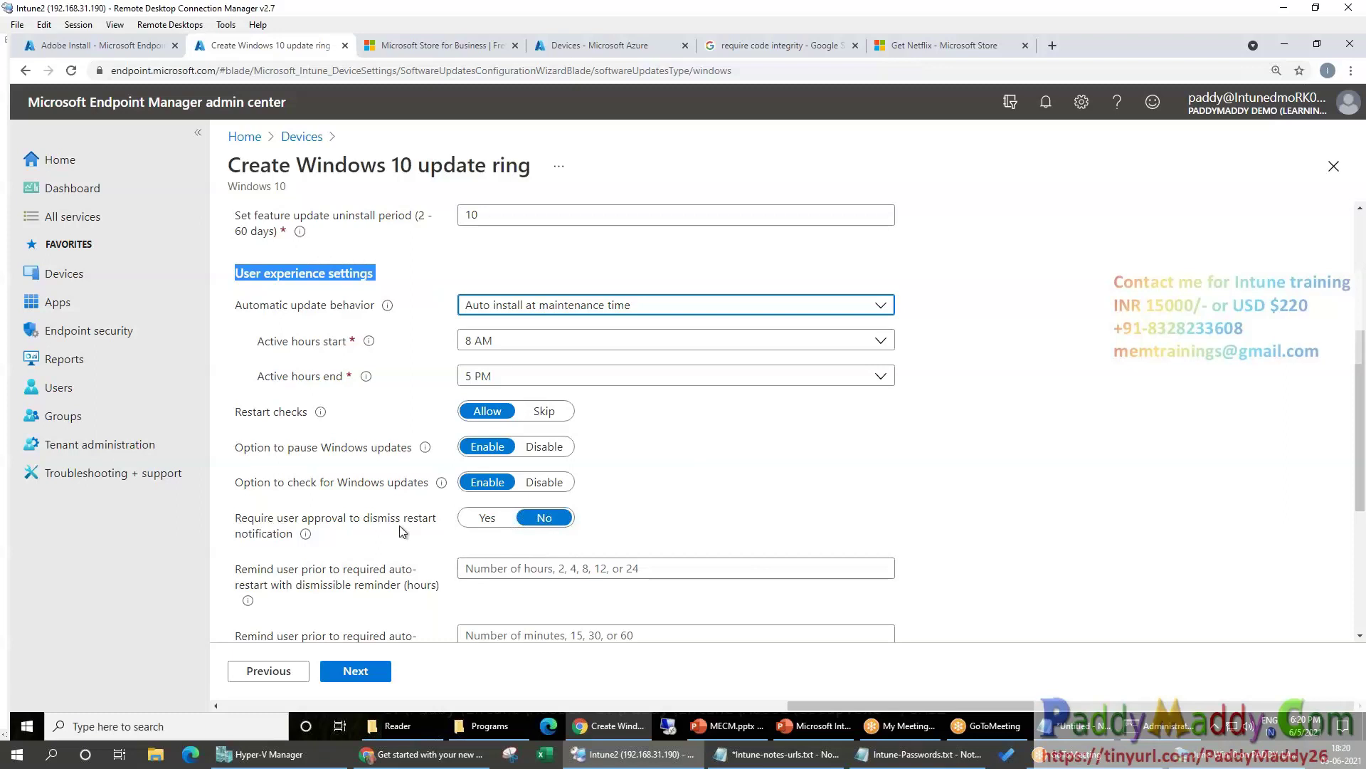
Enter 2 hours for the dismissible reminder and 15 minutes for the permanent reminder
left_click_drag(249, 519, 429, 528)
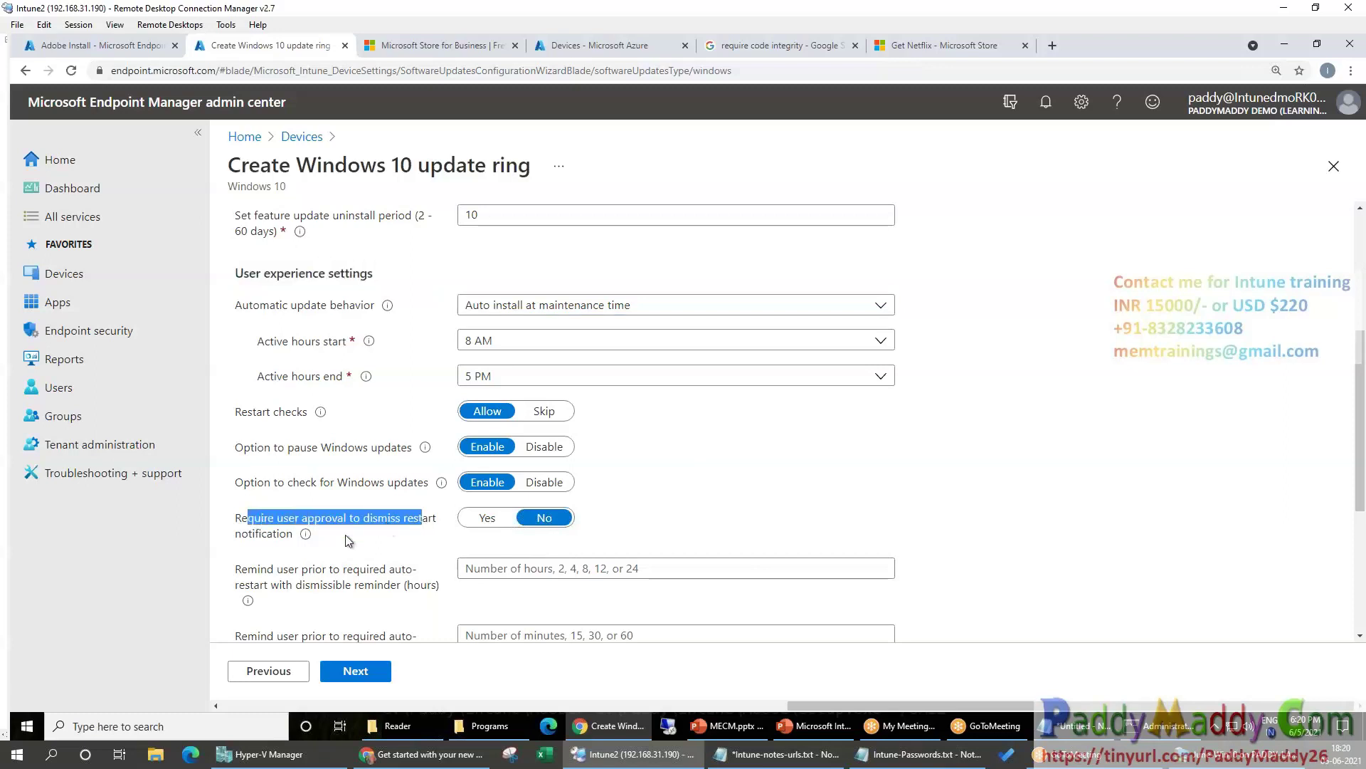
scroll(429, 528, "down", 2)
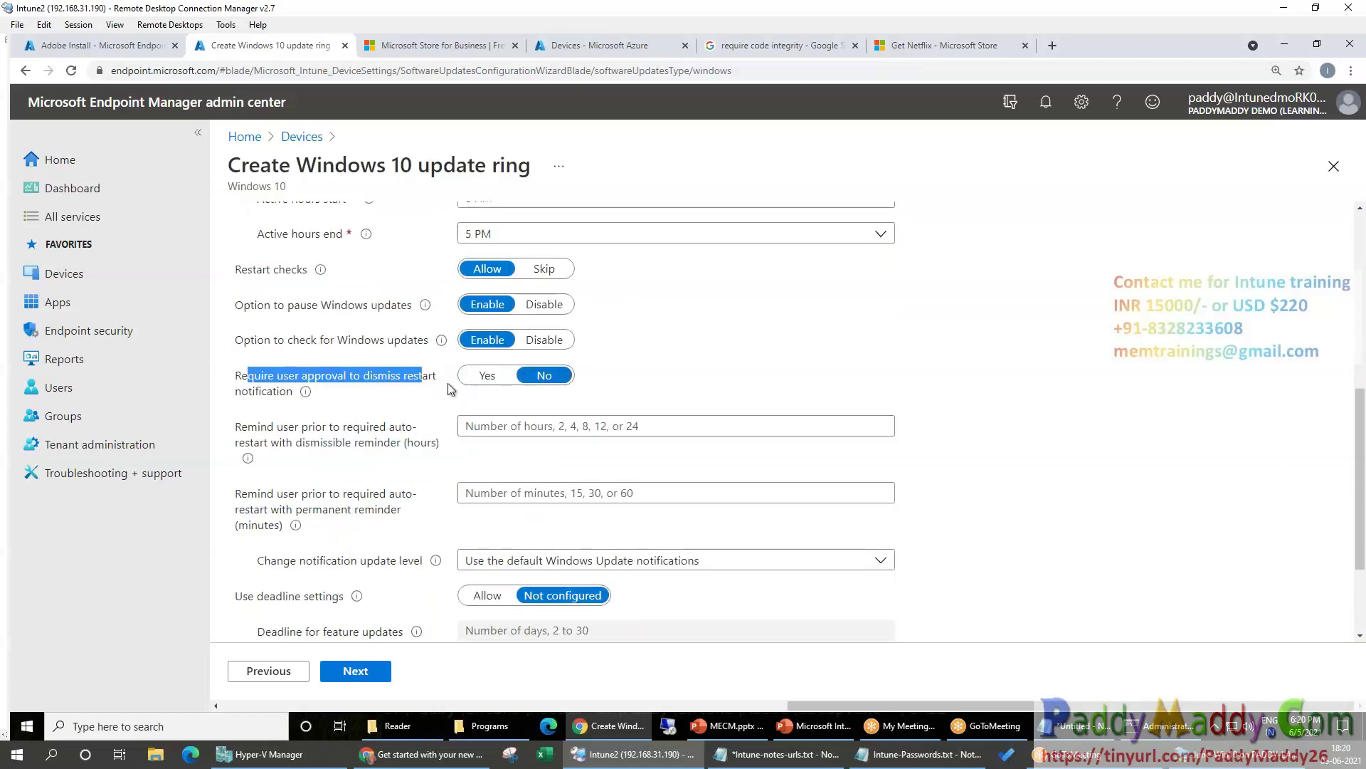
left_click(512, 424)
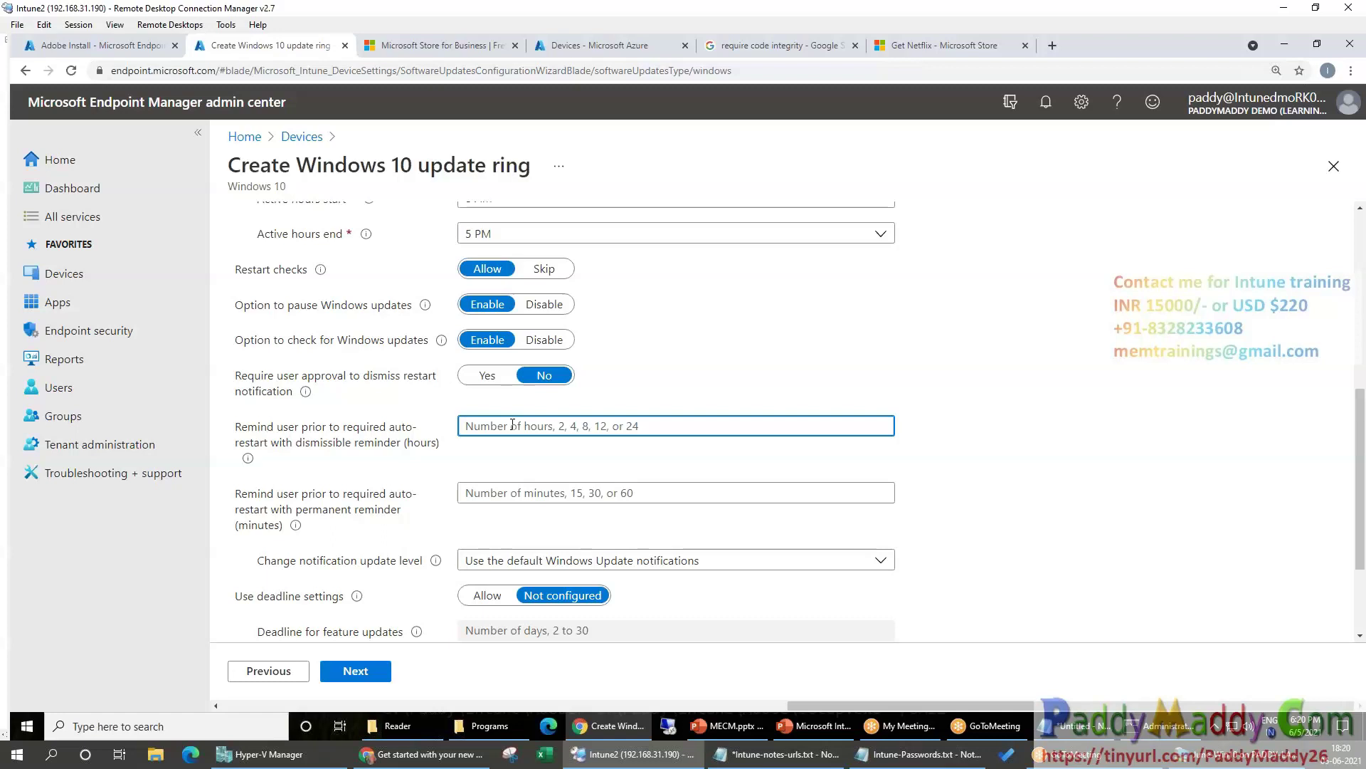
type("2")
scroll(359, 469, "down", 1)
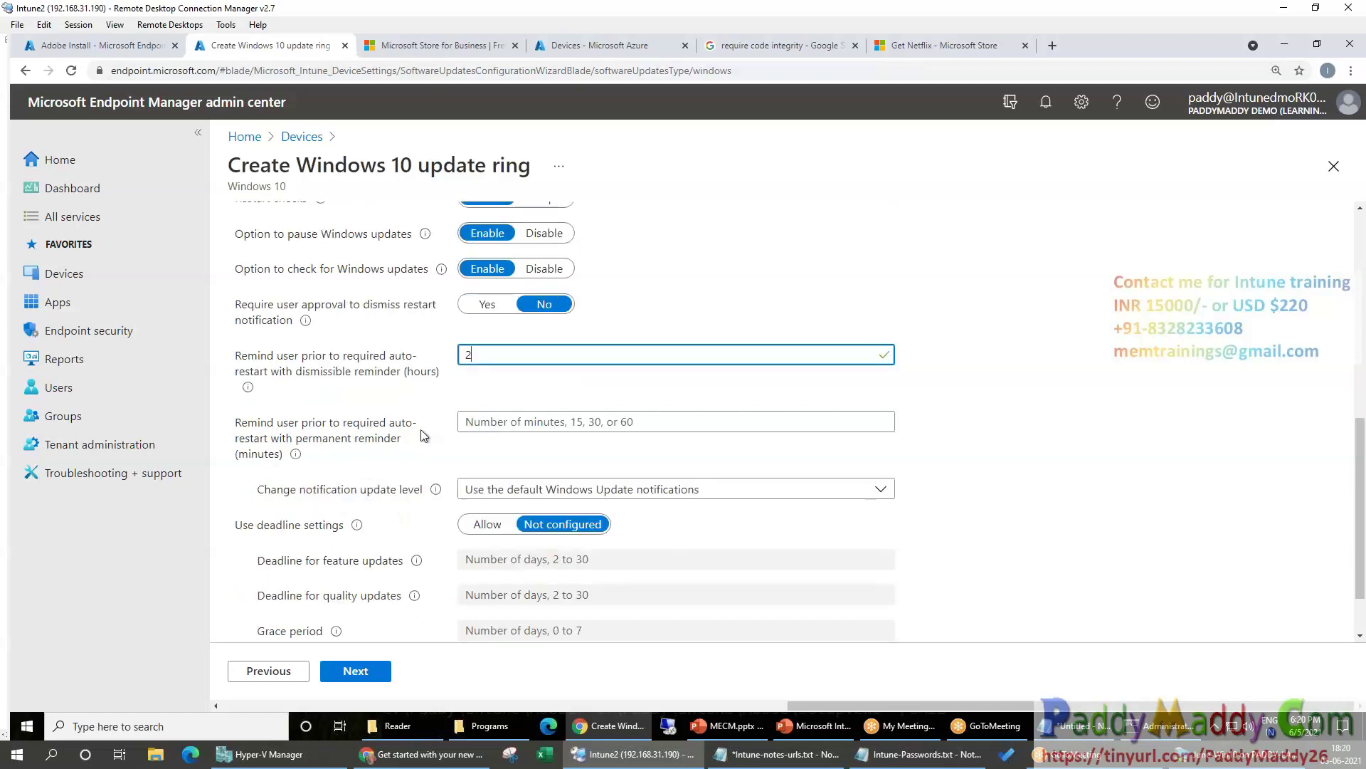
left_click(543, 421)
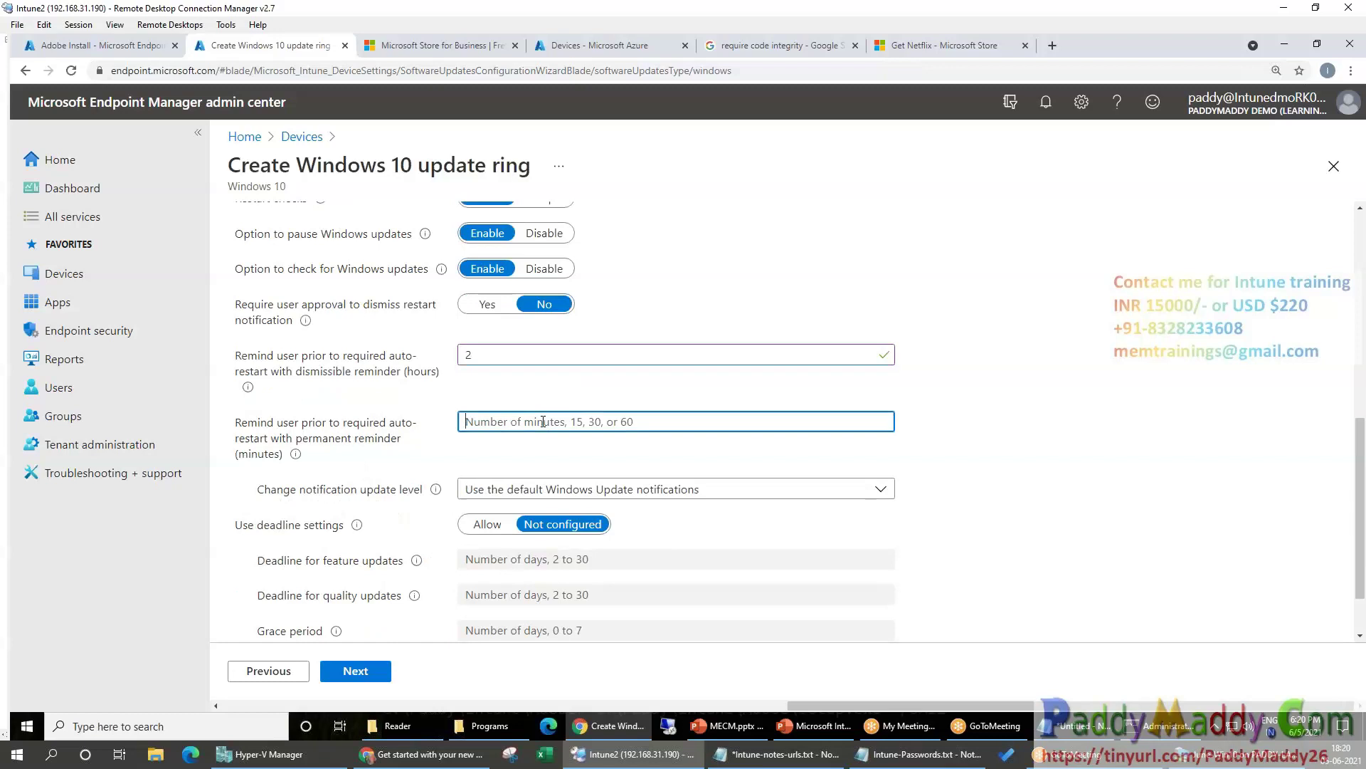
type("15")
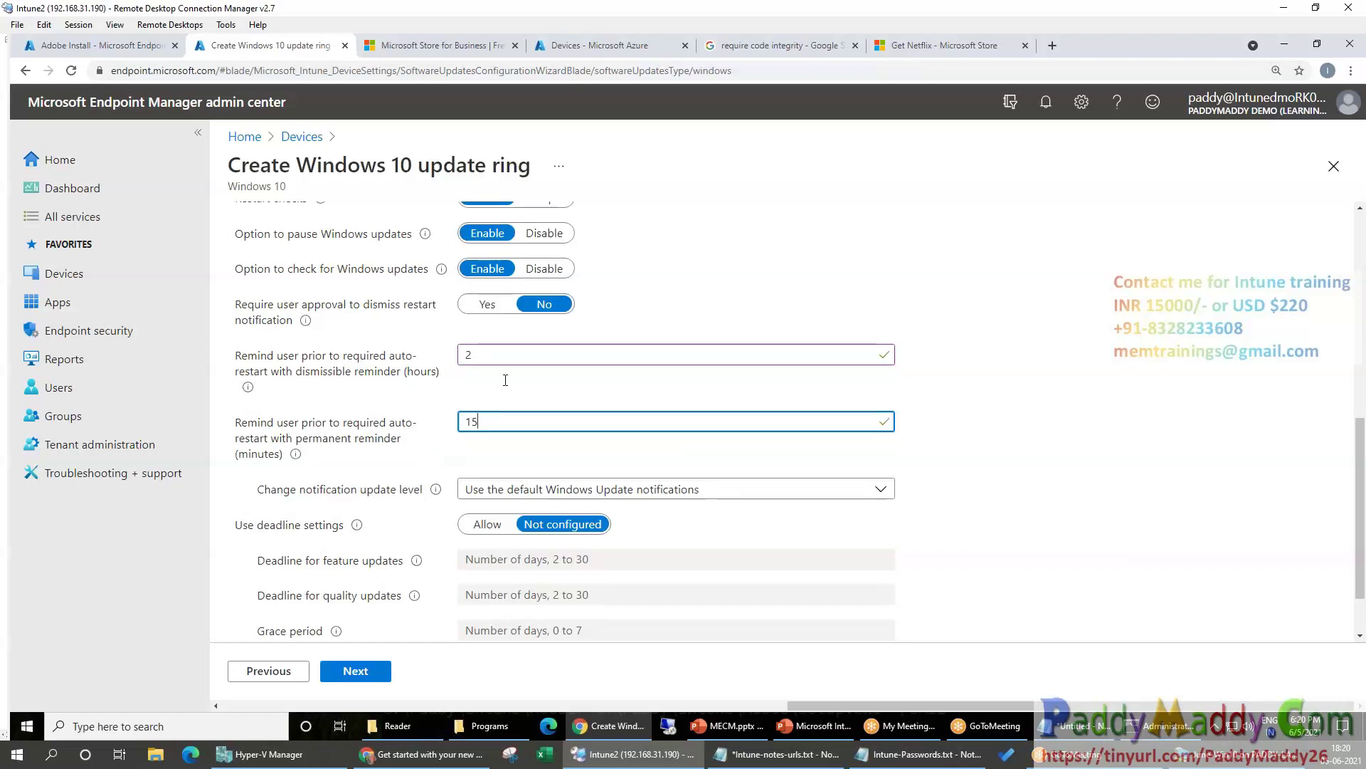
Set automatic update behavior to Auto install and restart at a scheduled time
scroll(555, 370, "up", 3)
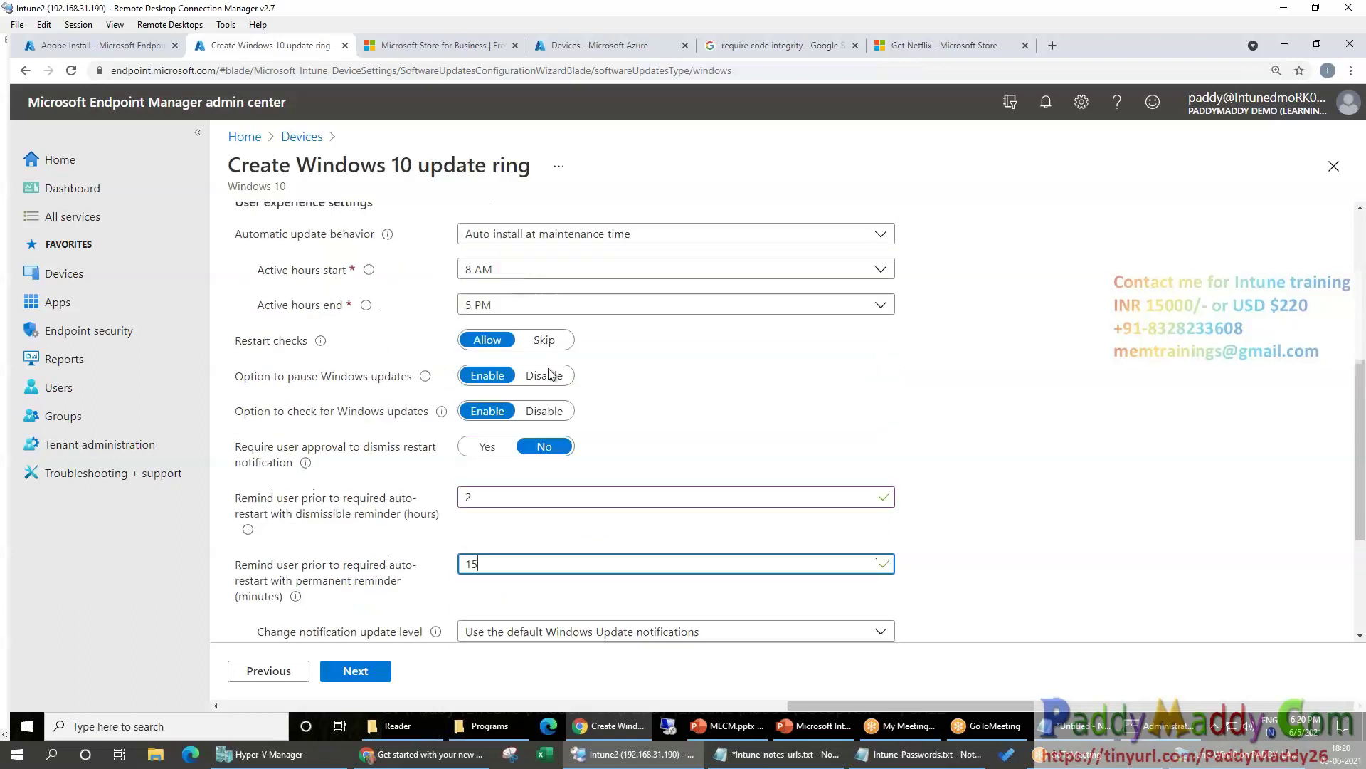
left_click(598, 306)
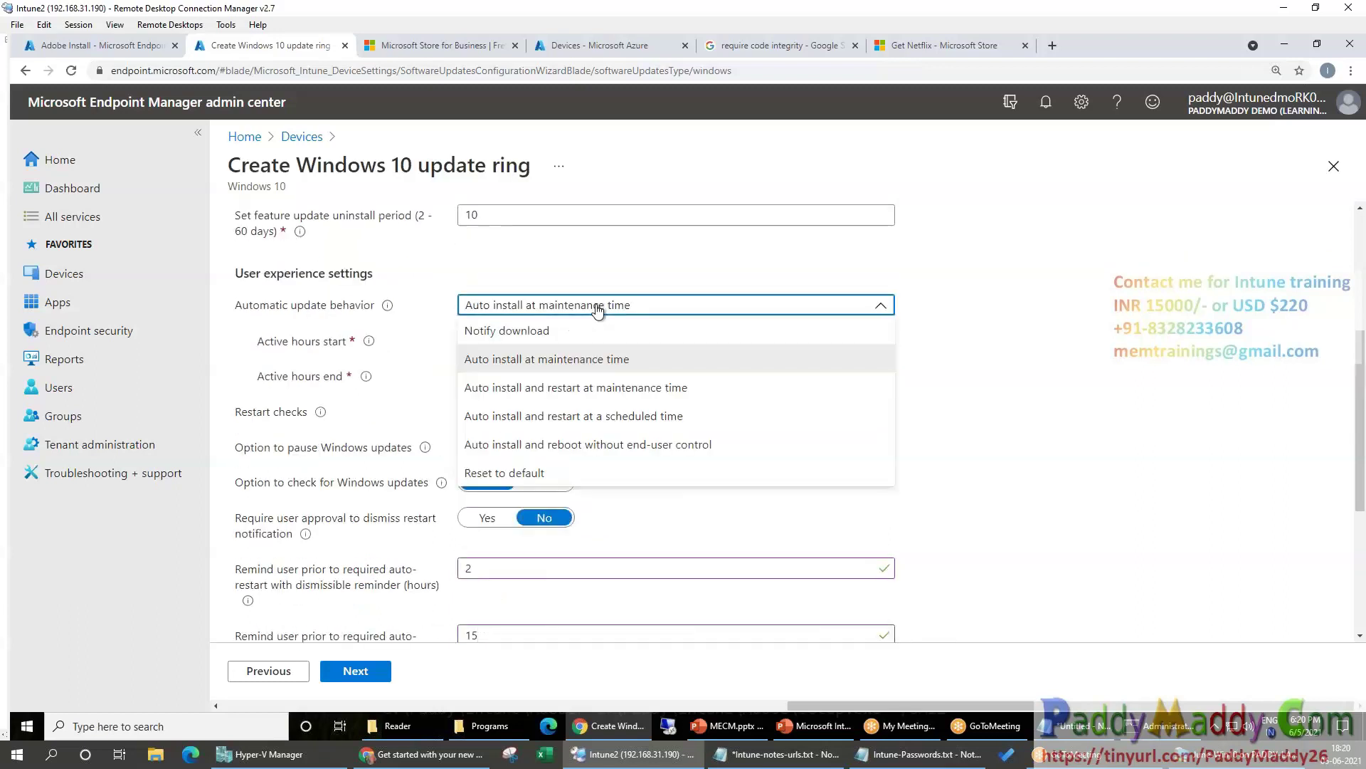
left_click(569, 388)
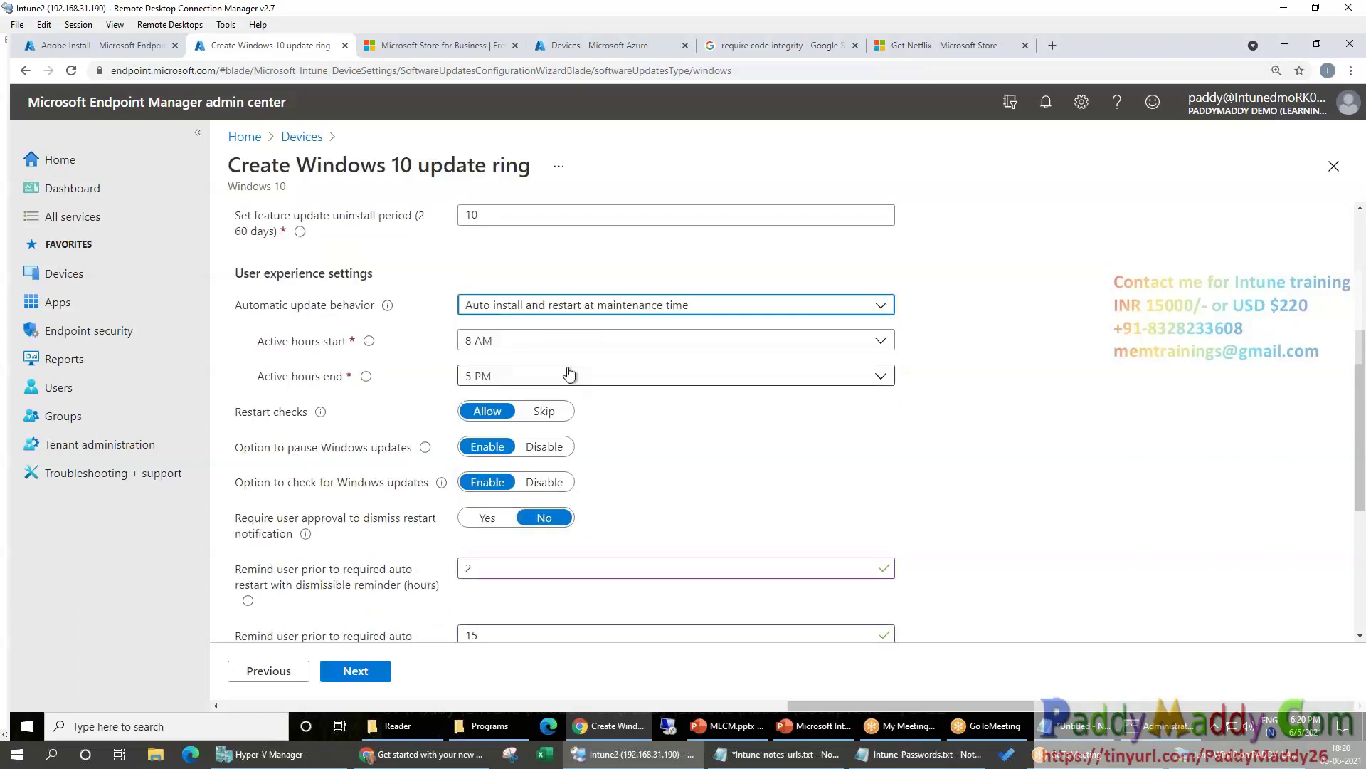
left_click(577, 307)
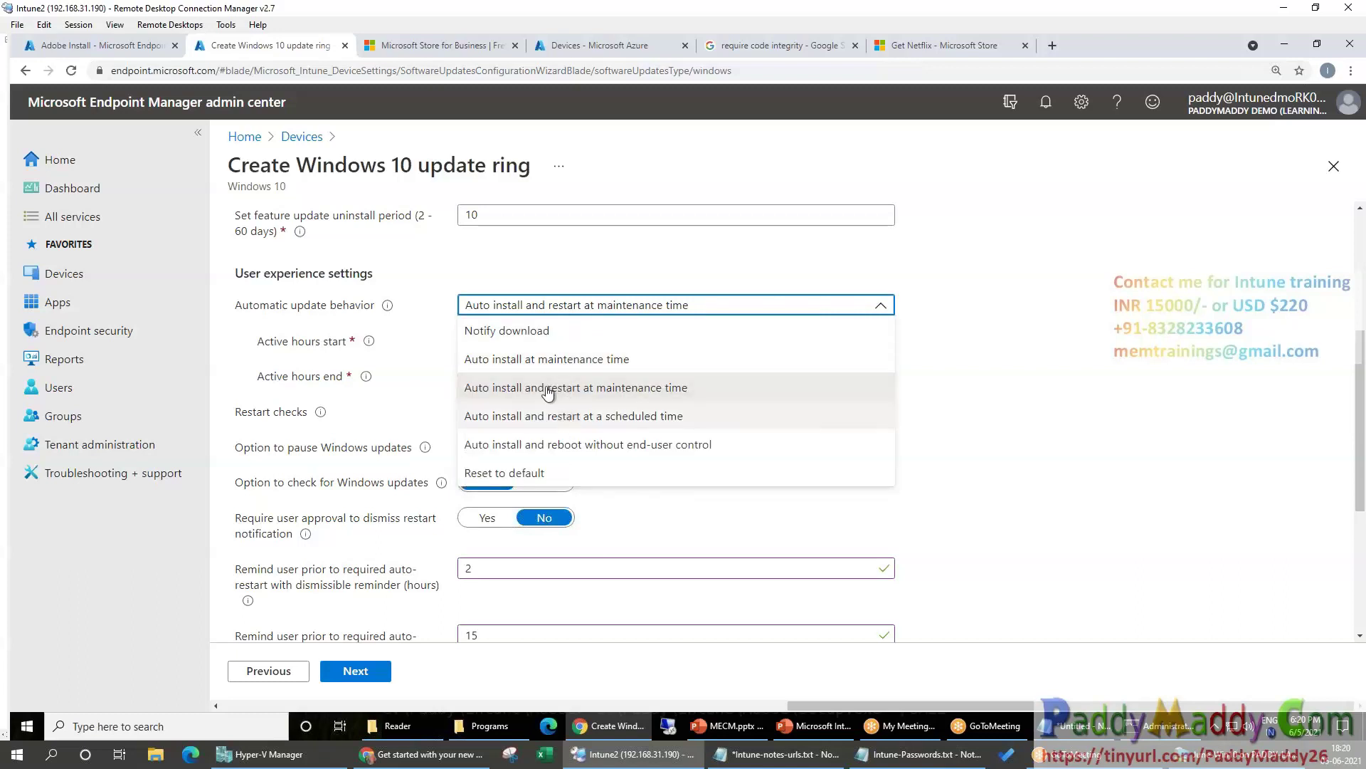
left_click(536, 361)
left_click(583, 308)
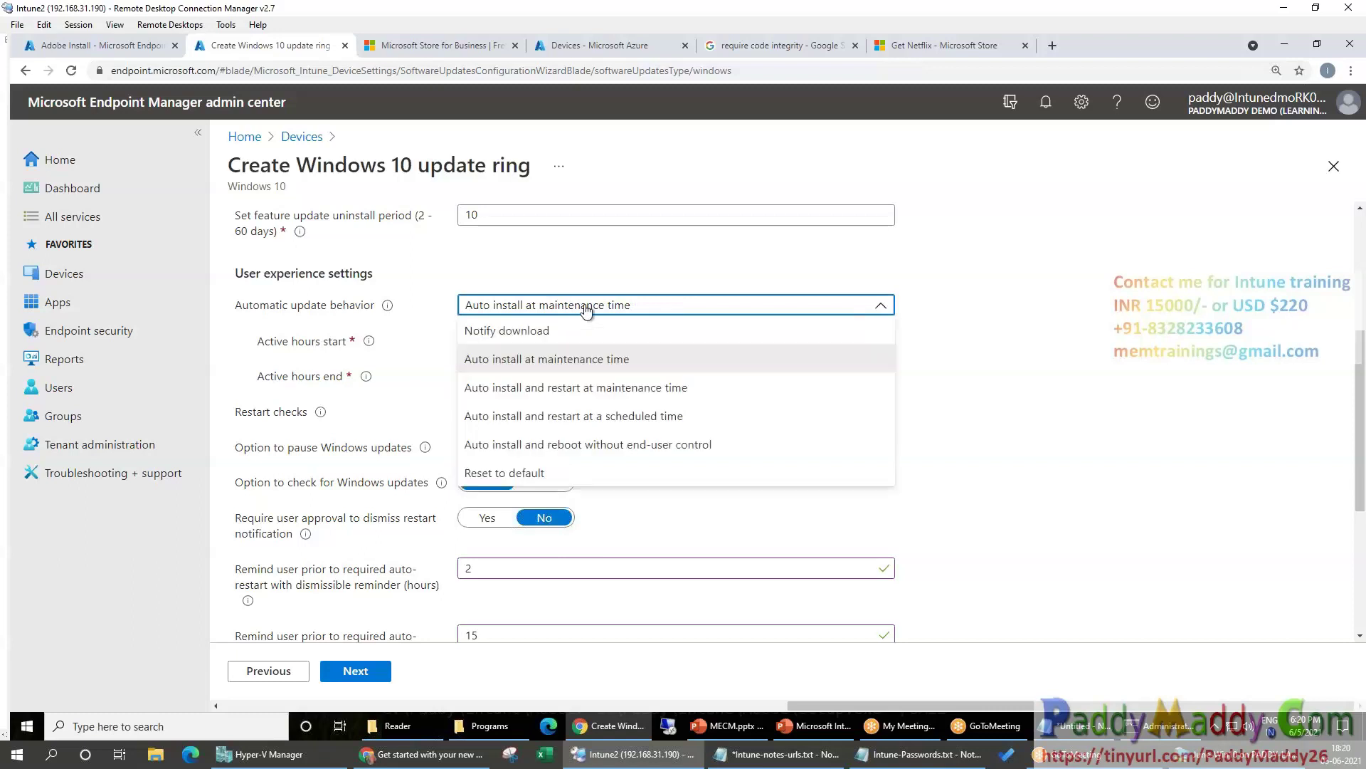
left_click(589, 417)
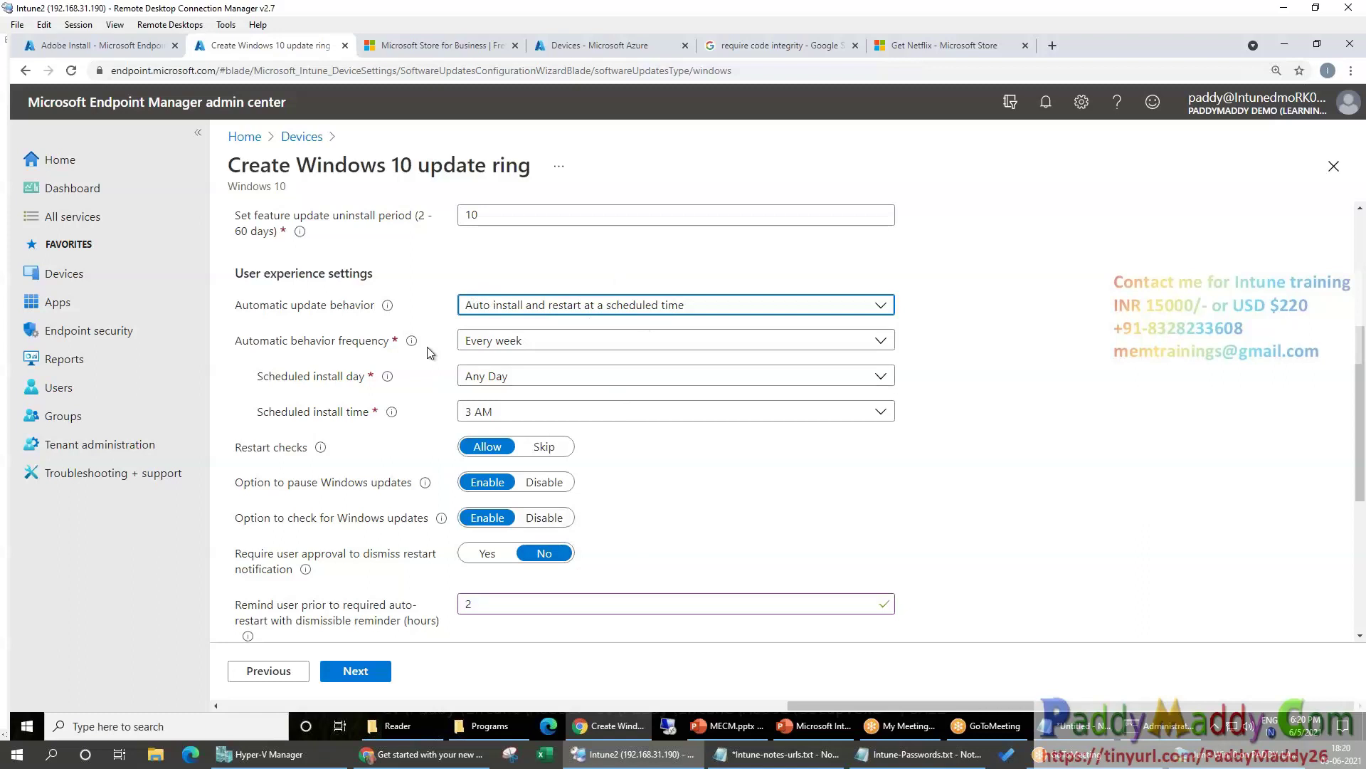
Schedule installs for the second week of the month, on Friday at 4 PM
left_click(555, 350)
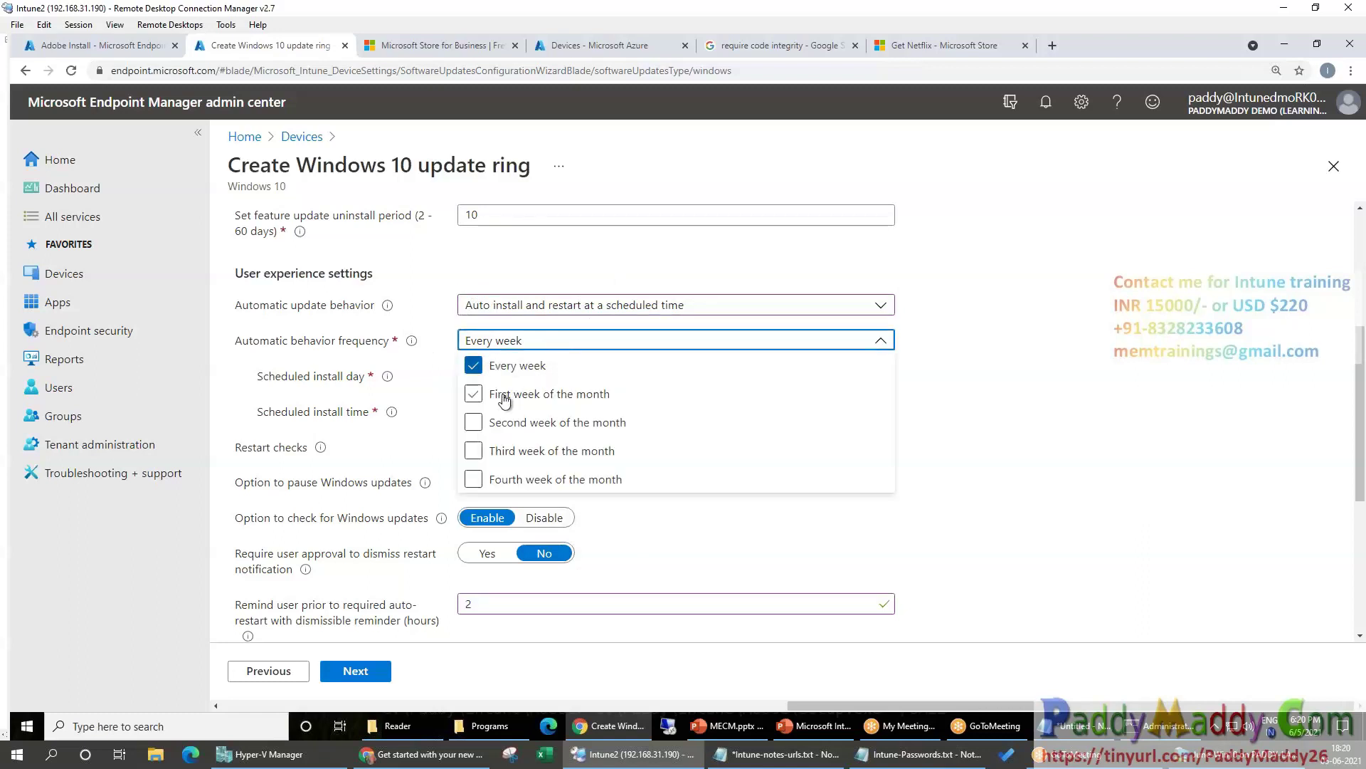
left_click(474, 366)
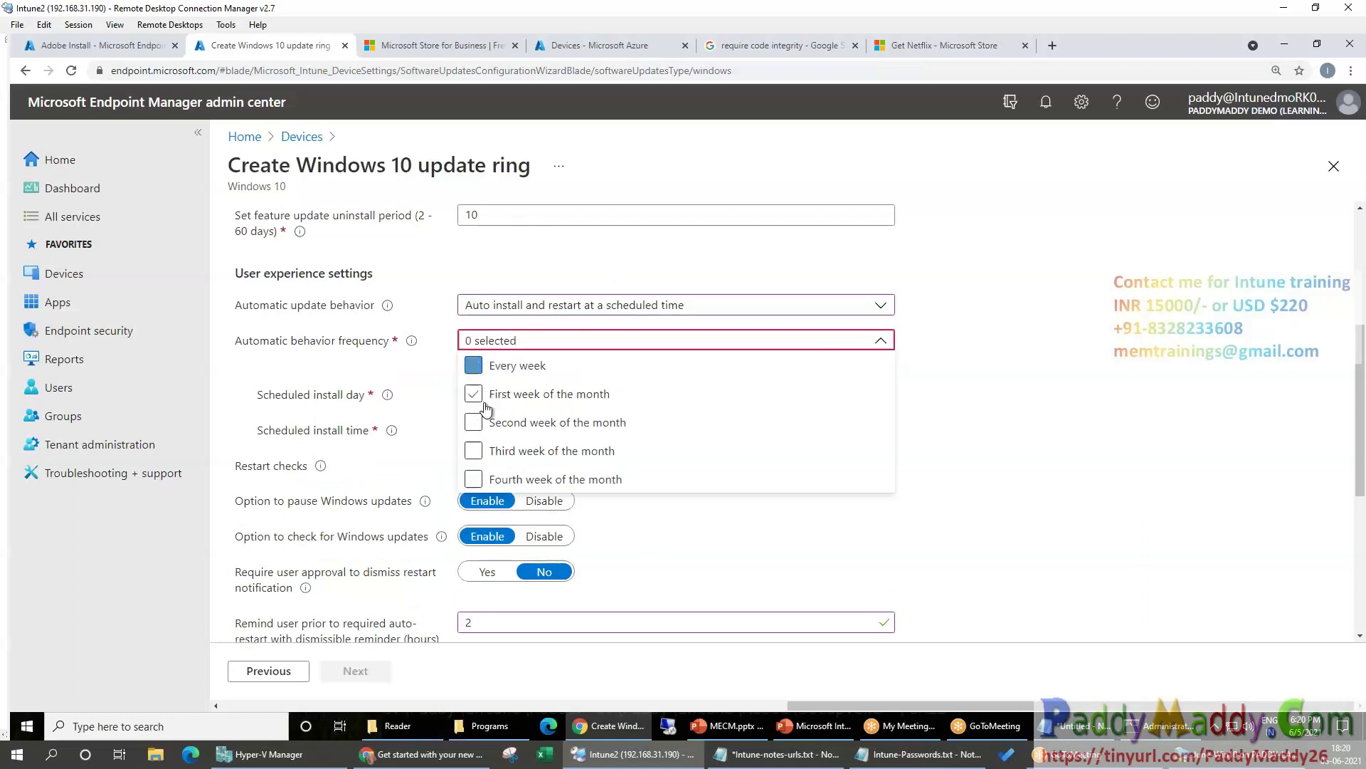
left_click(472, 428)
left_click(994, 506)
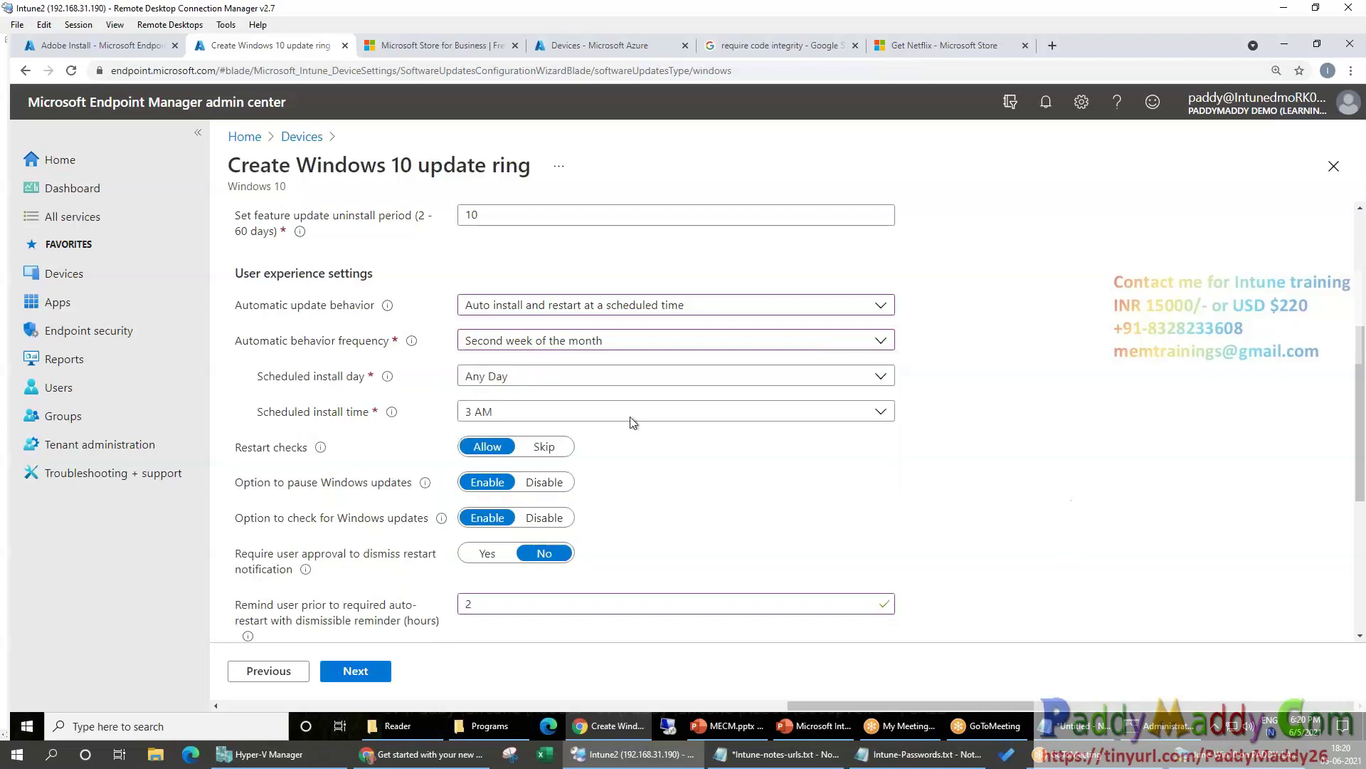
left_click(486, 388)
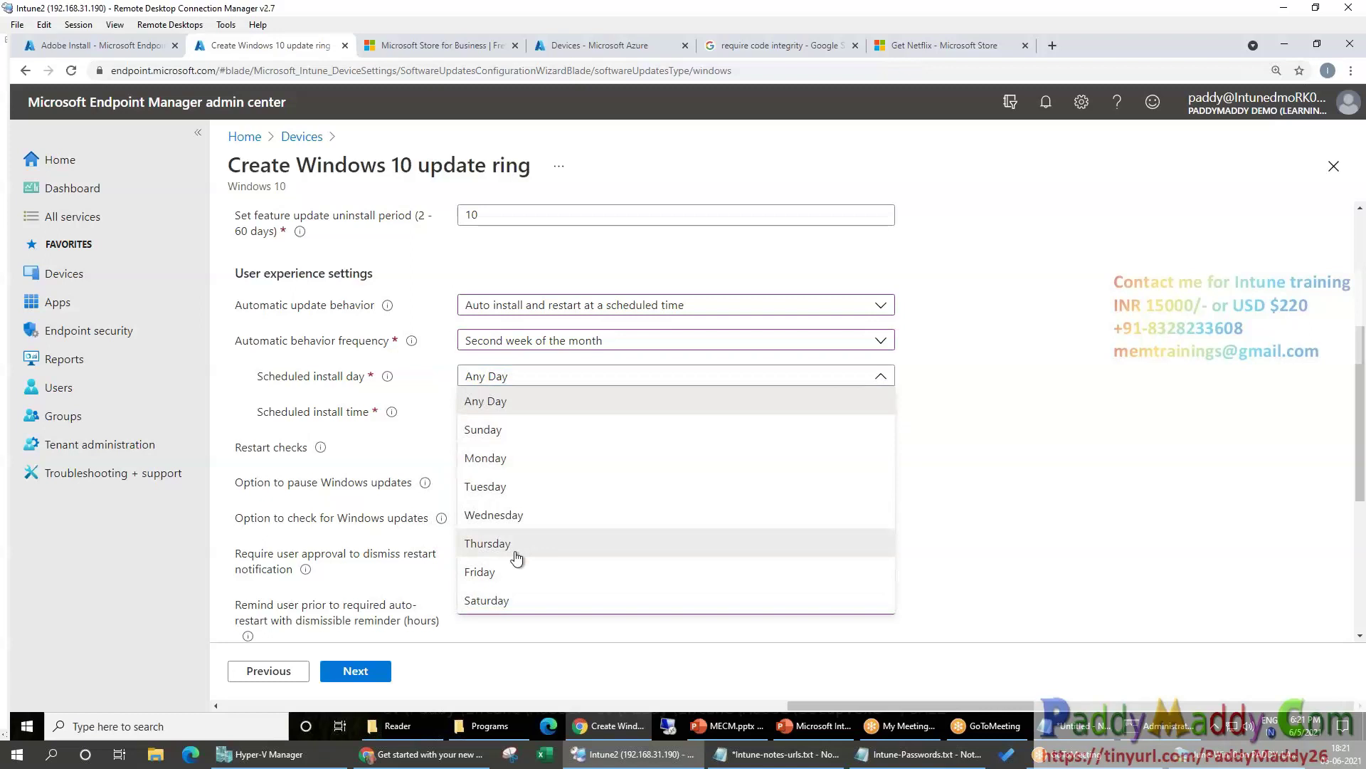
left_click(504, 578)
left_click(478, 421)
left_click(534, 421)
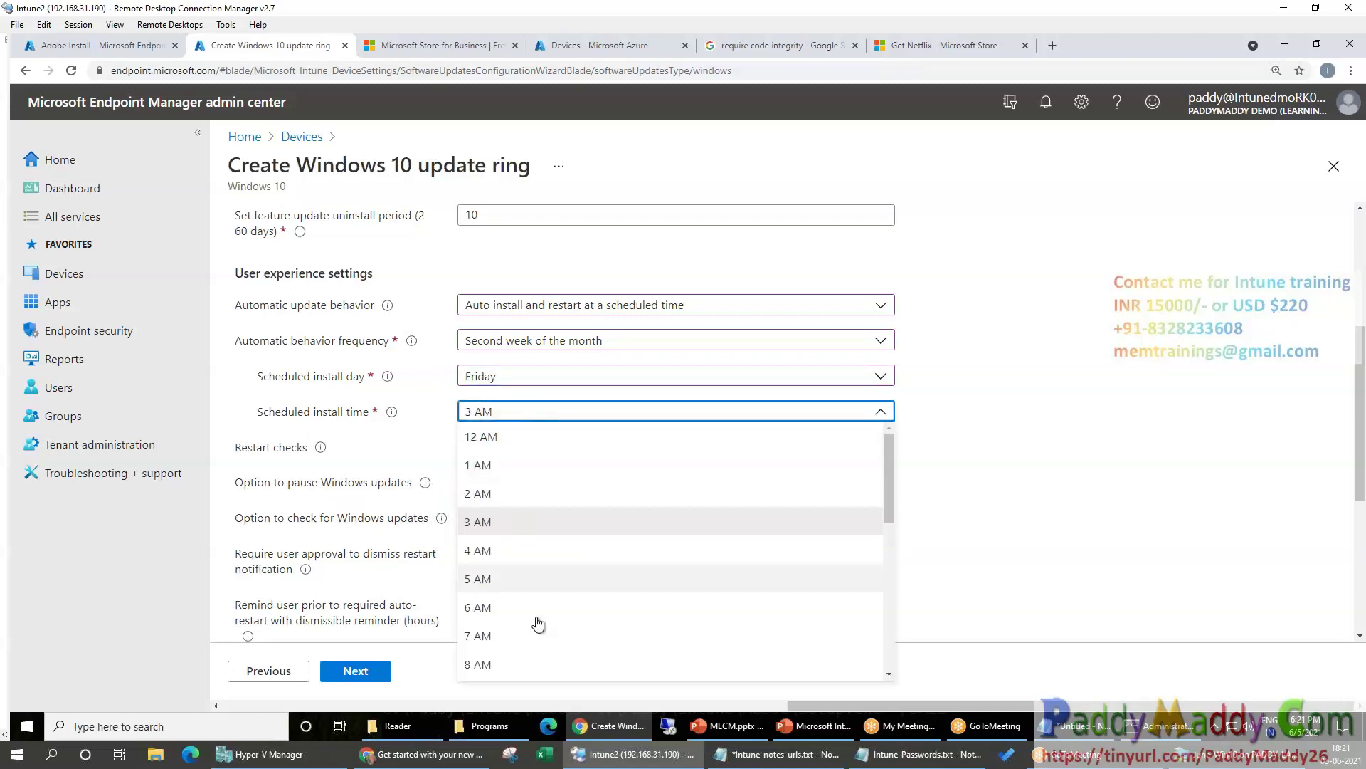
scroll(587, 617, "down", 5)
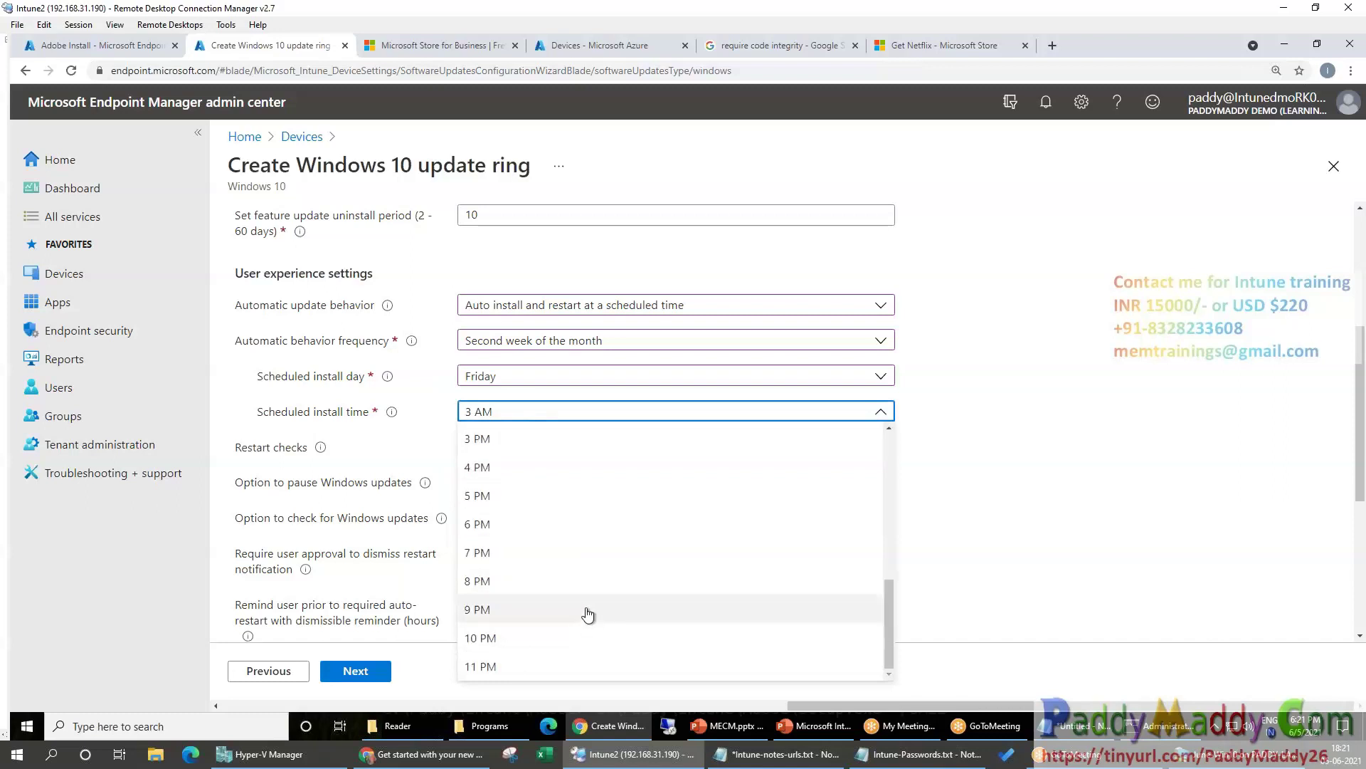
left_click(488, 469)
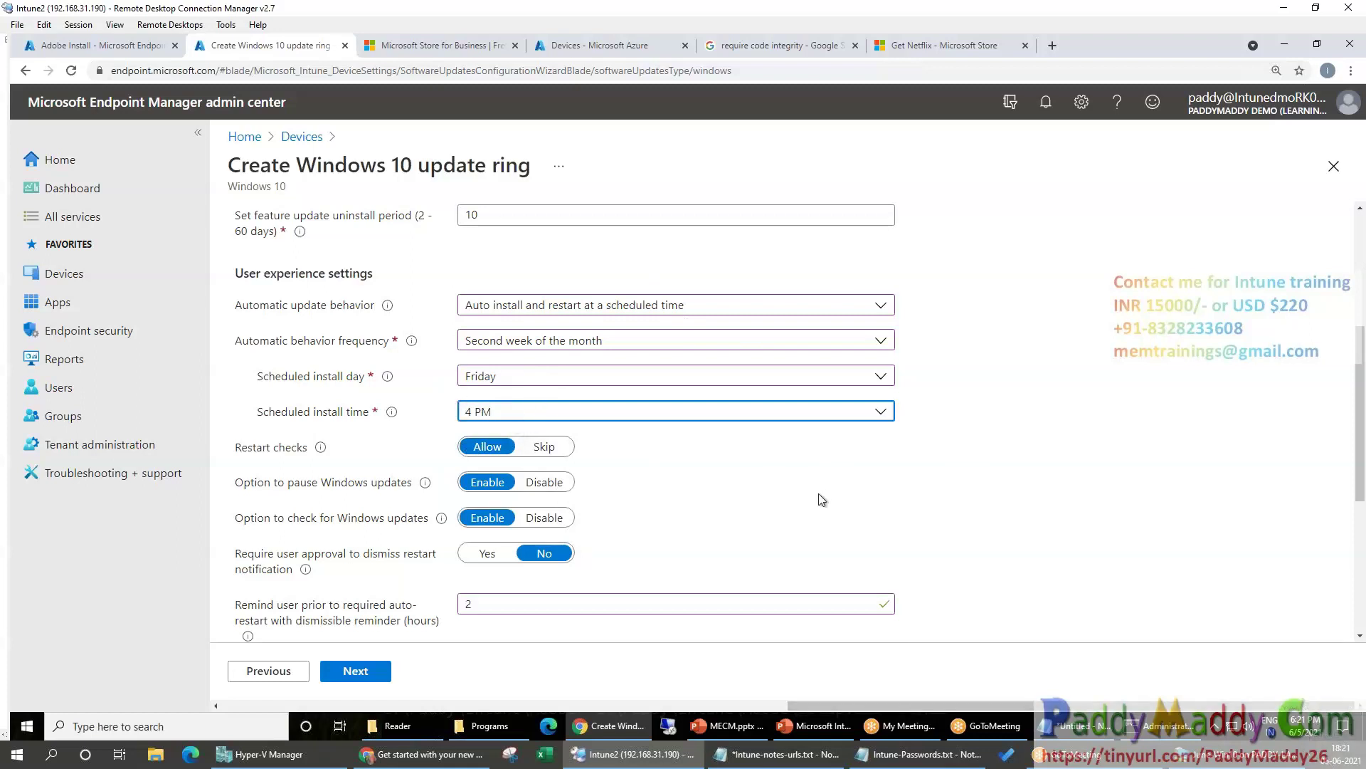
left_click(548, 413)
scroll(930, 561, "up", 4)
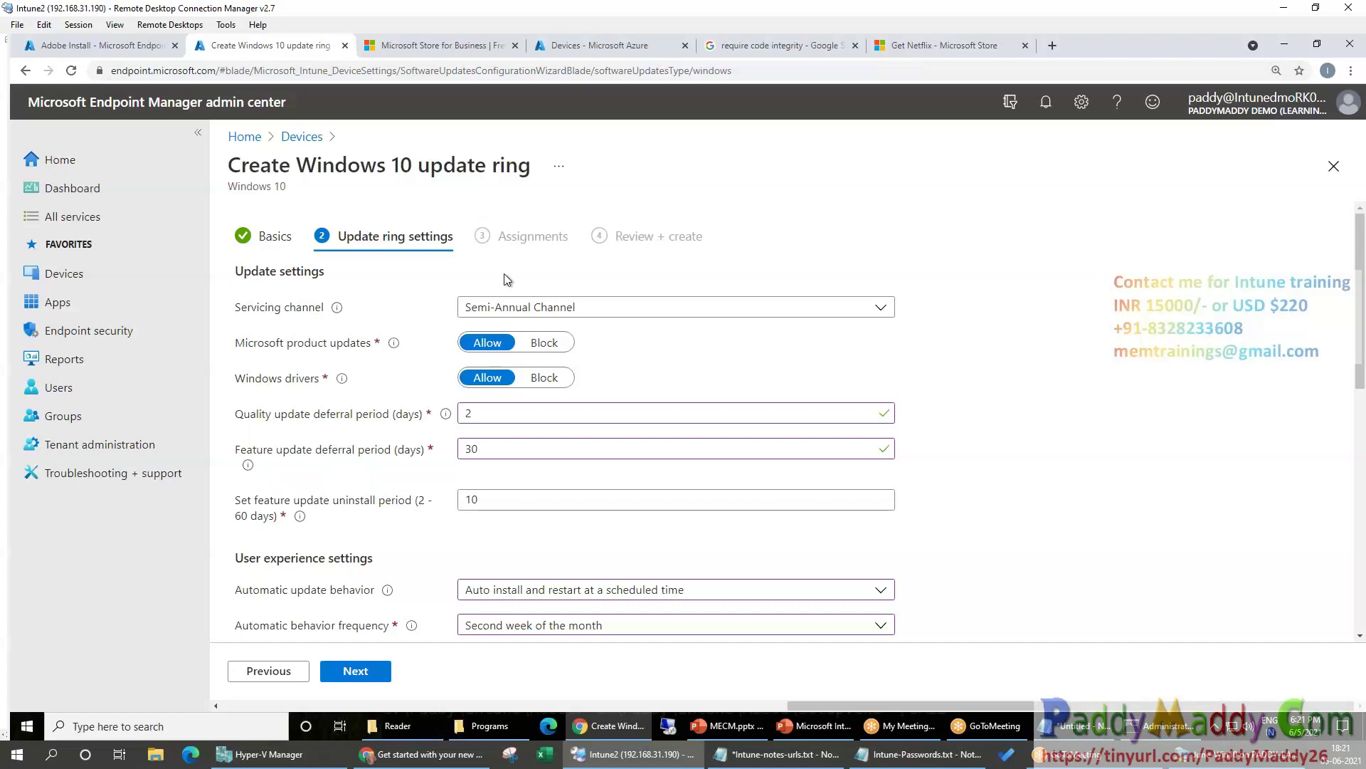
Switch automatic update behavior to Auto install and restart at maintenance time, keeping active hours 8 AM–5 PM
scroll(1132, 517, "down", 3)
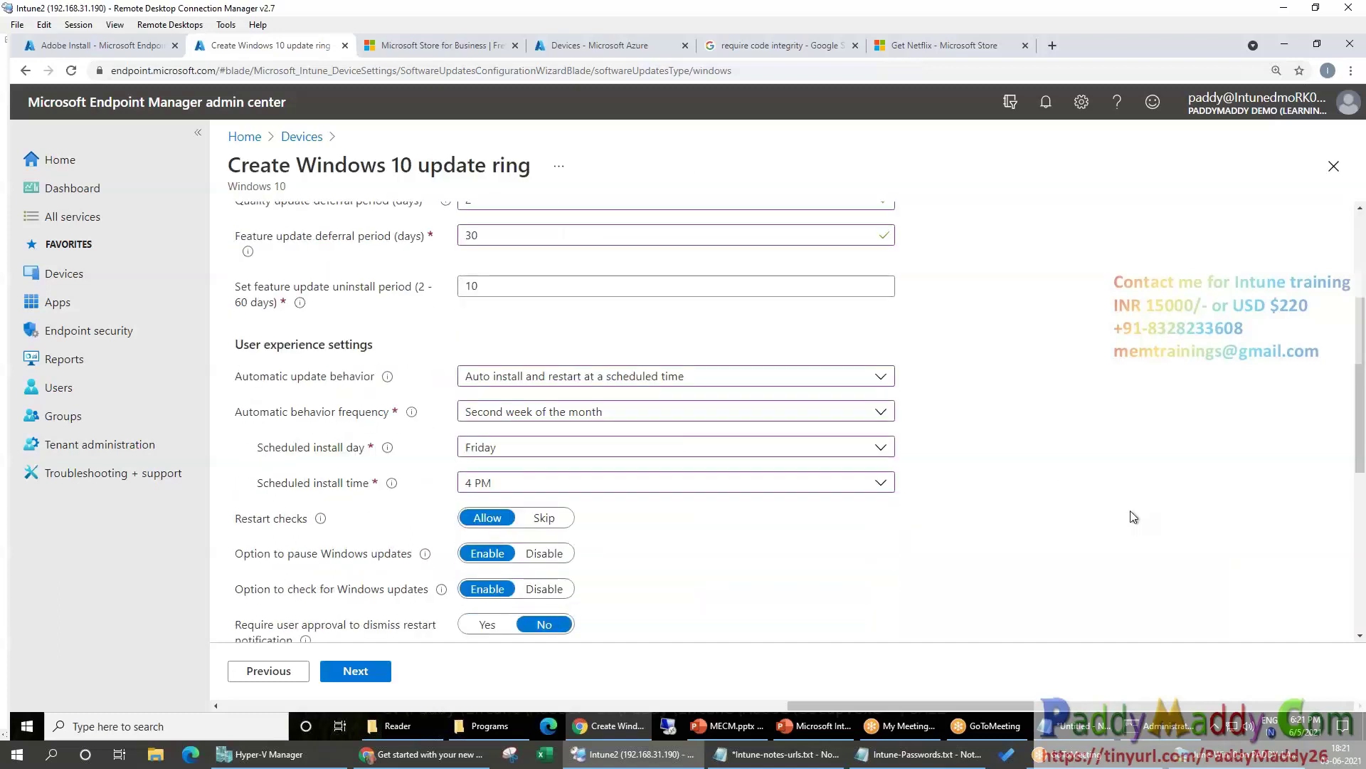
scroll(1133, 516, "down", 1)
left_click(600, 345)
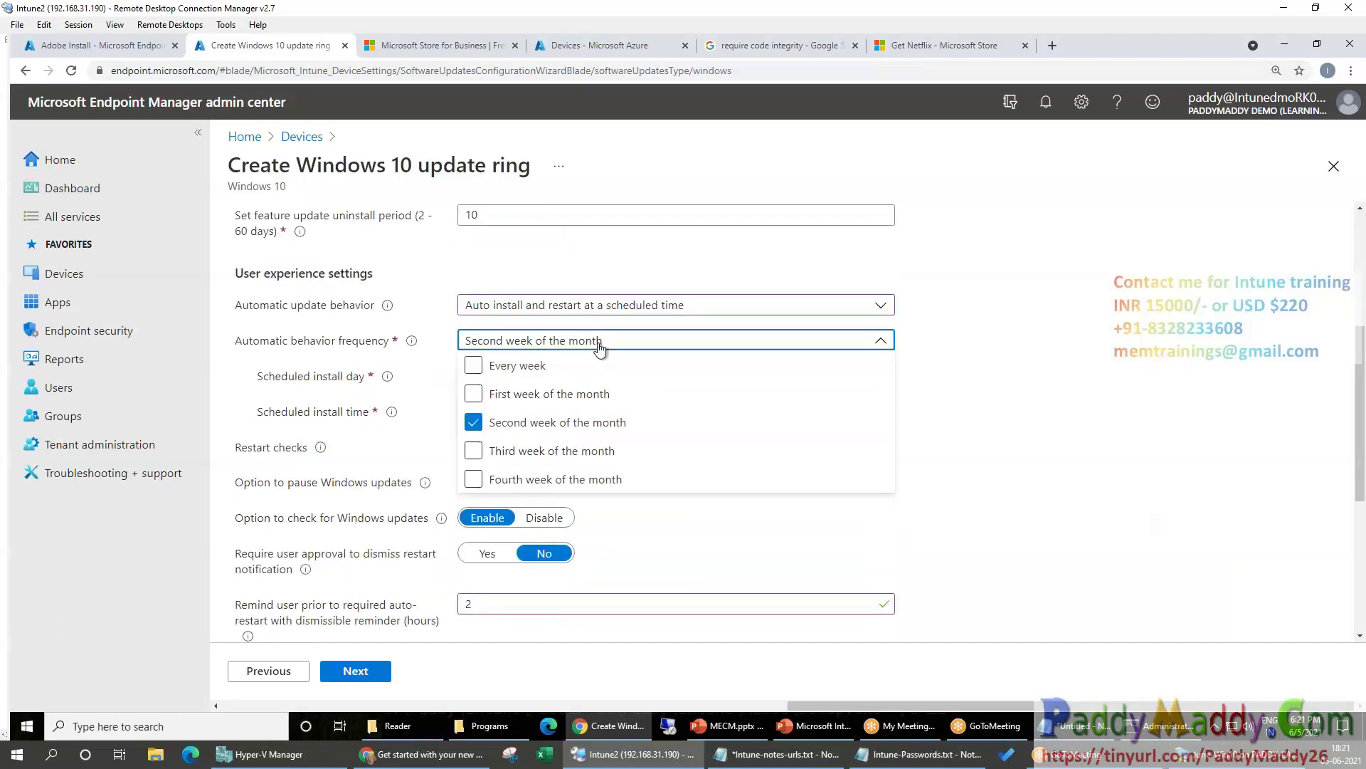
left_click(604, 311)
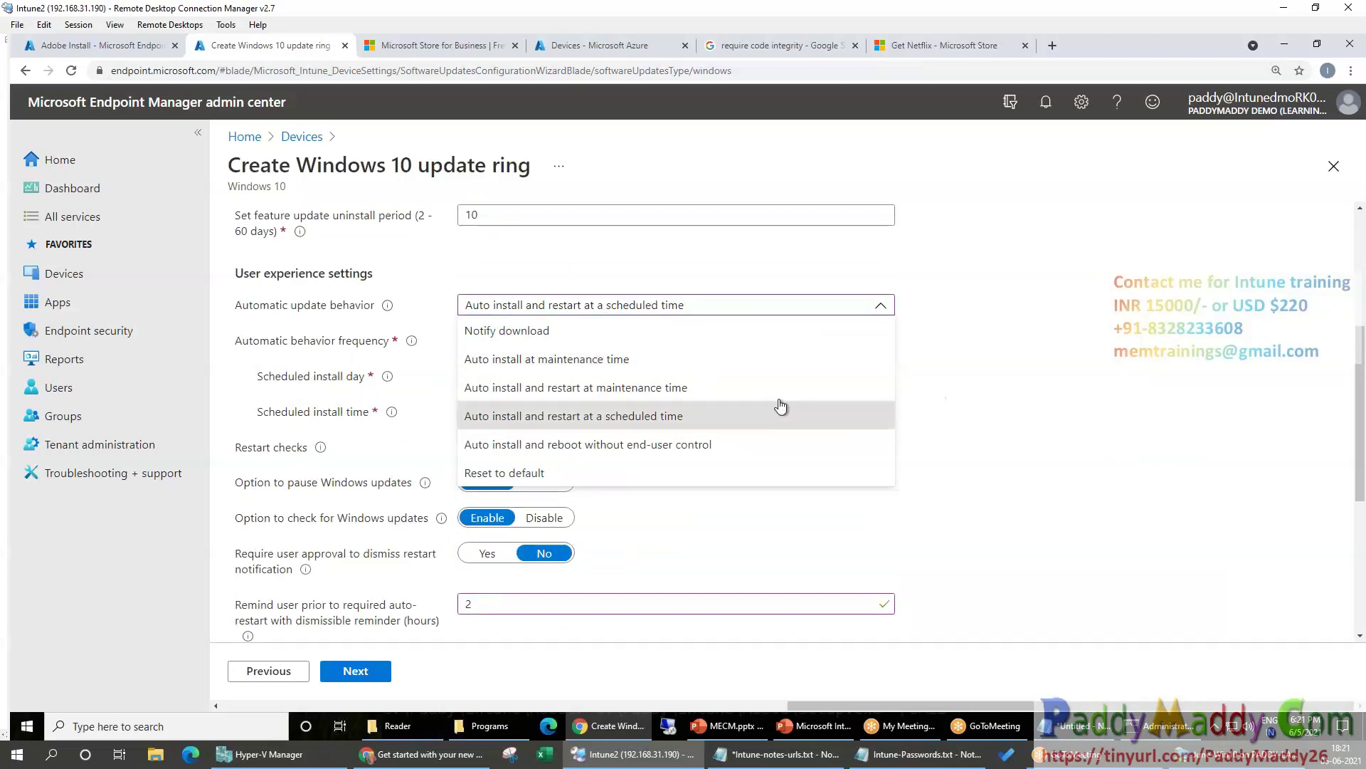
left_click(631, 396)
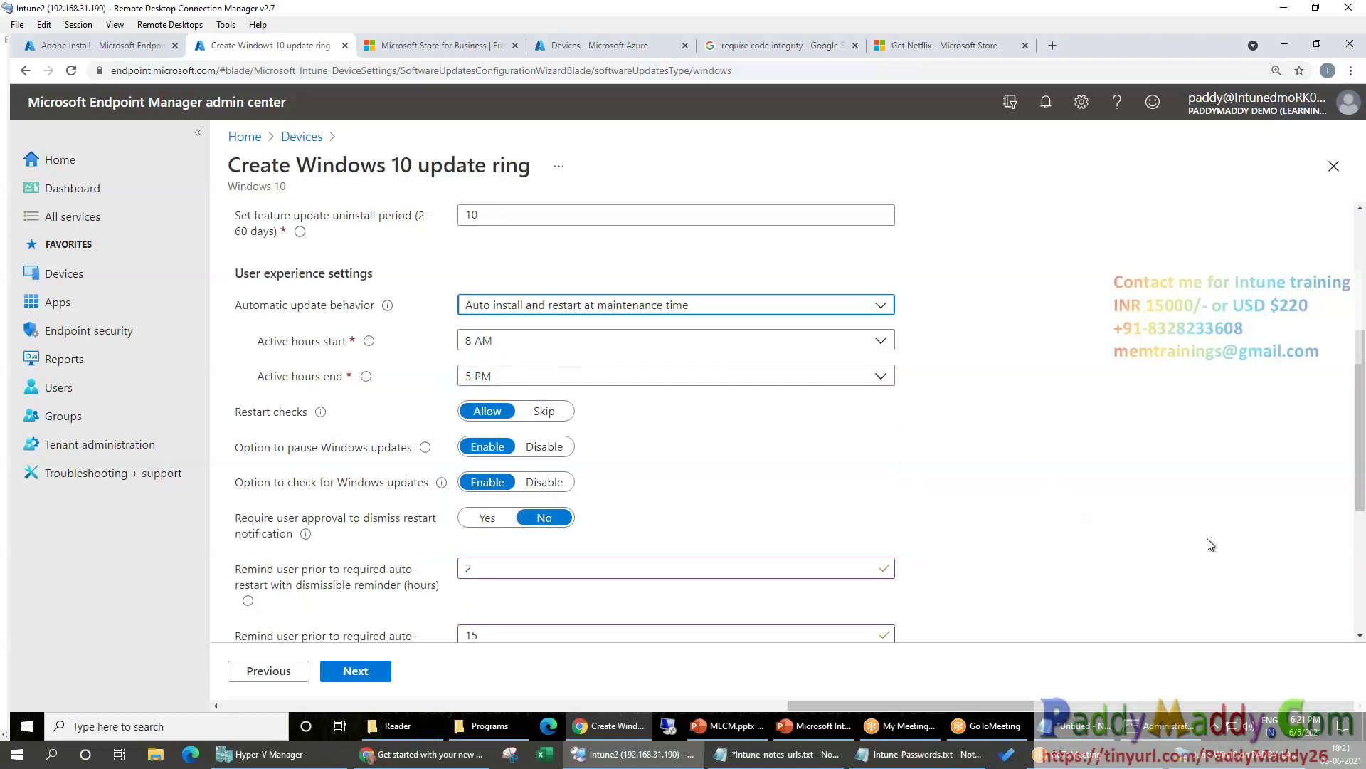
scroll(1207, 538, "down", 3)
scroll(1127, 513, "up", 3)
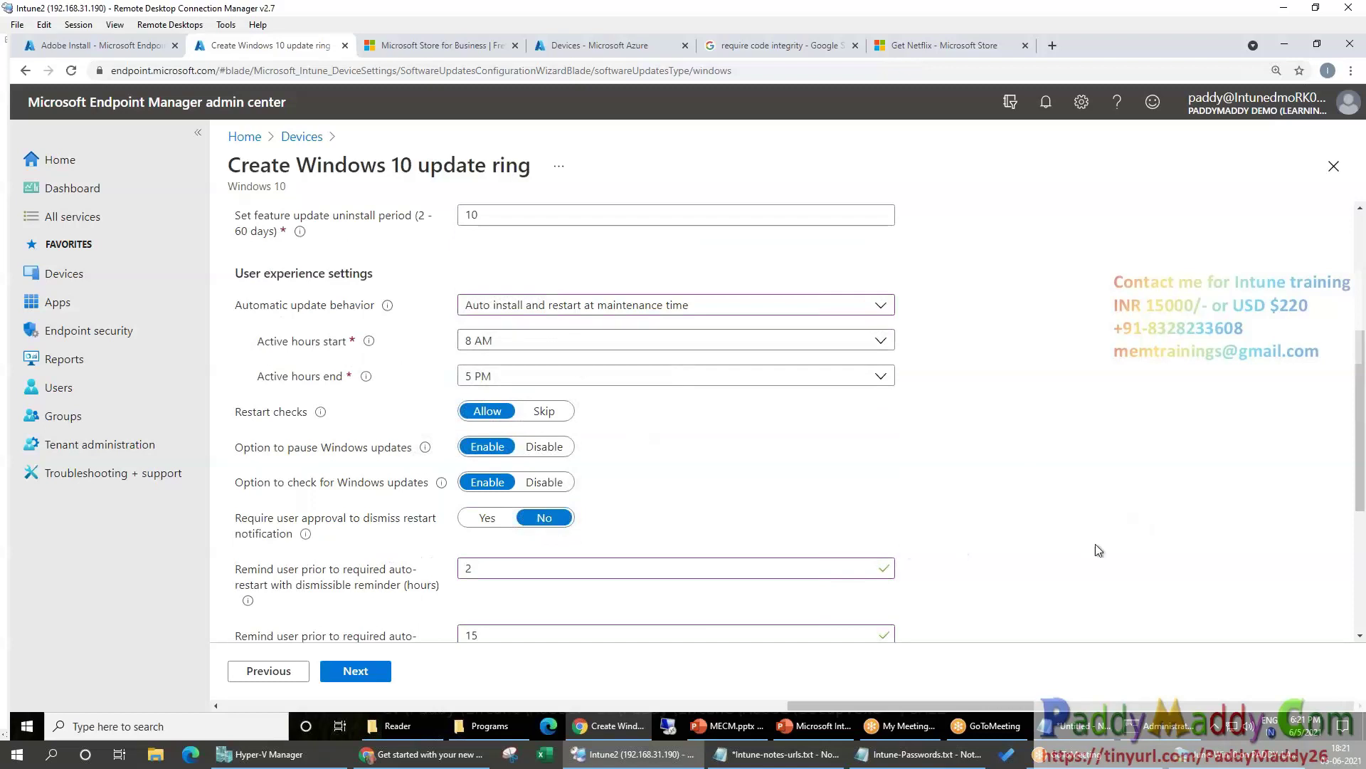
scroll(1095, 544, "down", 4)
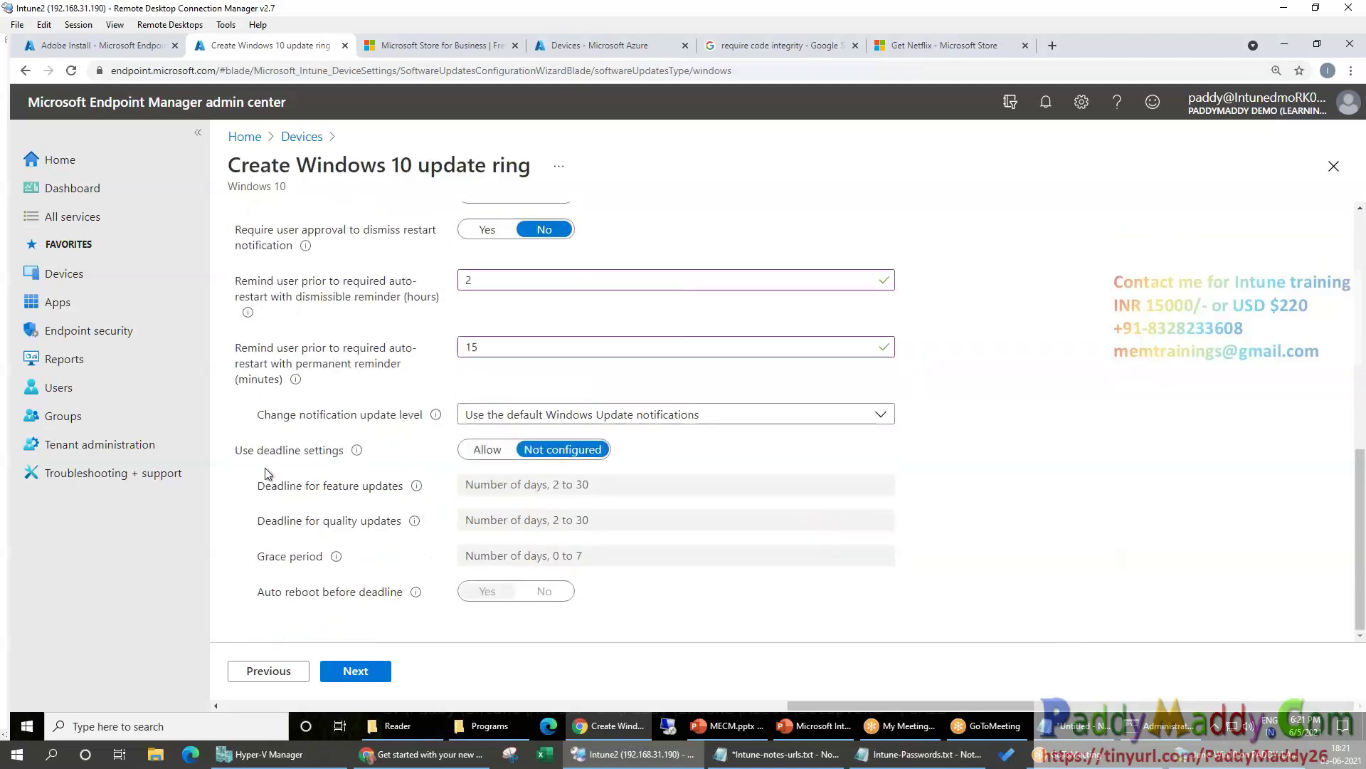
Scroll down to the deadline options and set Use deadline settings to Allow
scroll(382, 457, "up", 5)
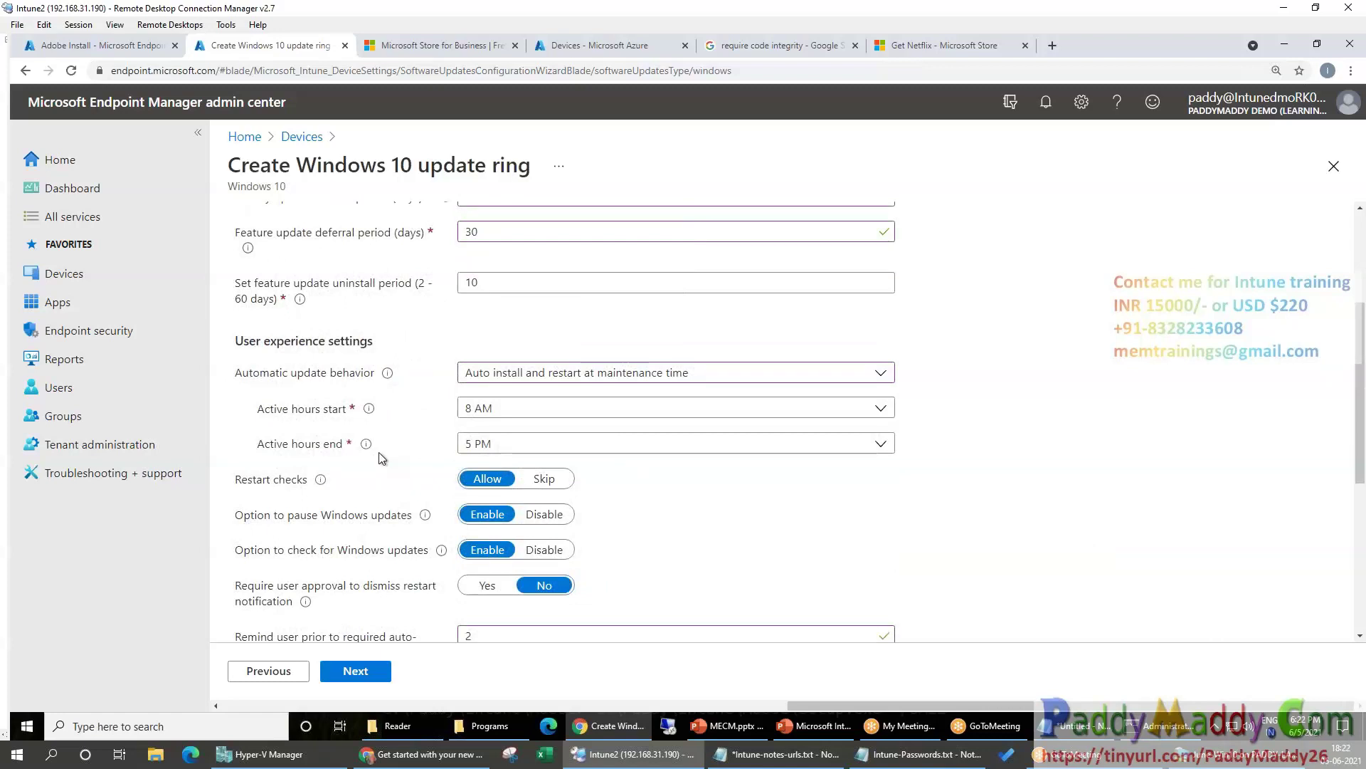
scroll(382, 458, "down", 1)
left_click_drag(293, 530, 289, 511)
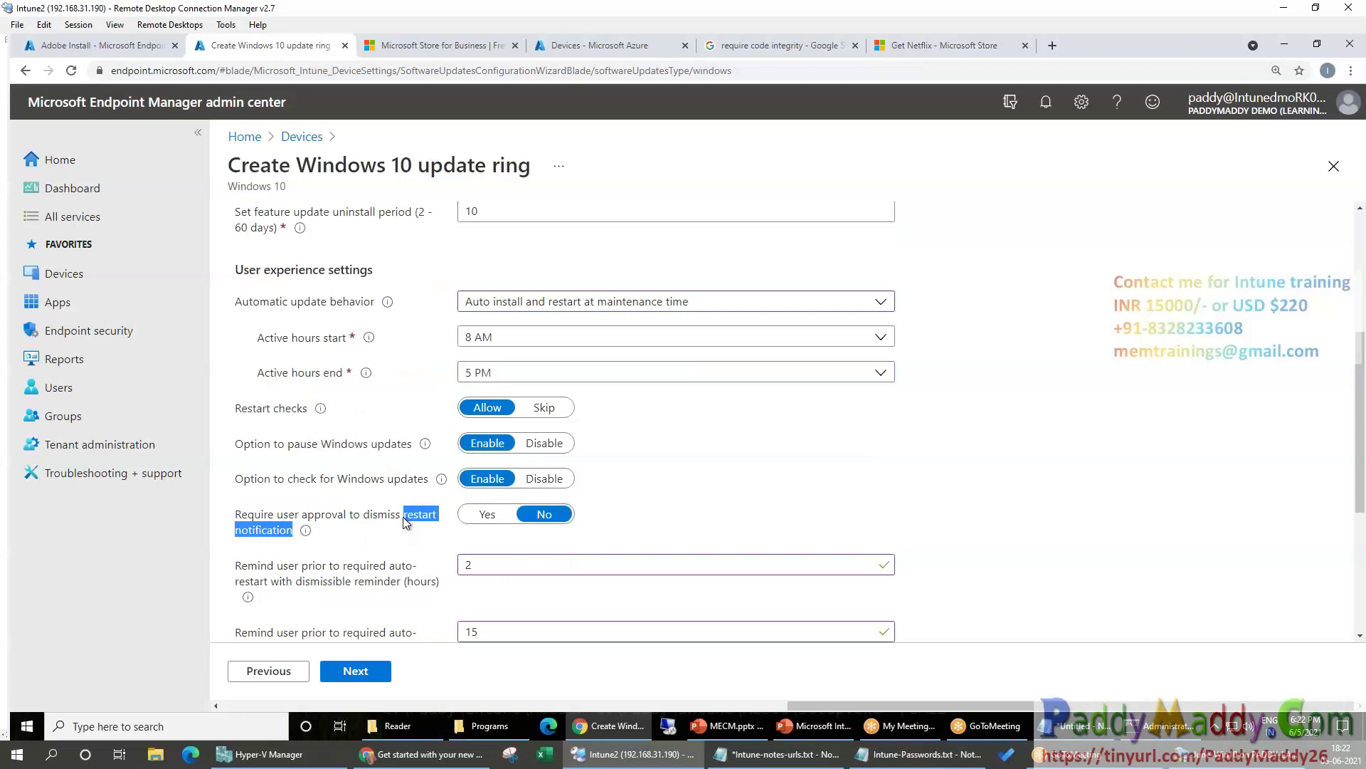
scroll(378, 566, "down", 3)
left_click_drag(413, 367, 447, 457)
scroll(447, 457, "down", 1)
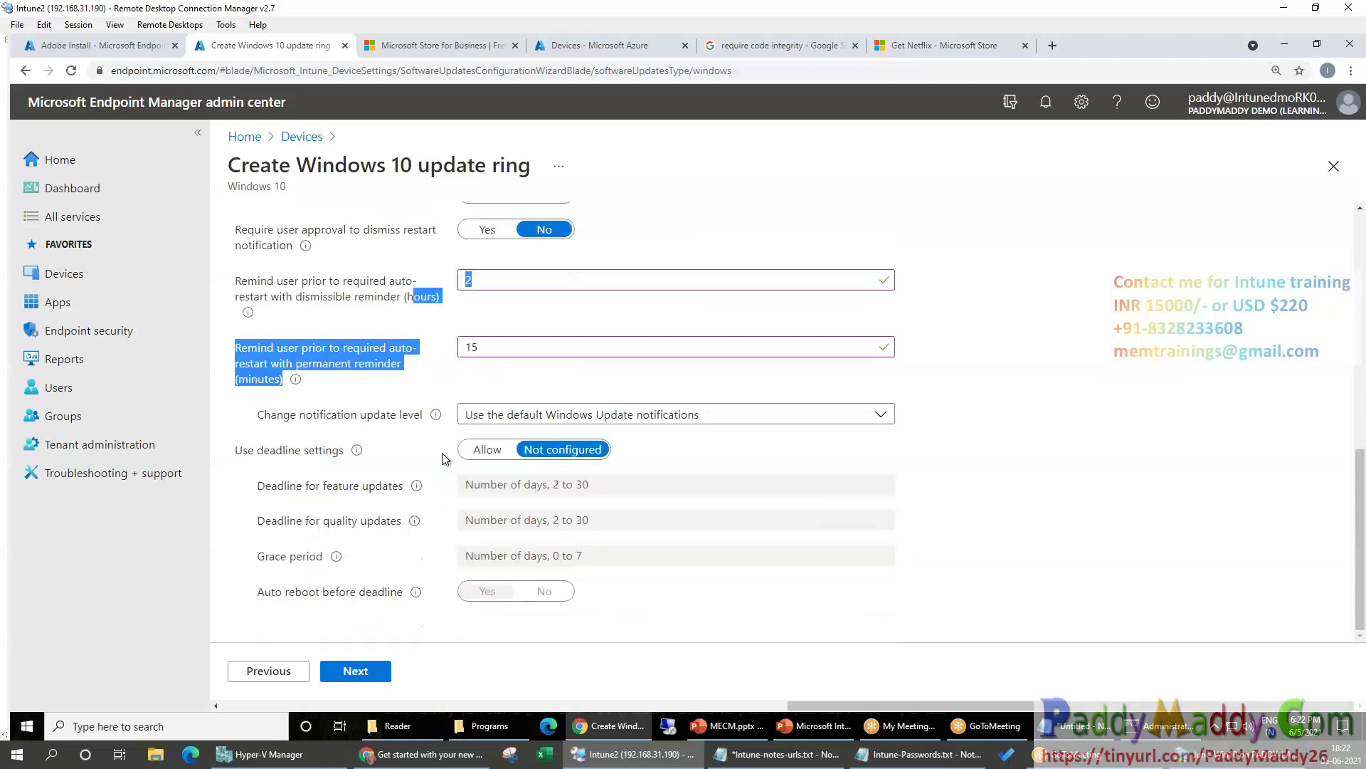
left_click(344, 563)
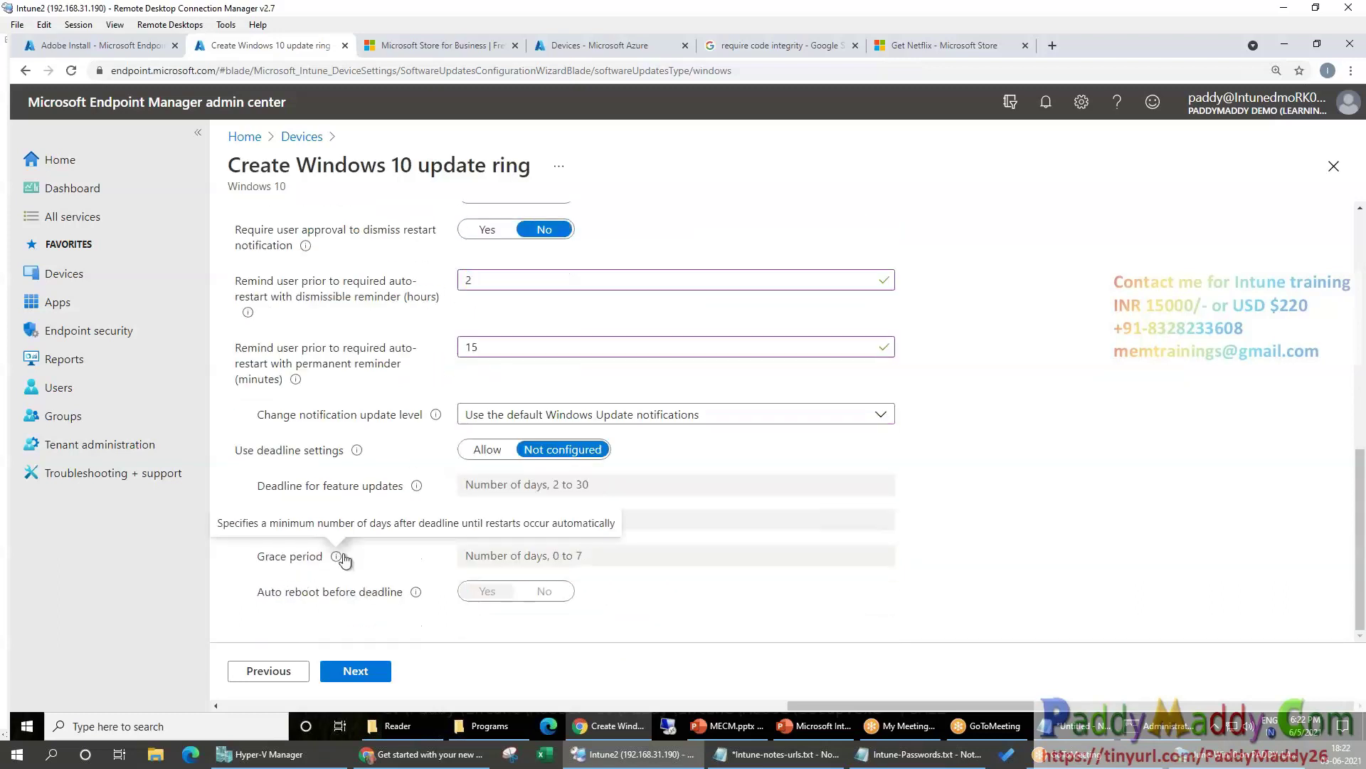
left_click(488, 449)
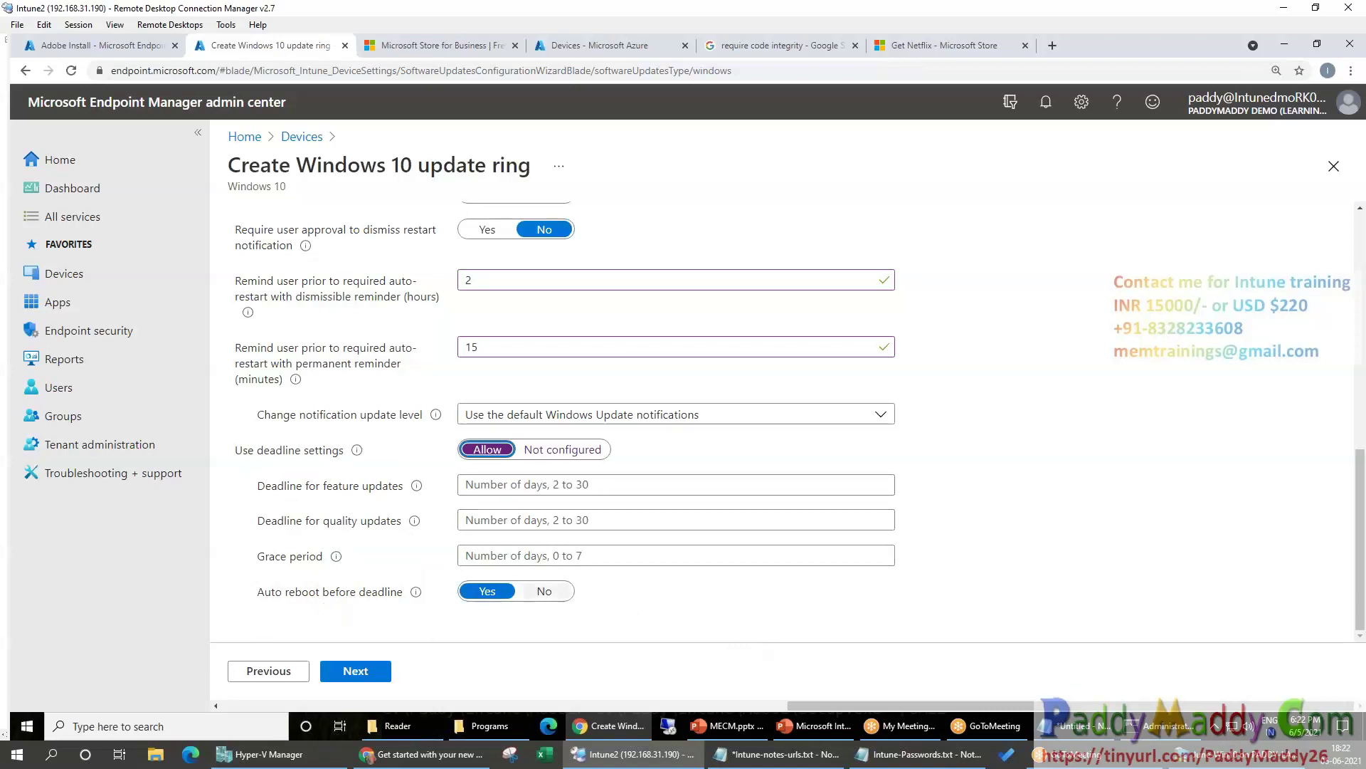
Enter deadlines of 30 days for feature updates and 2 days for quality updates
left_click_drag(266, 521, 363, 524)
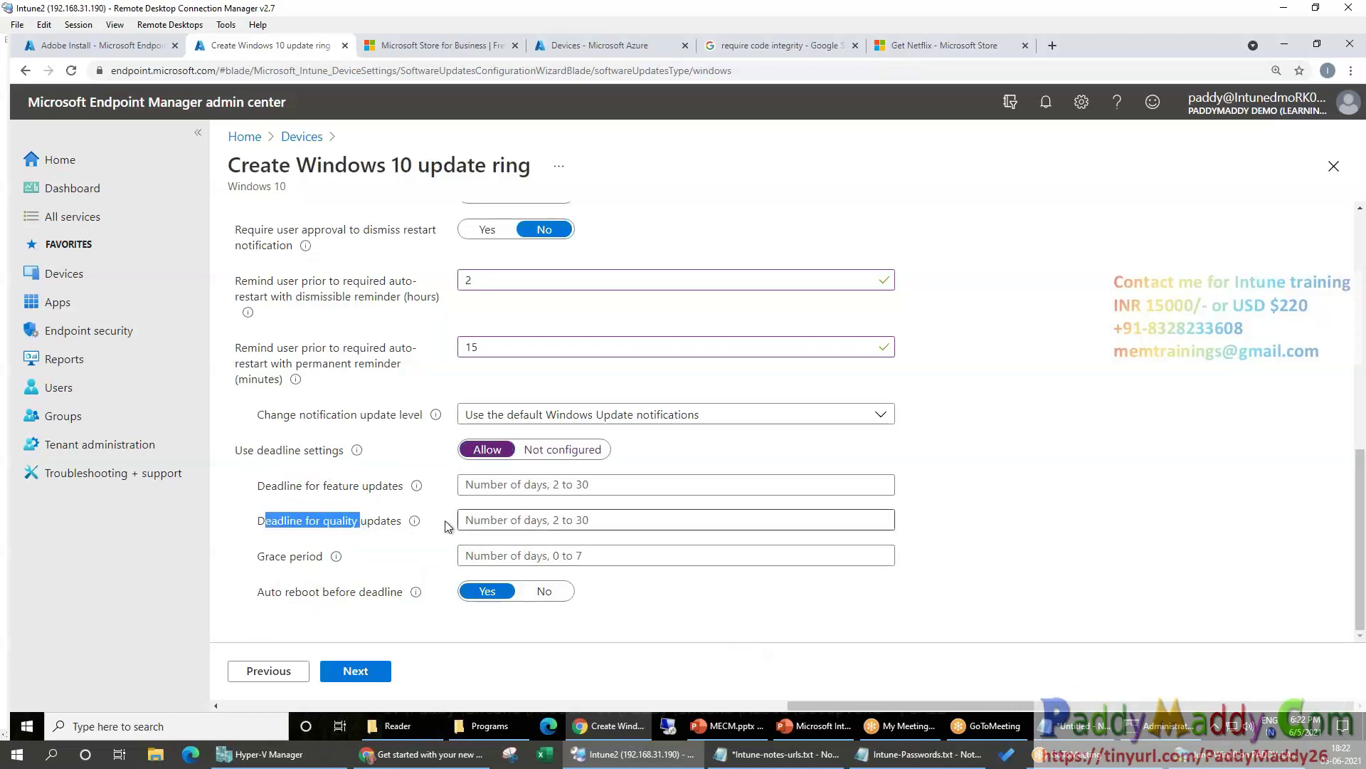
left_click(535, 519)
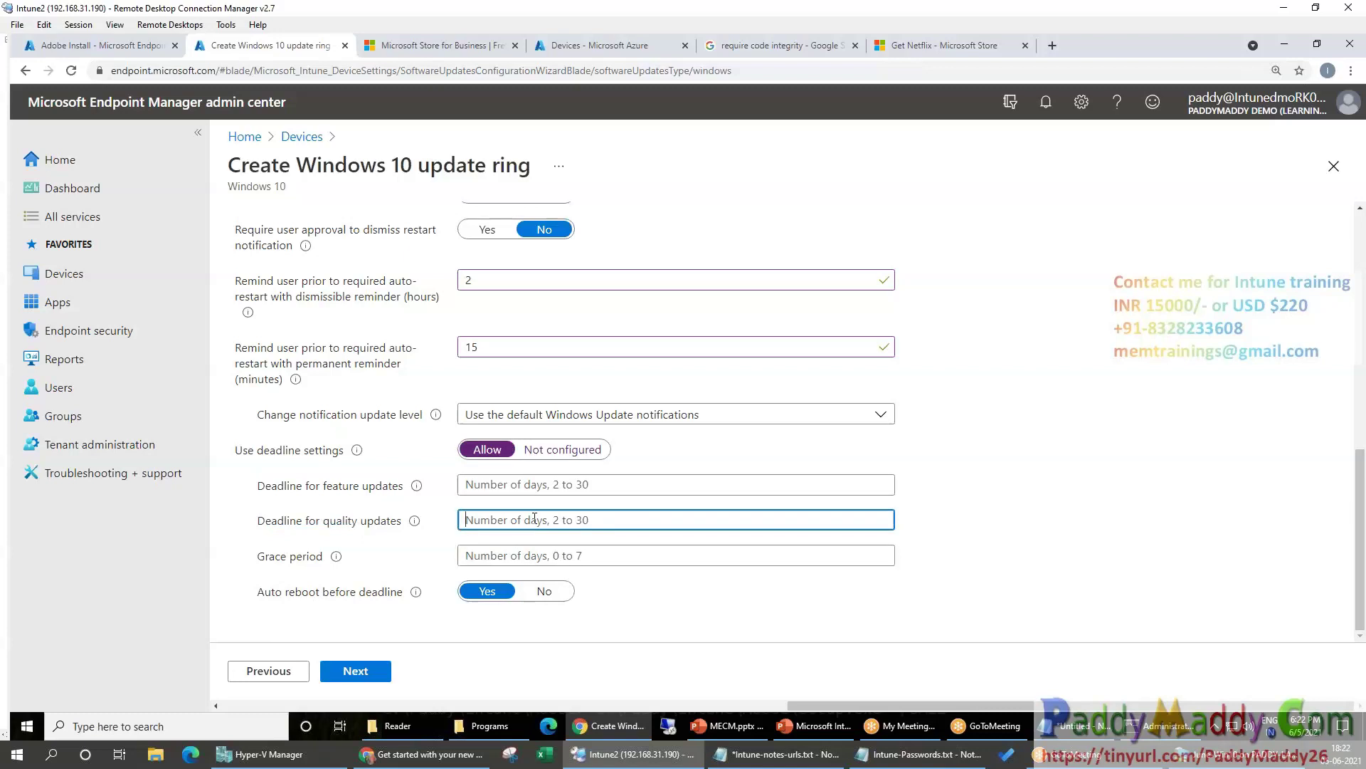
left_click(518, 480)
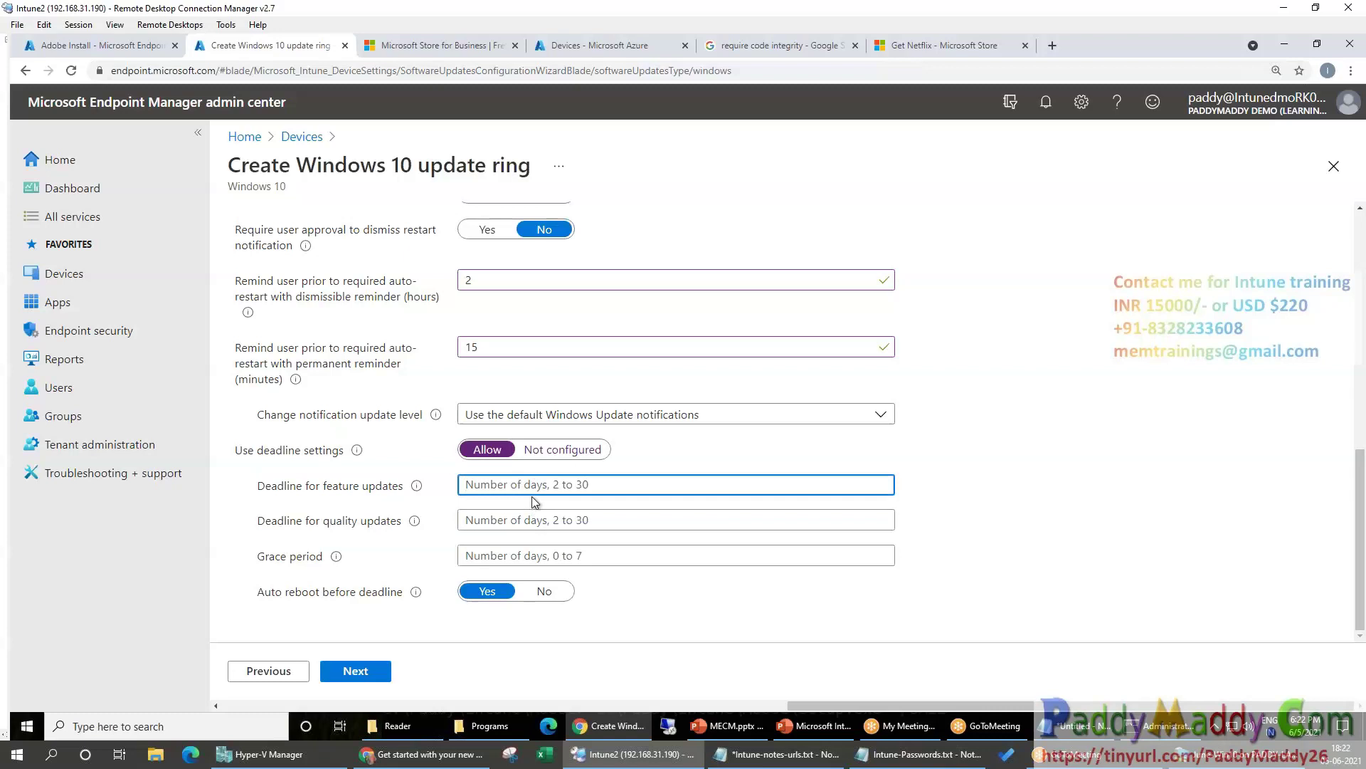
type("30")
key("Tab")
type("2")
key("Tab")
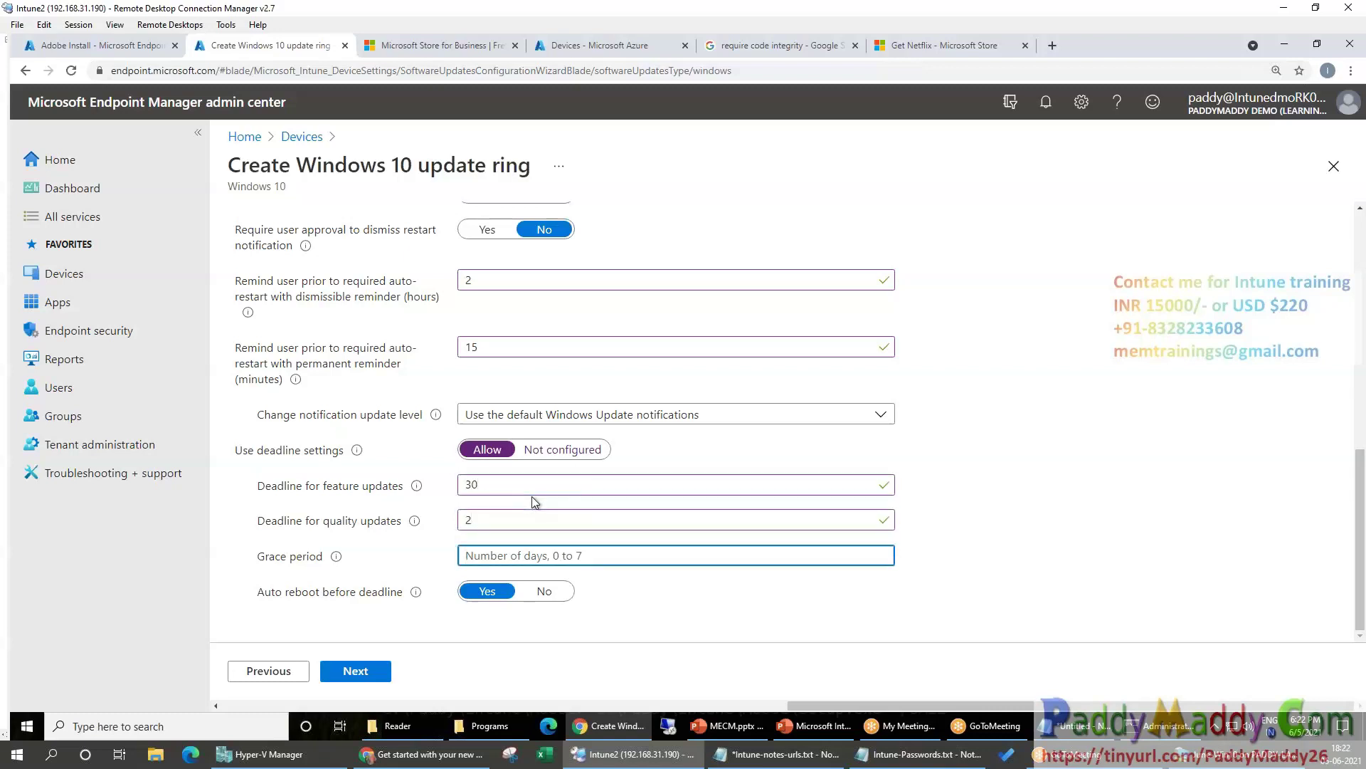
Enter a 7-day grace period and move on to Assignments
type("7")
left_click(370, 616)
left_click(390, 679)
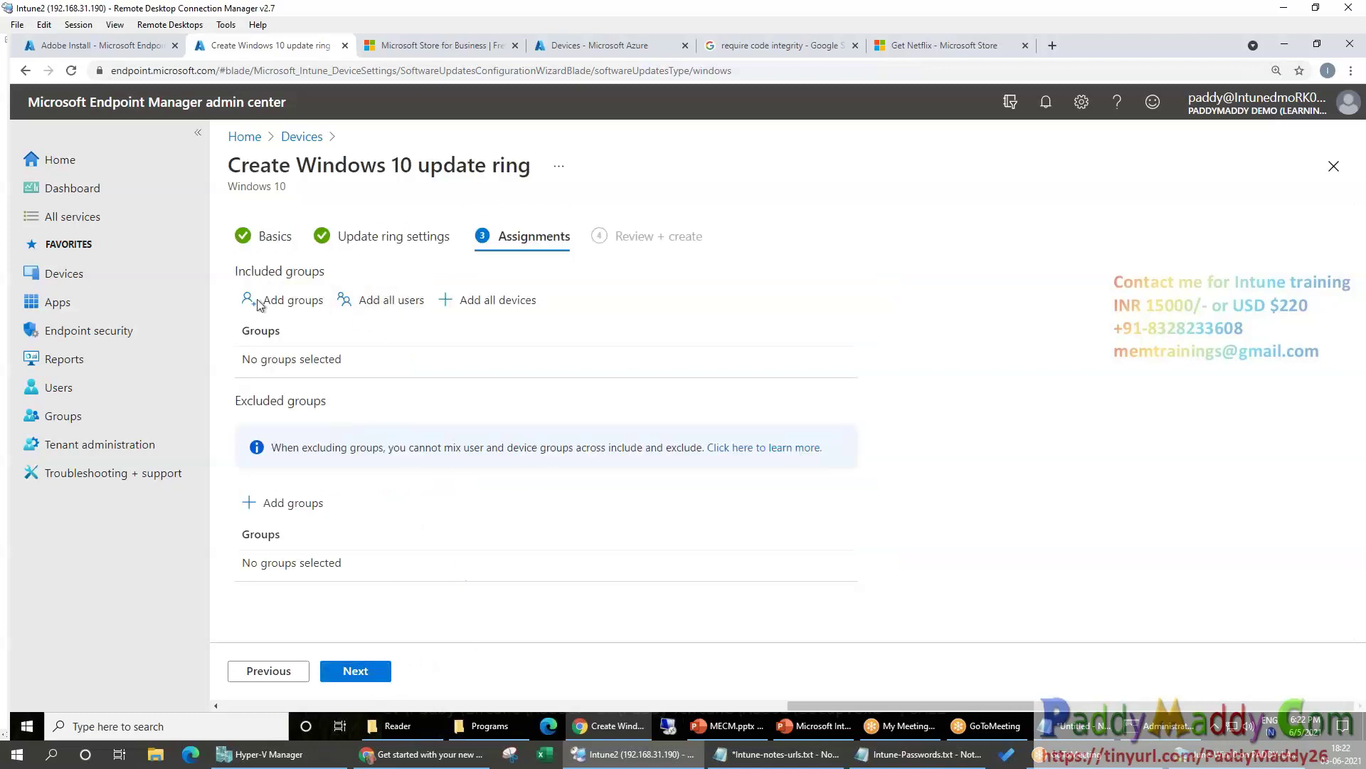
Assign the ring to all users and all devices, then review and create it
left_click(390, 300)
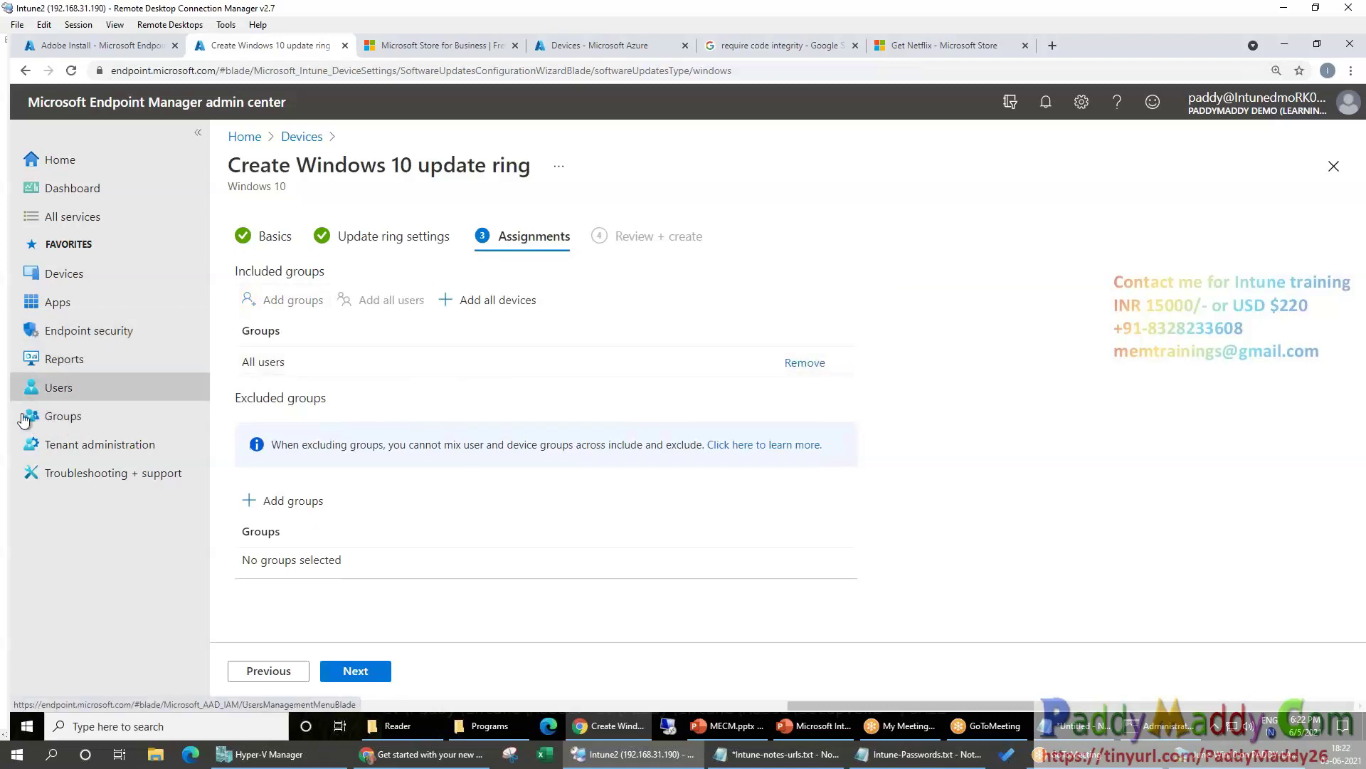
left_click(441, 302)
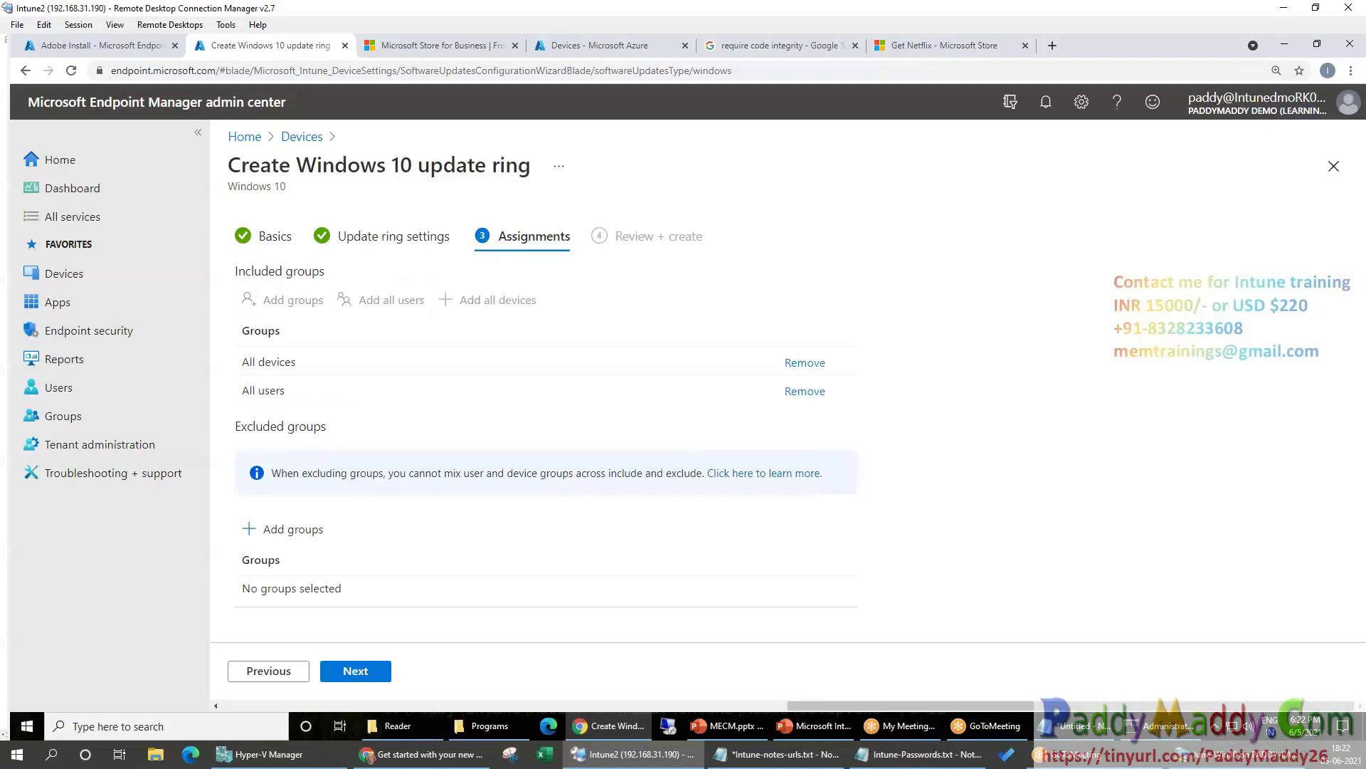
left_click(349, 673)
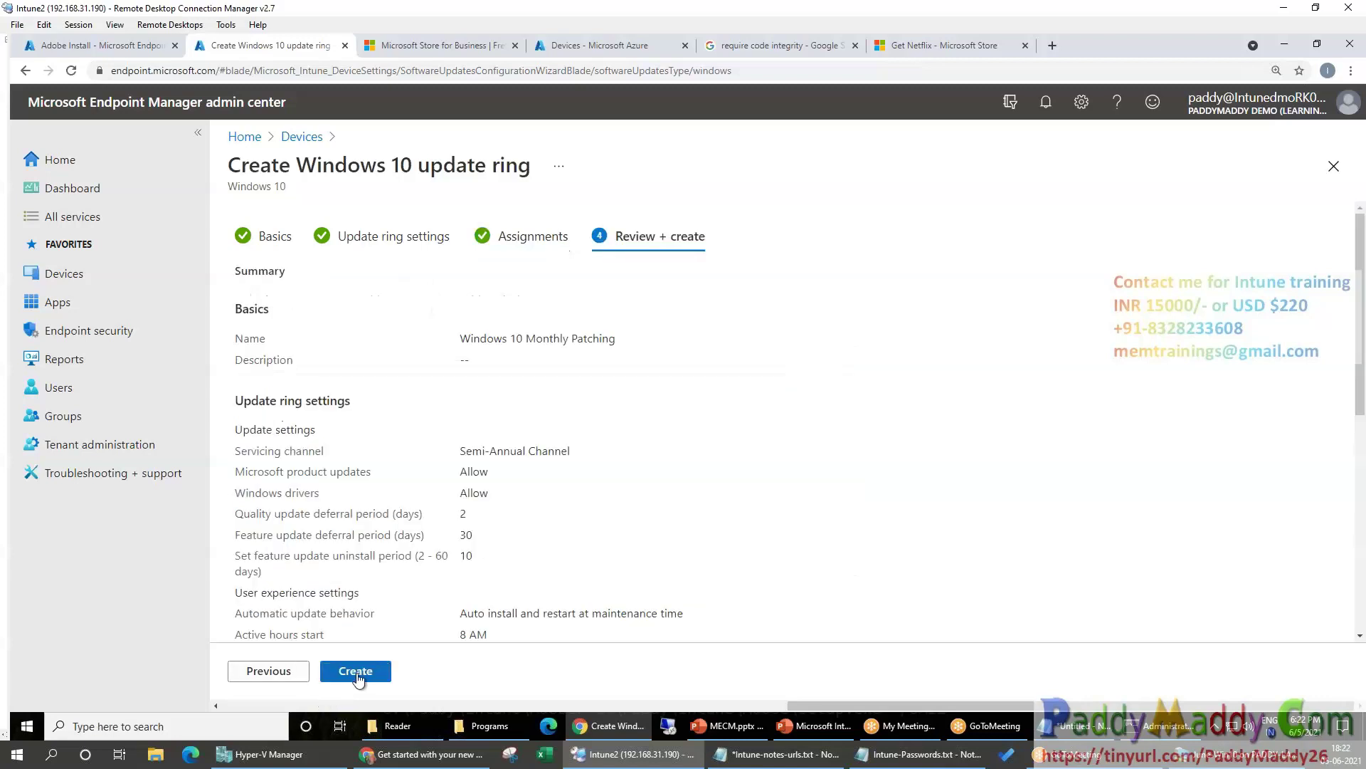
left_click(349, 672)
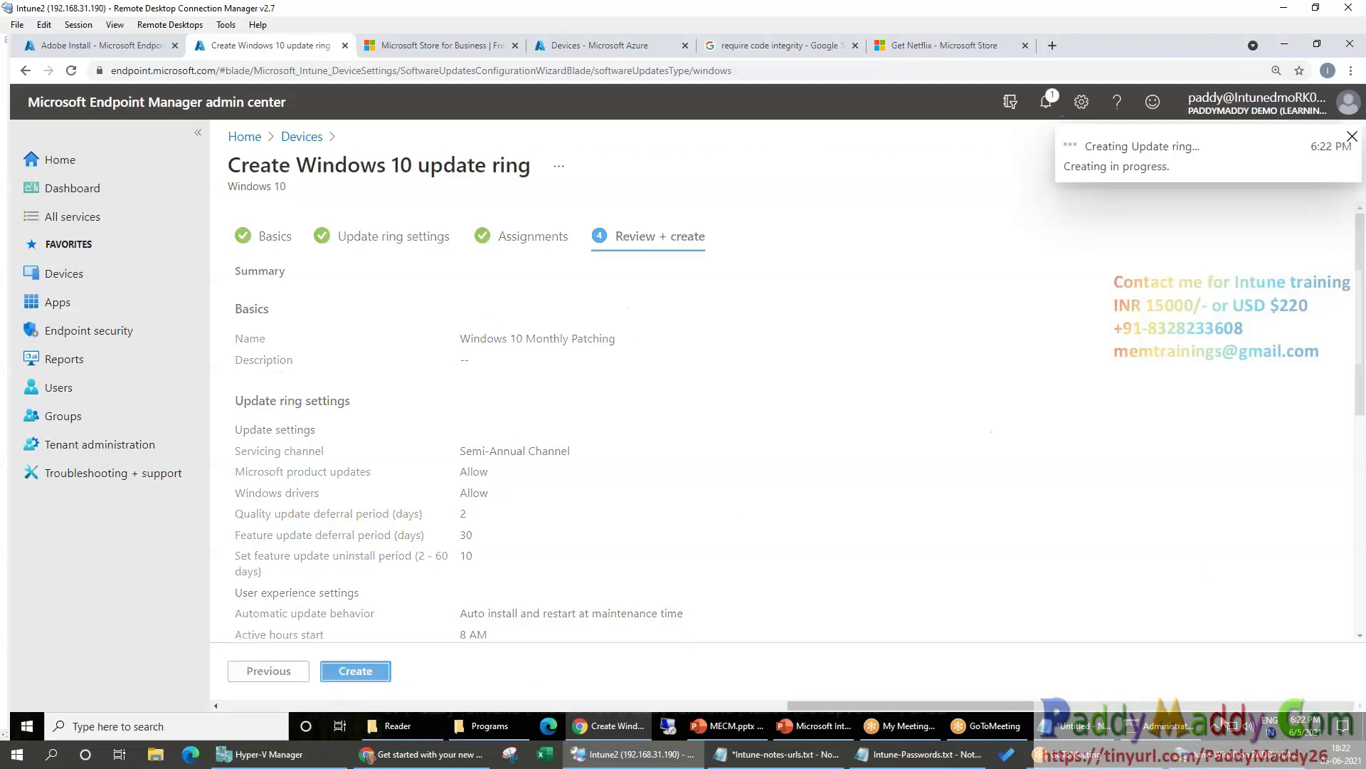
left_click(1178, 759)
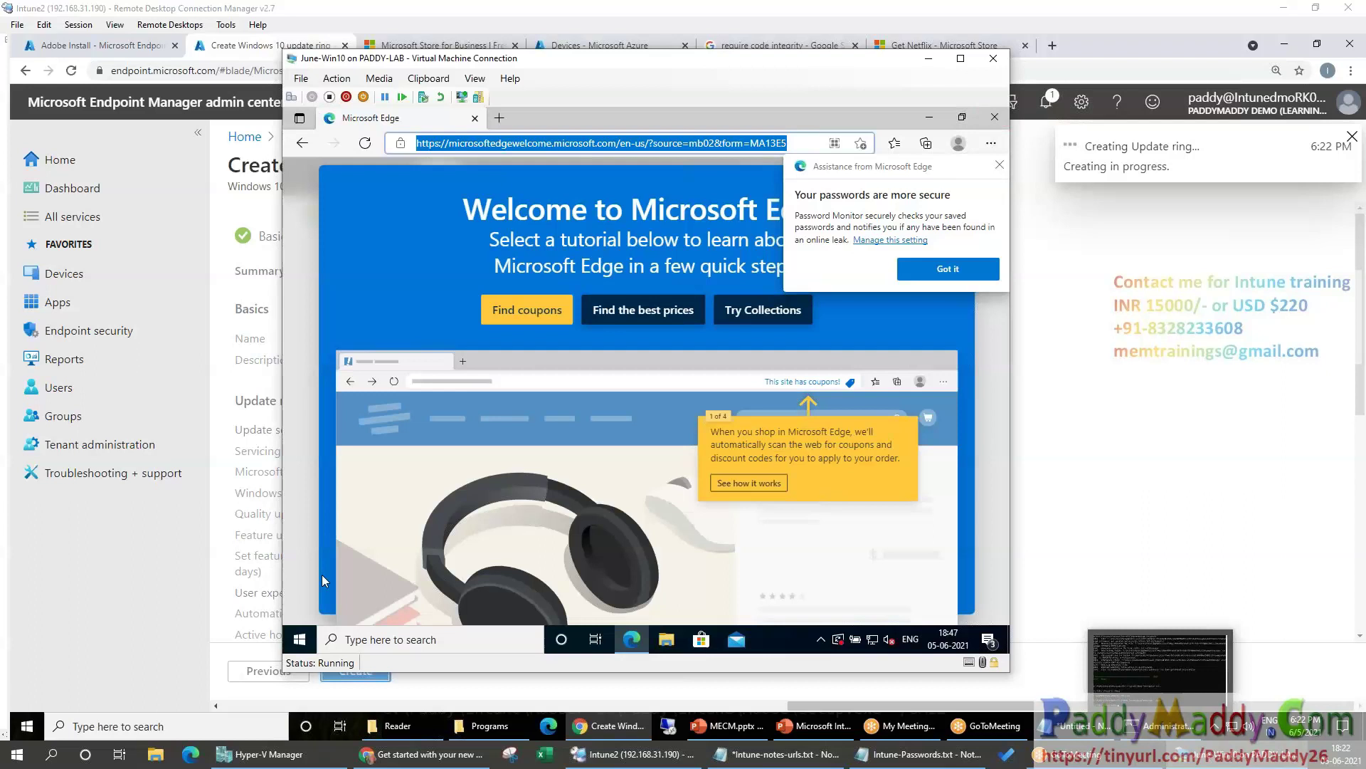
Open Update & Security on the VM and annotate the 2021-05 cumulative updates awaiting restart
left_click(301, 639)
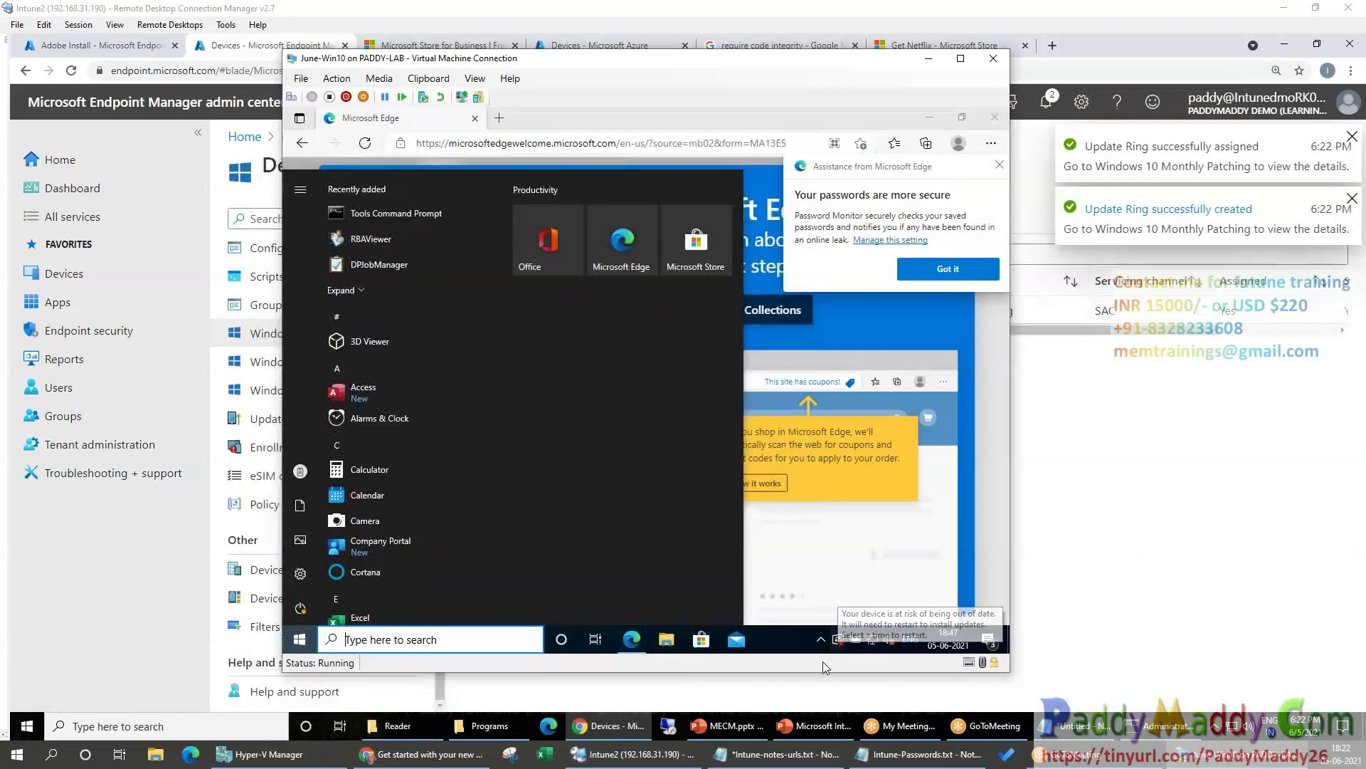
left_click(299, 574)
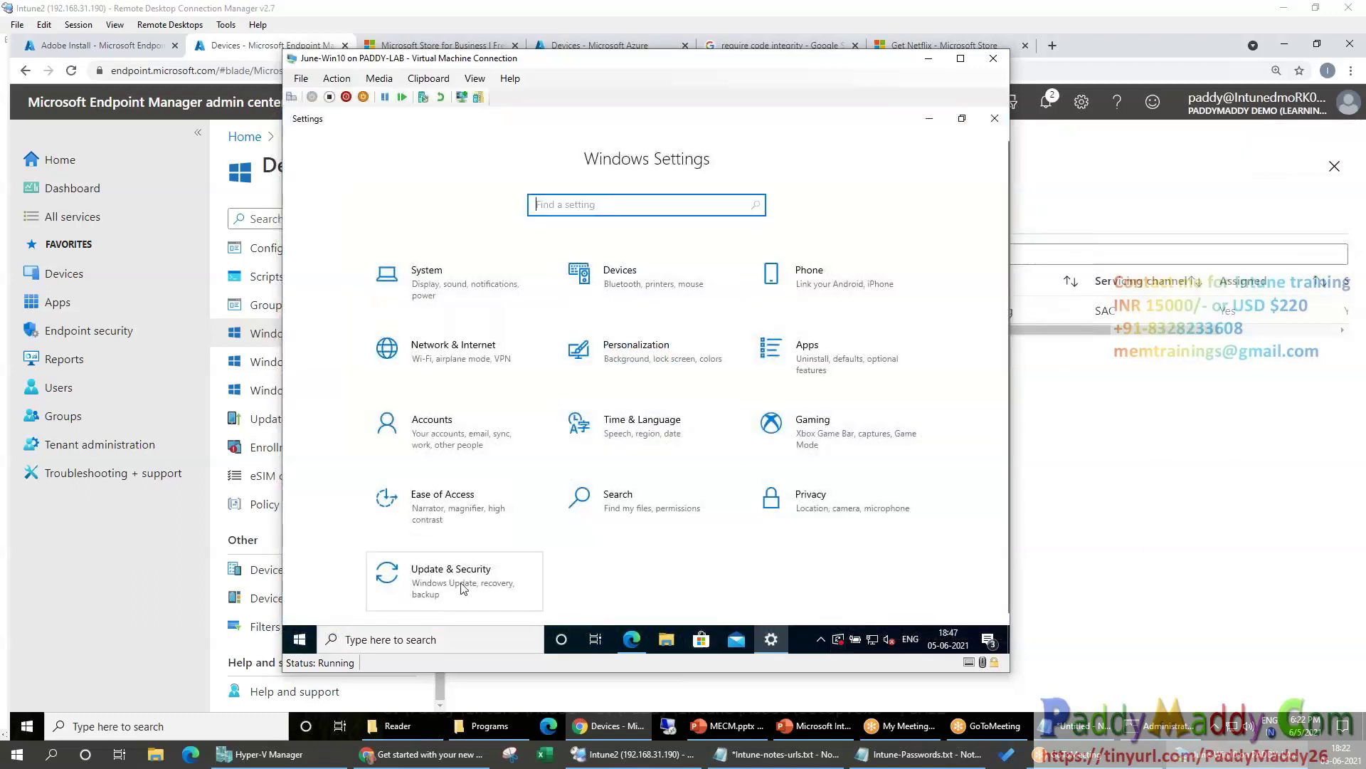
left_click(425, 605)
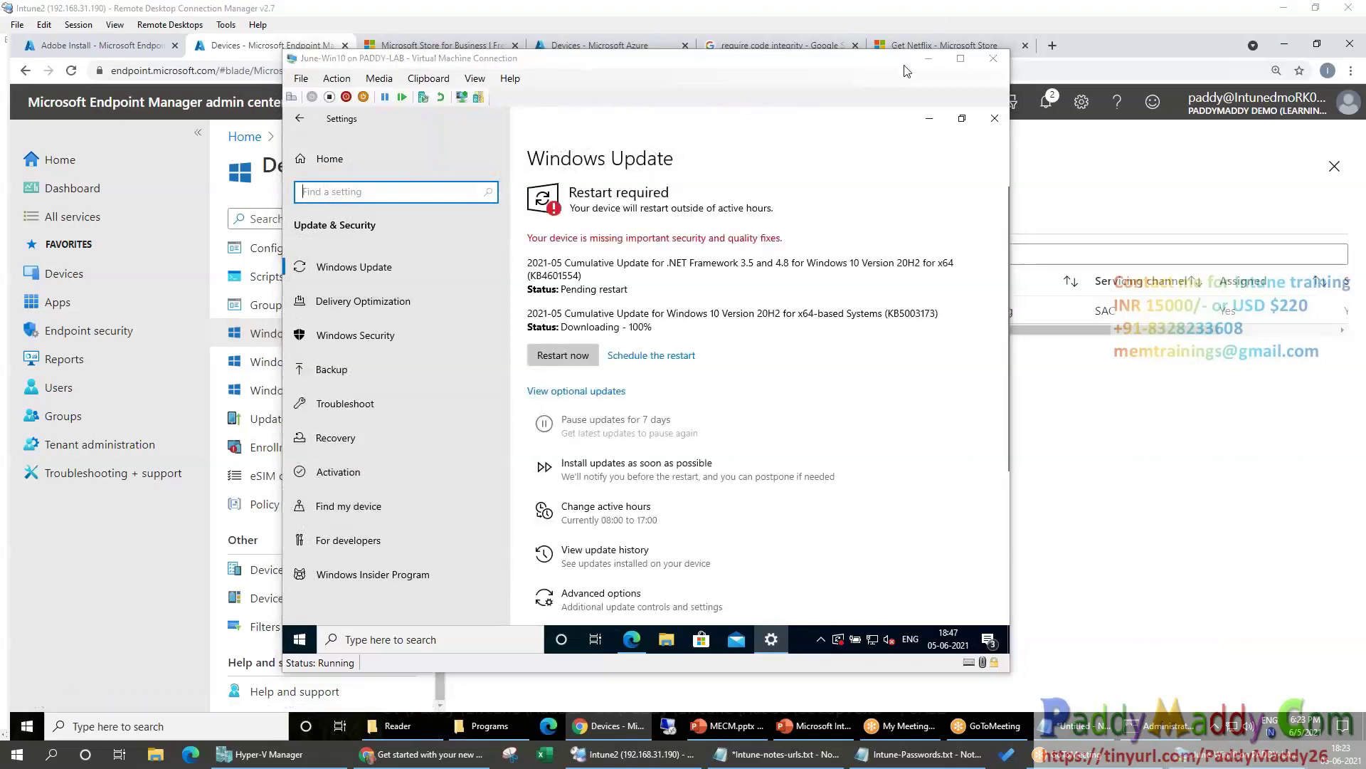
mouse_move(537, 113)
left_mouse_down()
mouse_move(709, 429)
mouse_move(580, 106)
left_mouse_up()
left_click_drag(888, 109, 714, 194)
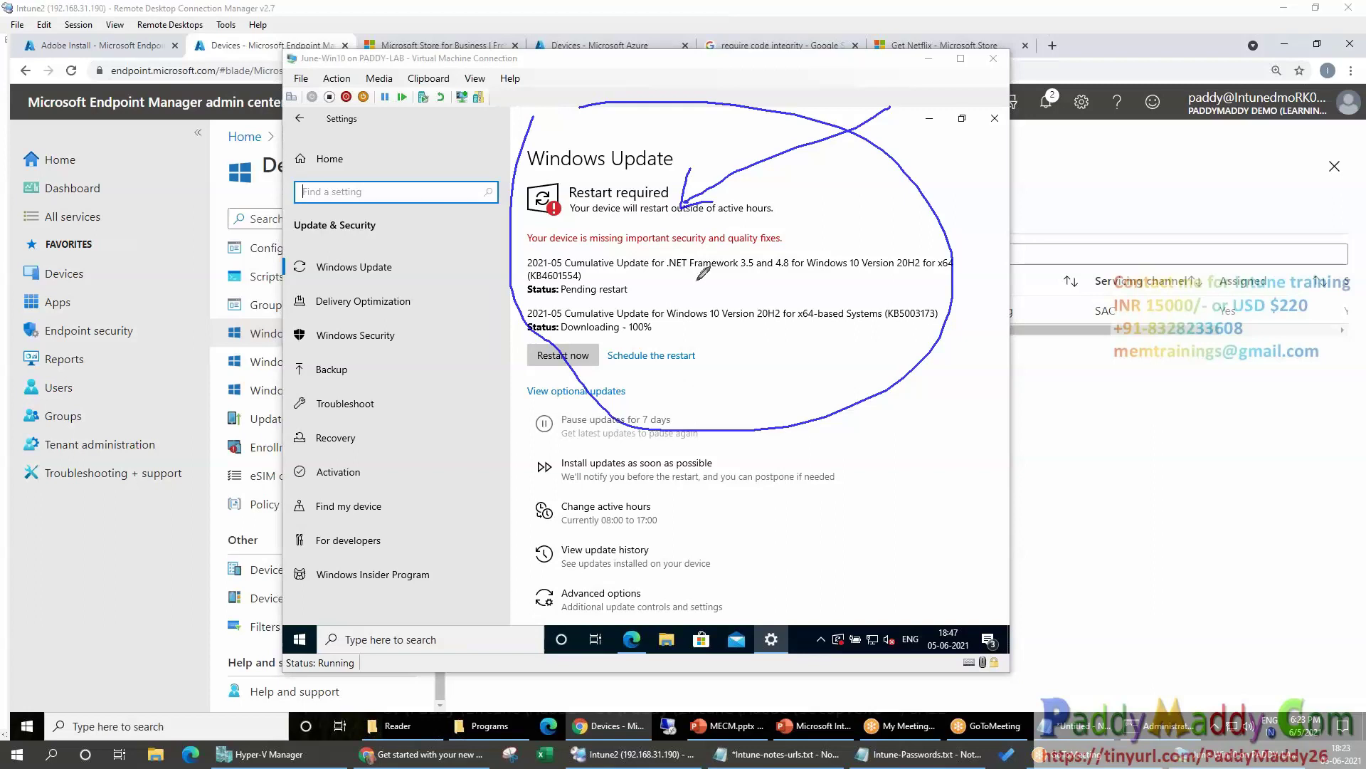
mouse_move(531, 136)
left_mouse_down()
mouse_move(582, 122)
mouse_move(609, 147)
mouse_move(665, 120)
mouse_move(685, 173)
left_mouse_up()
left_click_drag(662, 149, 683, 194)
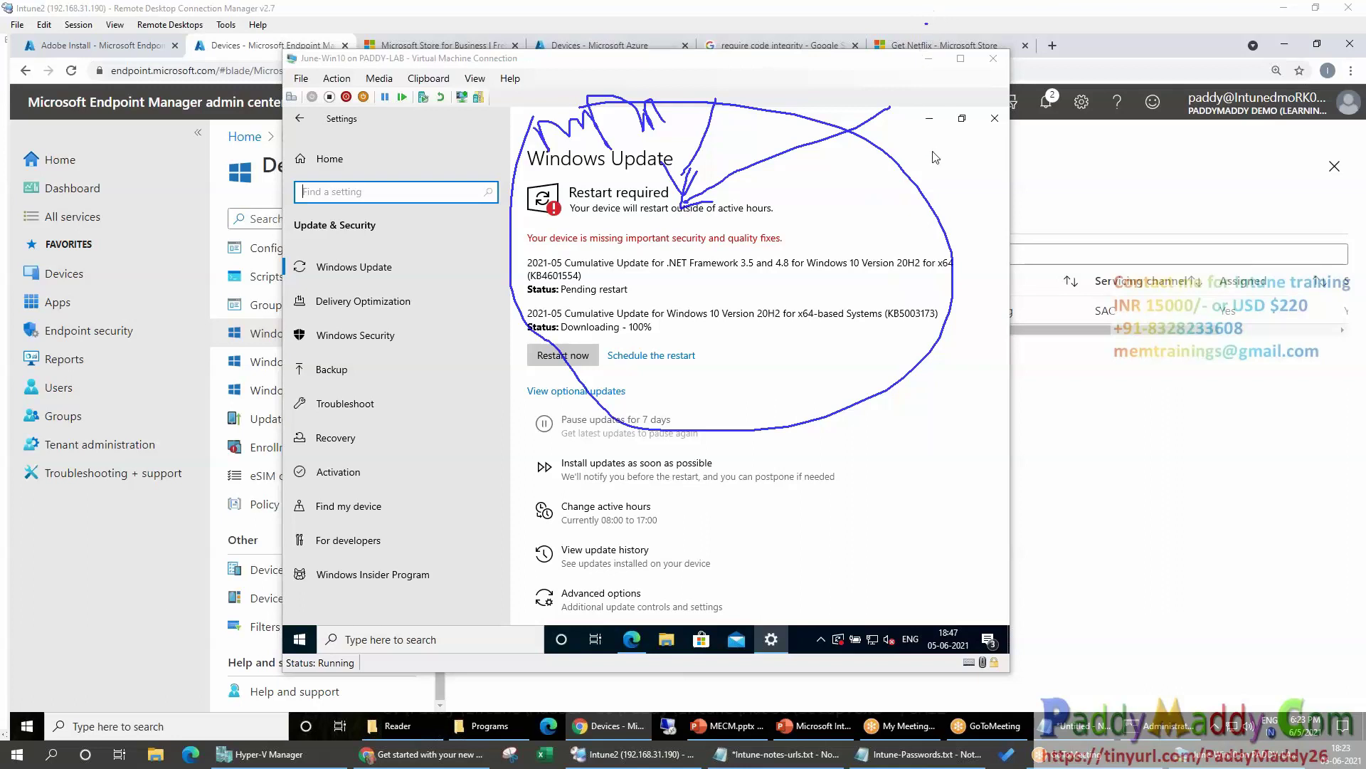
key("Escape")
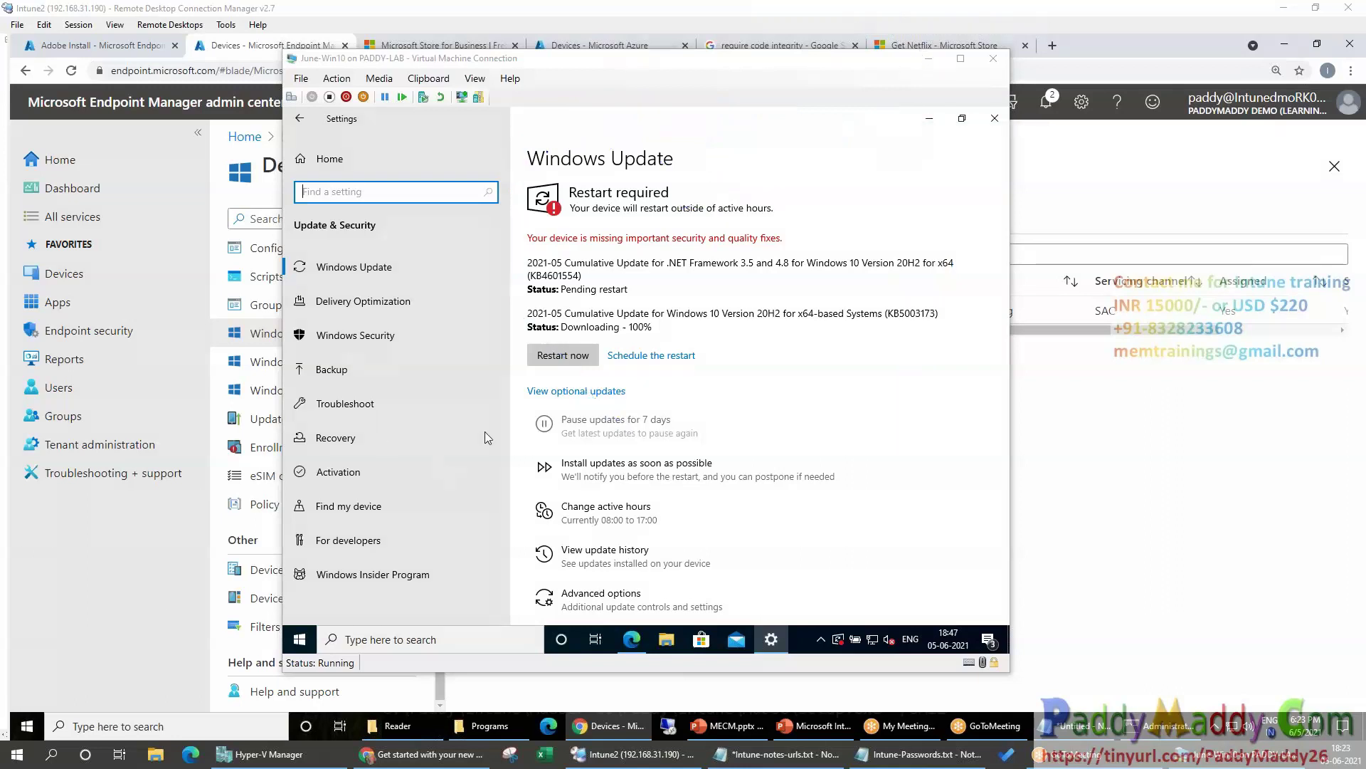
Revisit the Windows Update page, then return to the main Settings categories
left_click(313, 164)
left_click(427, 566)
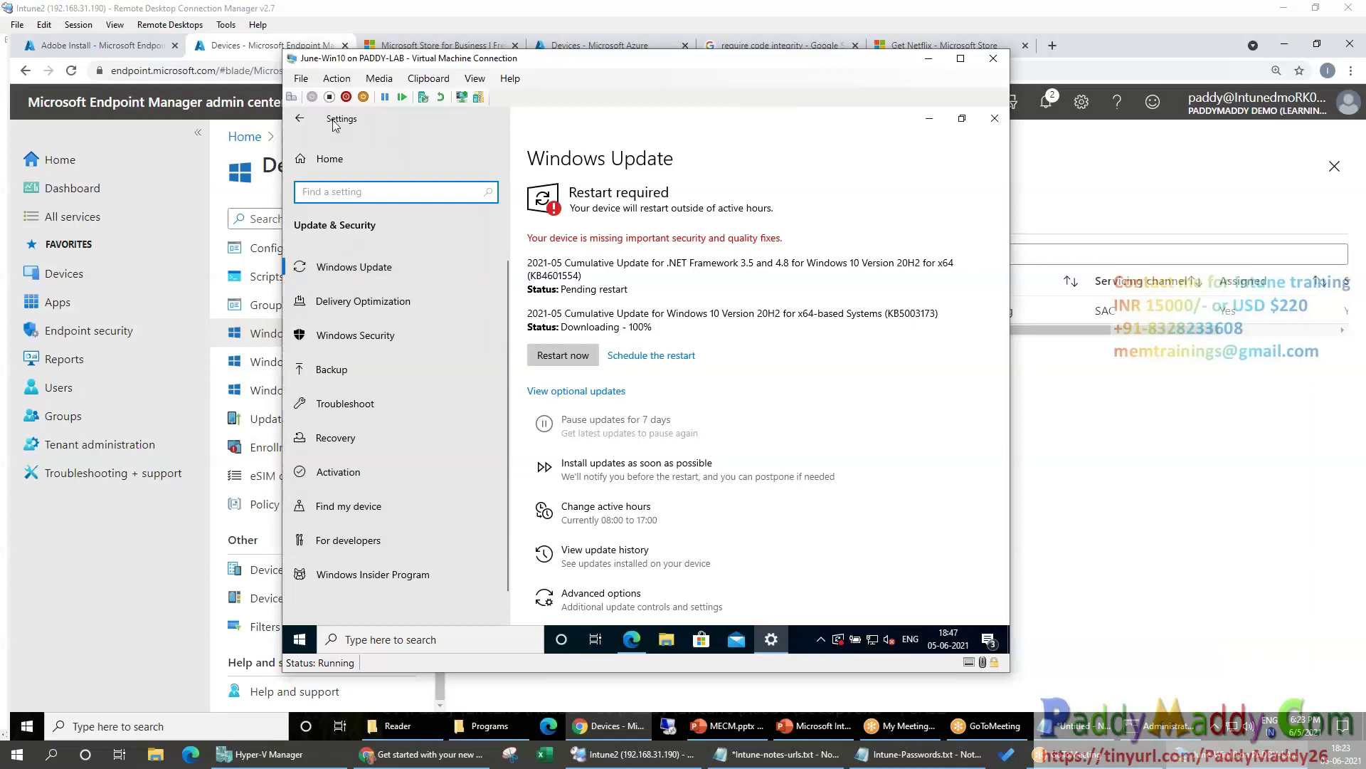
left_click(299, 118)
Show the Azure AD work account's management info under Access work or school
left_click(436, 436)
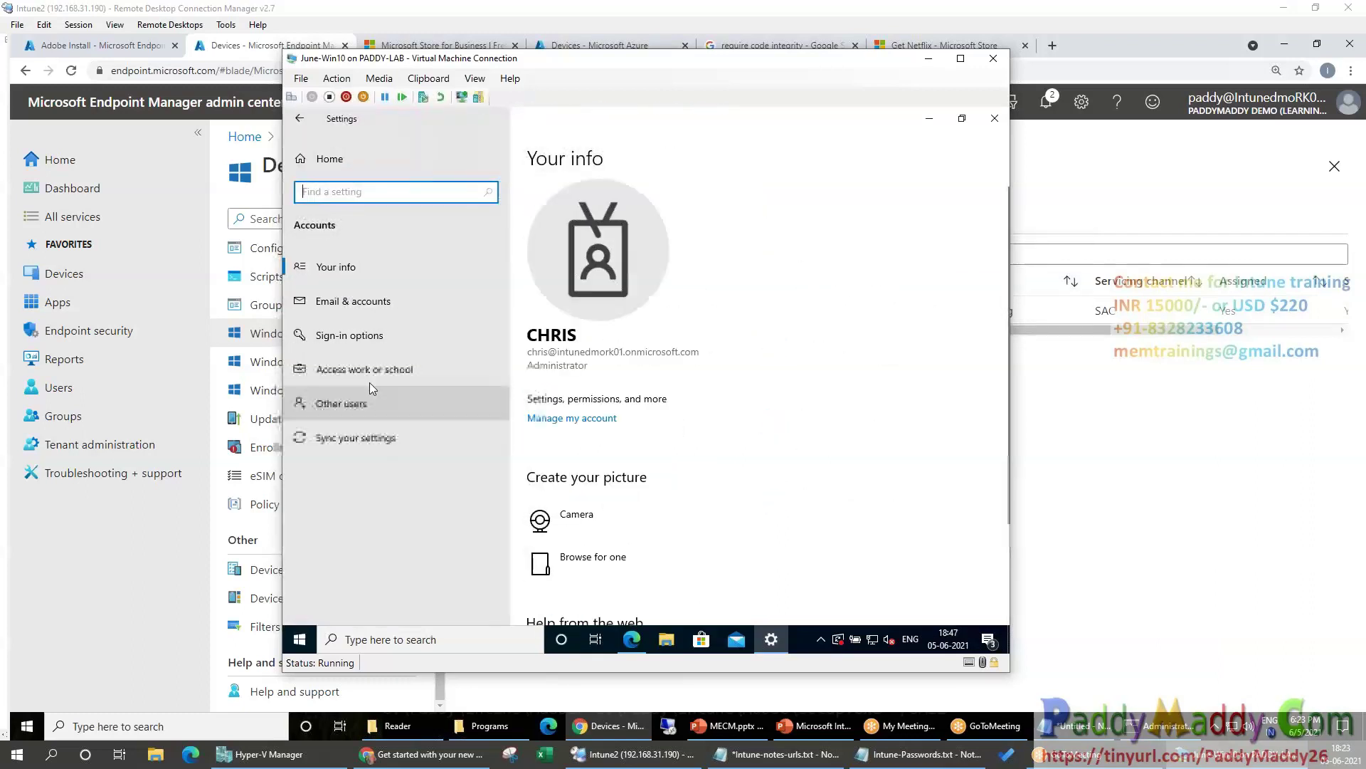
left_click(372, 377)
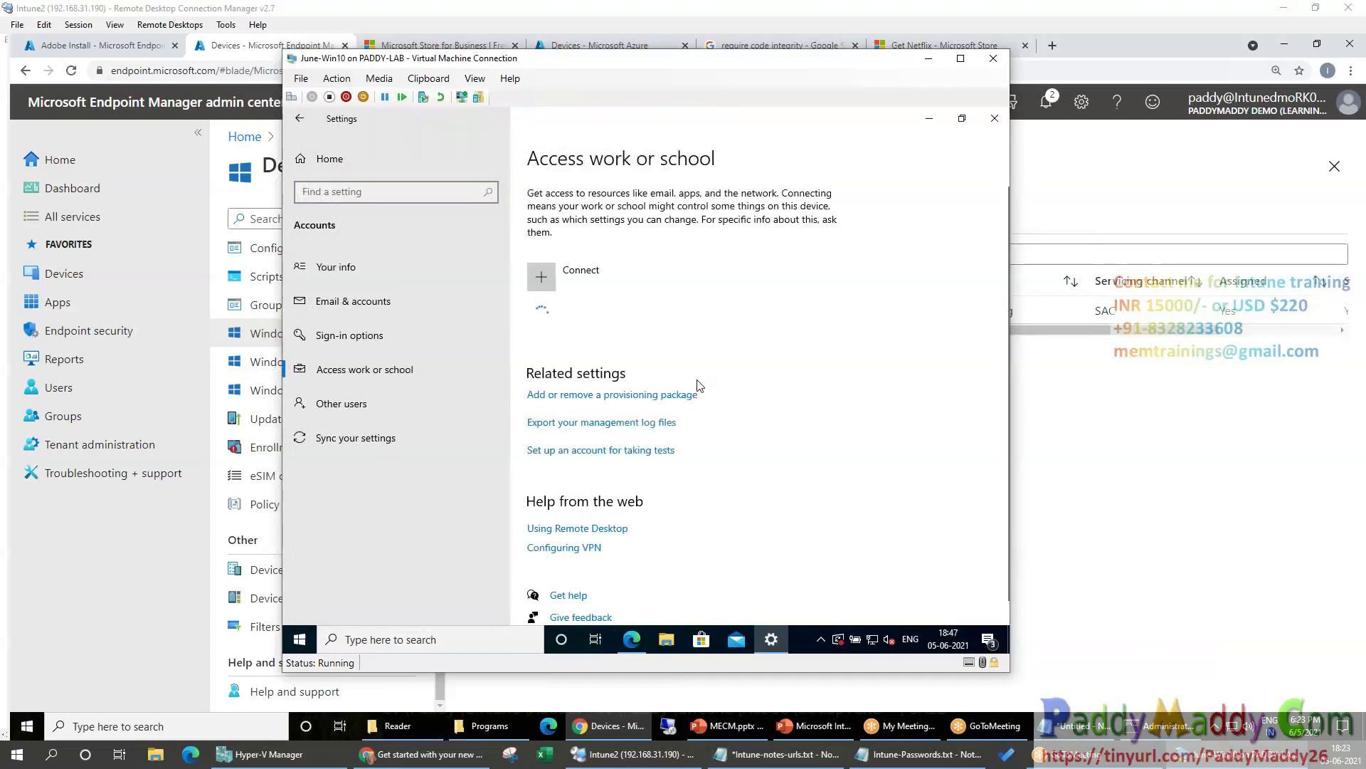
left_click(673, 332)
left_click(730, 378)
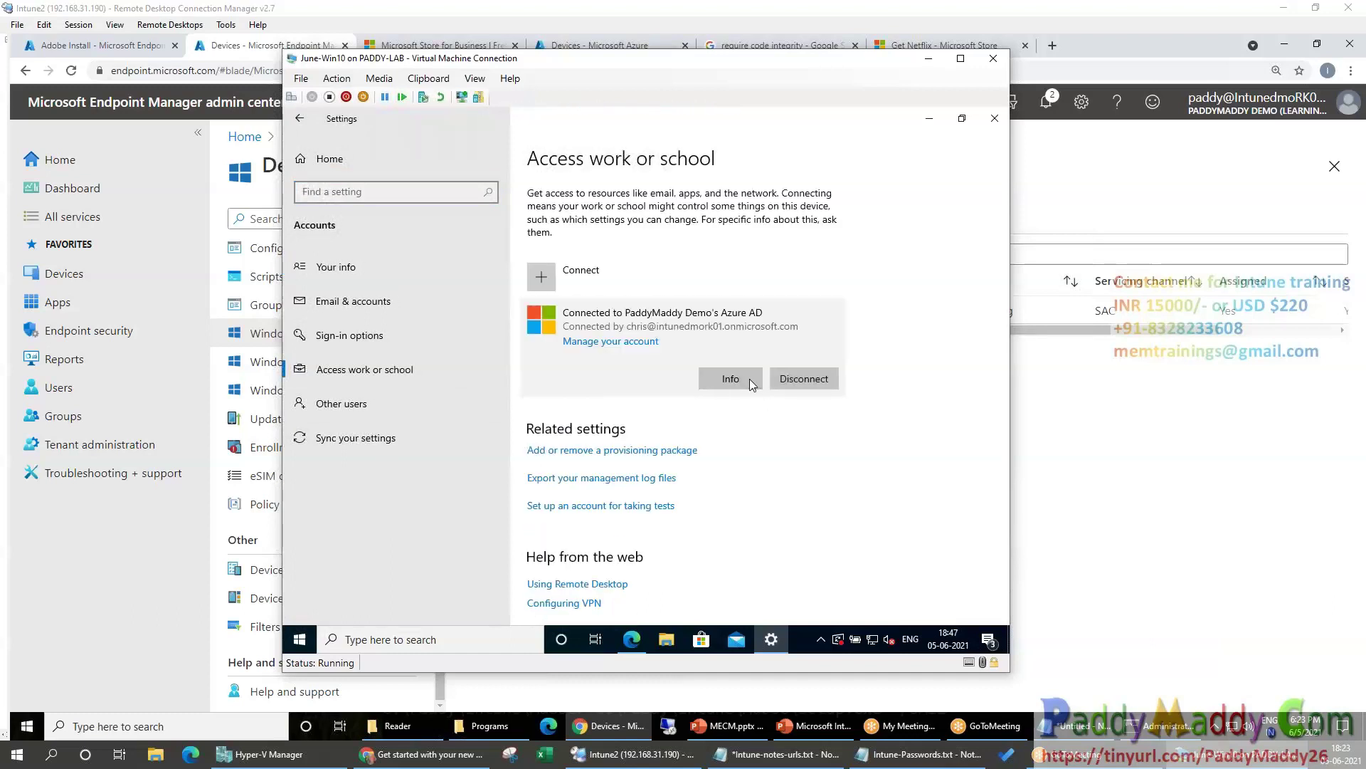
scroll(536, 498, "down", 5)
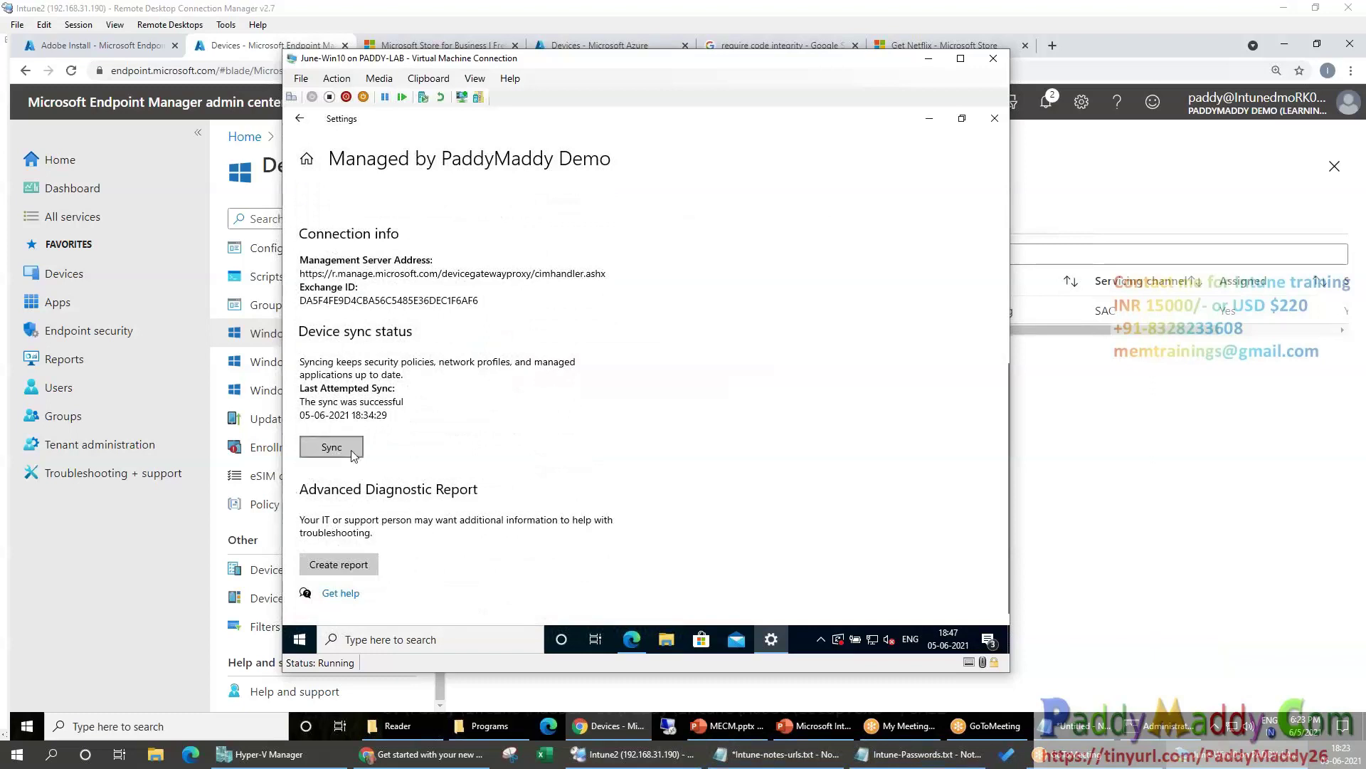
scroll(656, 503, "up", 5)
scroll(660, 504, "down", 5)
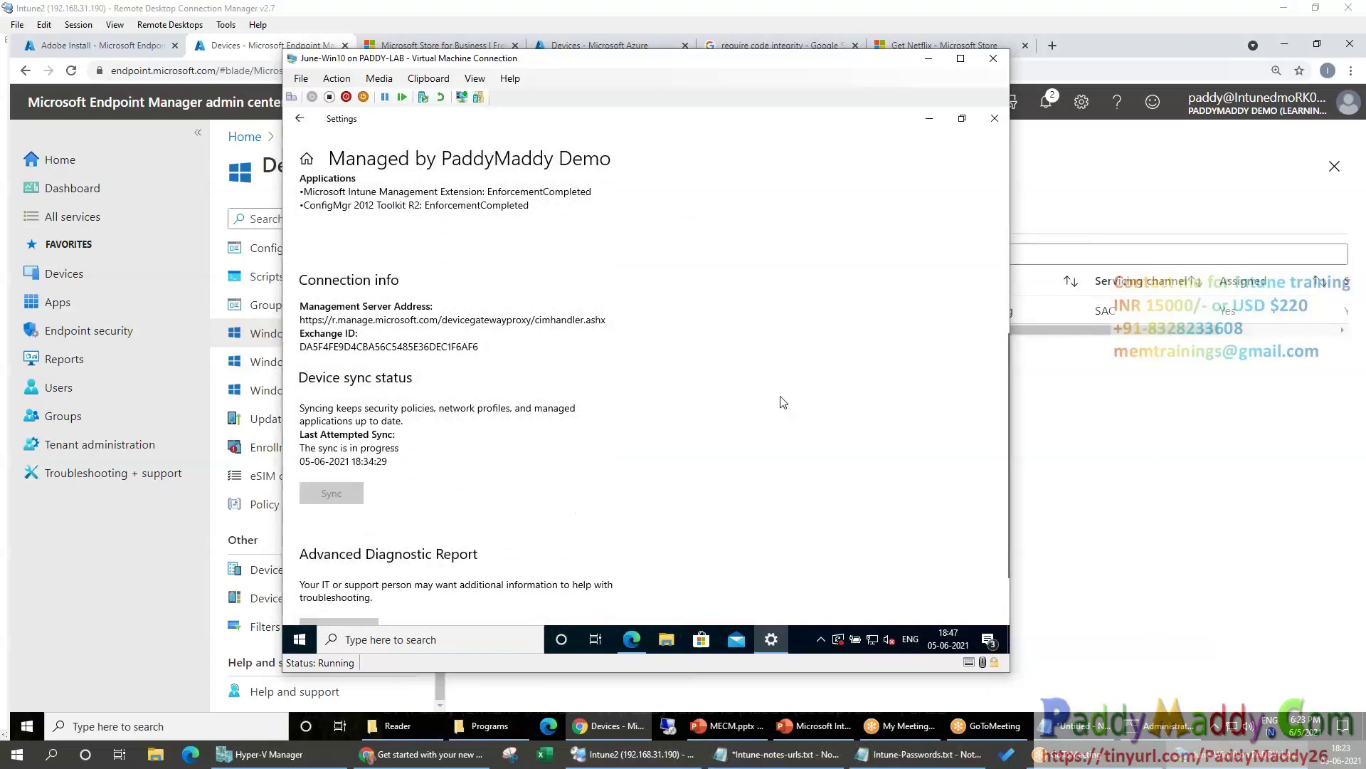
scroll(783, 402, "up", 2)
scroll(783, 402, "down", 1)
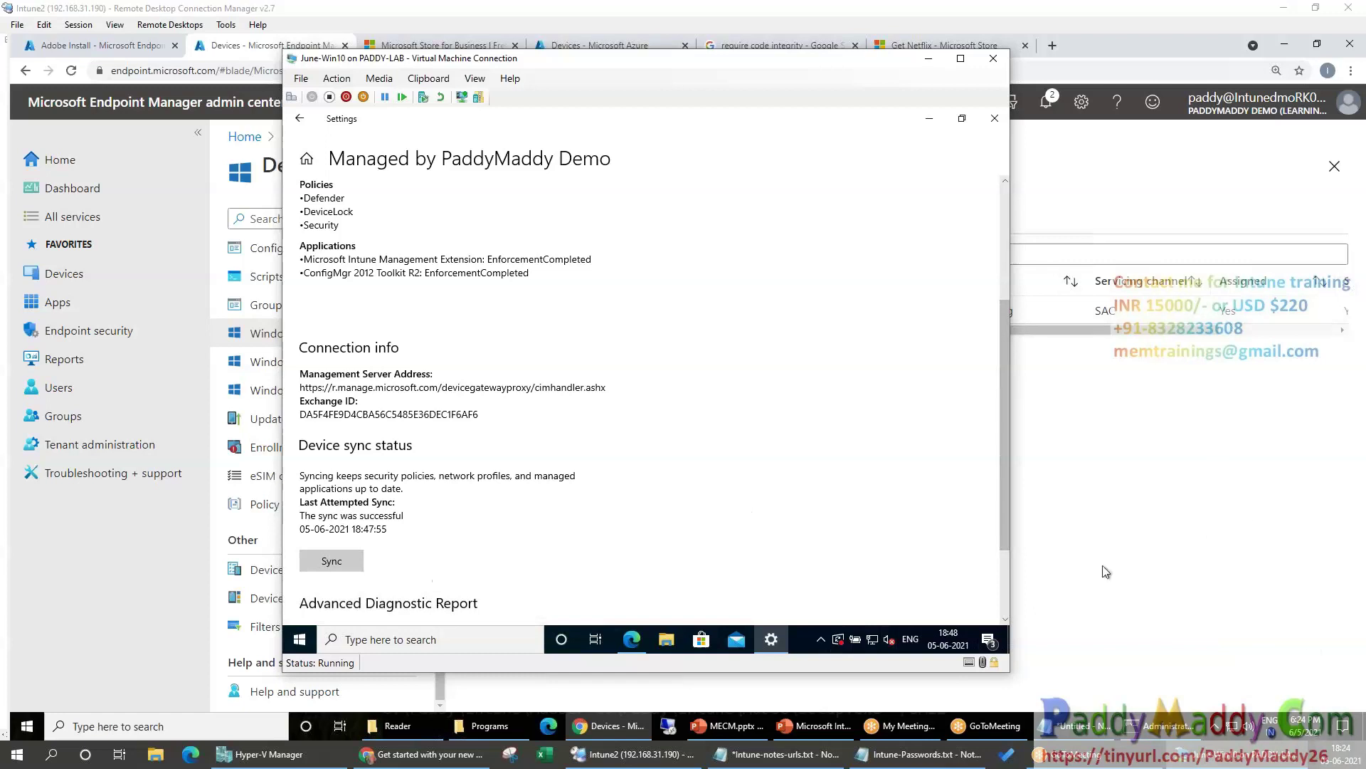
Sync the device with its work account's management and close Microsoft Edge
left_click(336, 563)
left_click(300, 118)
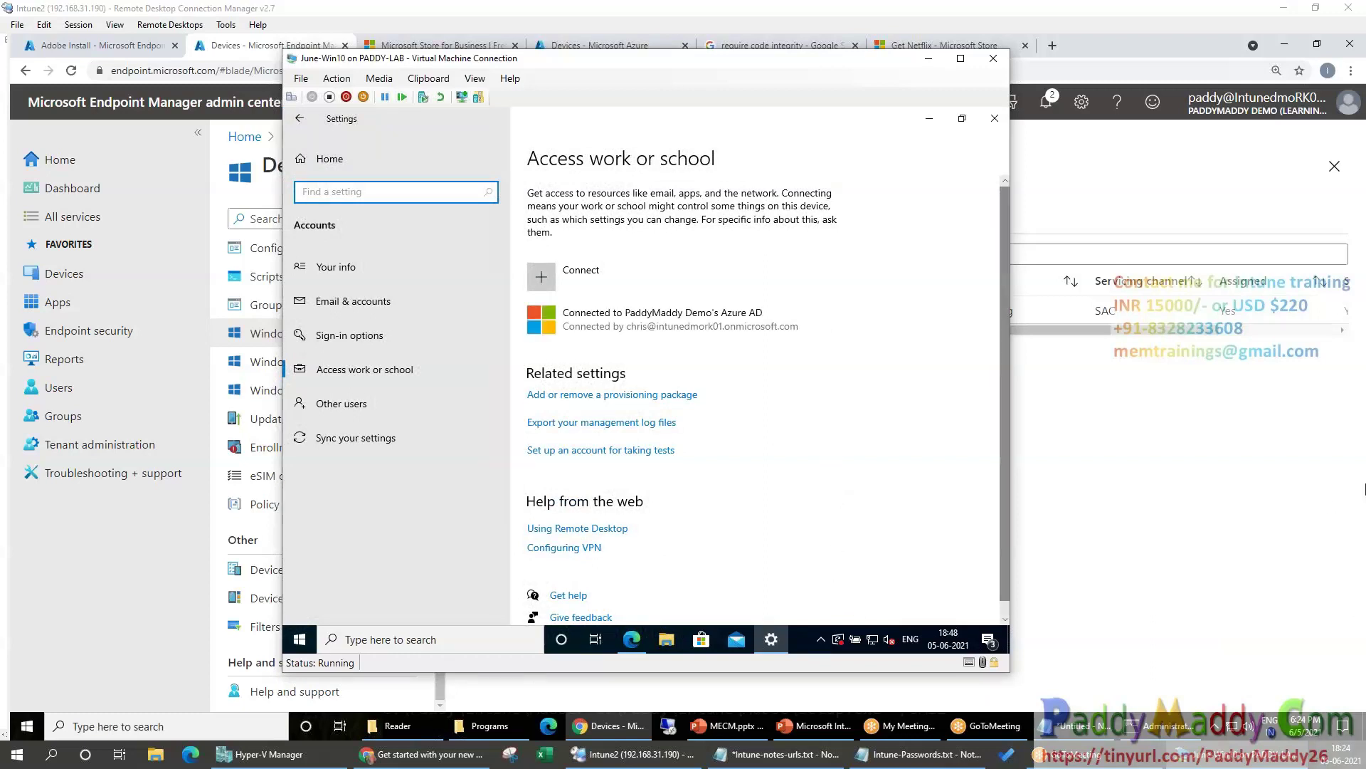
left_click(927, 122)
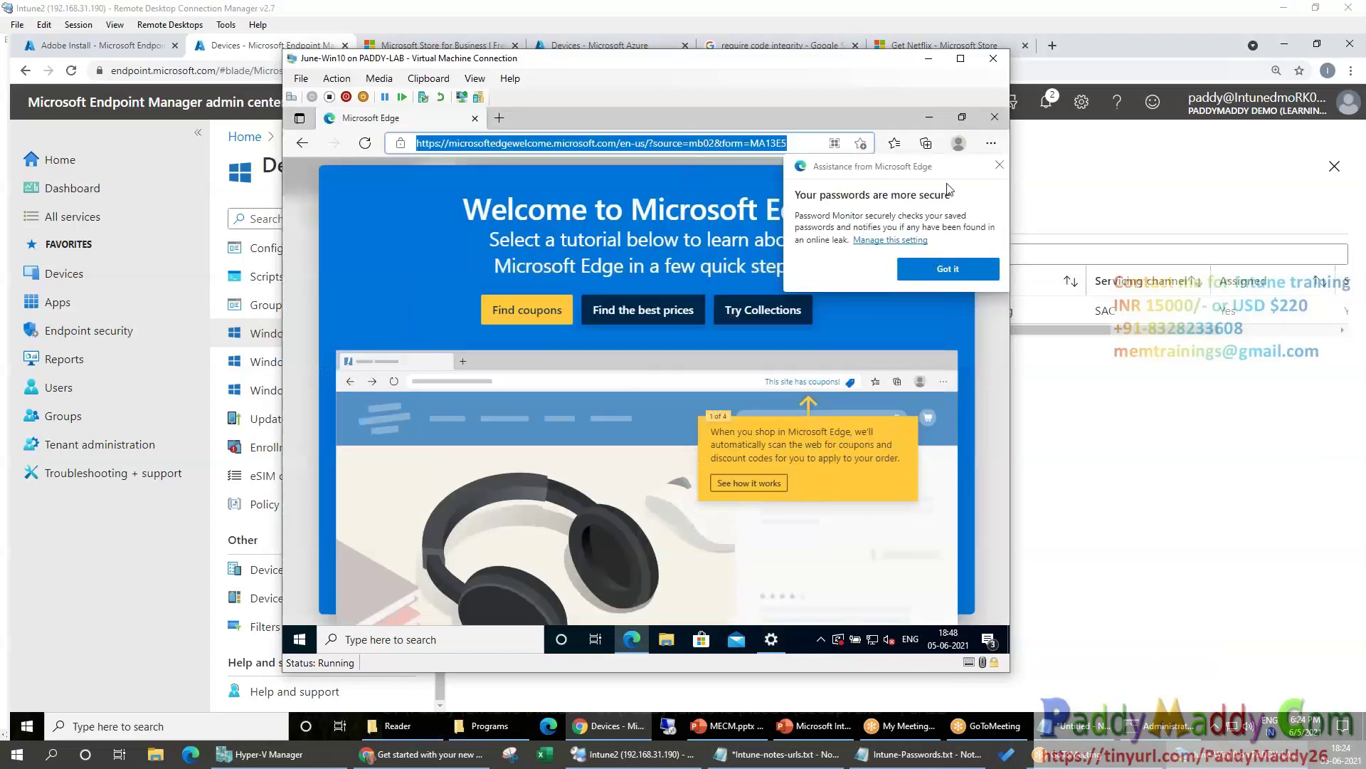
left_click(999, 166)
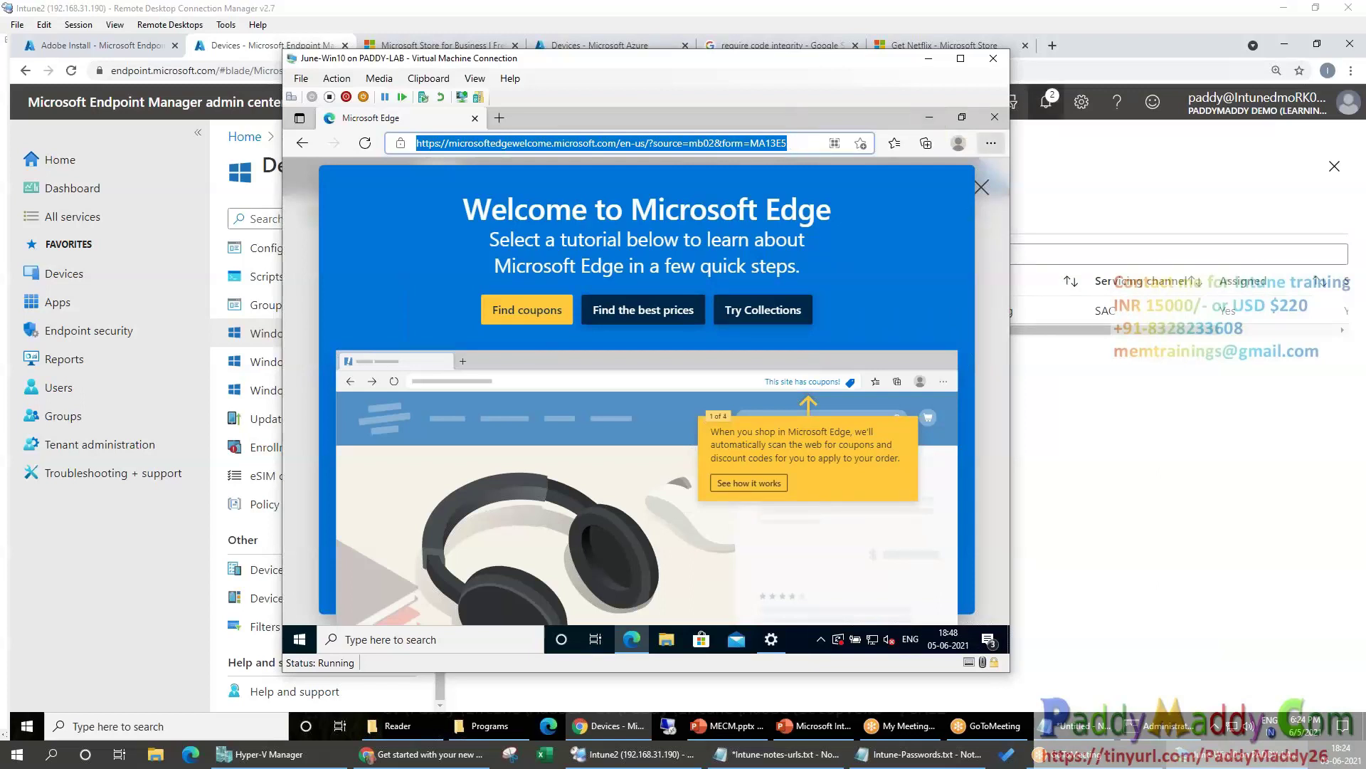
left_click(995, 118)
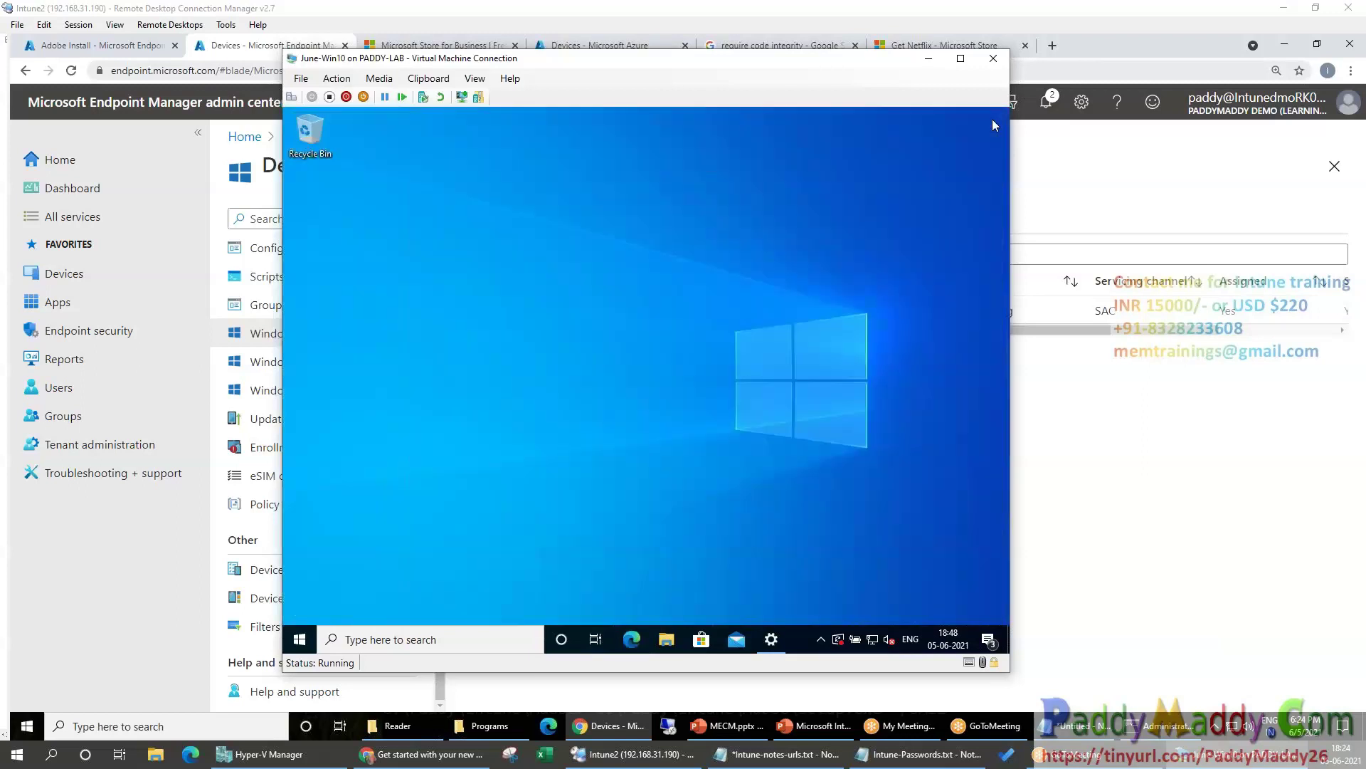
Recheck the account's sync info, now listing System and Update policies, and return to Settings Home
left_click(840, 640)
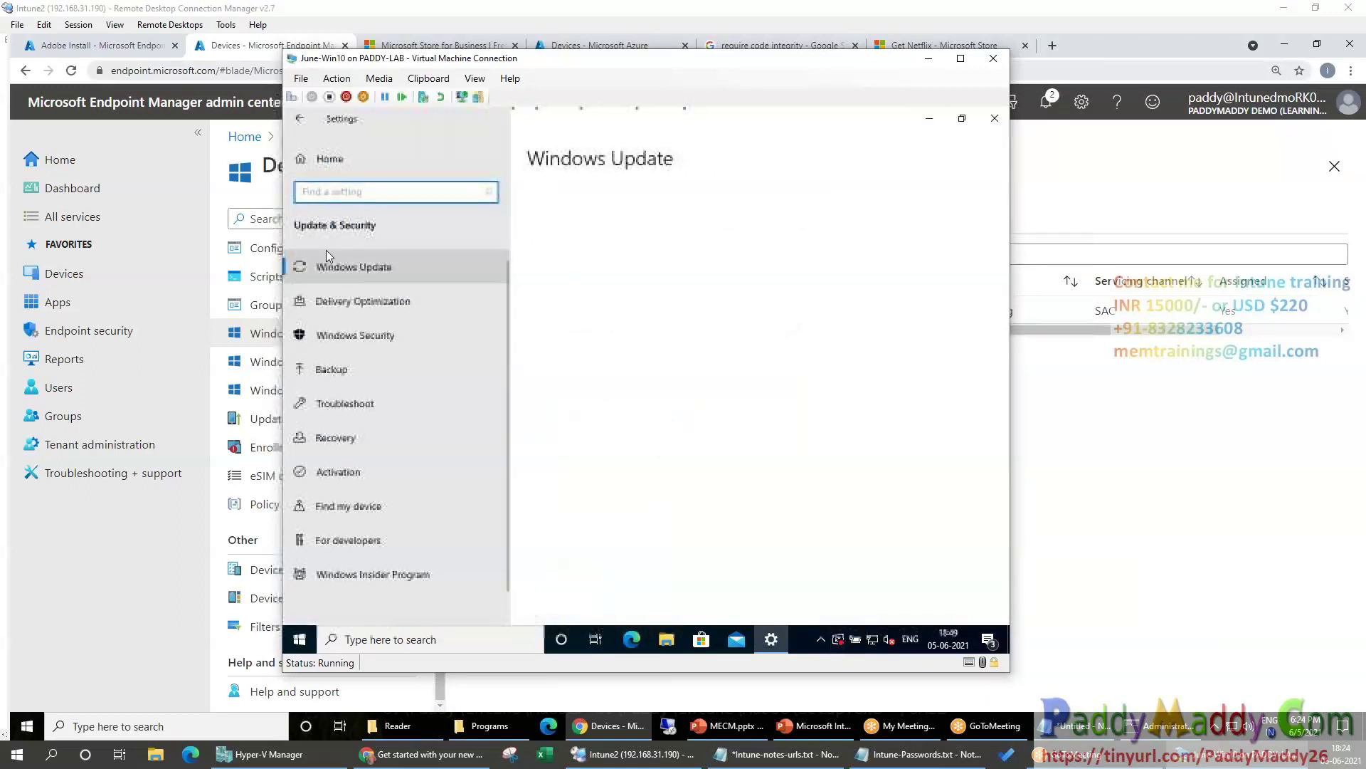
left_click(298, 120)
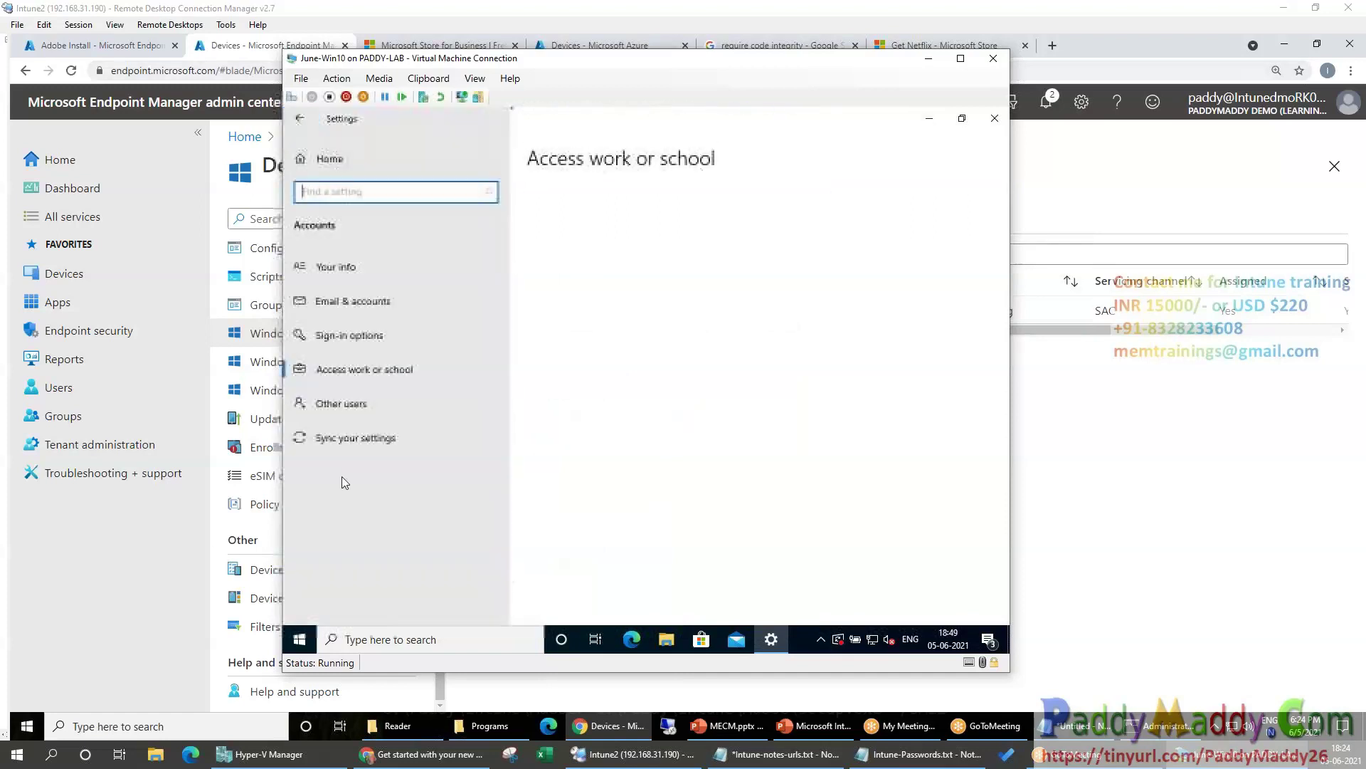
left_click(641, 318)
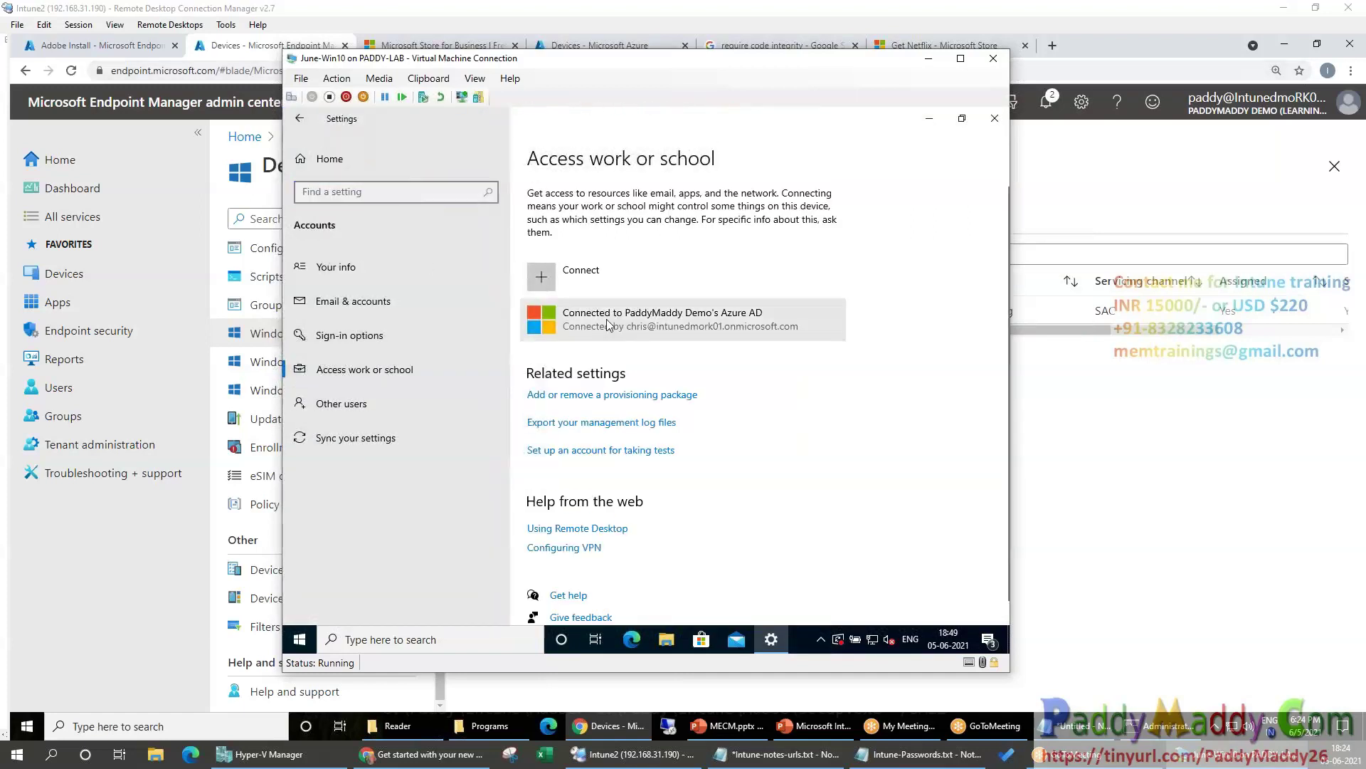
left_click(731, 379)
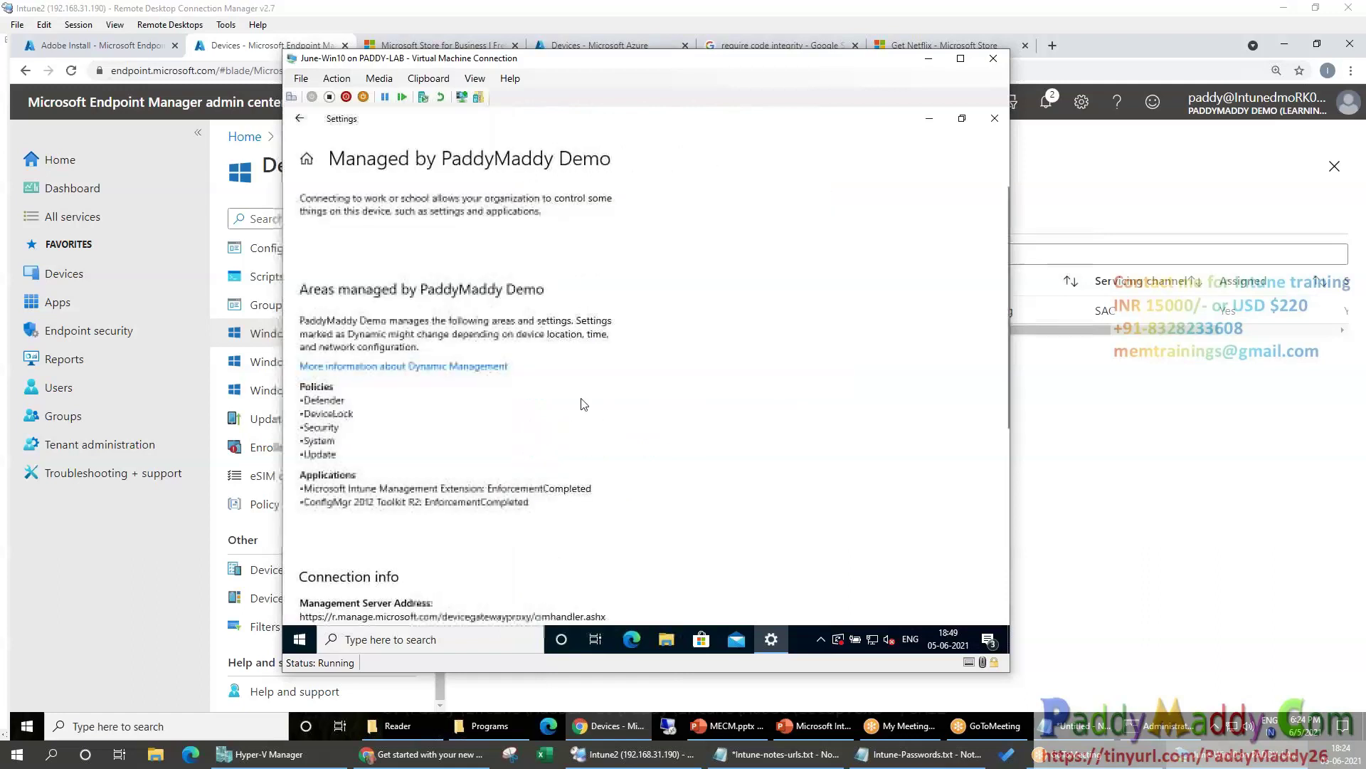
scroll(644, 532, "down", 3)
scroll(644, 533, "down", 2)
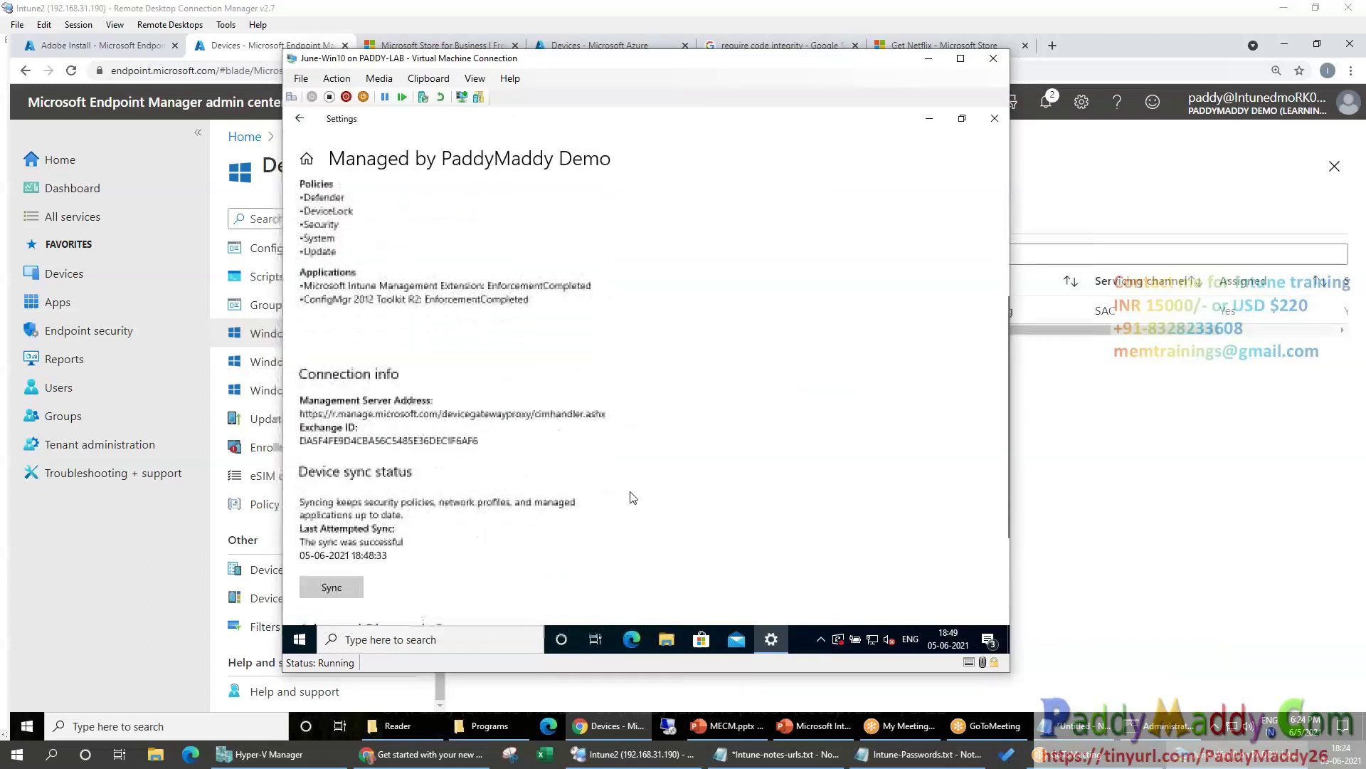
left_click(301, 122)
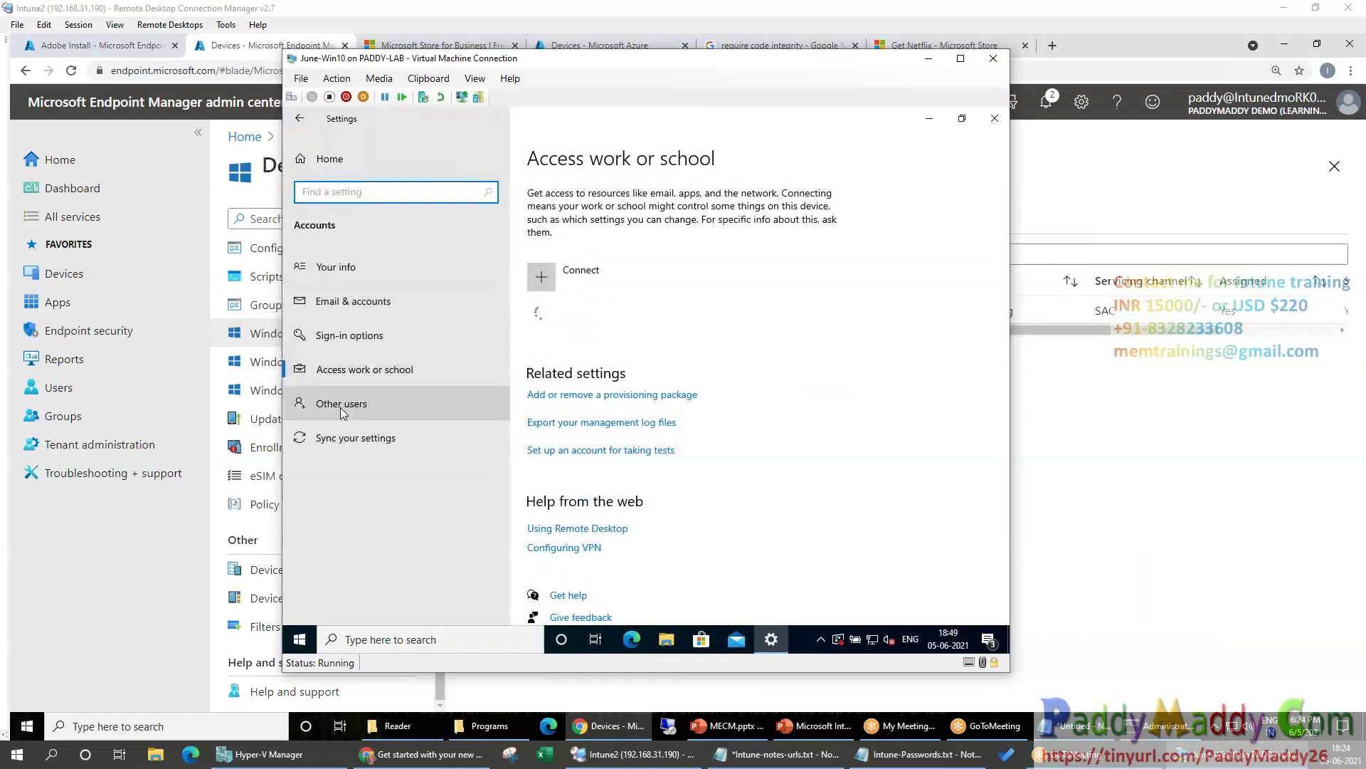
left_click(319, 156)
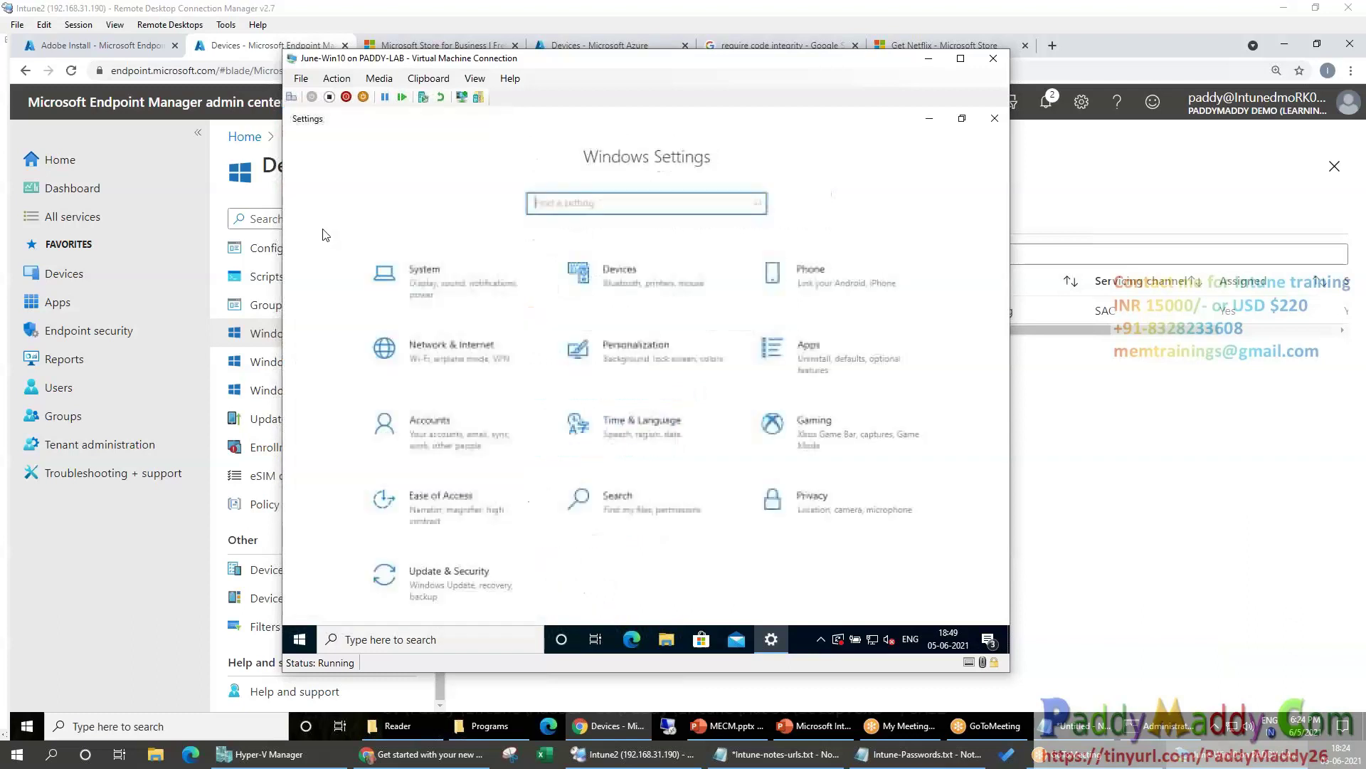
Review the organization's configured update policies in Update & Security
left_click(463, 575)
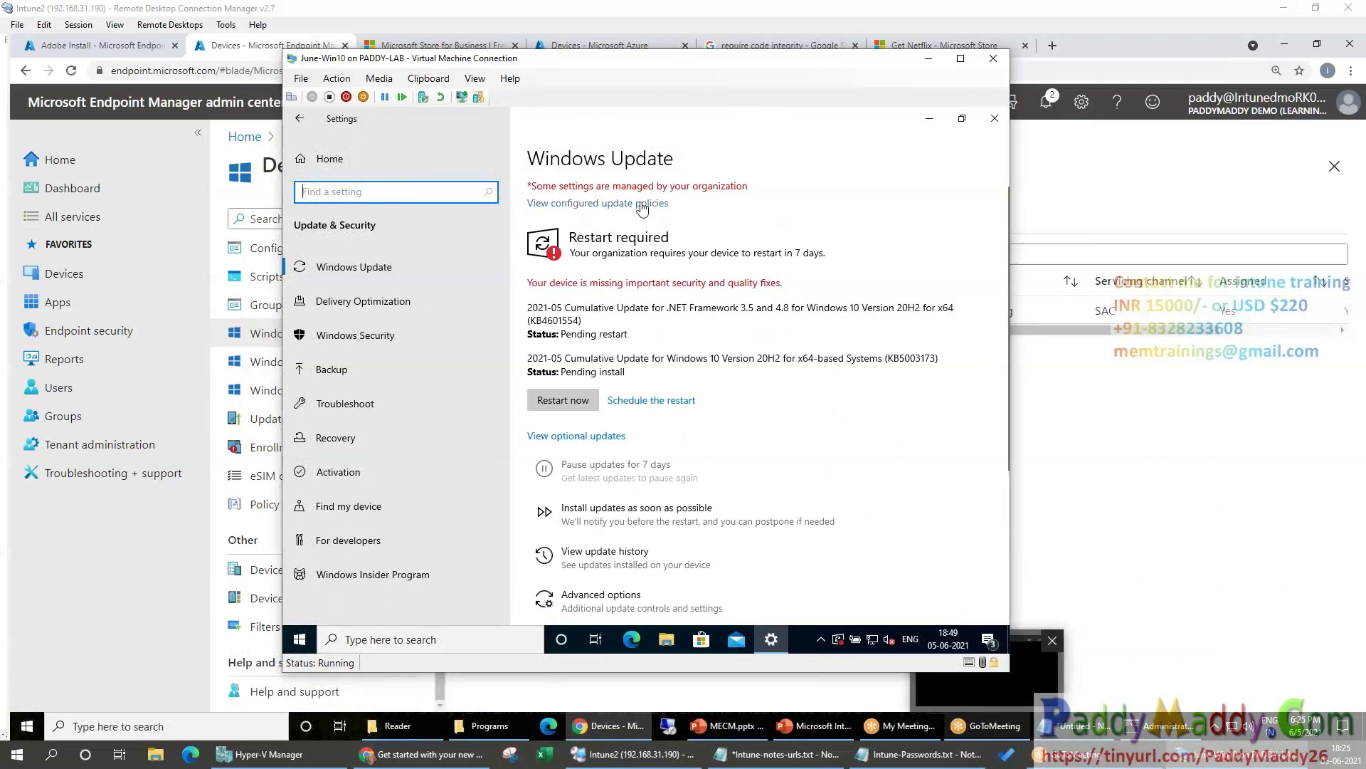
left_click(607, 204)
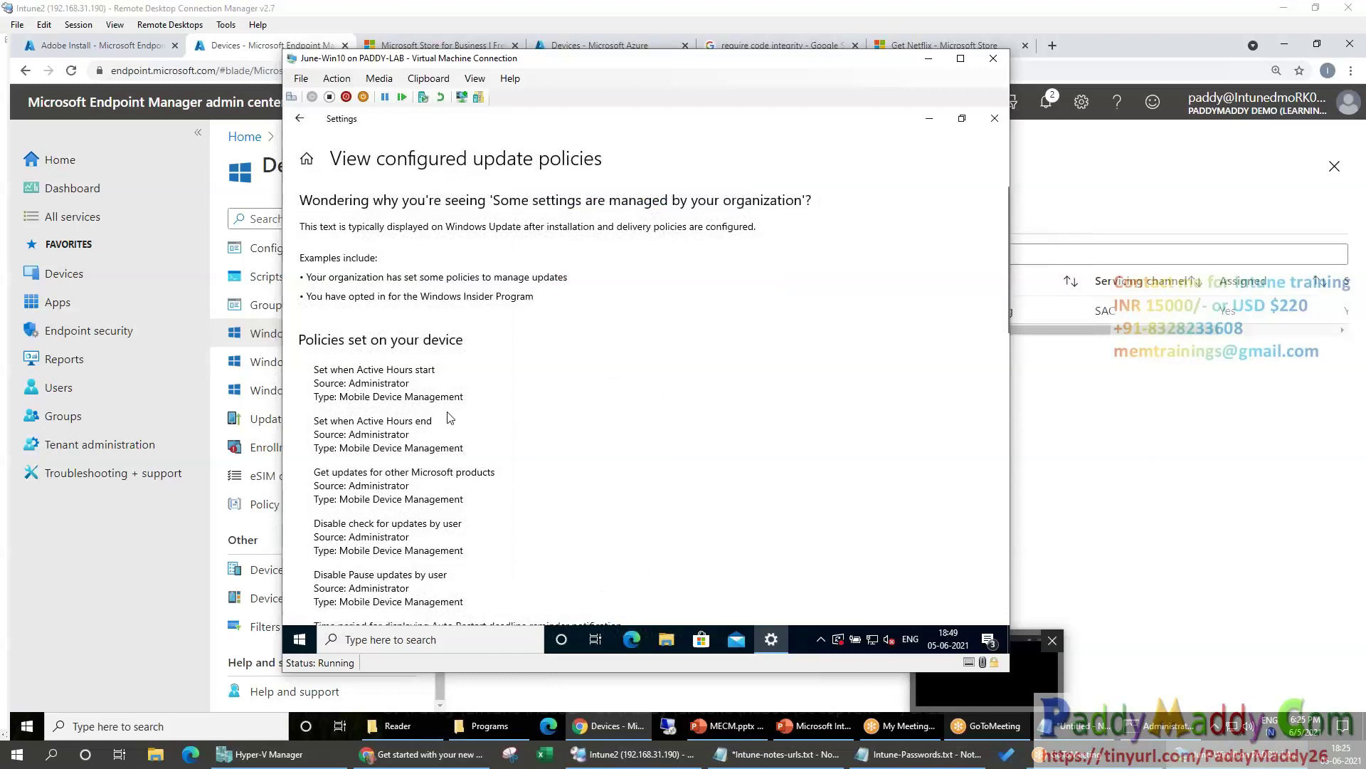
scroll(487, 461, "down", 10)
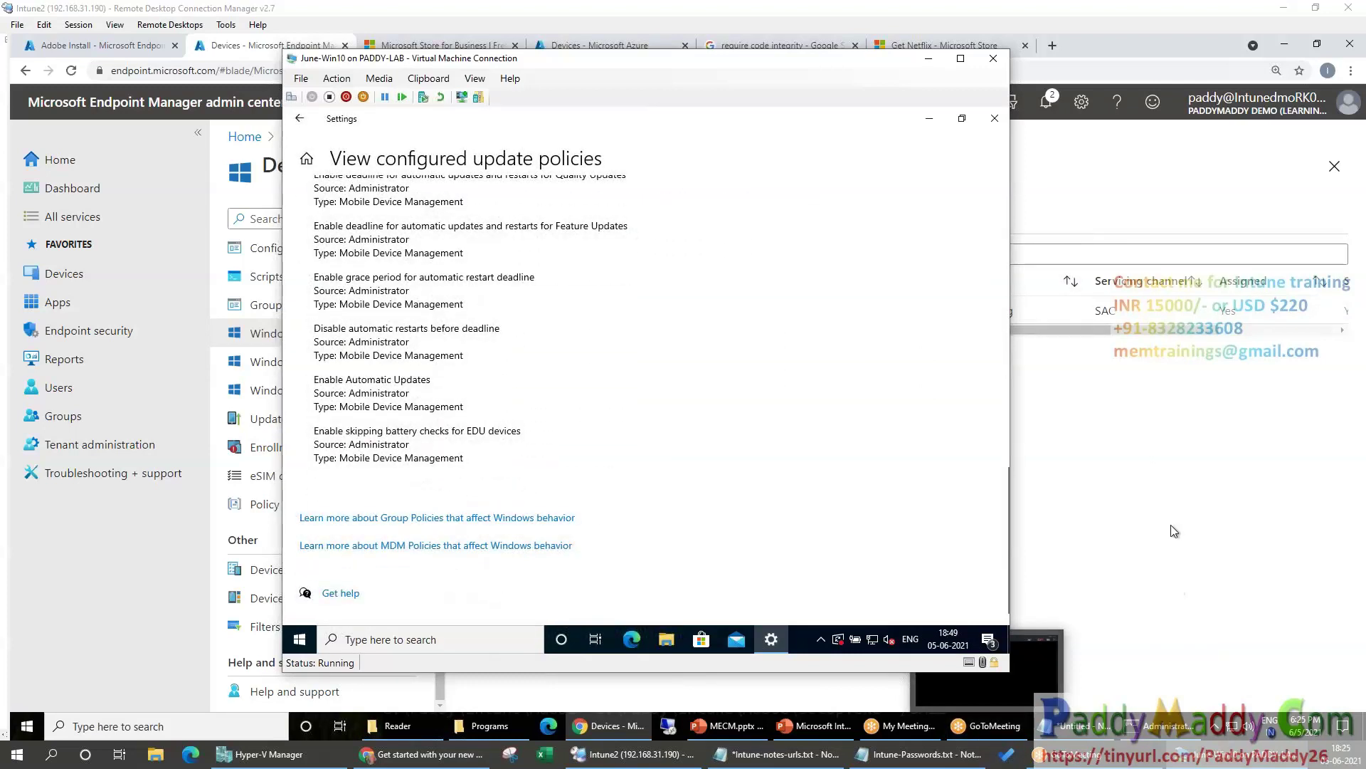
scroll(502, 458, "up", 10)
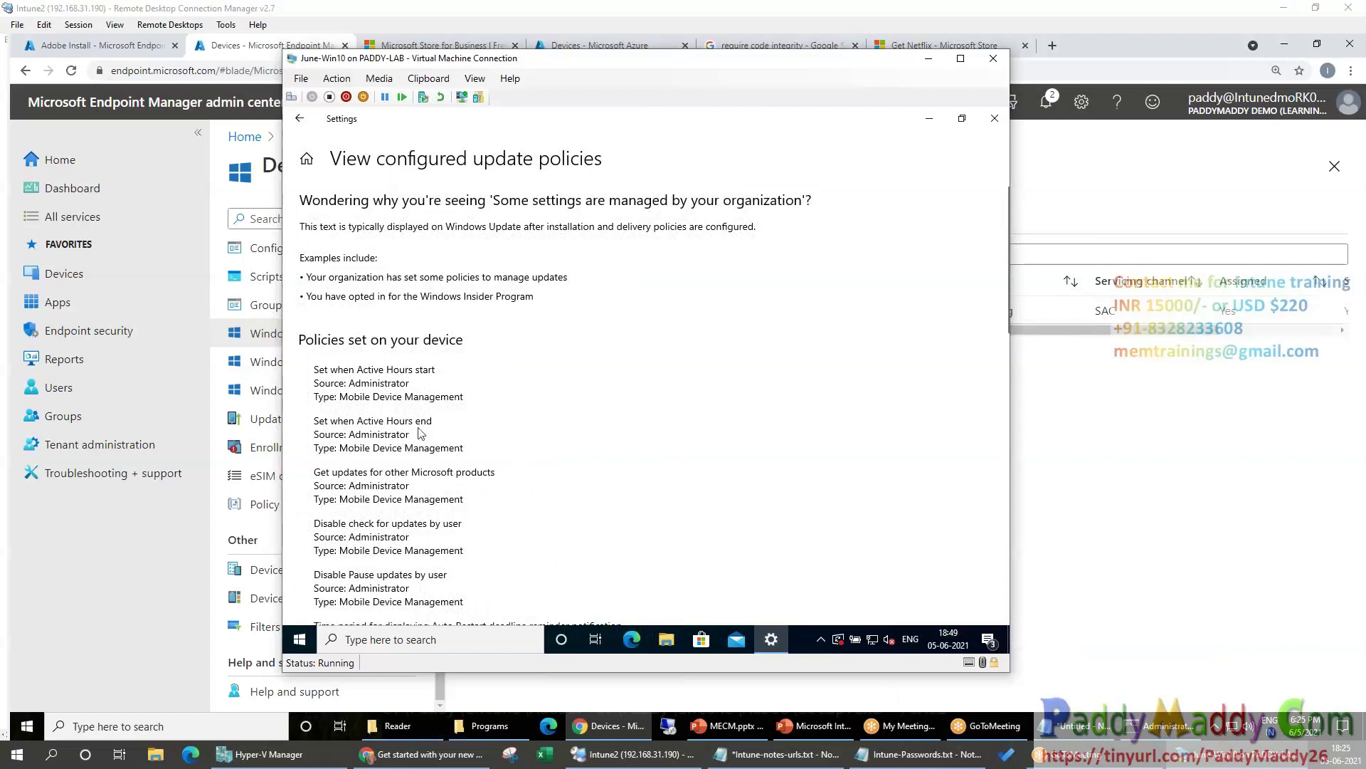
left_click(300, 118)
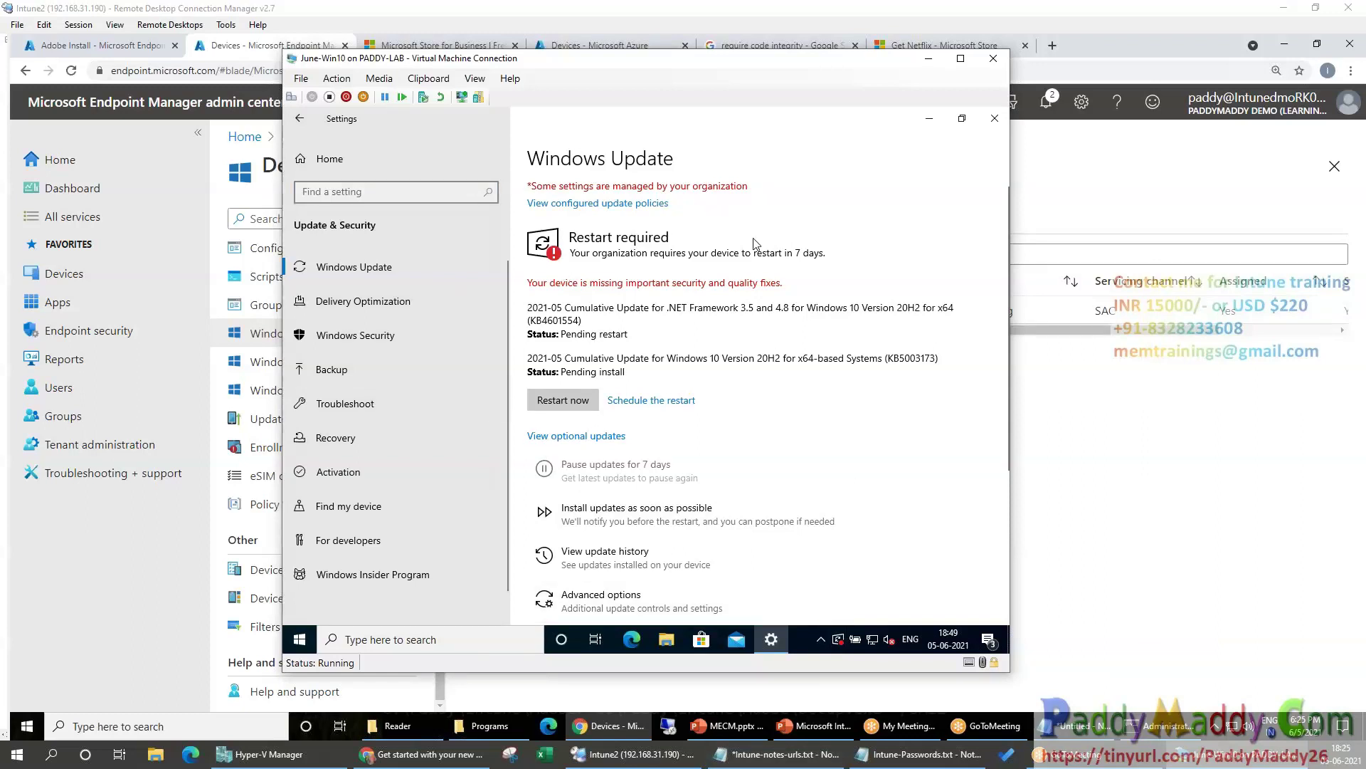
Browse the app list in the VM's Start menu
left_click(299, 641)
scroll(353, 405, "down", 5)
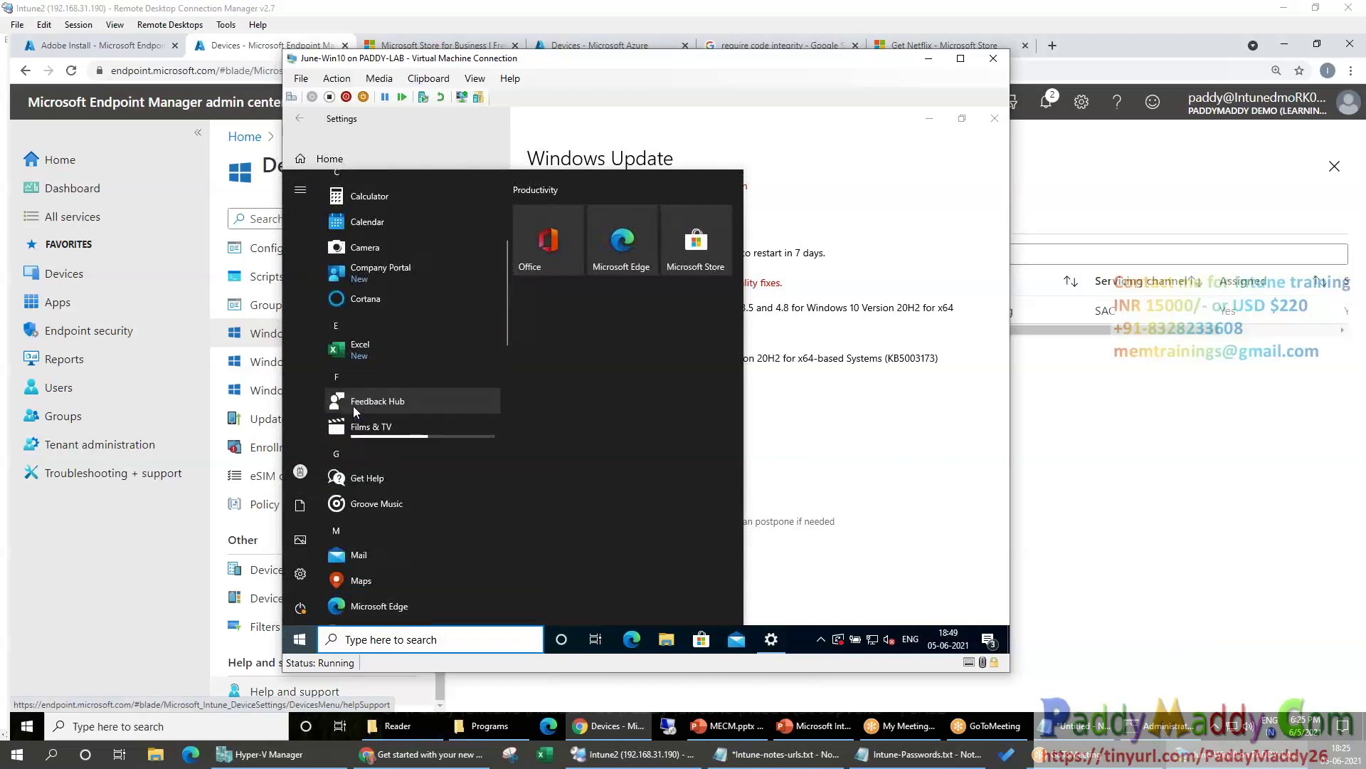
scroll(353, 406, "down", 8)
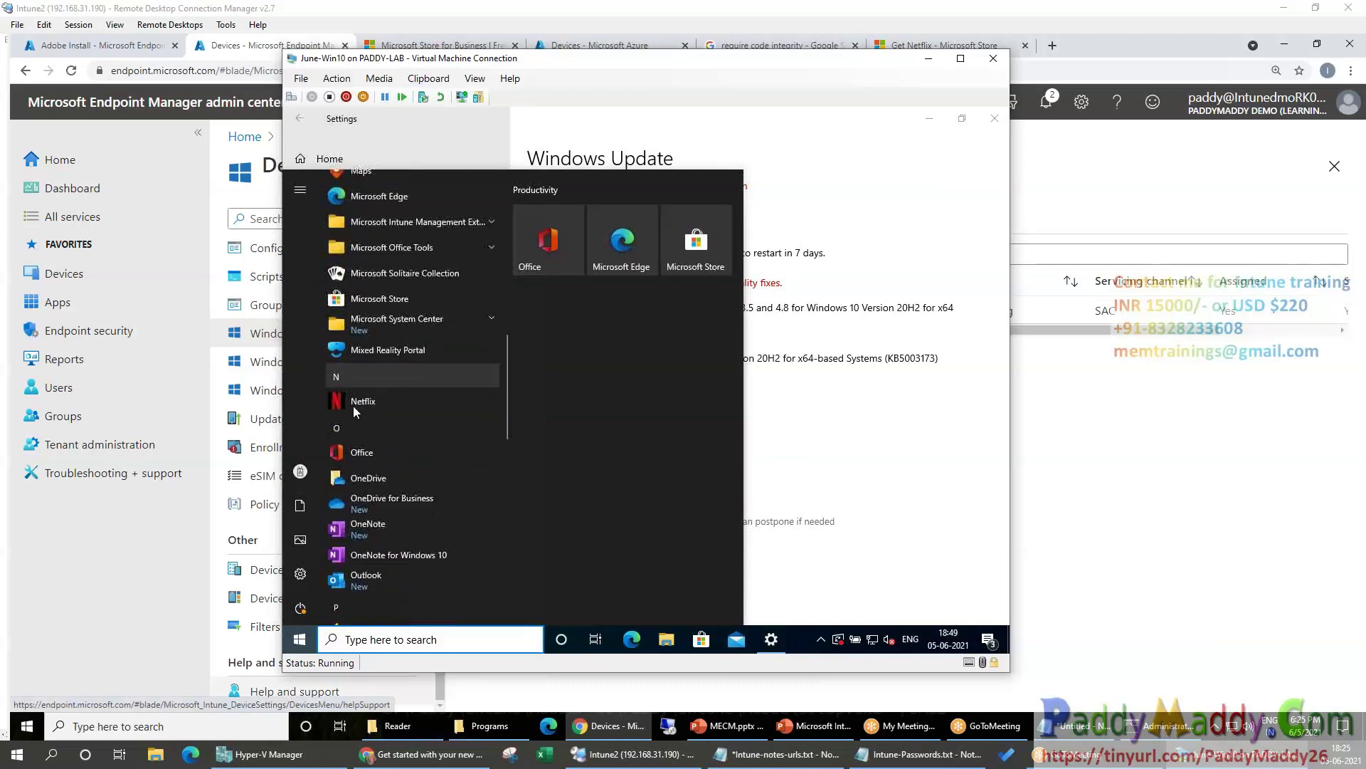
scroll(353, 405, "down", 5)
Show the Windows 10 Monthly Patching ring's properties and highlight its 30-day feature update deferral
left_click(1142, 505)
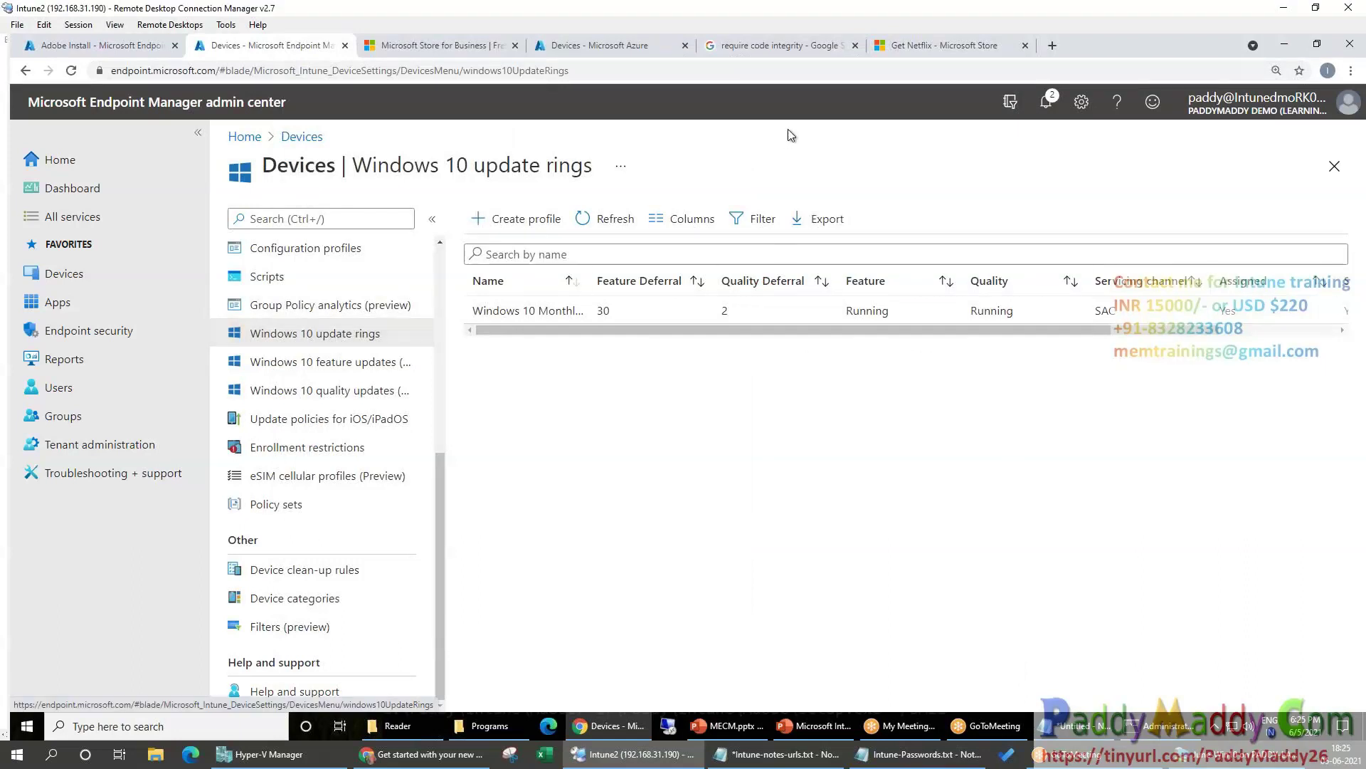
left_click(559, 311)
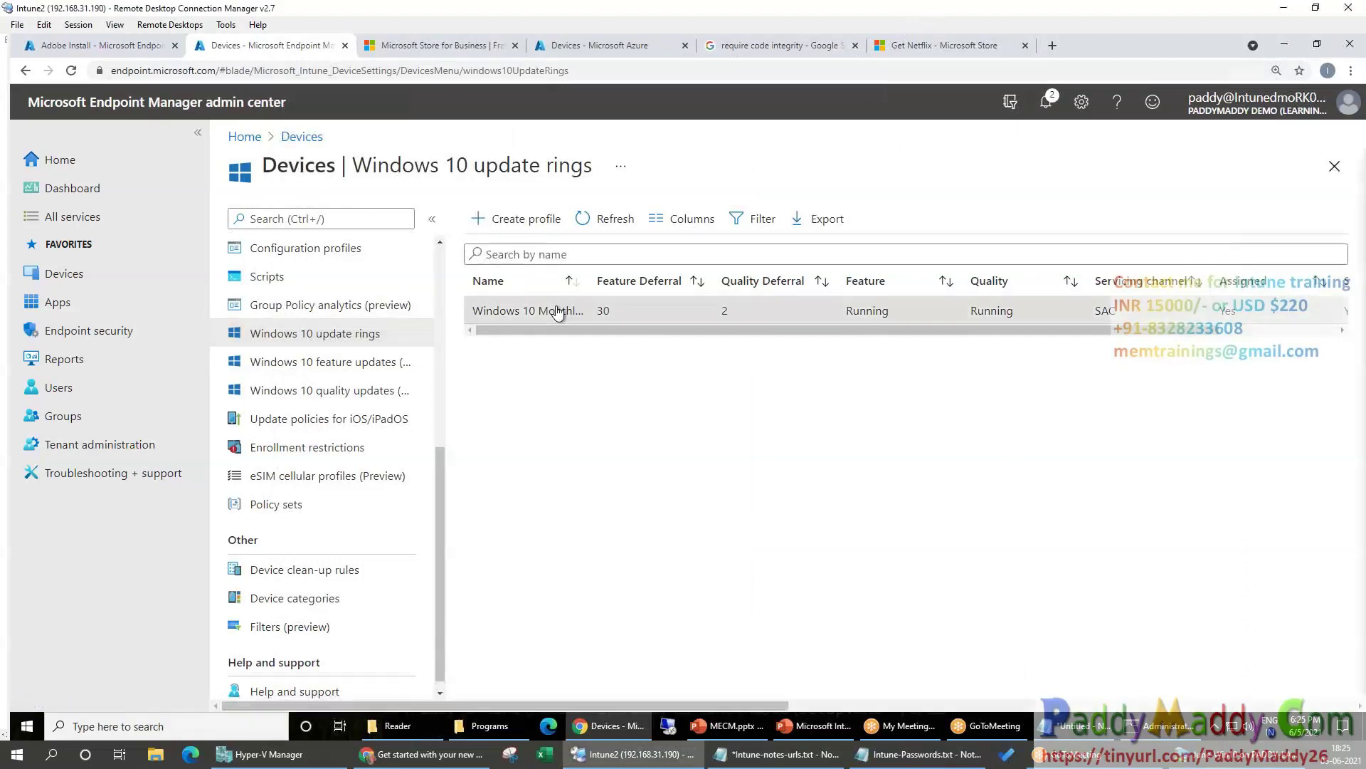
left_click(297, 325)
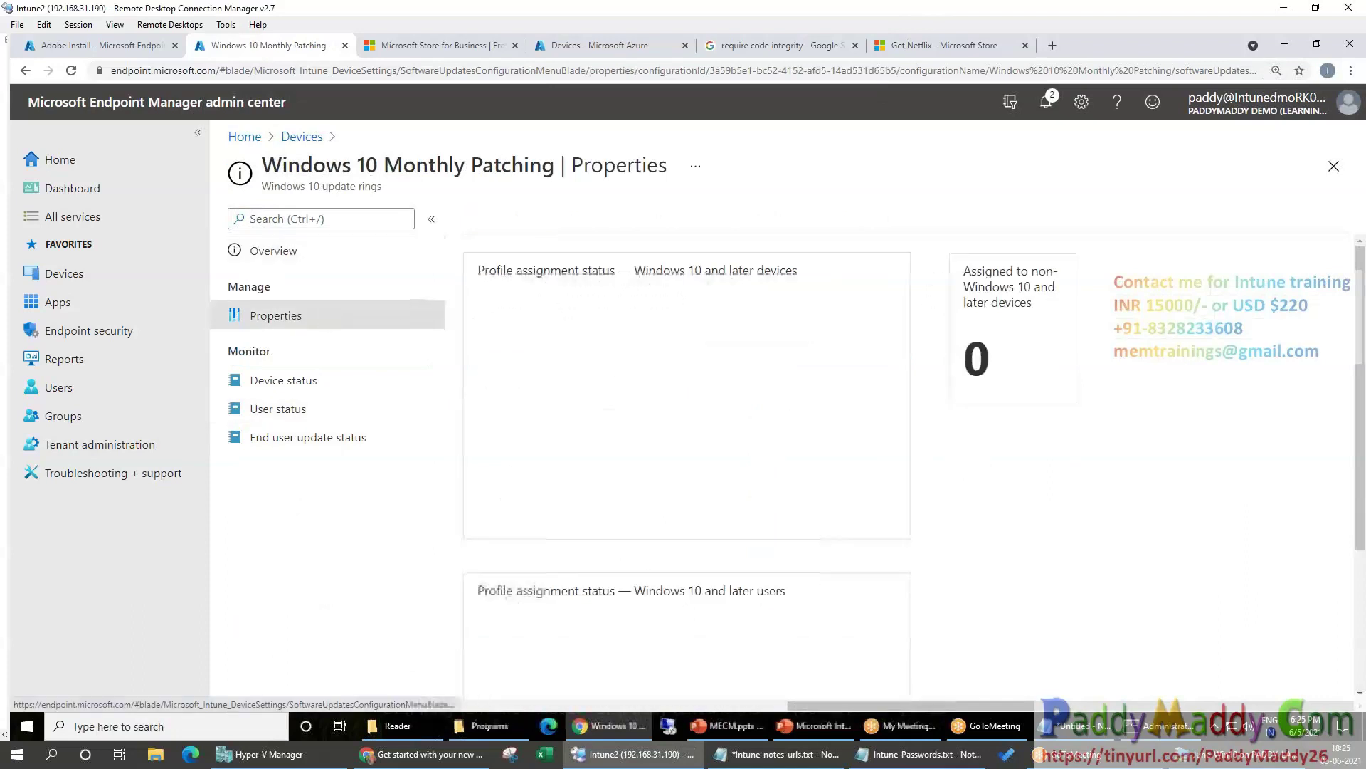
scroll(1022, 502, "down", 3)
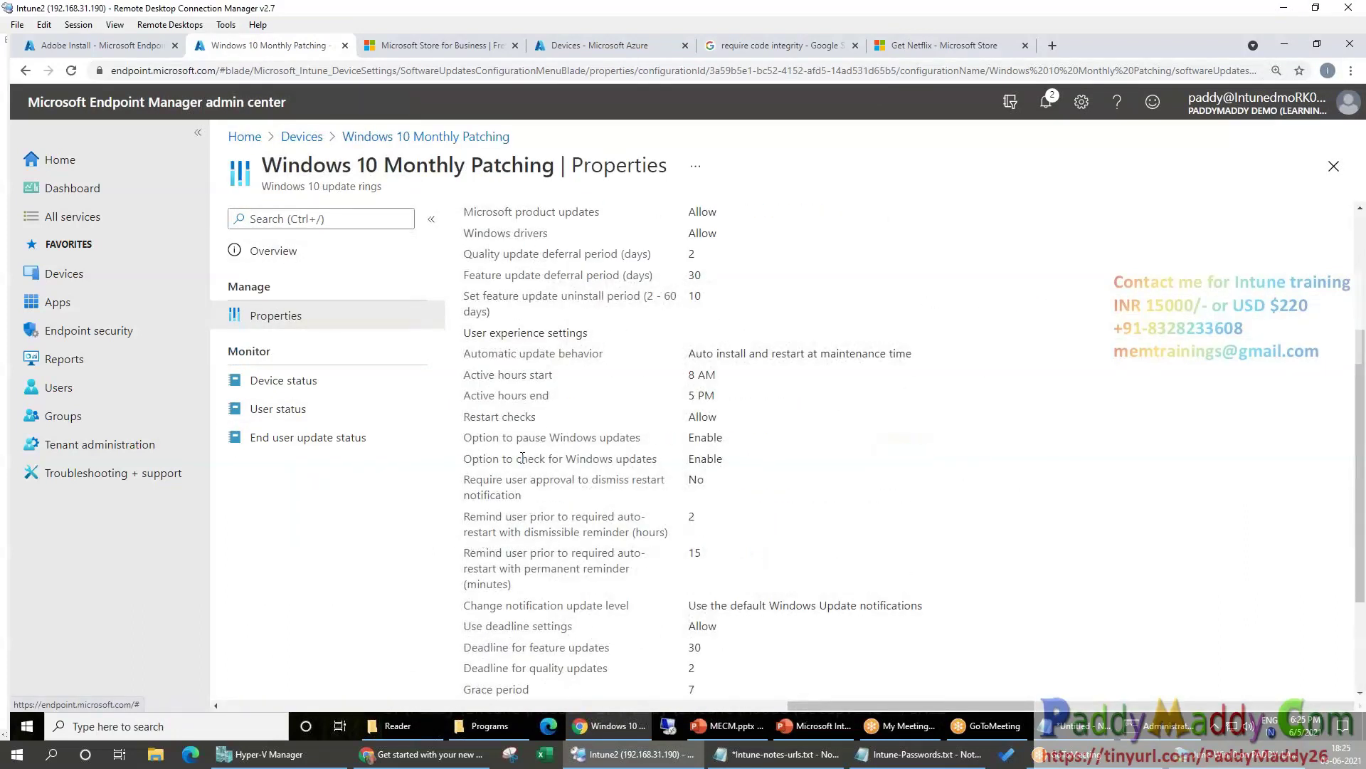
scroll(537, 496, "up", 1)
left_click_drag(473, 323, 698, 348)
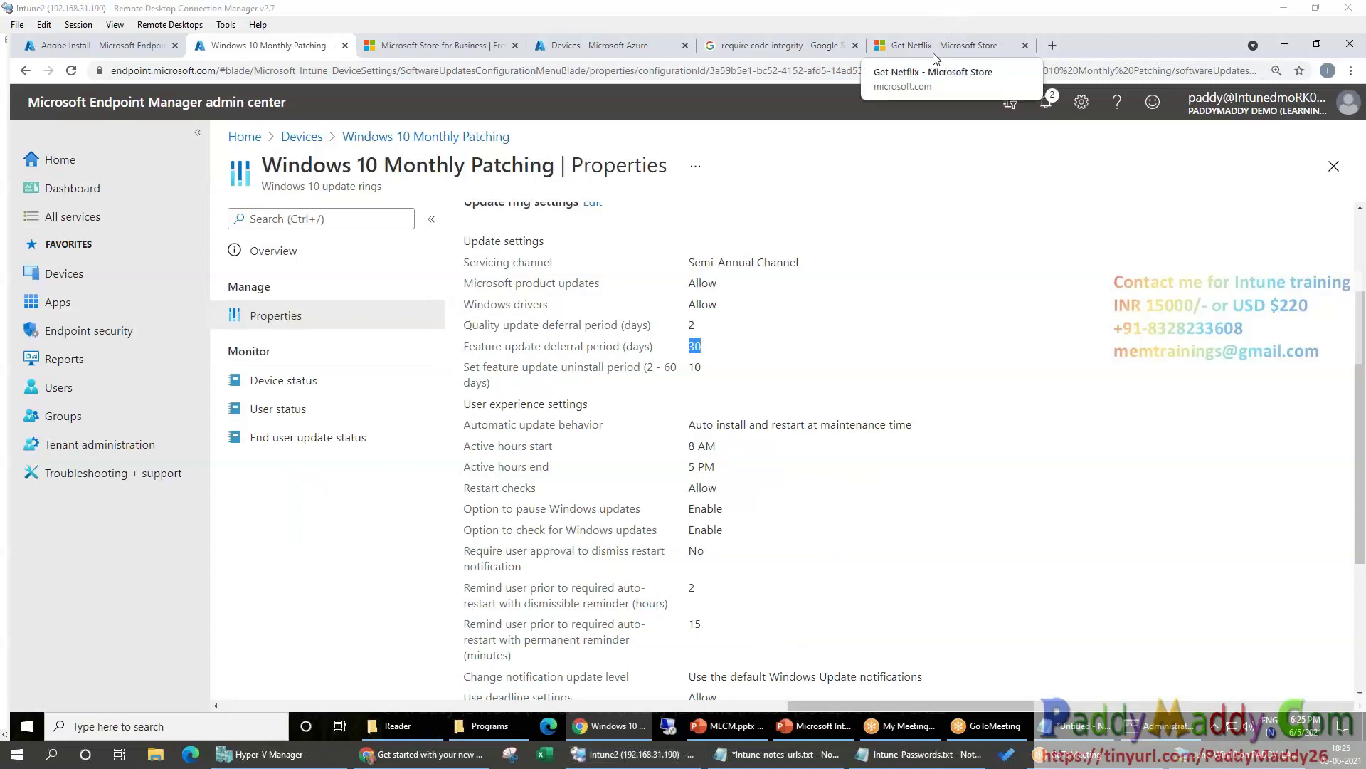
left_click_drag(871, 236, 890, 273)
mouse_move(921, 227)
left_mouse_down()
mouse_move(943, 279)
mouse_move(931, 215)
mouse_move(971, 206)
mouse_move(989, 232)
left_mouse_up()
left_click_drag(941, 274, 987, 375)
left_click_drag(987, 375, 993, 324)
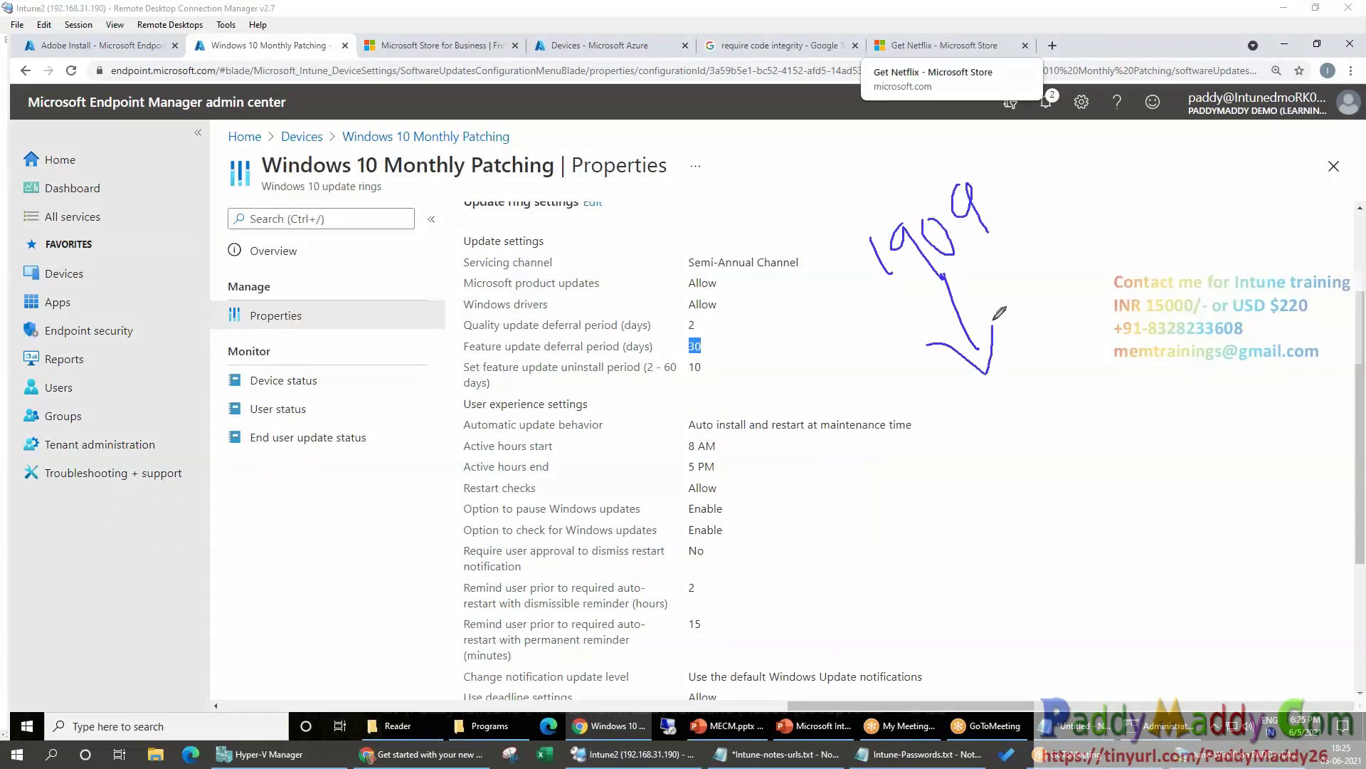
mouse_move(689, 340)
left_mouse_down()
mouse_move(686, 350)
mouse_move(705, 321)
left_mouse_up()
mouse_move(973, 418)
left_mouse_down()
mouse_move(965, 439)
mouse_move(1019, 416)
mouse_move(1034, 376)
mouse_move(1033, 410)
mouse_move(1057, 398)
left_mouse_up()
mouse_move(1067, 372)
left_mouse_down()
mouse_move(1083, 363)
mouse_move(1071, 402)
mouse_move(1128, 407)
left_mouse_up()
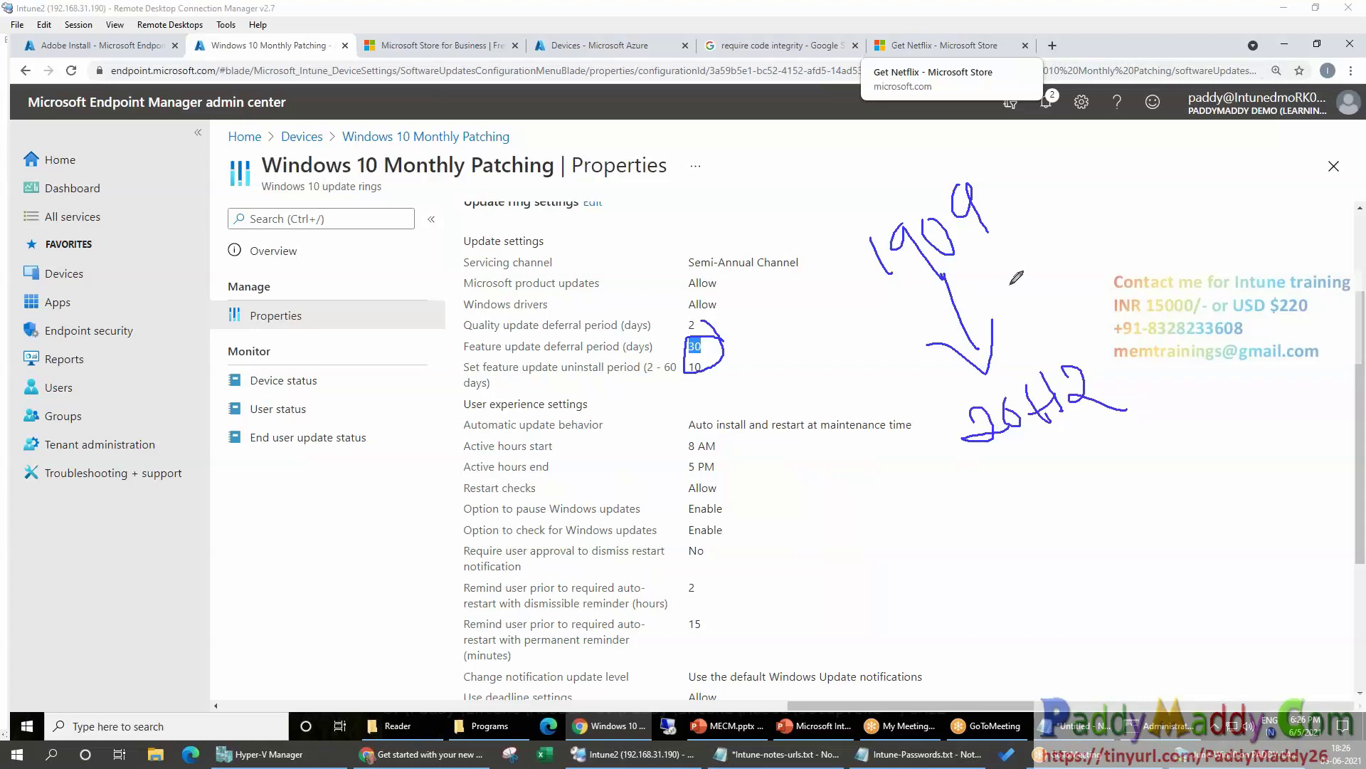
mouse_move(1112, 351)
left_mouse_down()
mouse_move(957, 476)
mouse_move(1103, 350)
mouse_move(1089, 352)
mouse_move(1110, 318)
mouse_move(1099, 260)
mouse_move(1138, 292)
mouse_move(1113, 242)
mouse_move(1065, 242)
left_mouse_up()
left_click_drag(1157, 232, 1138, 228)
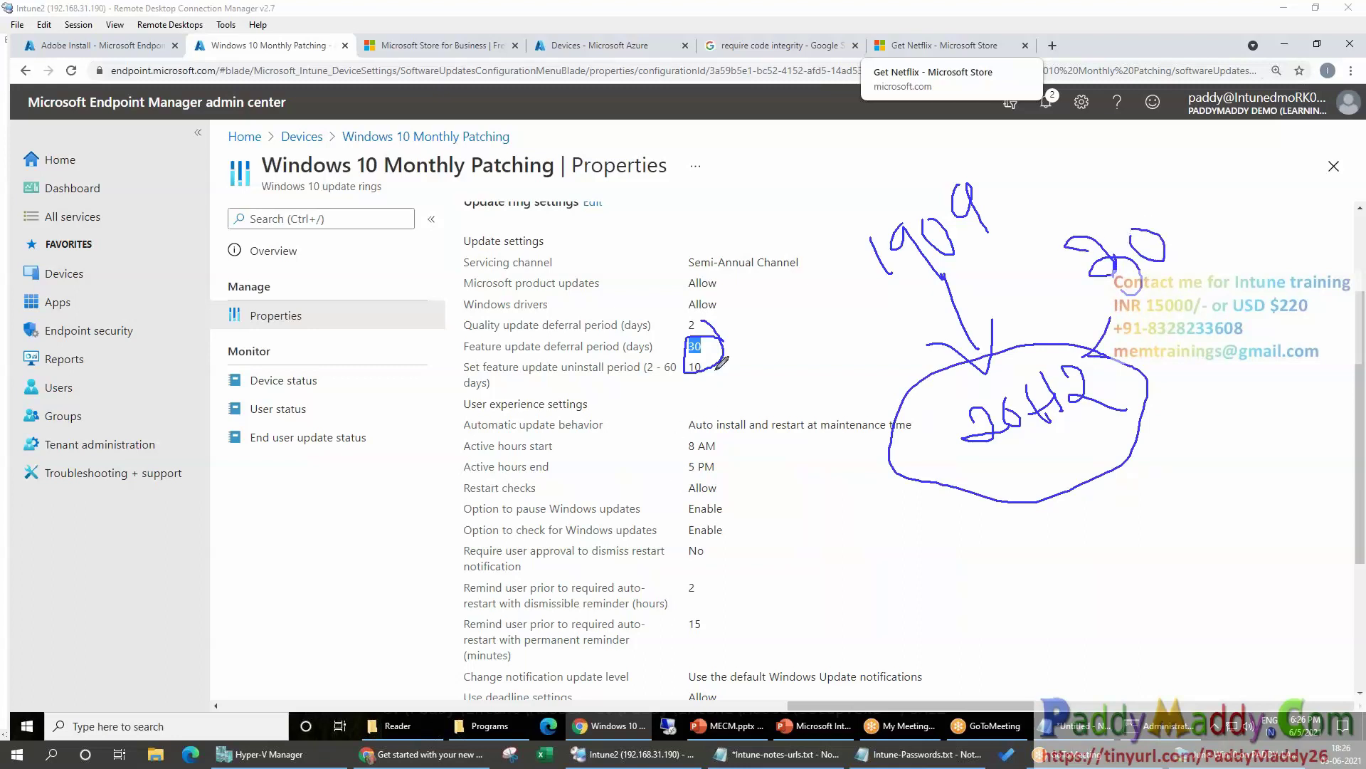
left_click_drag(716, 352, 952, 396)
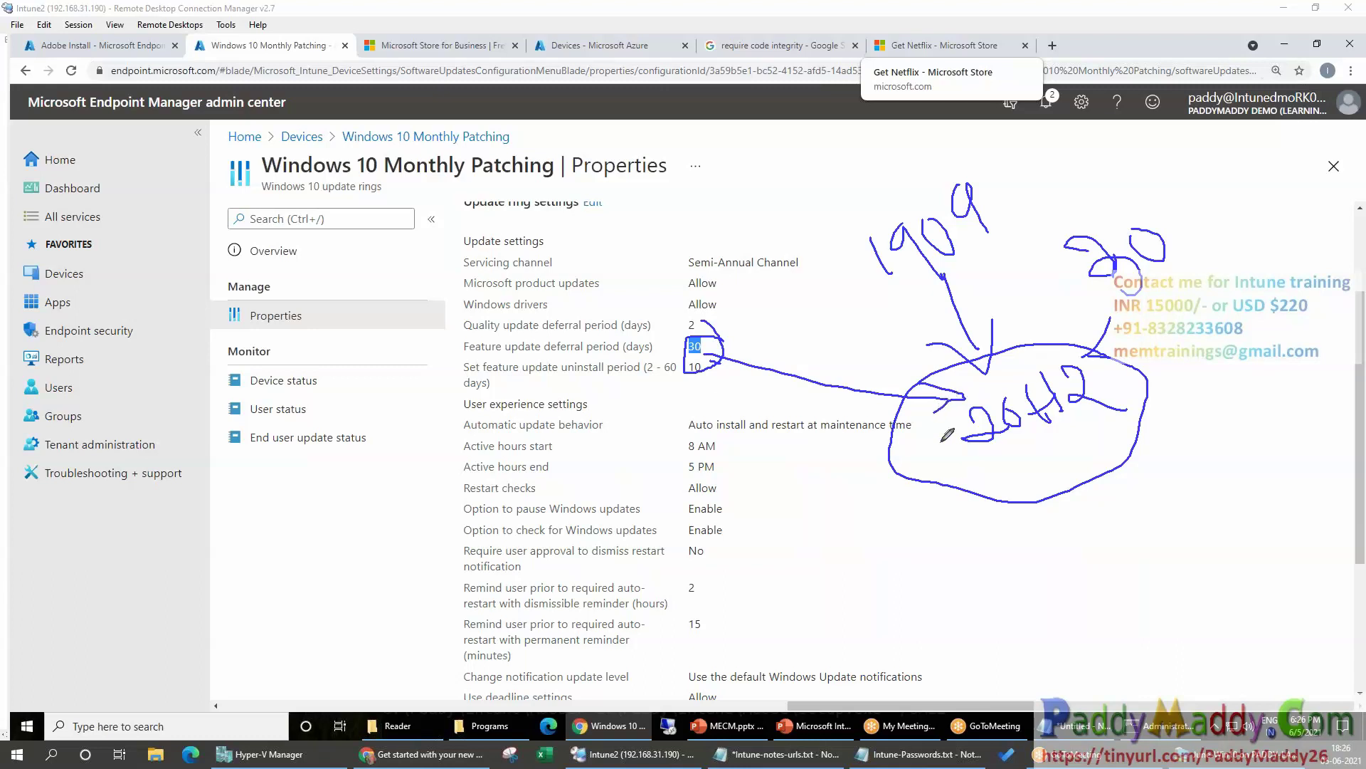
left_click_drag(710, 348, 770, 348)
mouse_move(669, 139)
left_mouse_down()
mouse_move(679, 160)
mouse_move(729, 117)
mouse_move(758, 125)
mouse_move(791, 140)
mouse_move(782, 203)
mouse_move(825, 173)
mouse_move(892, 205)
mouse_move(919, 200)
mouse_move(898, 213)
left_mouse_up()
mouse_move(758, 174)
left_mouse_down()
mouse_move(765, 189)
mouse_move(1097, 286)
left_mouse_up()
left_click_drag(1097, 286, 1073, 298)
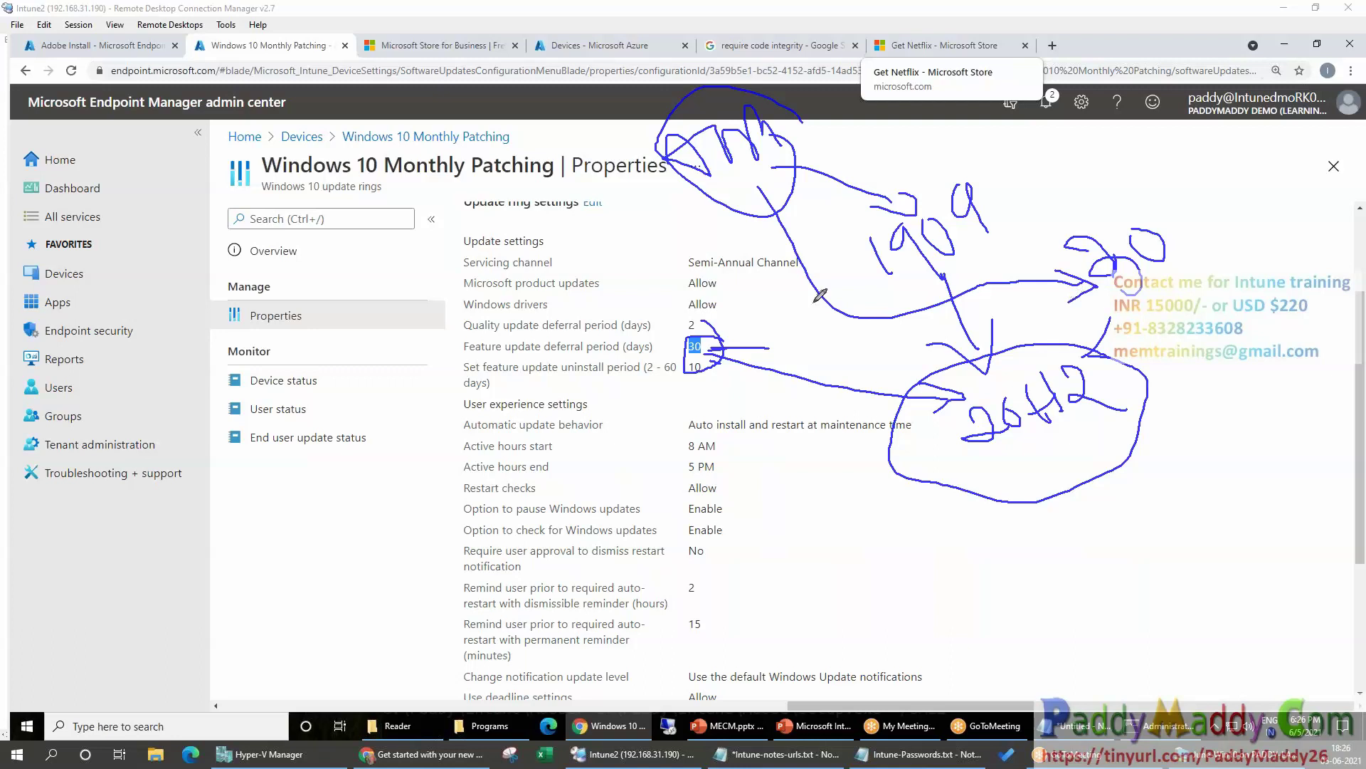
mouse_move(762, 168)
left_mouse_down()
mouse_move(1310, 346)
mouse_move(1086, 441)
mouse_move(1123, 403)
mouse_move(1074, 409)
mouse_move(1078, 441)
mouse_move(1080, 395)
mouse_move(1075, 438)
mouse_move(1117, 405)
mouse_move(1078, 456)
mouse_move(1087, 398)
mouse_move(1075, 416)
mouse_move(1093, 394)
mouse_move(1150, 411)
mouse_move(1089, 466)
left_mouse_up()
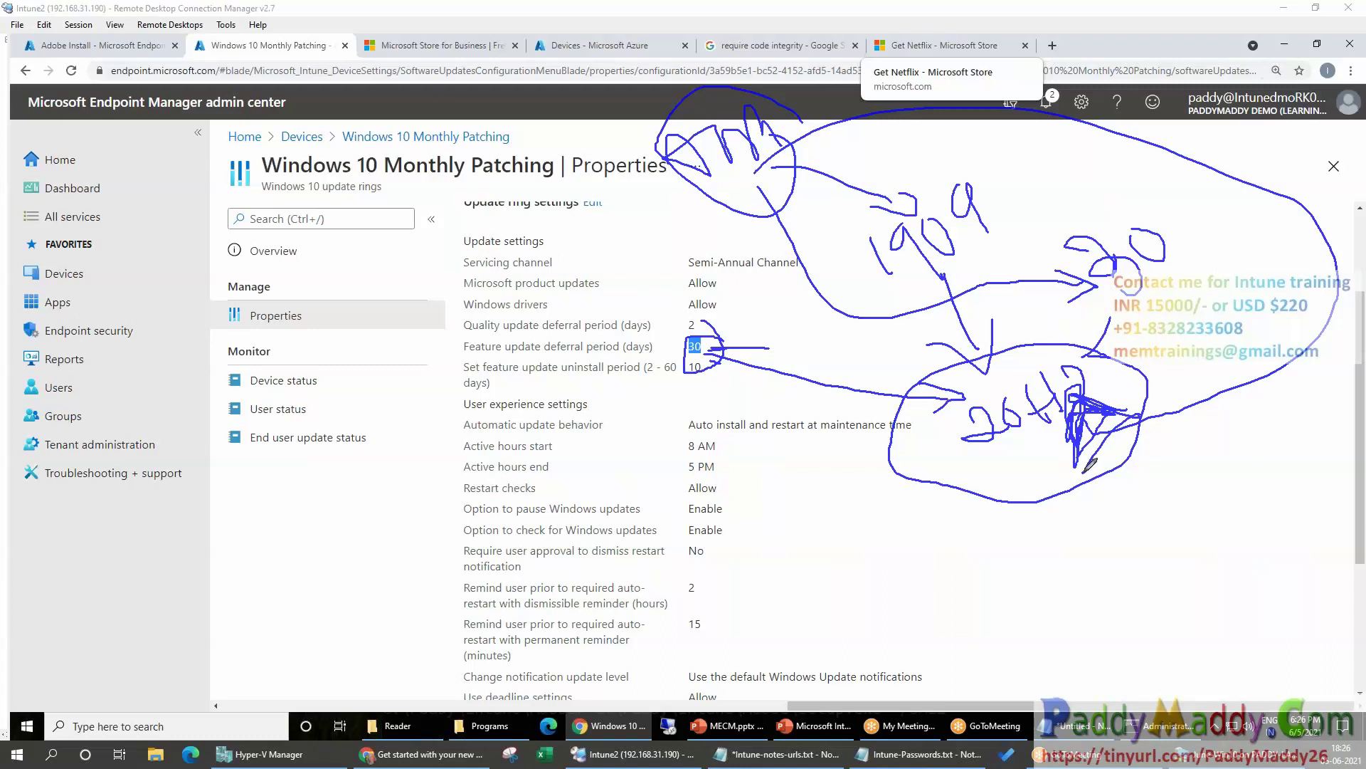
mouse_move(1021, 490)
left_mouse_down()
mouse_move(1012, 556)
mouse_move(1032, 550)
mouse_move(995, 662)
mouse_move(1043, 594)
mouse_move(1059, 606)
mouse_move(1096, 598)
mouse_move(964, 633)
mouse_move(1078, 557)
left_mouse_up()
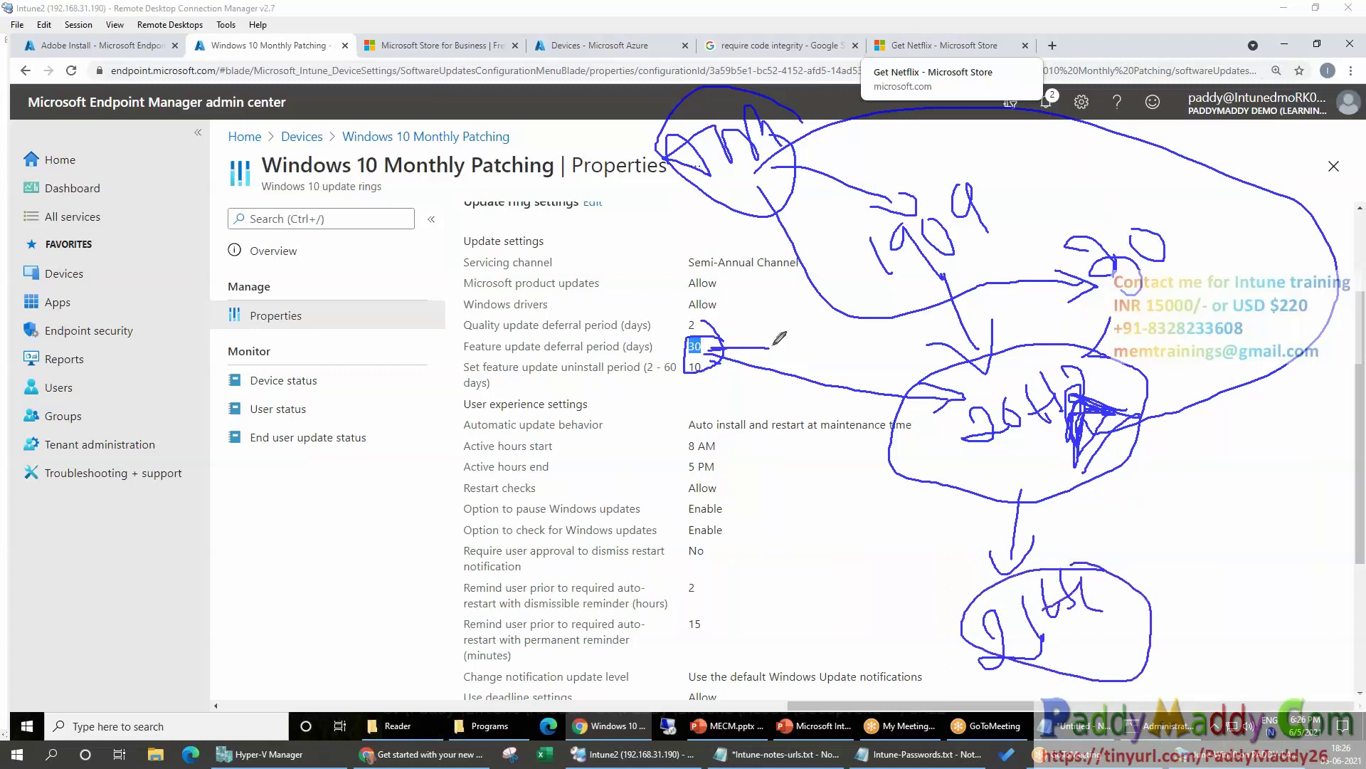
mouse_move(659, 346)
left_mouse_down()
mouse_move(682, 341)
mouse_move(932, 659)
mouse_move(1032, 615)
mouse_move(1078, 658)
left_mouse_up()
mouse_move(1008, 708)
left_mouse_down()
mouse_move(1059, 641)
mouse_move(1110, 611)
left_mouse_up()
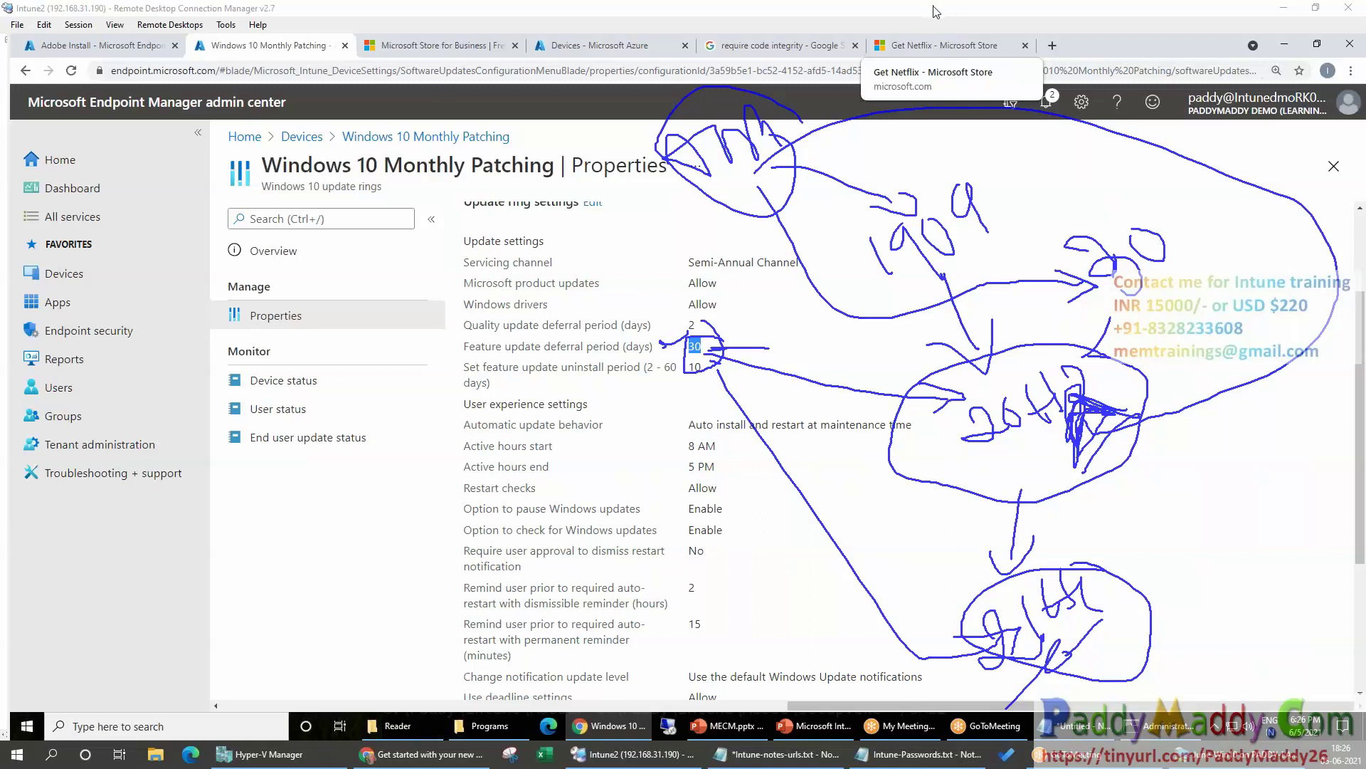
key("Escape")
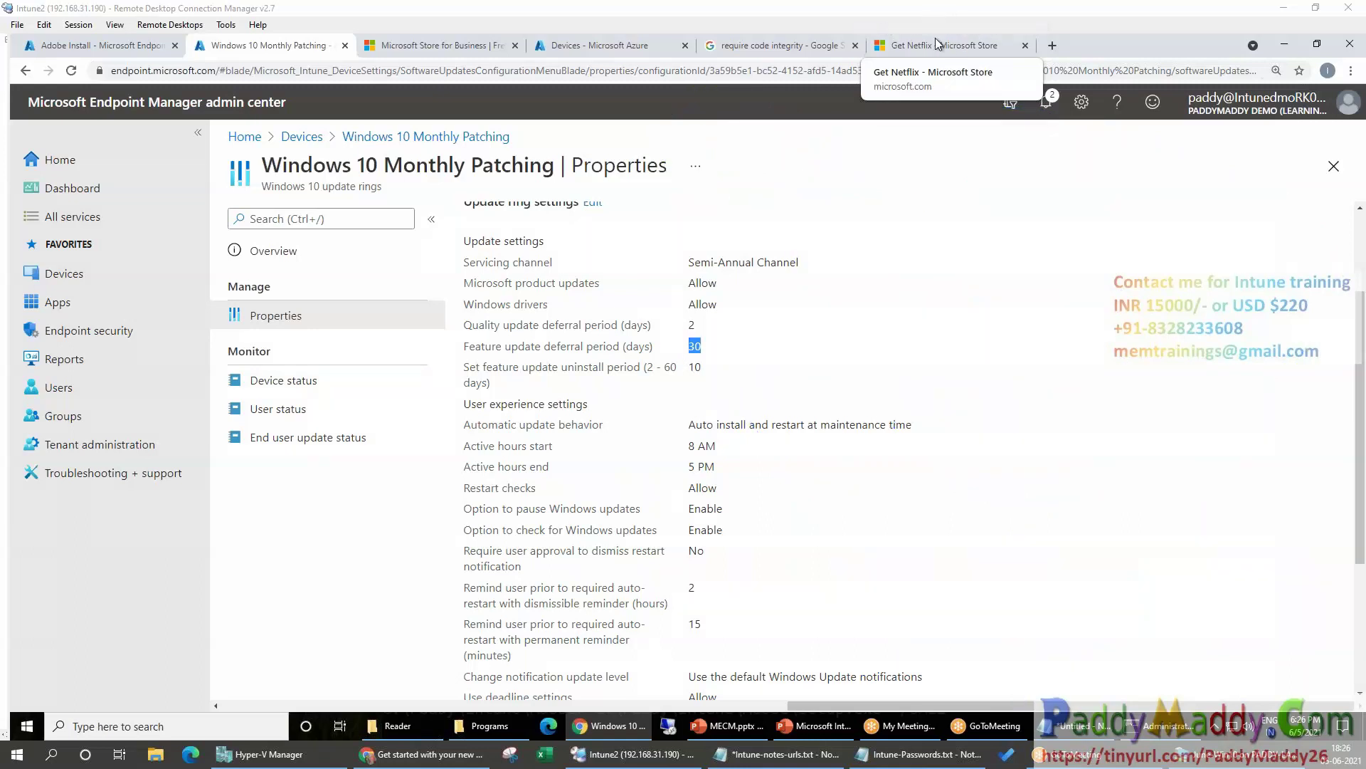
Start a new Windows 10 feature update deployment named 'Base Line to Only 20H2'
left_click(343, 145)
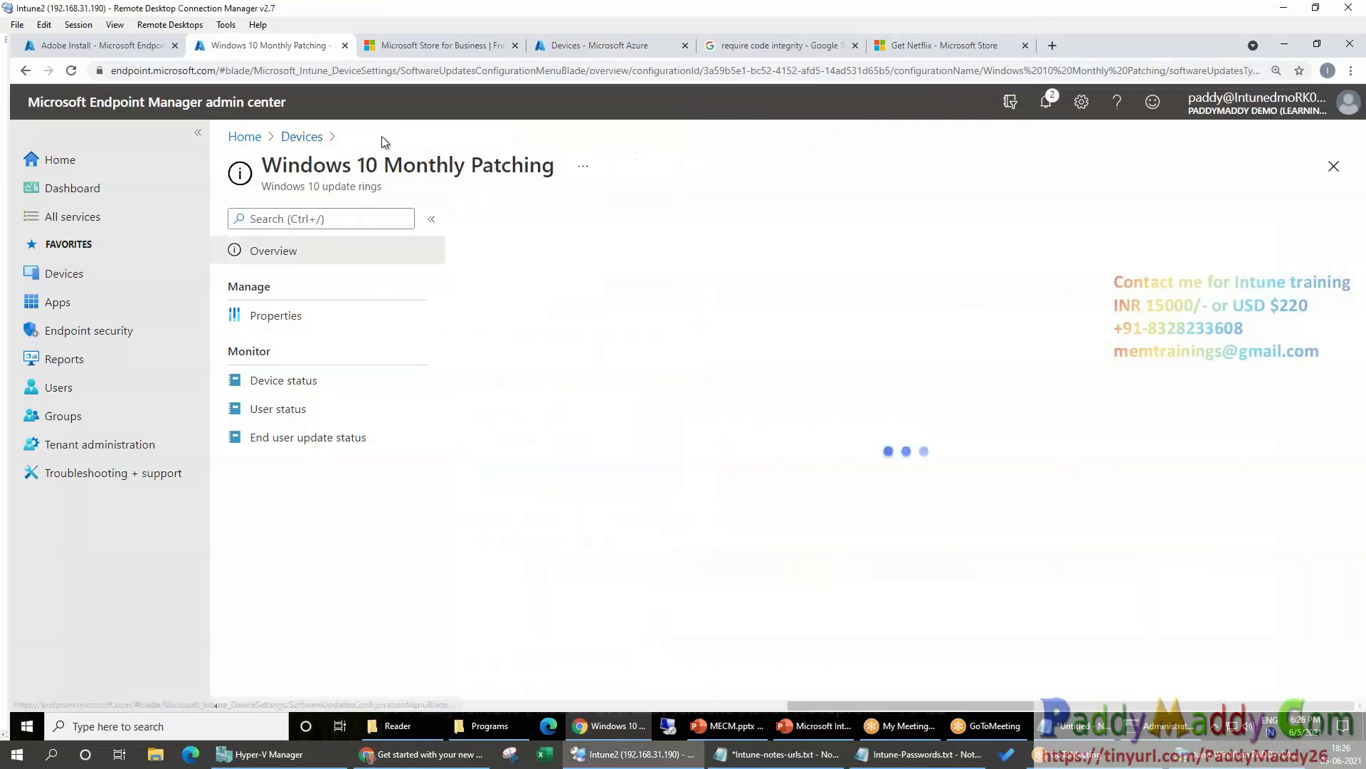
left_click(313, 146)
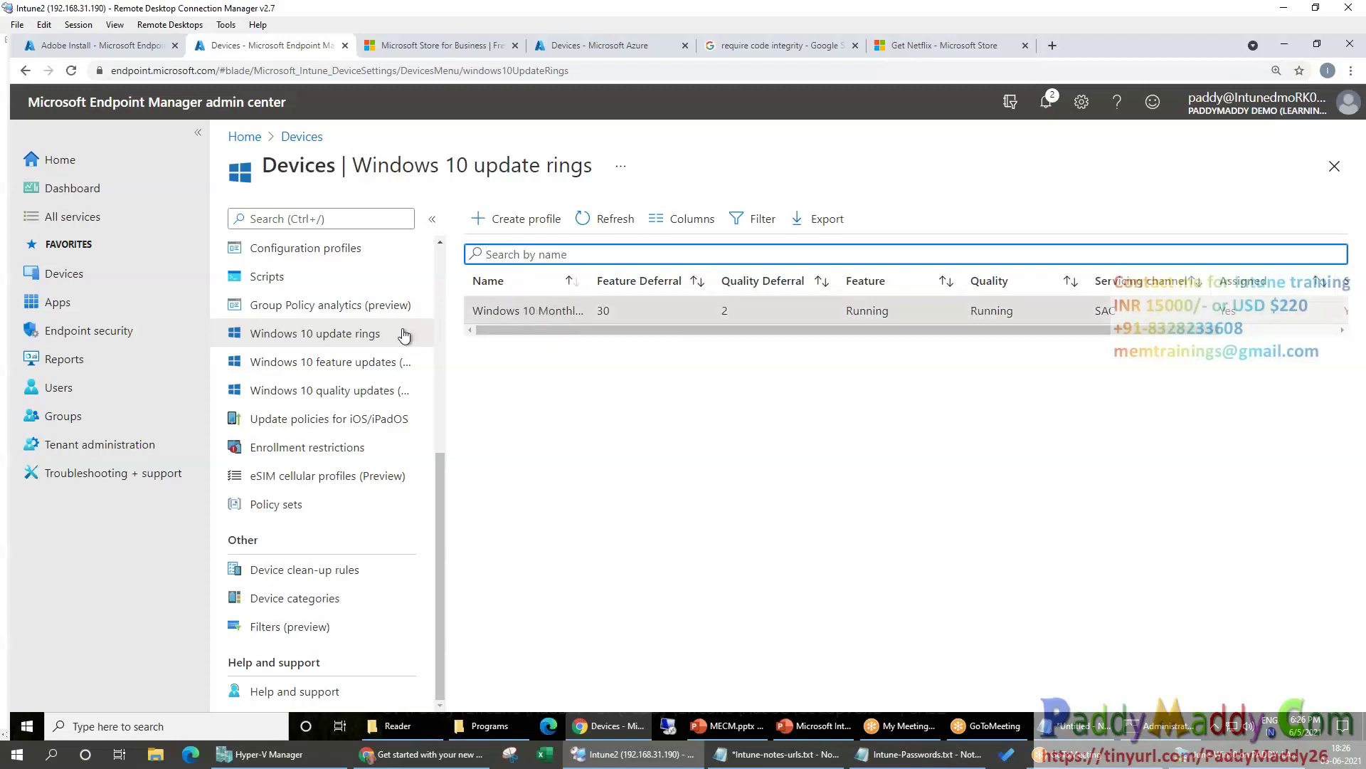
left_click(334, 401)
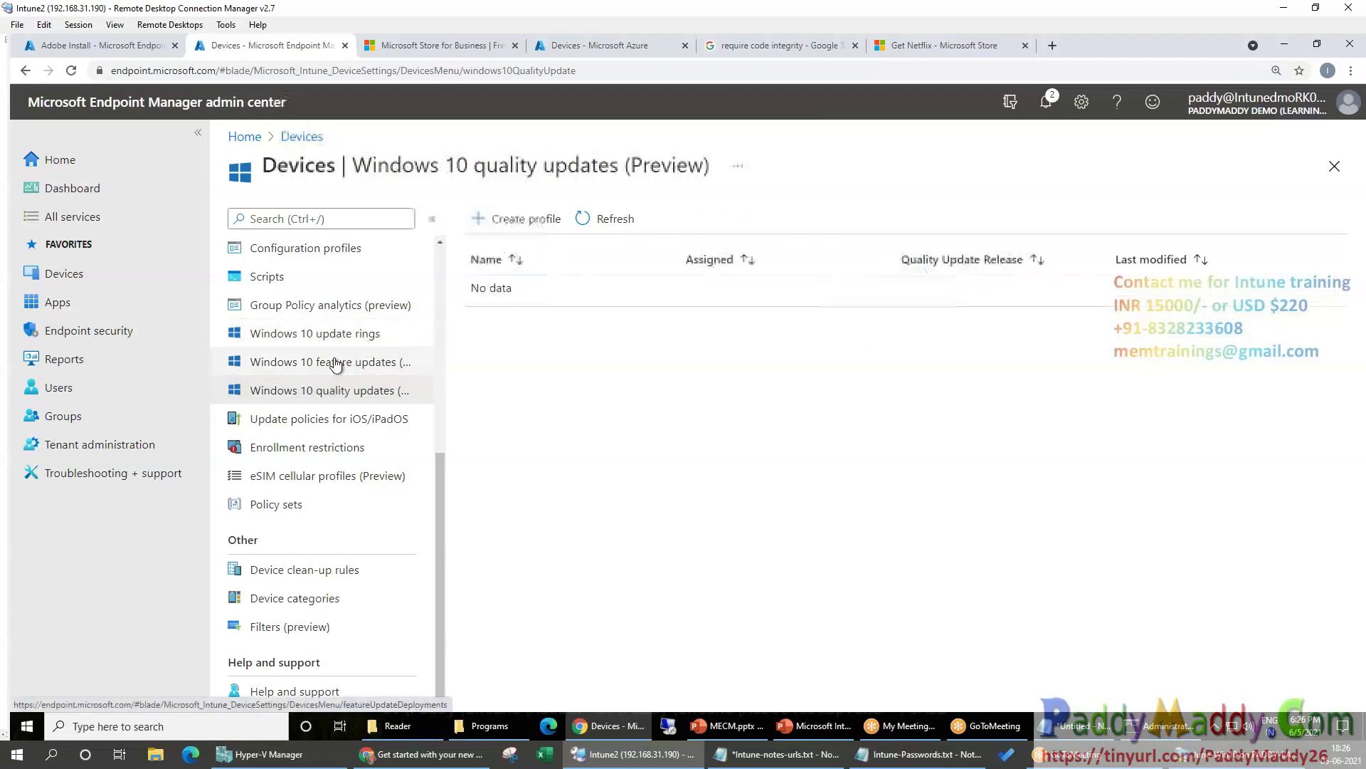
left_click(339, 363)
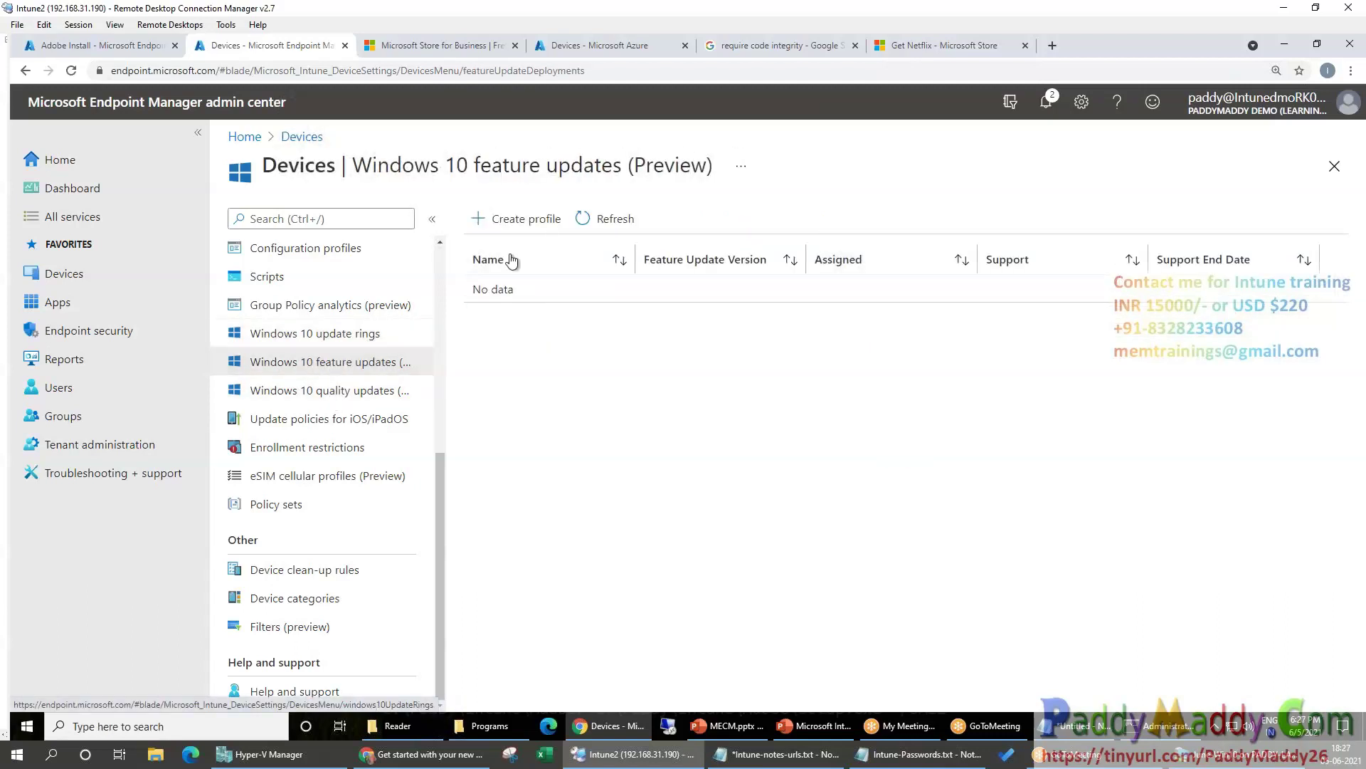
left_click(514, 219)
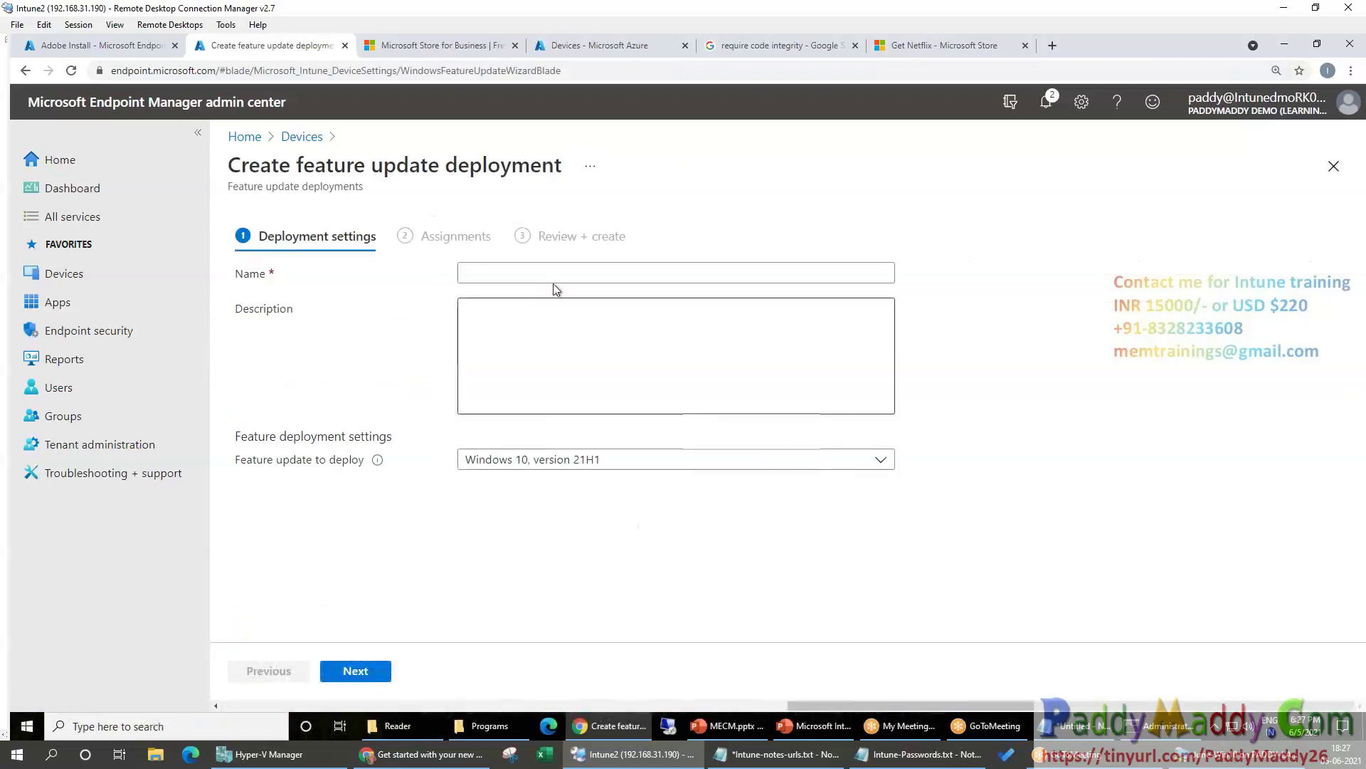
left_click(554, 266)
type("Base Line to Only 20H2")
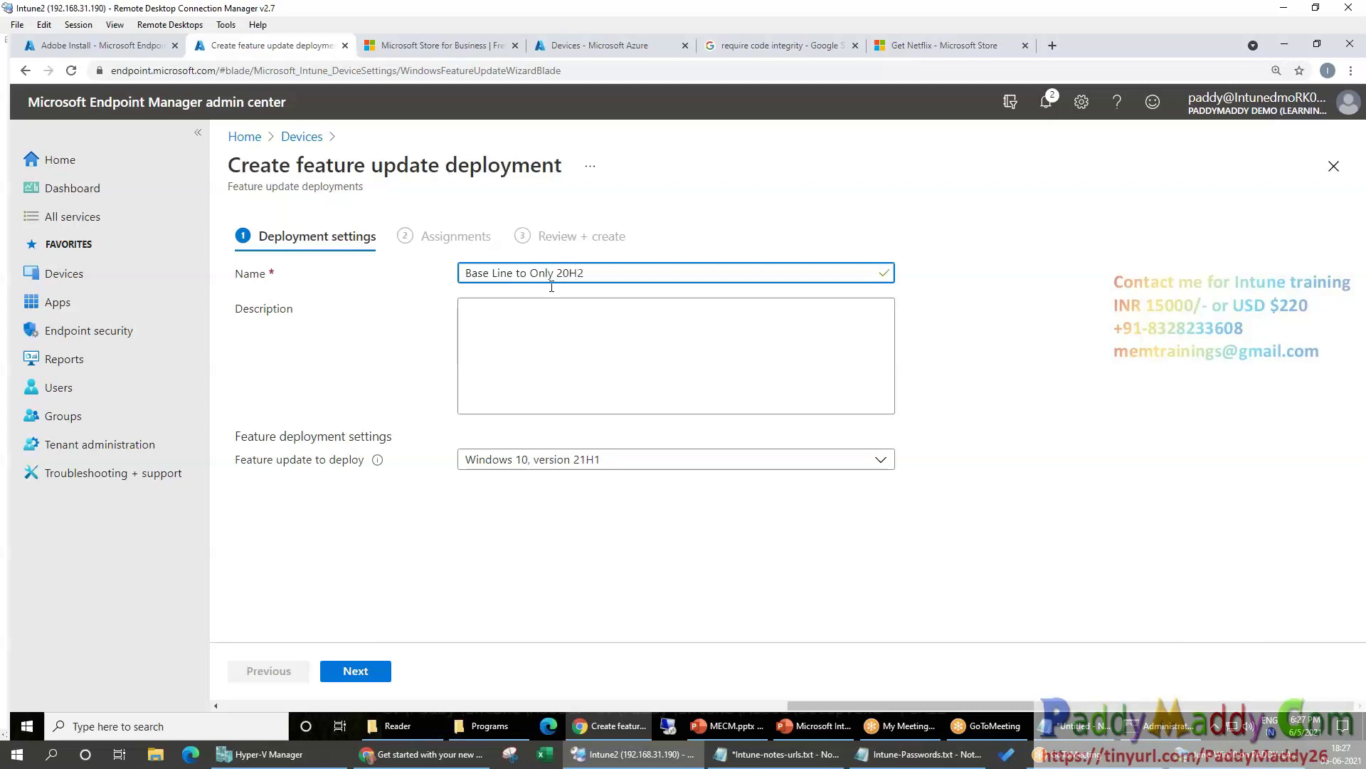
Select Windows 10, version 20H2 as the feature update to deploy
left_click(573, 464)
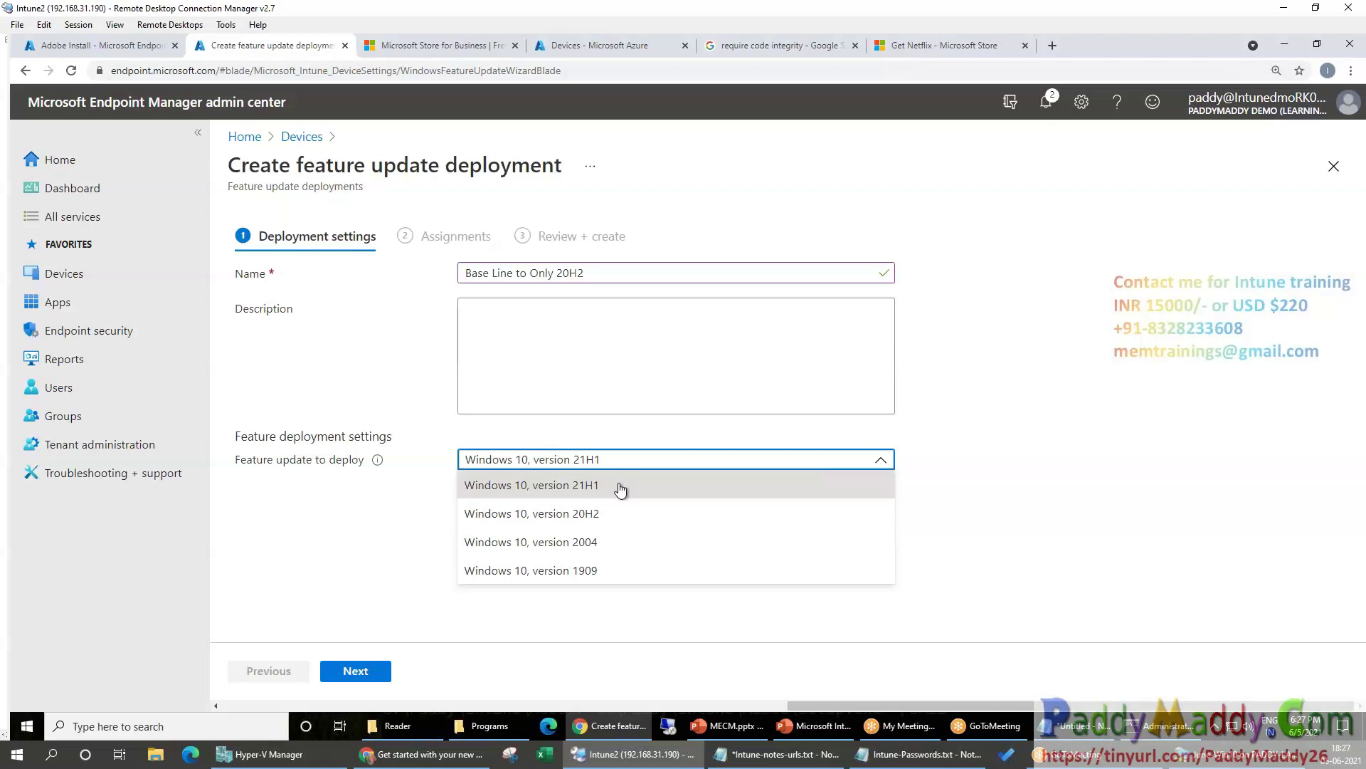
left_click(619, 514)
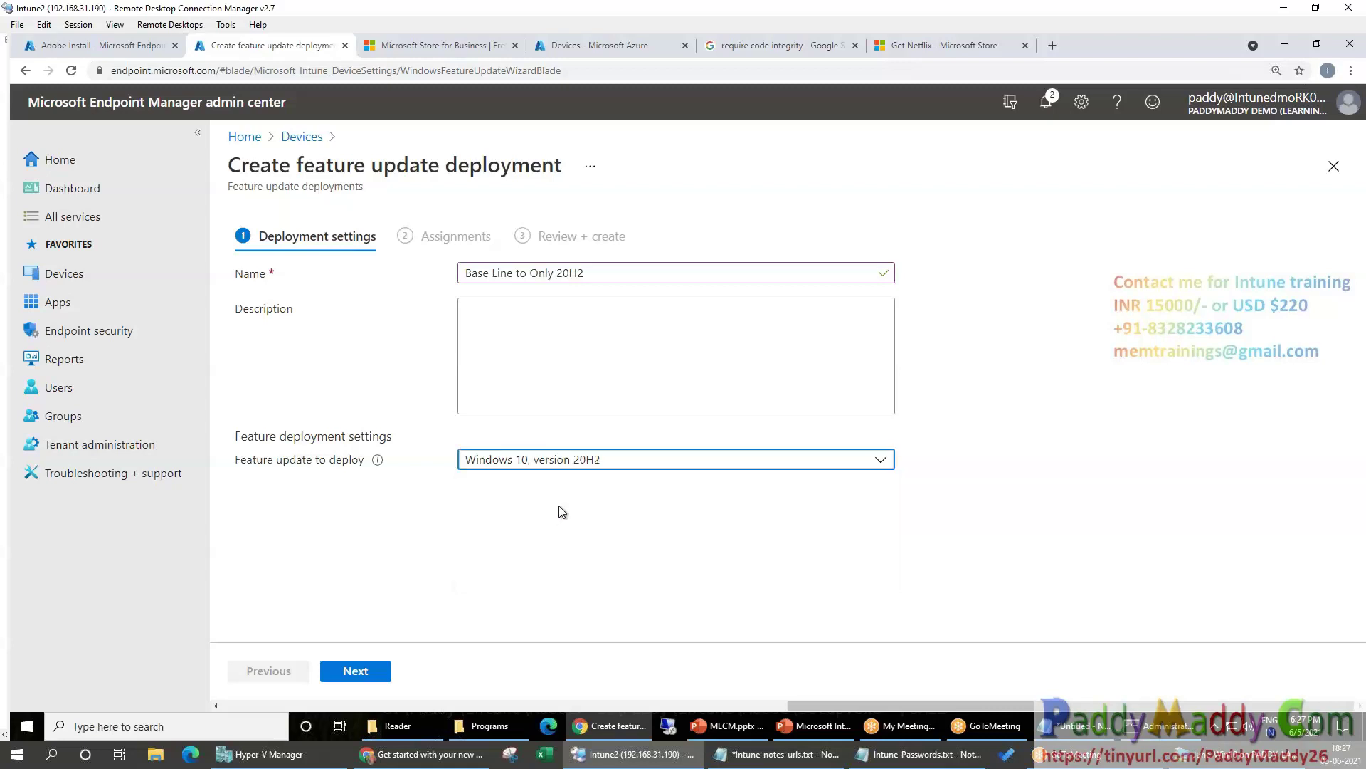
left_click(563, 463)
left_click(574, 515)
left_click(359, 674)
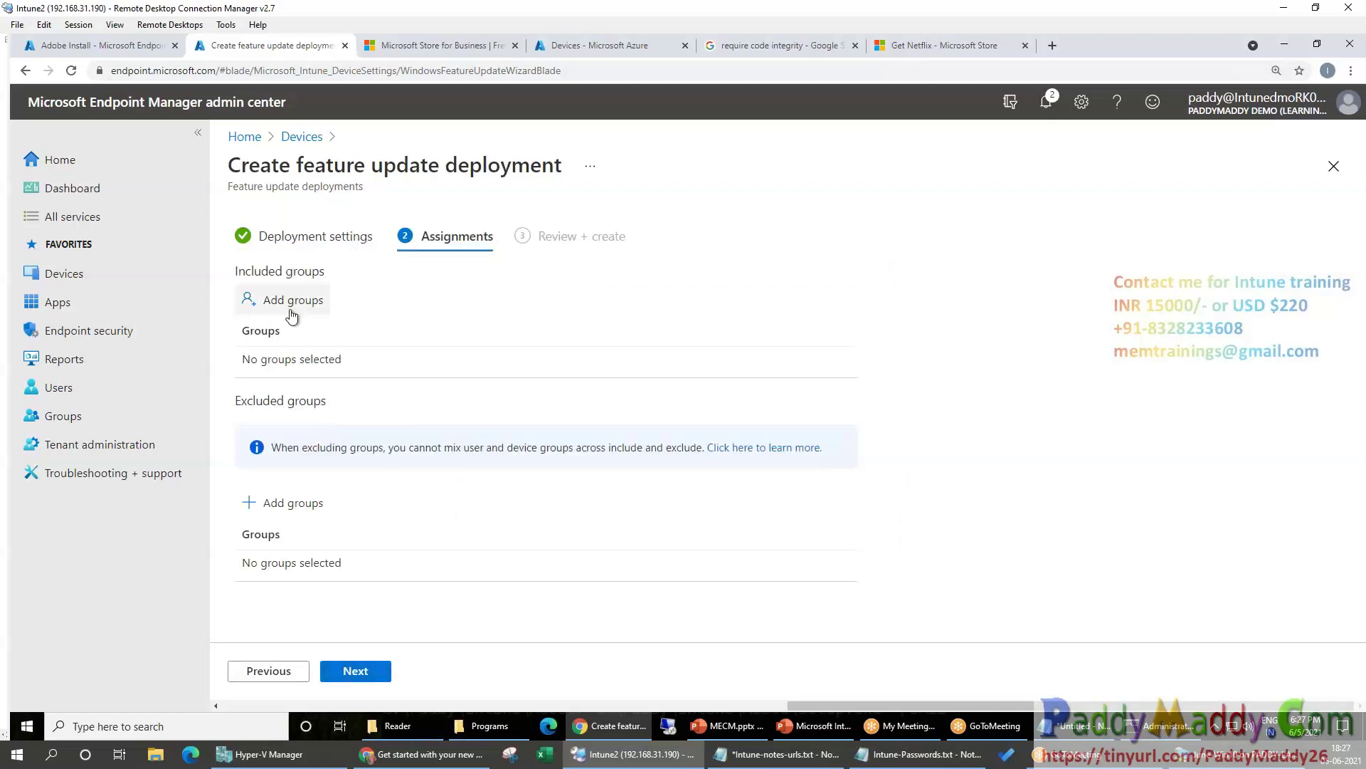
Include the All Devices, All BYOD Devices and All Intune Users groups
left_click(292, 314)
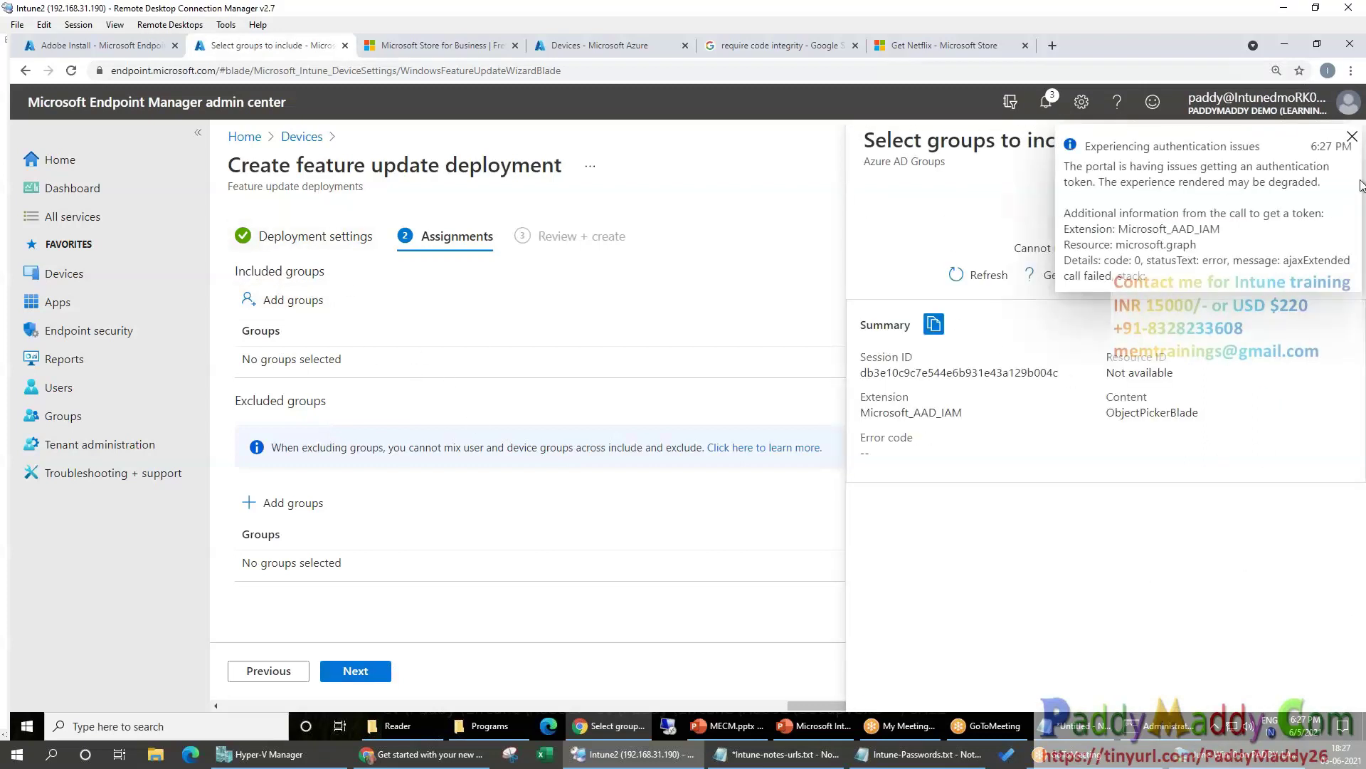
left_click(1353, 137)
left_click(1347, 139)
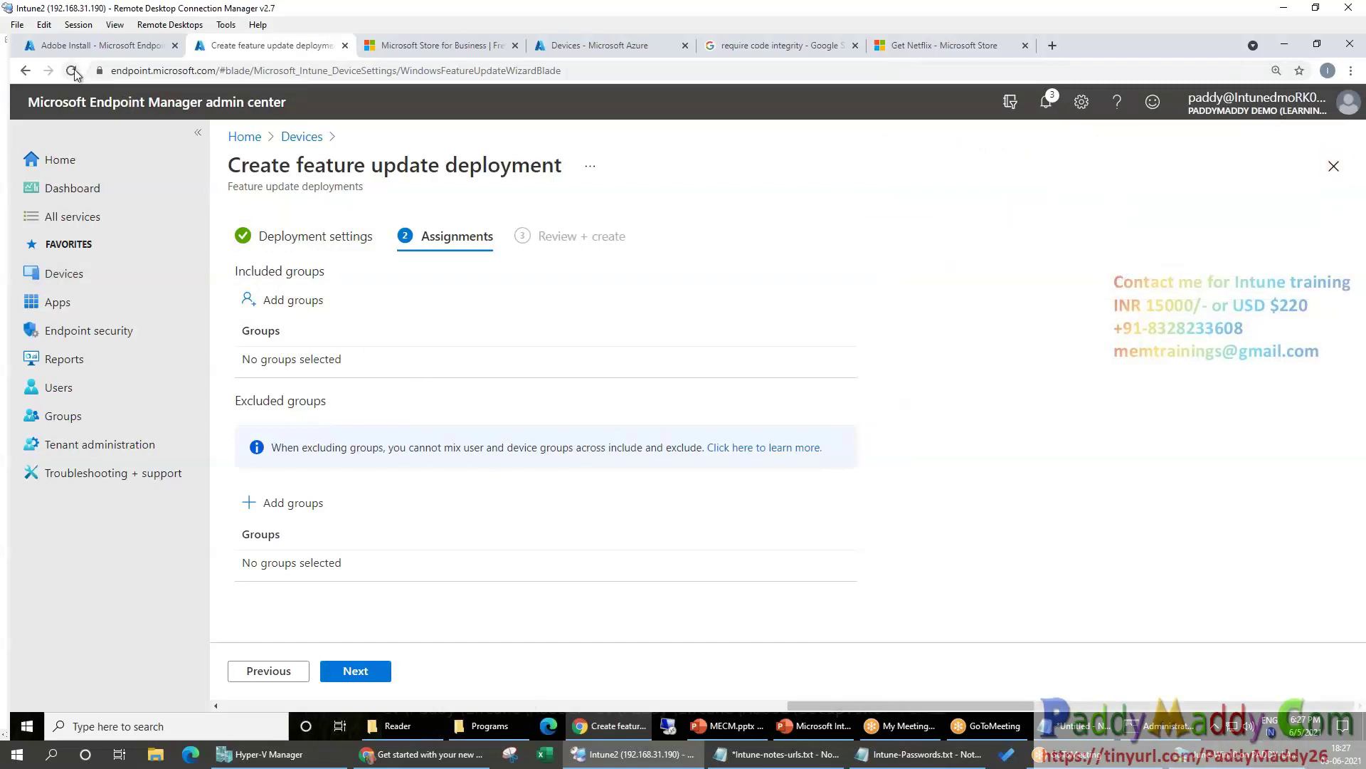
left_click(270, 299)
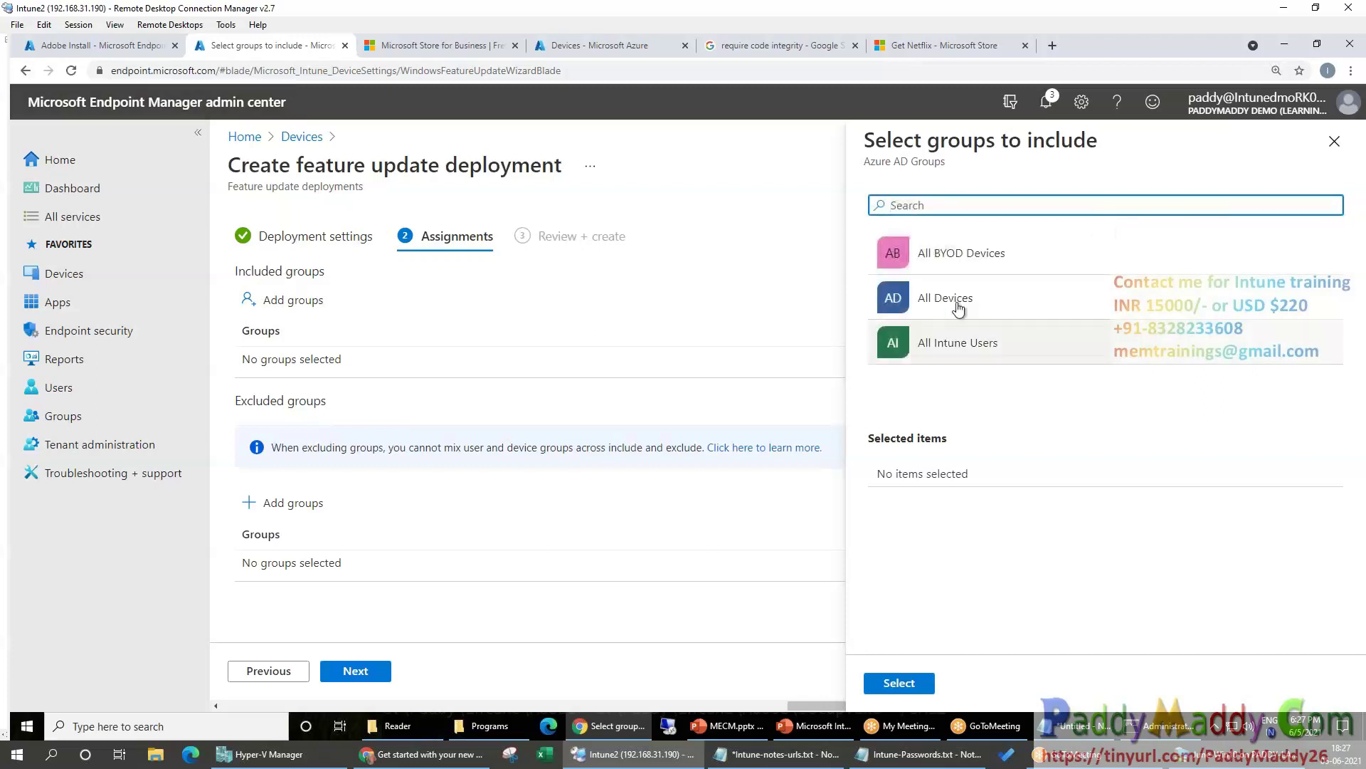
left_click(980, 303)
left_click(969, 263)
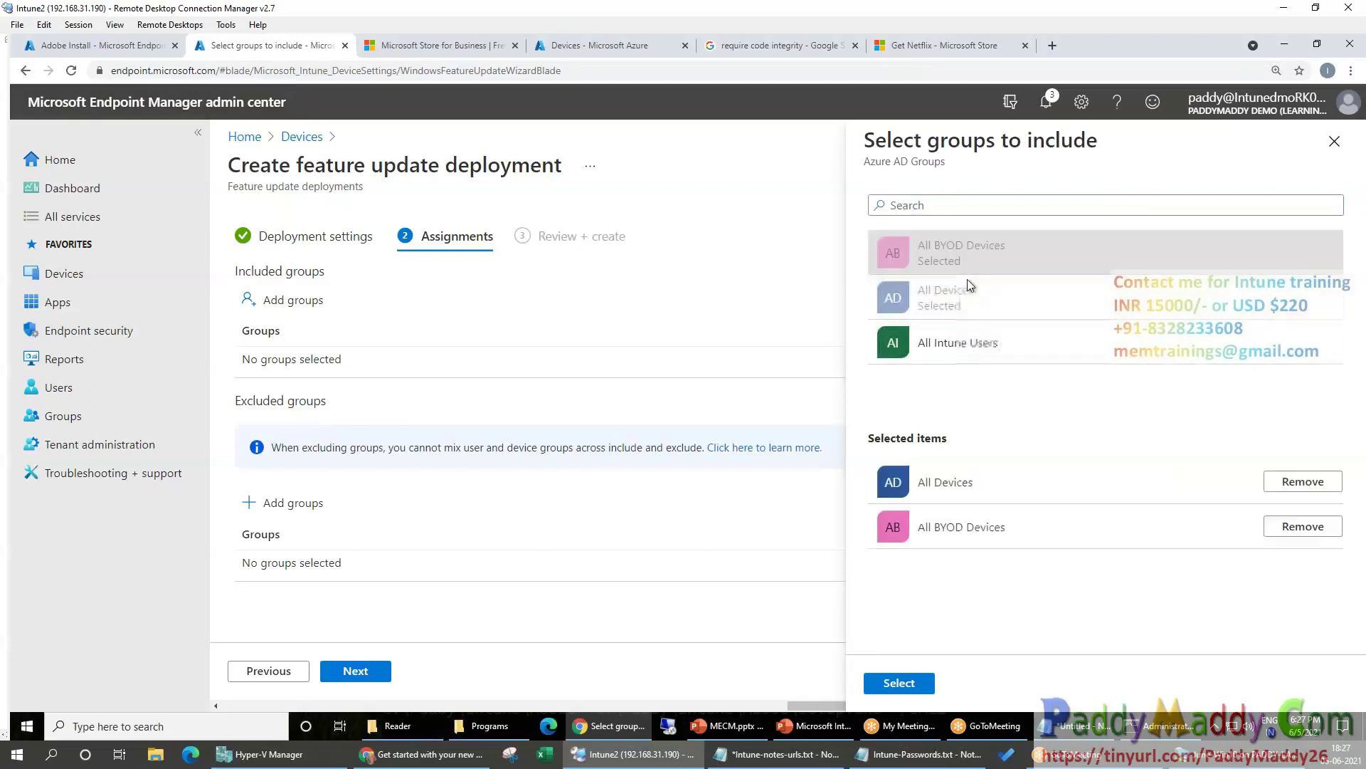
left_click(972, 345)
left_click(909, 682)
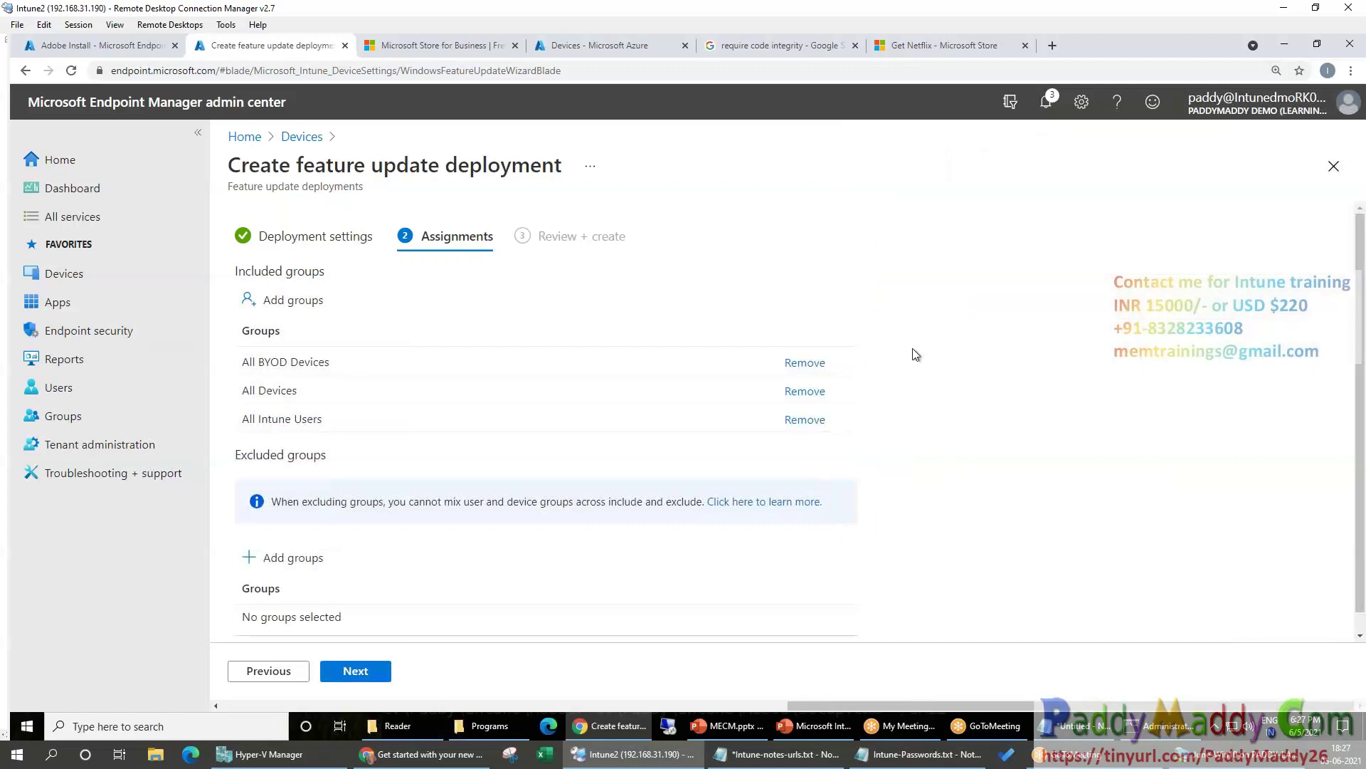
Review and create the Base Line to Only 20H2 deployment
left_click(363, 673)
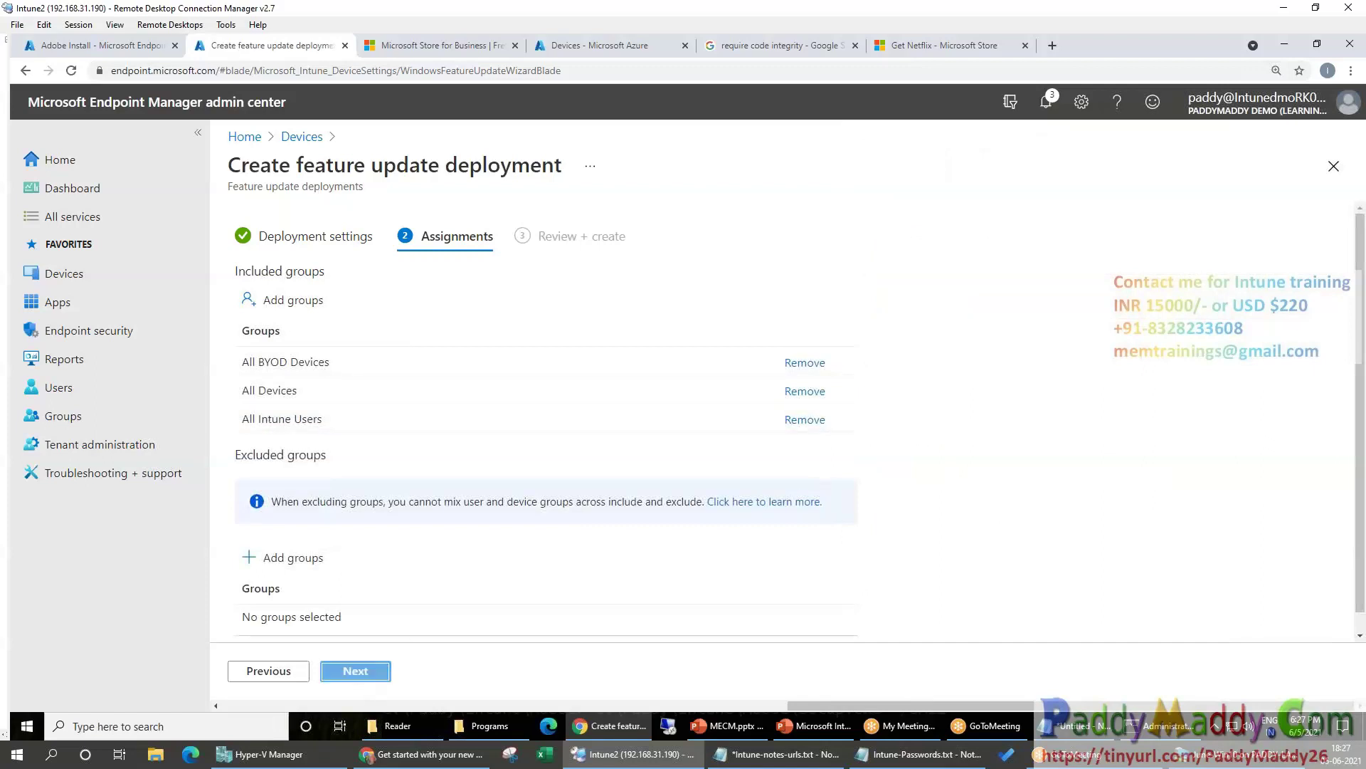
left_click(356, 671)
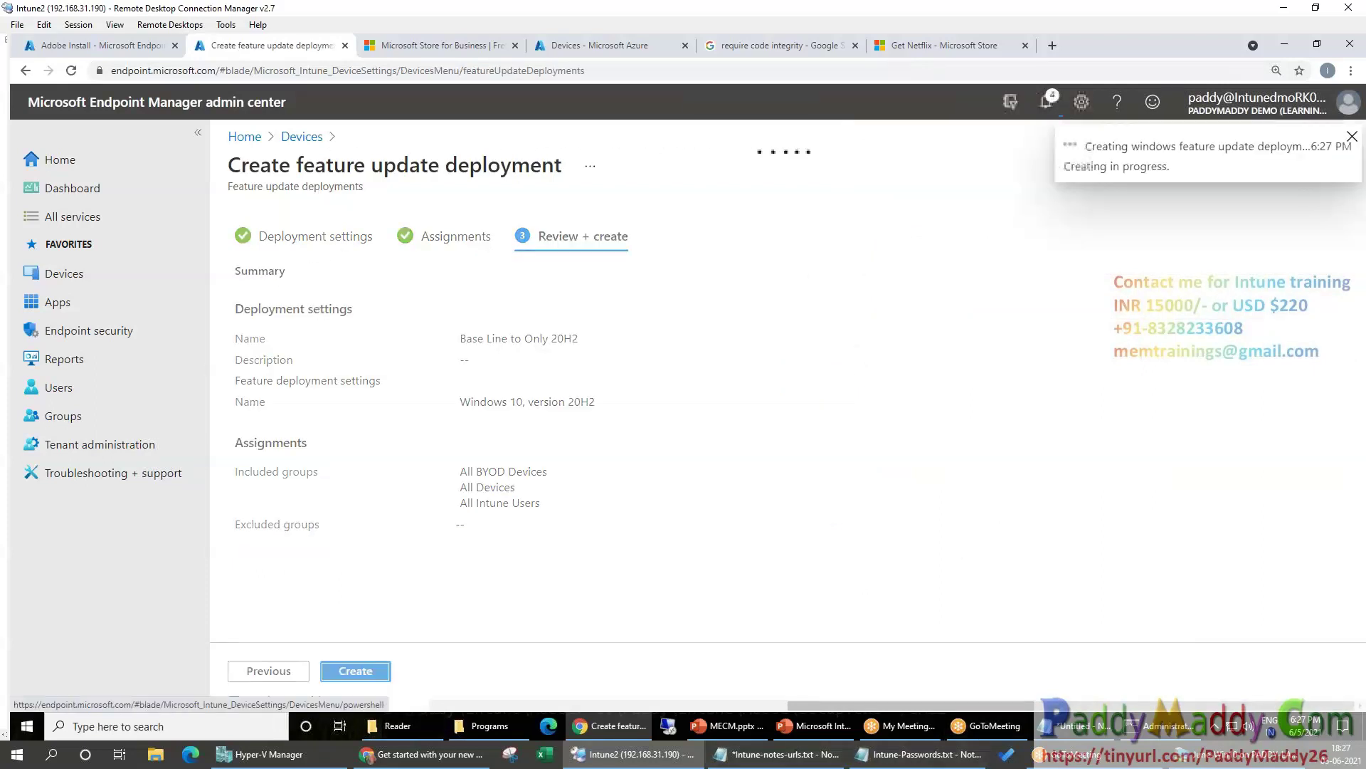
left_click(333, 393)
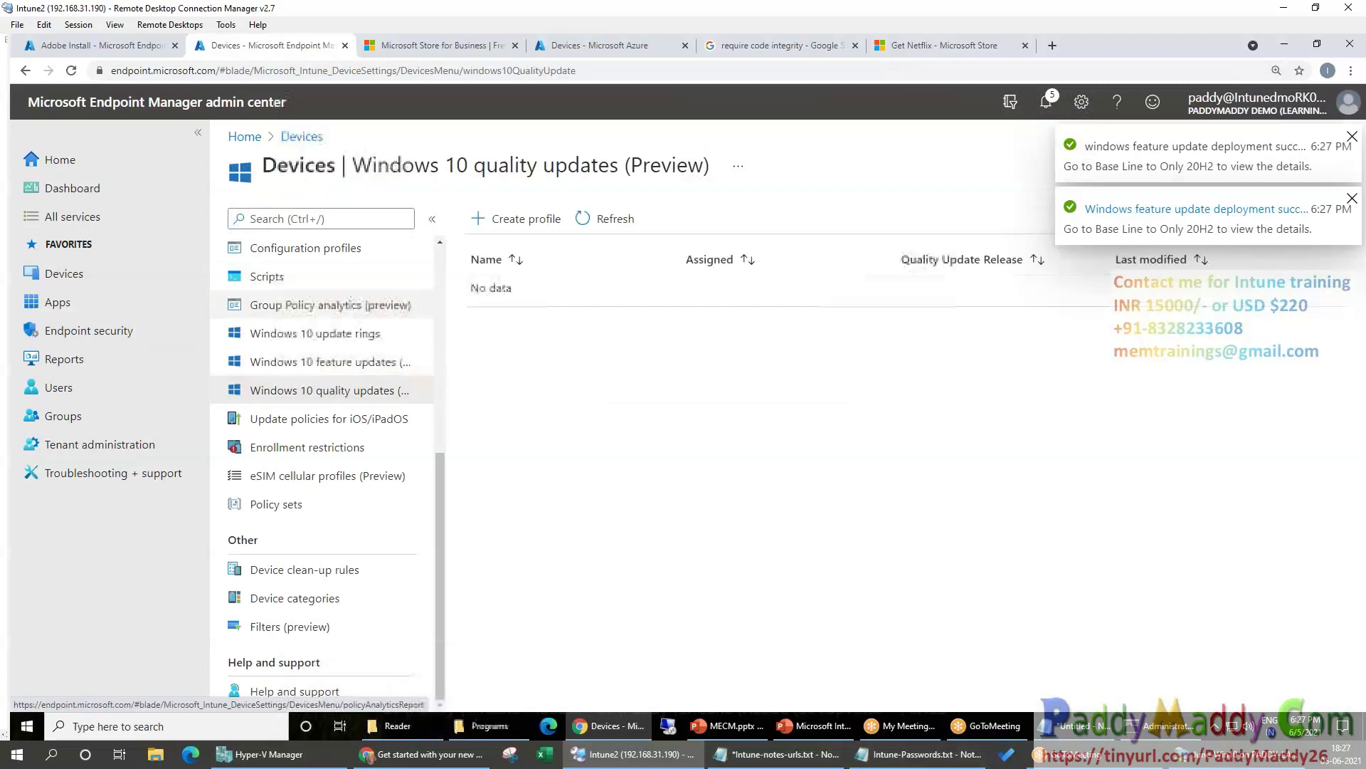
Abandon the started quality update profile and go back to the Windows 10 feature updates list
left_click(518, 218)
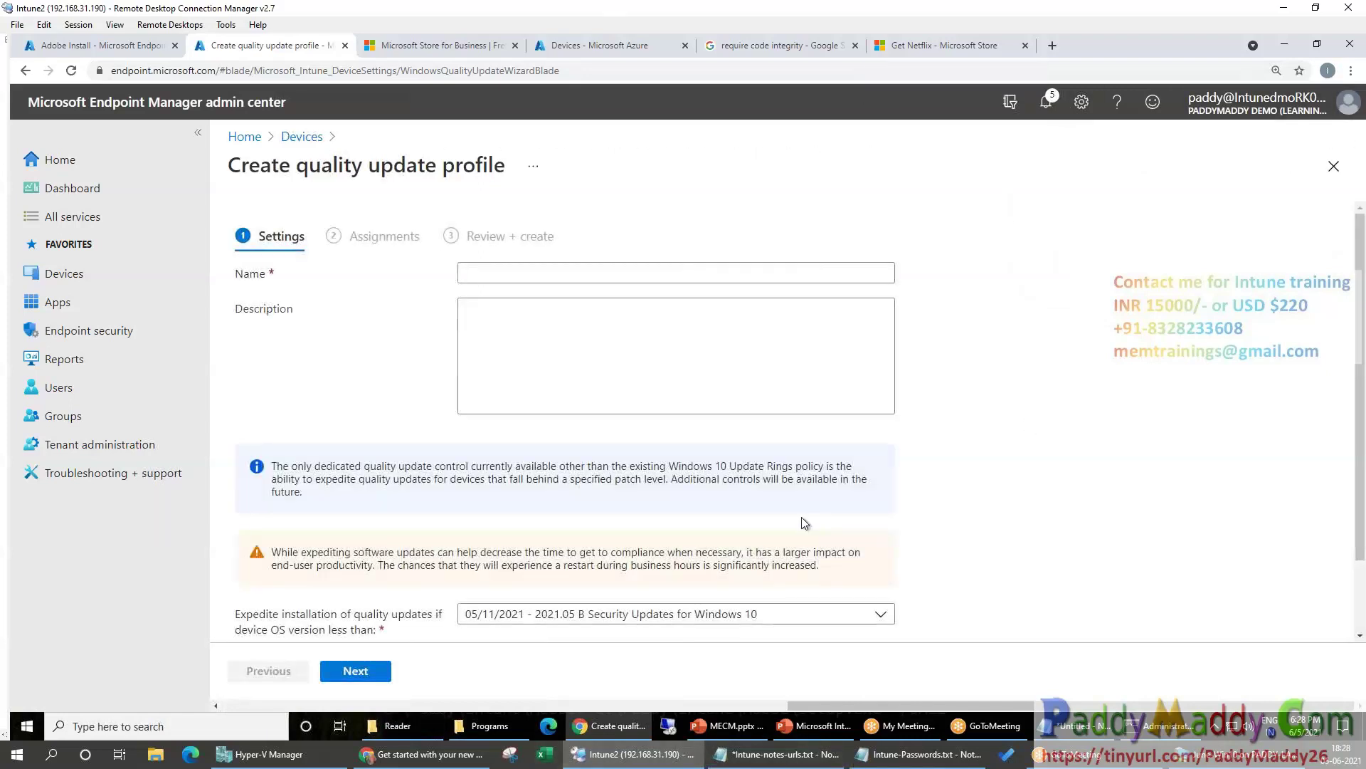
scroll(1076, 488, "down", 2)
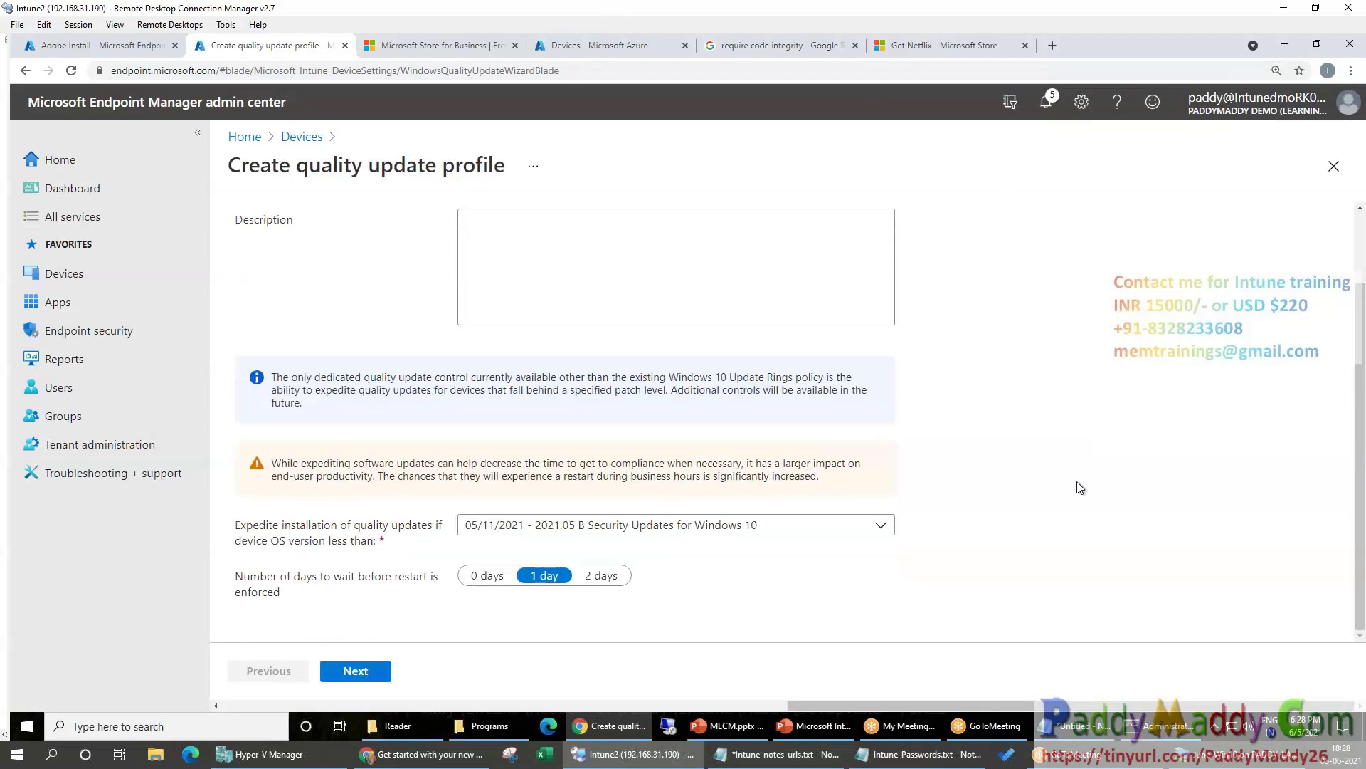
scroll(1081, 488, "up", 2)
left_click(299, 136)
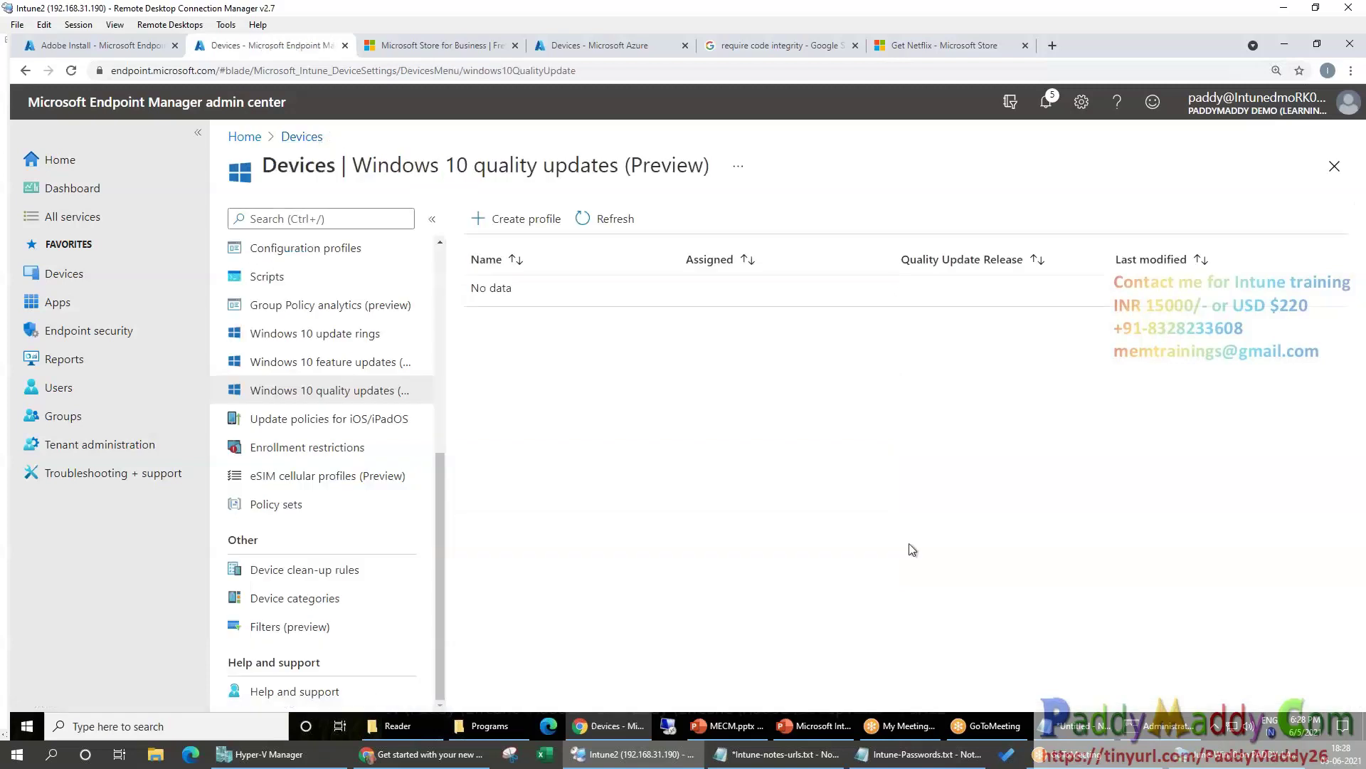
left_click(366, 361)
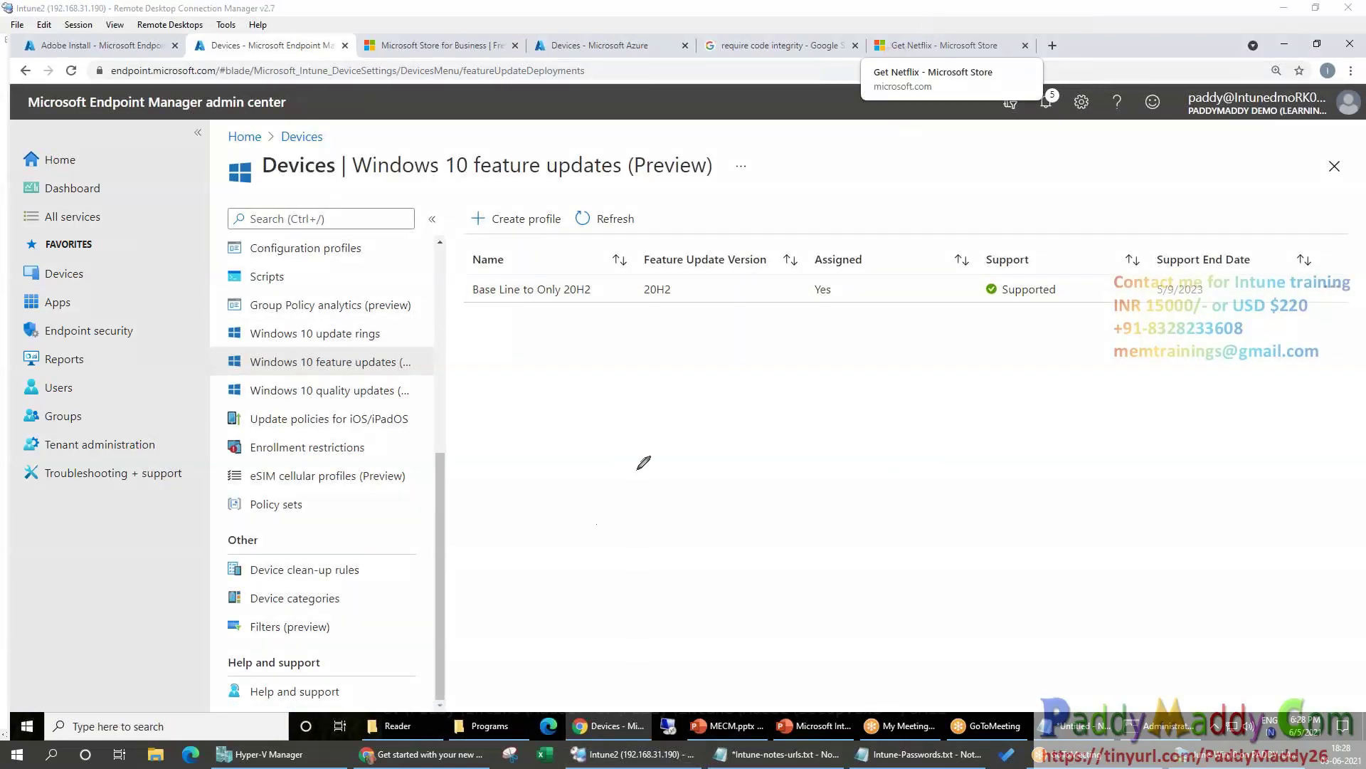
mouse_move(674, 311)
left_mouse_down()
mouse_move(685, 396)
mouse_move(700, 373)
left_mouse_up()
left_click_drag(504, 546, 627, 506)
left_click_drag(748, 470, 844, 453)
mouse_move(710, 584)
left_mouse_down()
mouse_move(1069, 420)
mouse_move(1079, 463)
left_mouse_up()
mouse_move(850, 338)
left_mouse_down()
mouse_move(781, 368)
mouse_move(781, 421)
left_mouse_up()
left_click_drag(834, 374, 838, 396)
mouse_move(856, 354)
left_mouse_down()
mouse_move(858, 395)
mouse_move(872, 371)
mouse_move(886, 379)
left_mouse_up()
left_click_drag(843, 319, 873, 308)
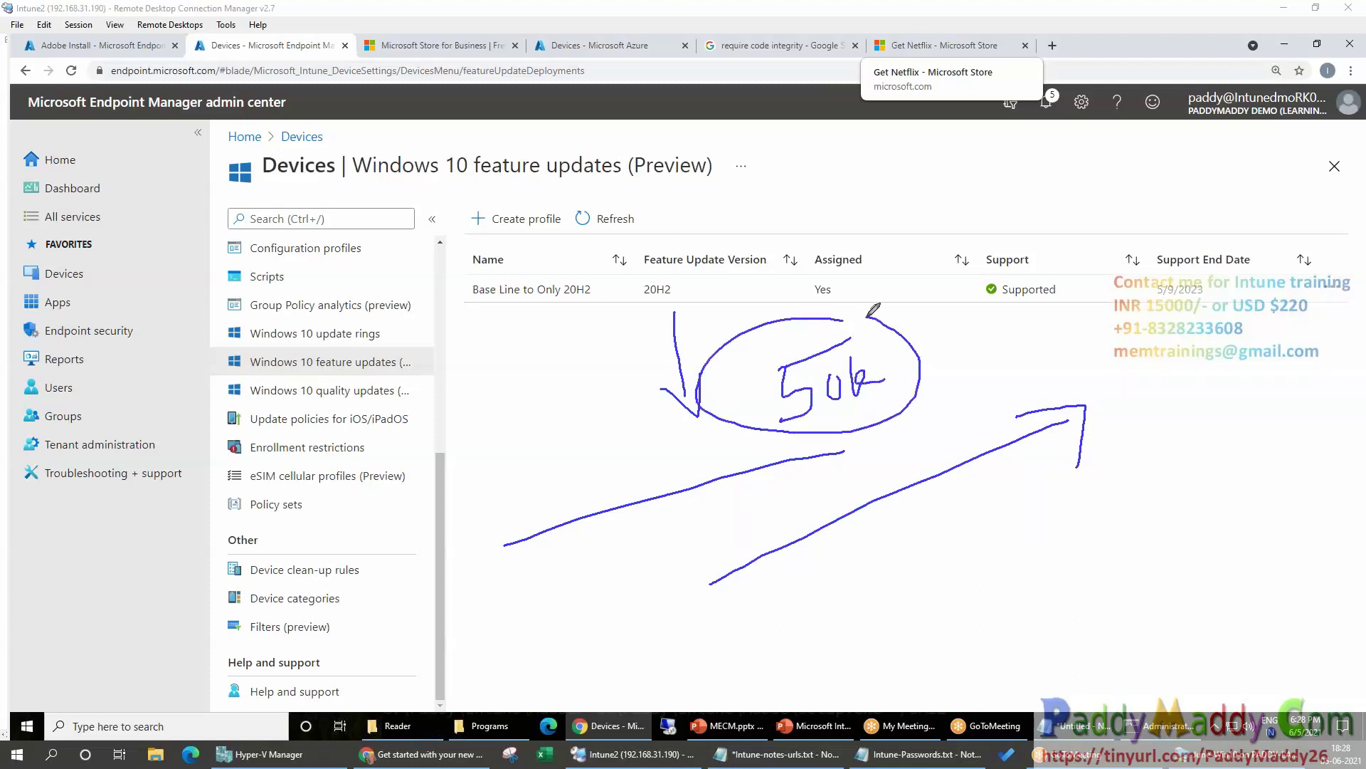
mouse_move(420, 324)
left_mouse_down()
mouse_move(203, 314)
mouse_move(800, 348)
mouse_move(770, 350)
mouse_move(792, 320)
mouse_move(777, 288)
left_mouse_up()
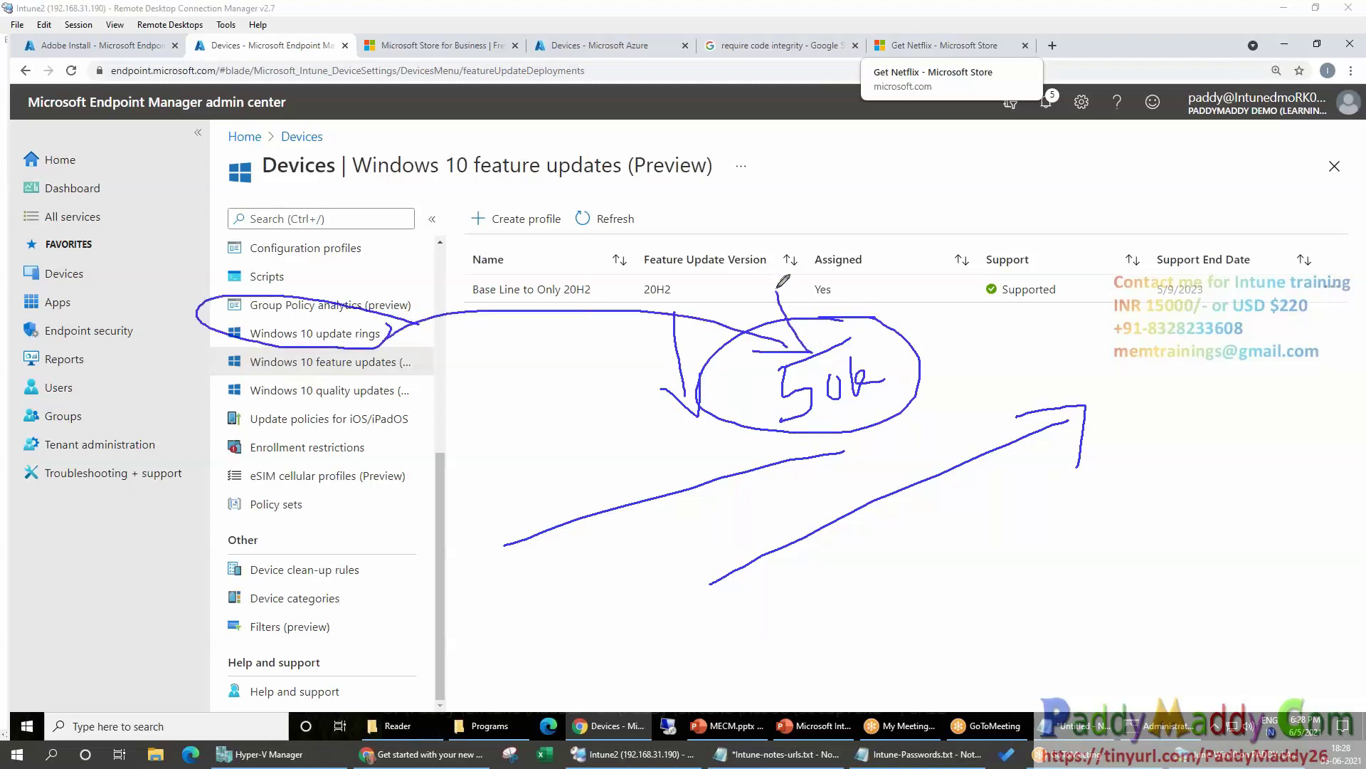
left_click_drag(400, 328, 486, 370)
mouse_move(894, 472)
left_mouse_down()
mouse_move(1045, 408)
mouse_move(1034, 468)
left_mouse_up()
mouse_move(1017, 524)
left_mouse_down()
mouse_move(1138, 444)
mouse_move(1136, 485)
left_mouse_up()
left_click_drag(1113, 526, 1181, 453)
mouse_move(1156, 443)
left_mouse_down()
mouse_move(1177, 438)
mouse_move(1204, 473)
left_mouse_up()
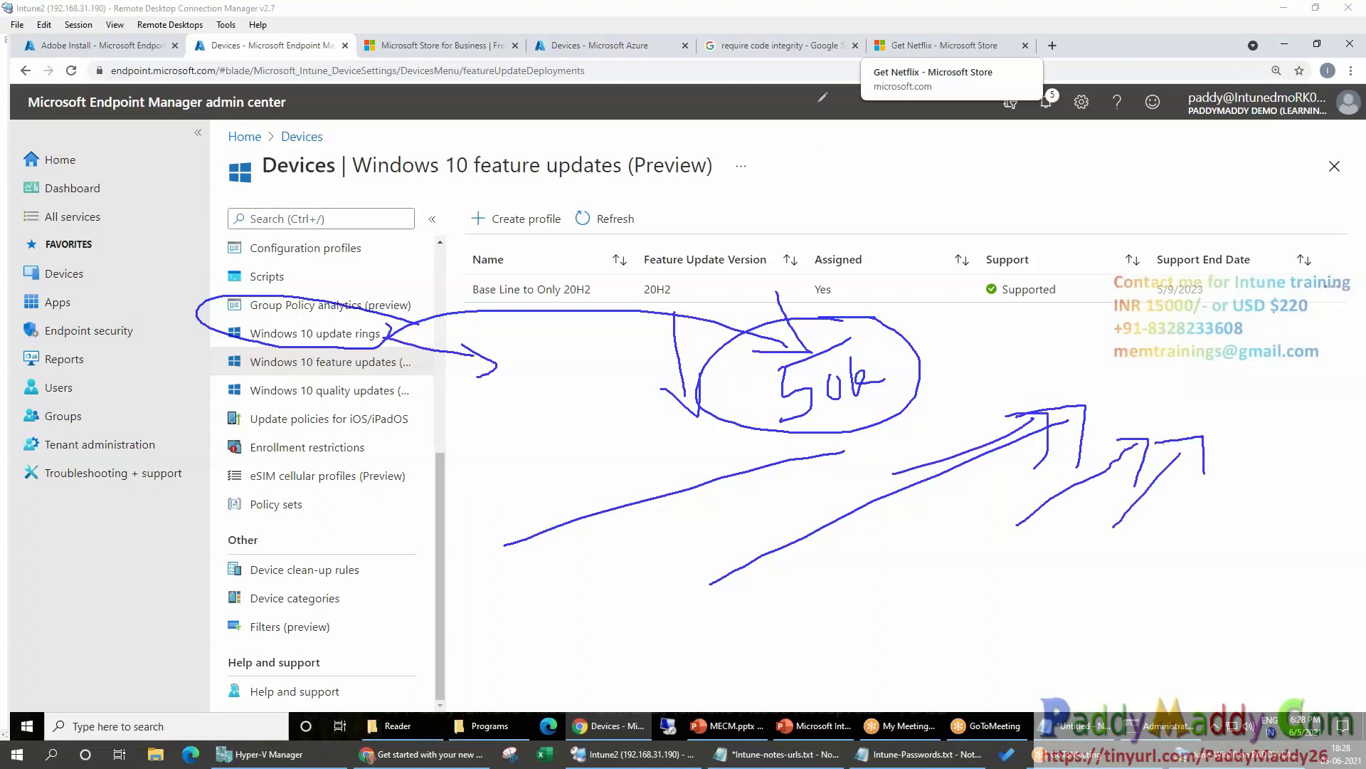
key("e")
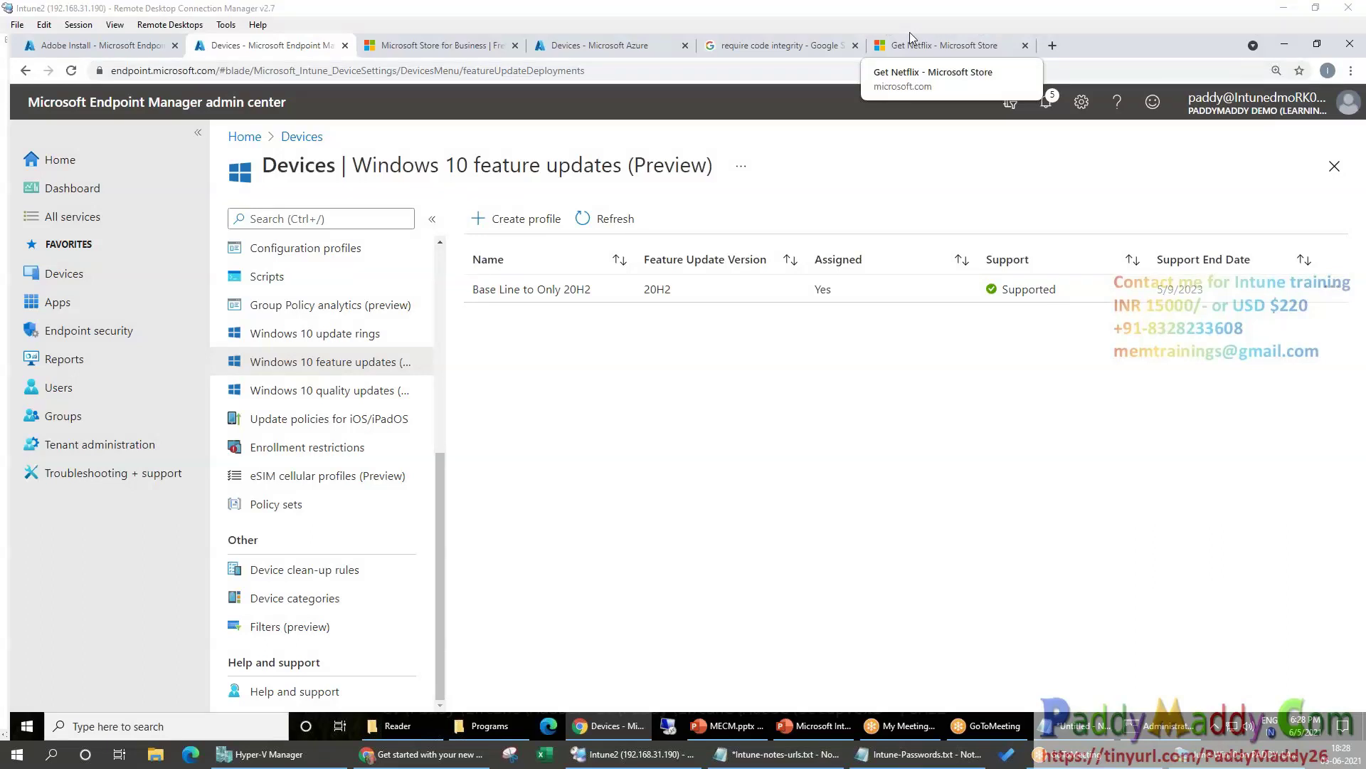
Load portal.azure.com in a new Chrome incognito window, then bring Endpoint Manager back
right_click(589, 726)
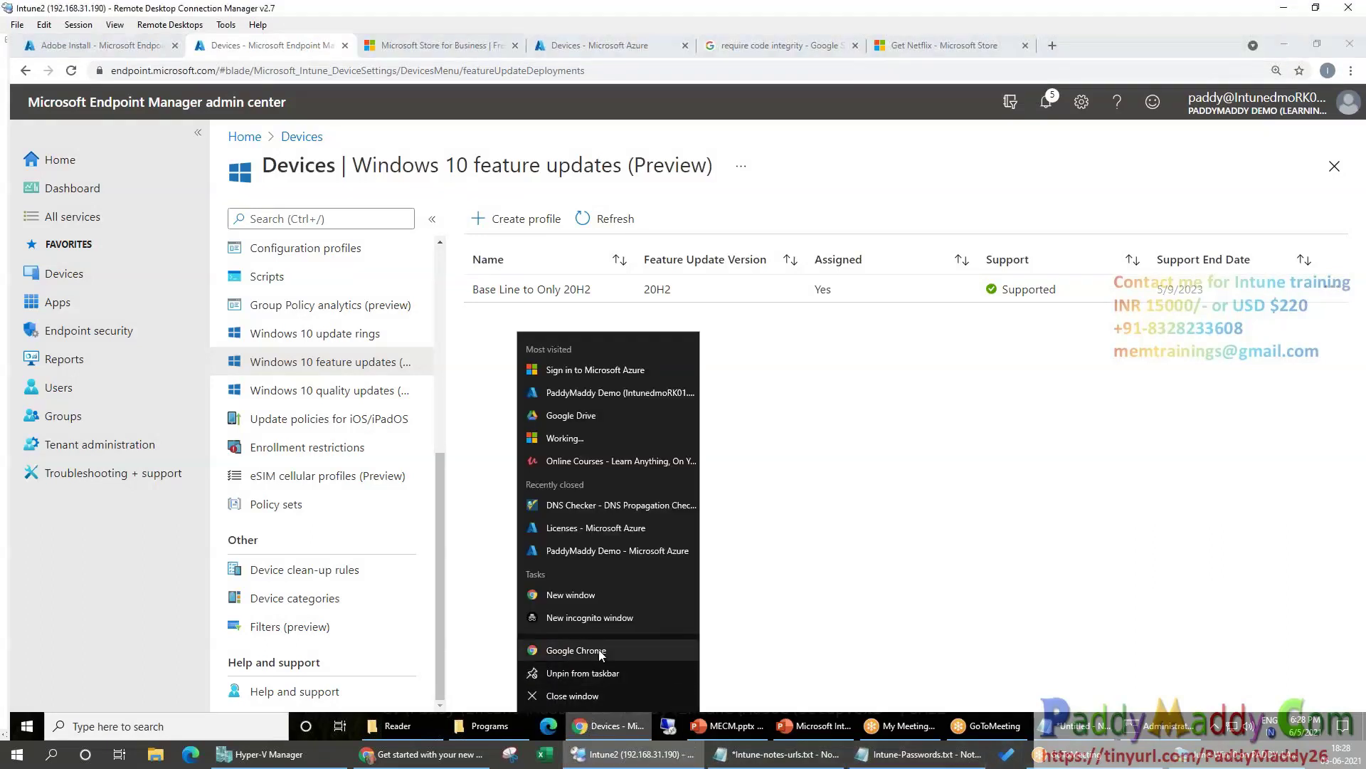
left_click(686, 618)
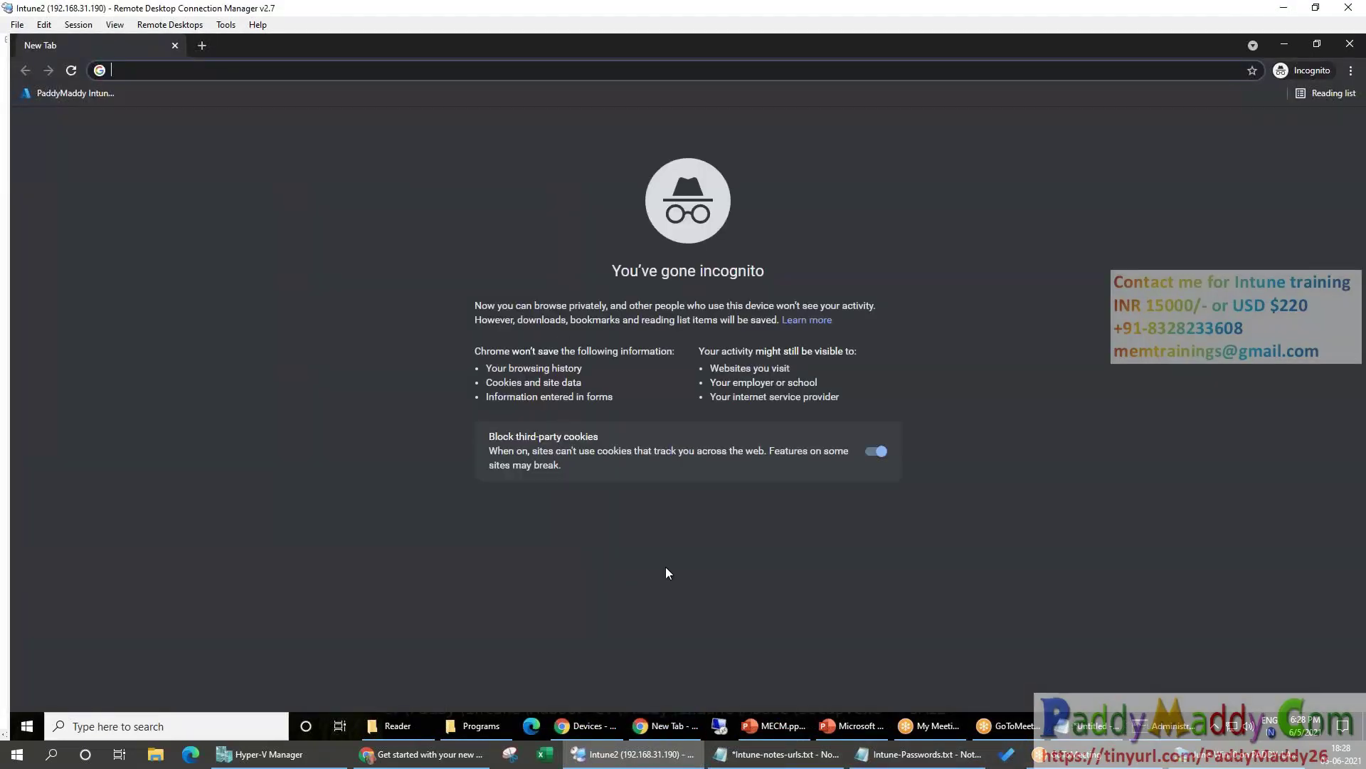
left_click(471, 67)
type("port")
key("Return")
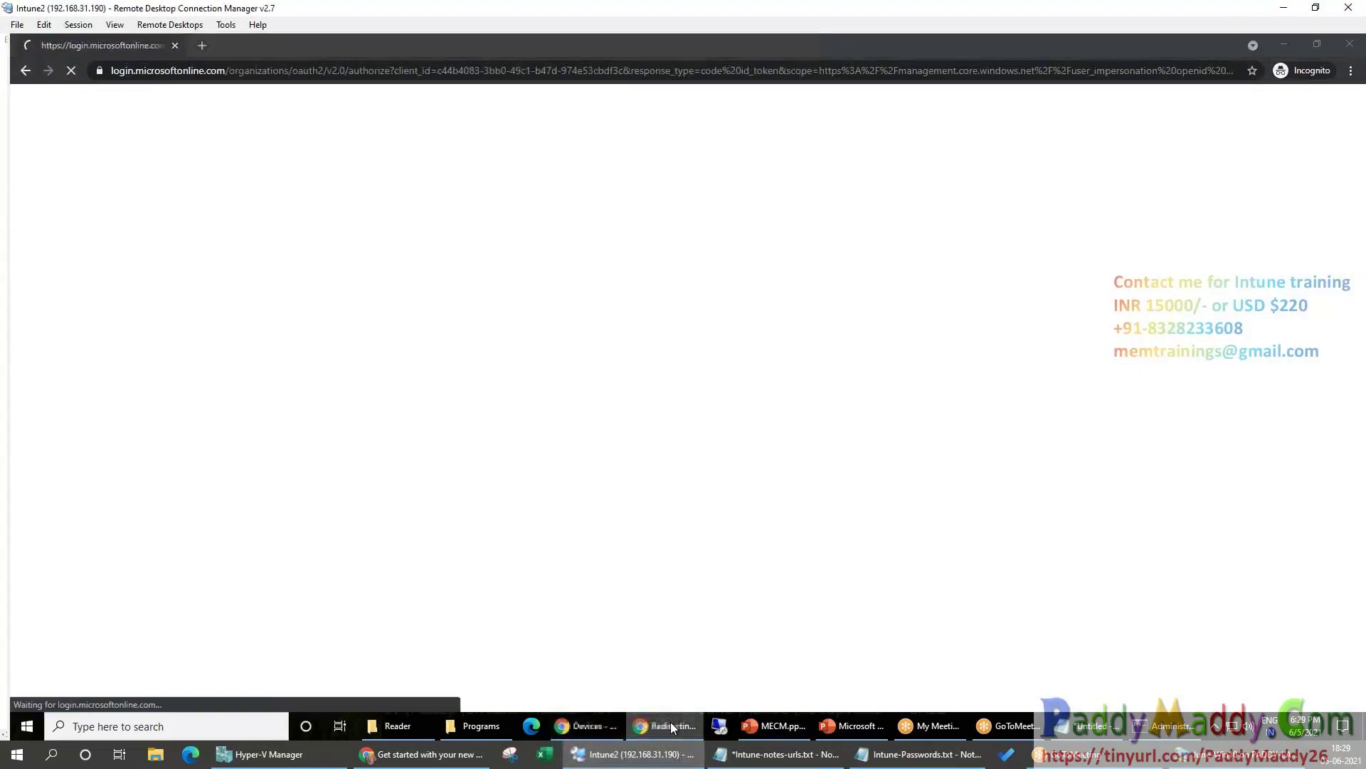
left_click(670, 723)
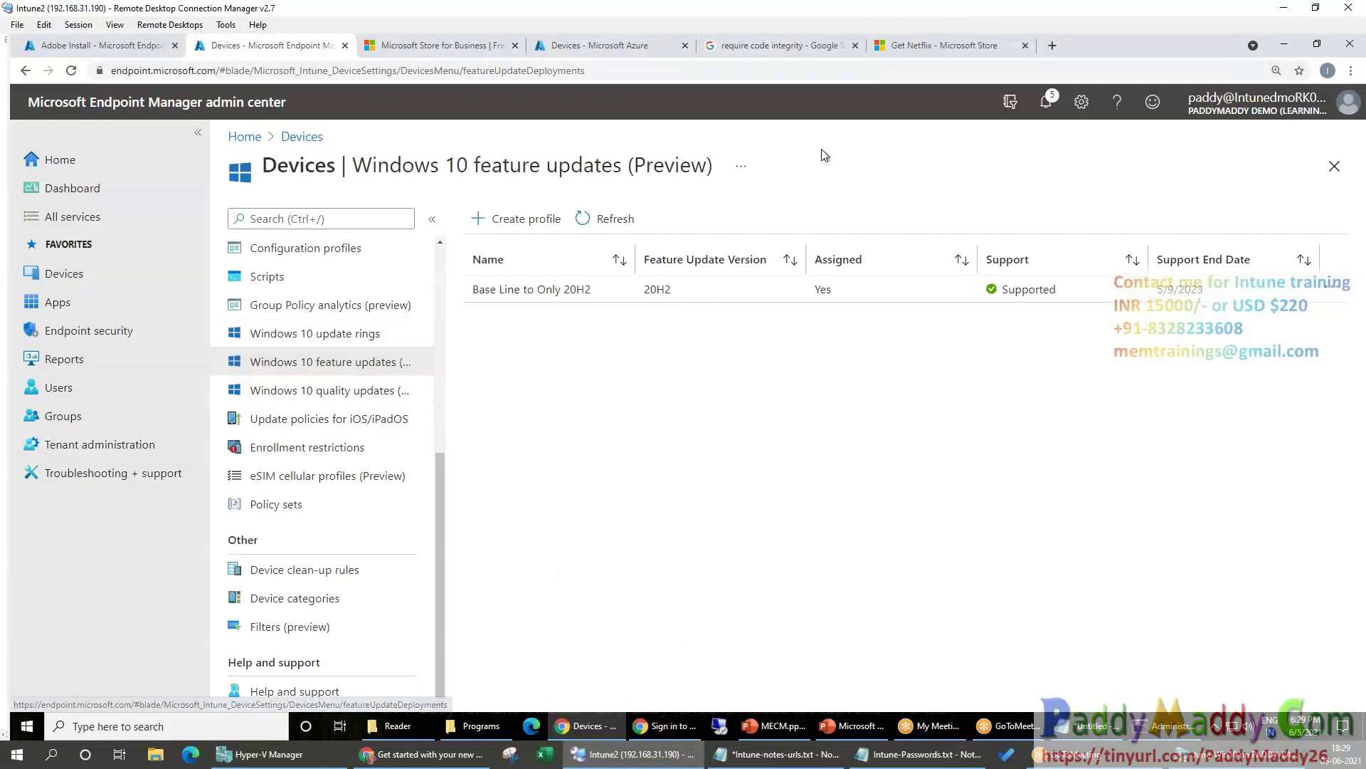
Start a new Windows 10 quality update profile named 'Early patching Devices Schedule'
left_click(344, 360)
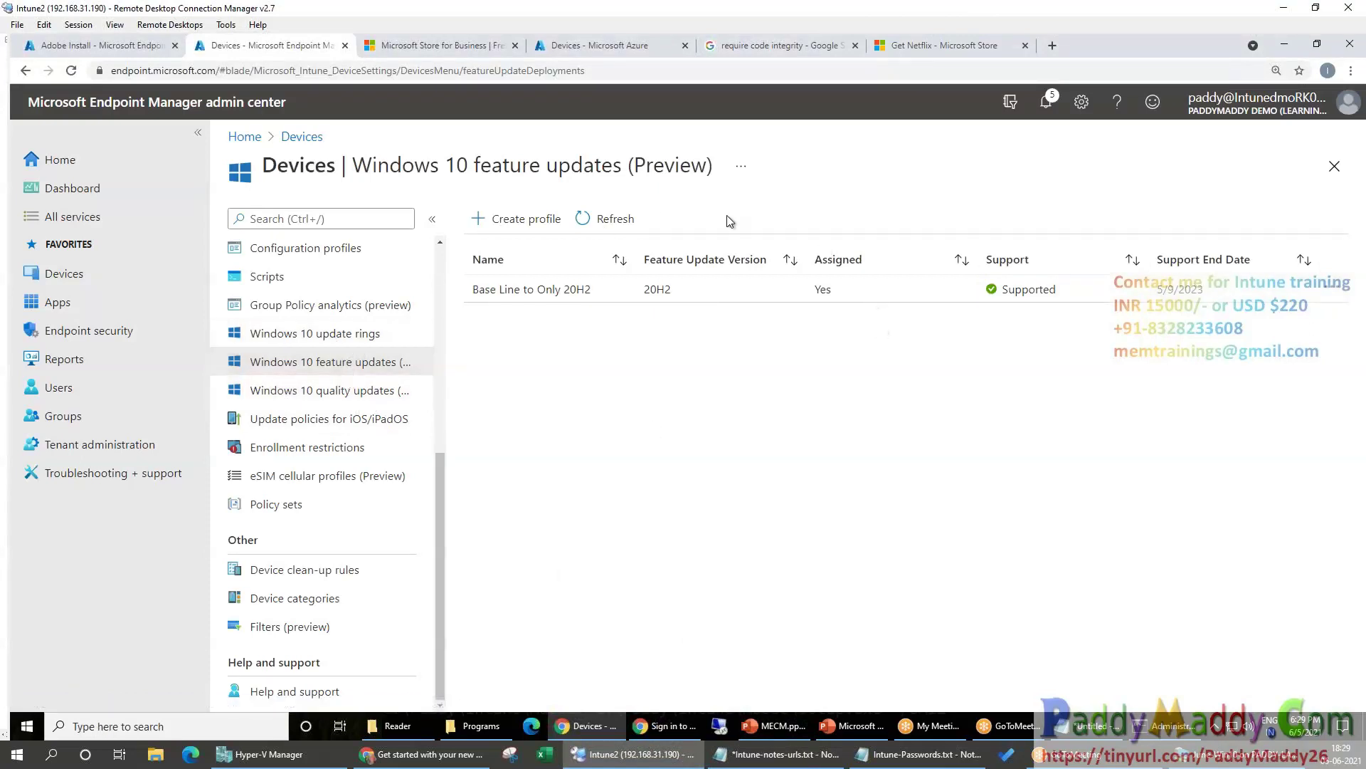
left_click(301, 335)
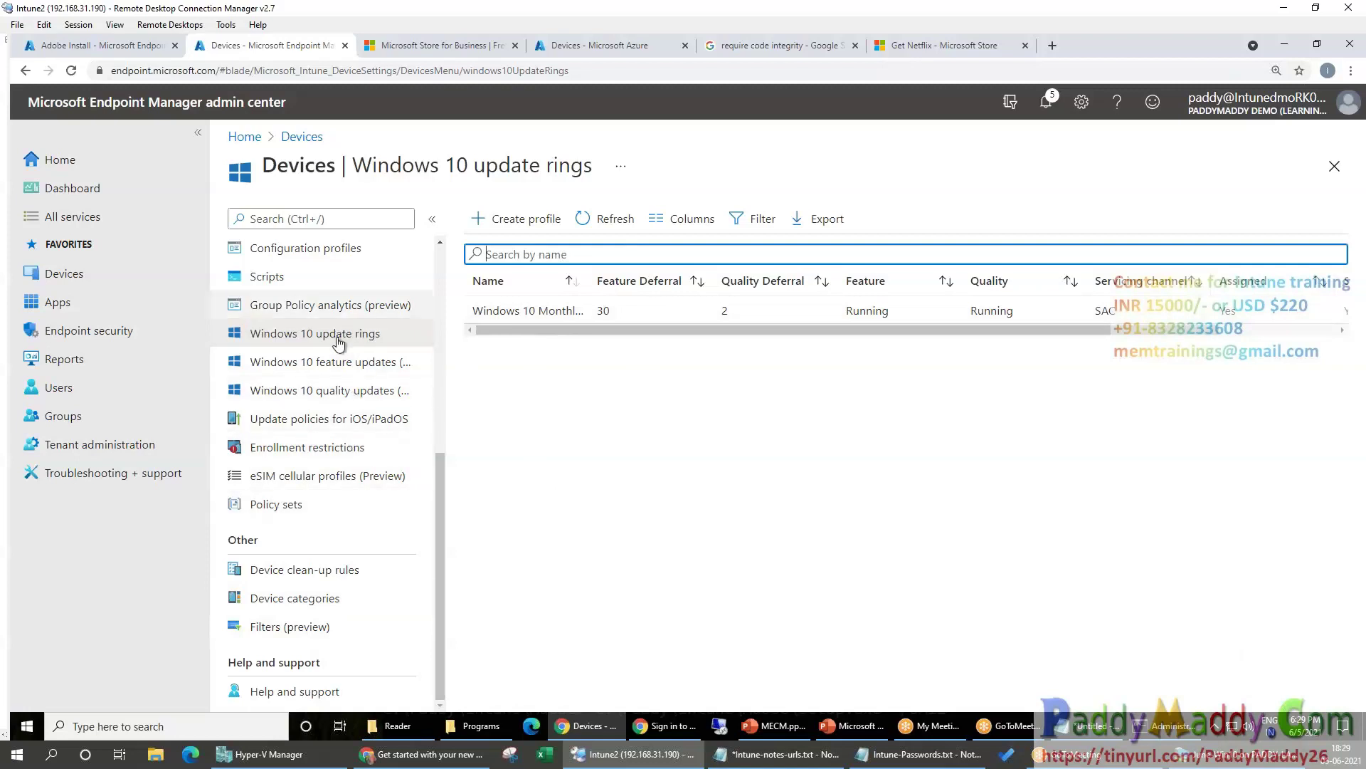
left_click(352, 395)
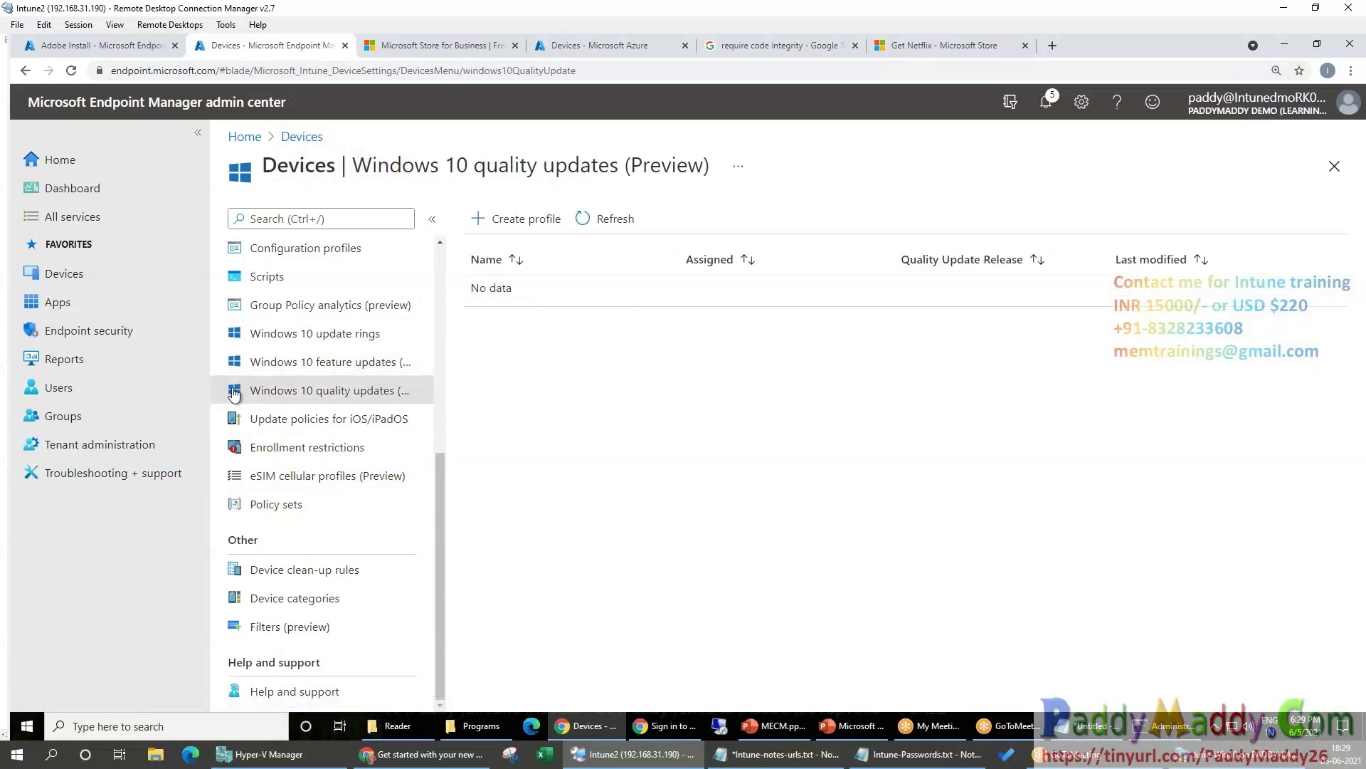
left_click(524, 218)
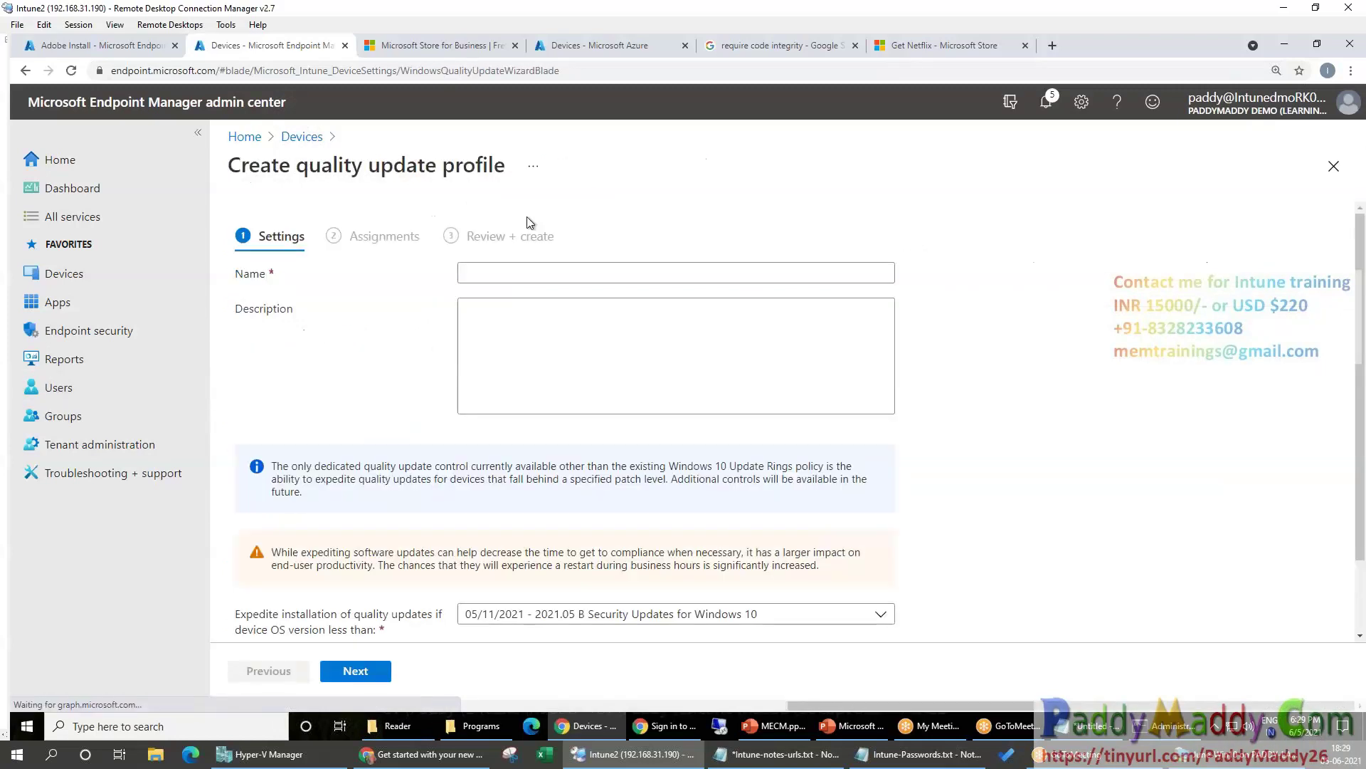
left_click(558, 271)
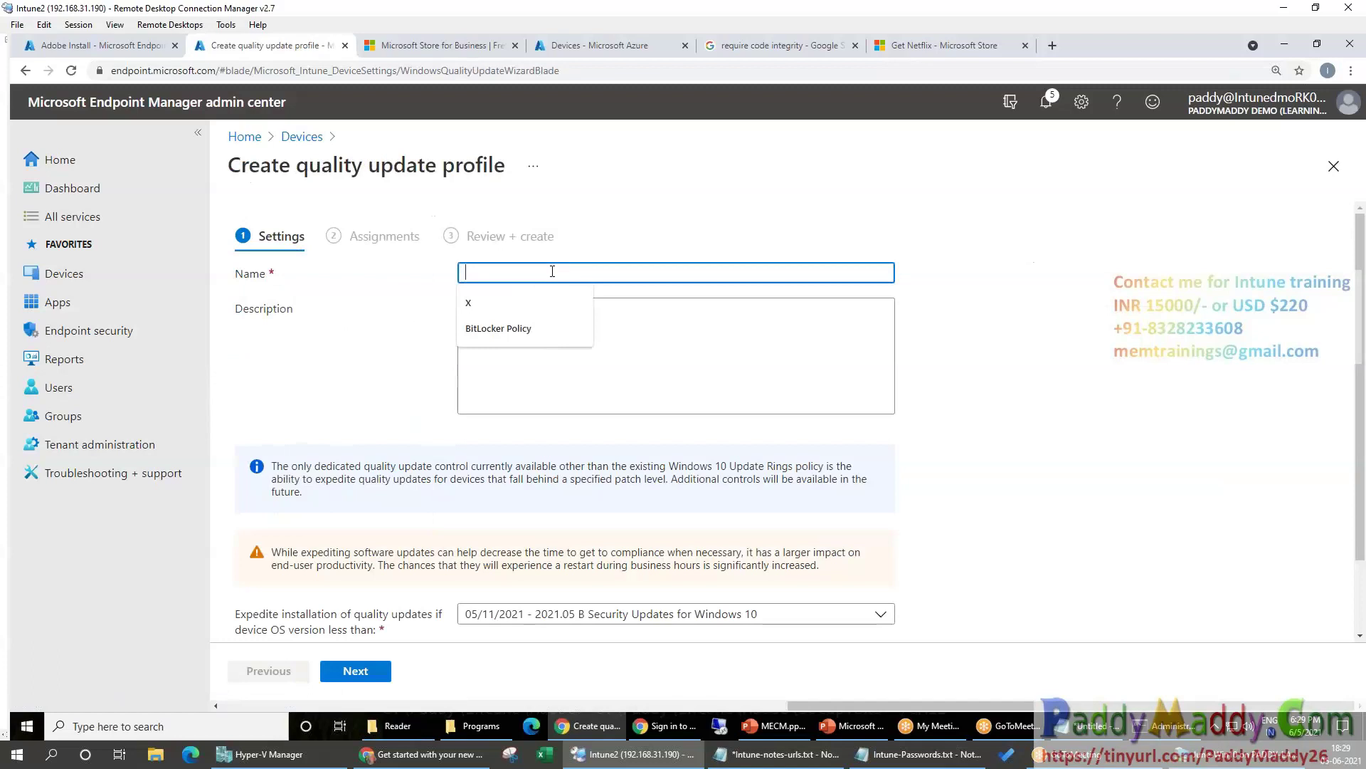
type("Early patching Devices S")
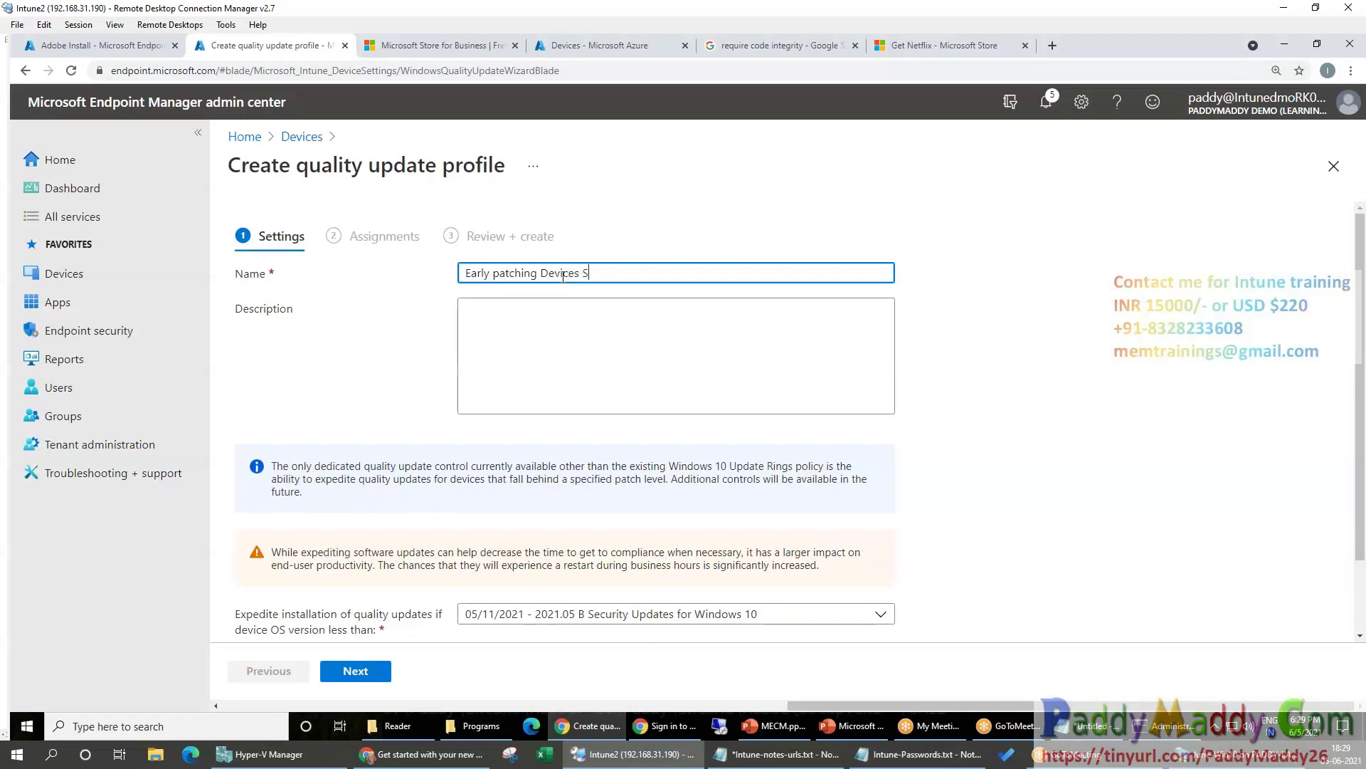
key("BackSpace")
scroll(541, 427, "down", 1)
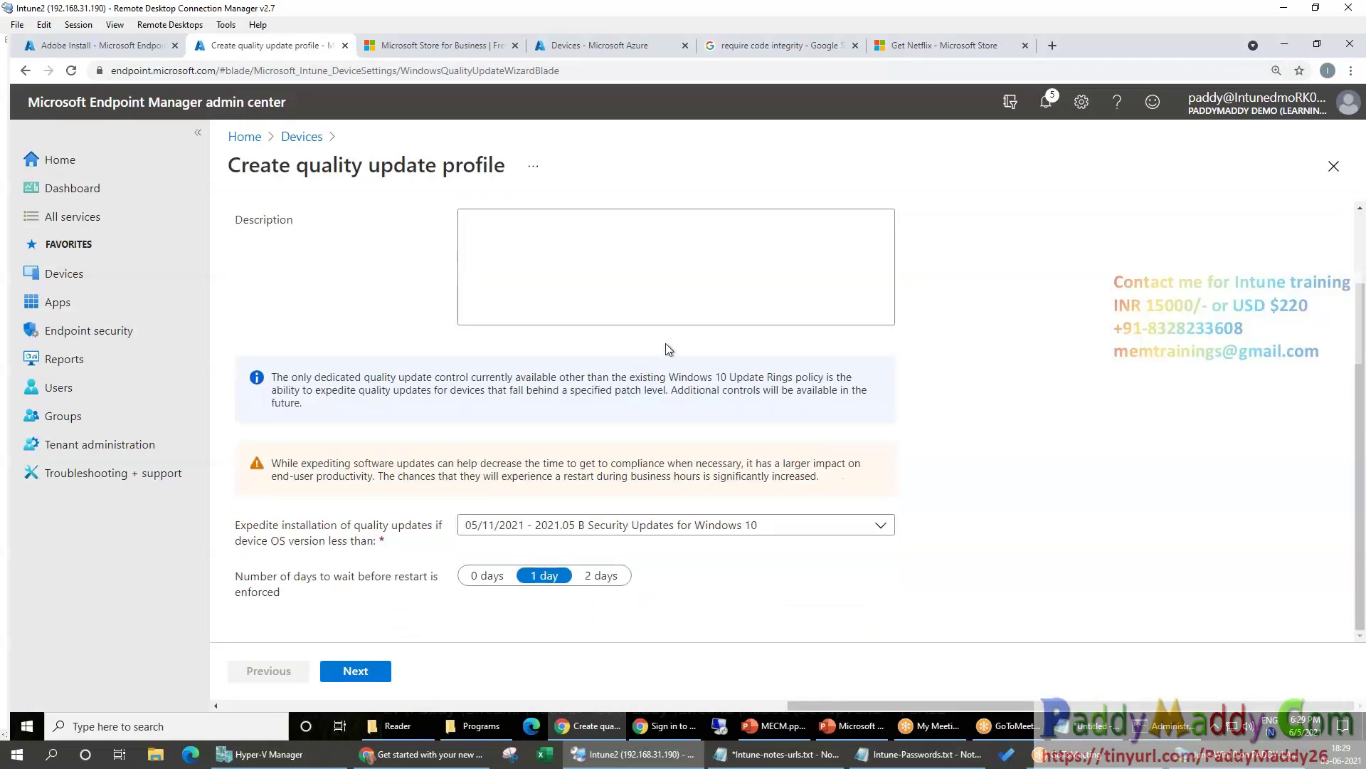
Expedite the 05/11/2021 - 2021.05 B Security Updates with a 1-day restart wait
left_click(536, 525)
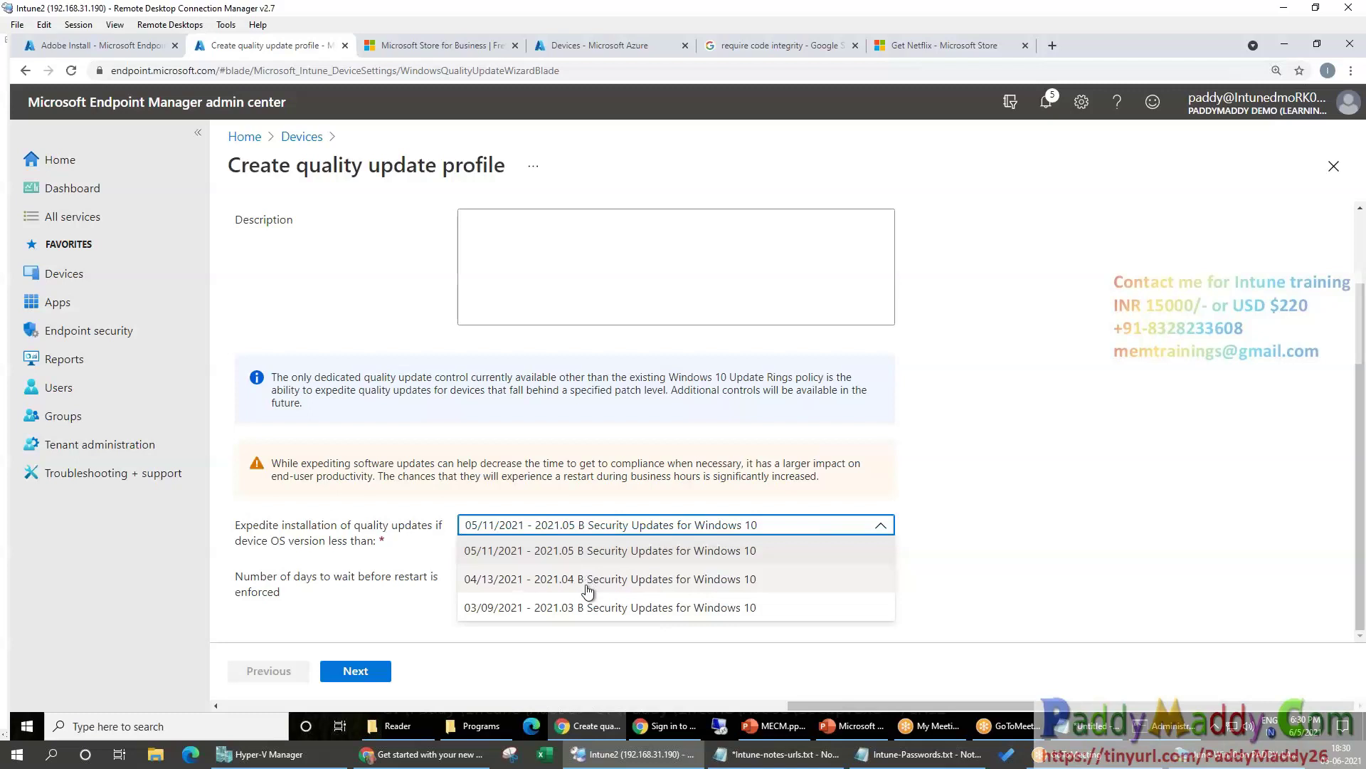
left_click(327, 498)
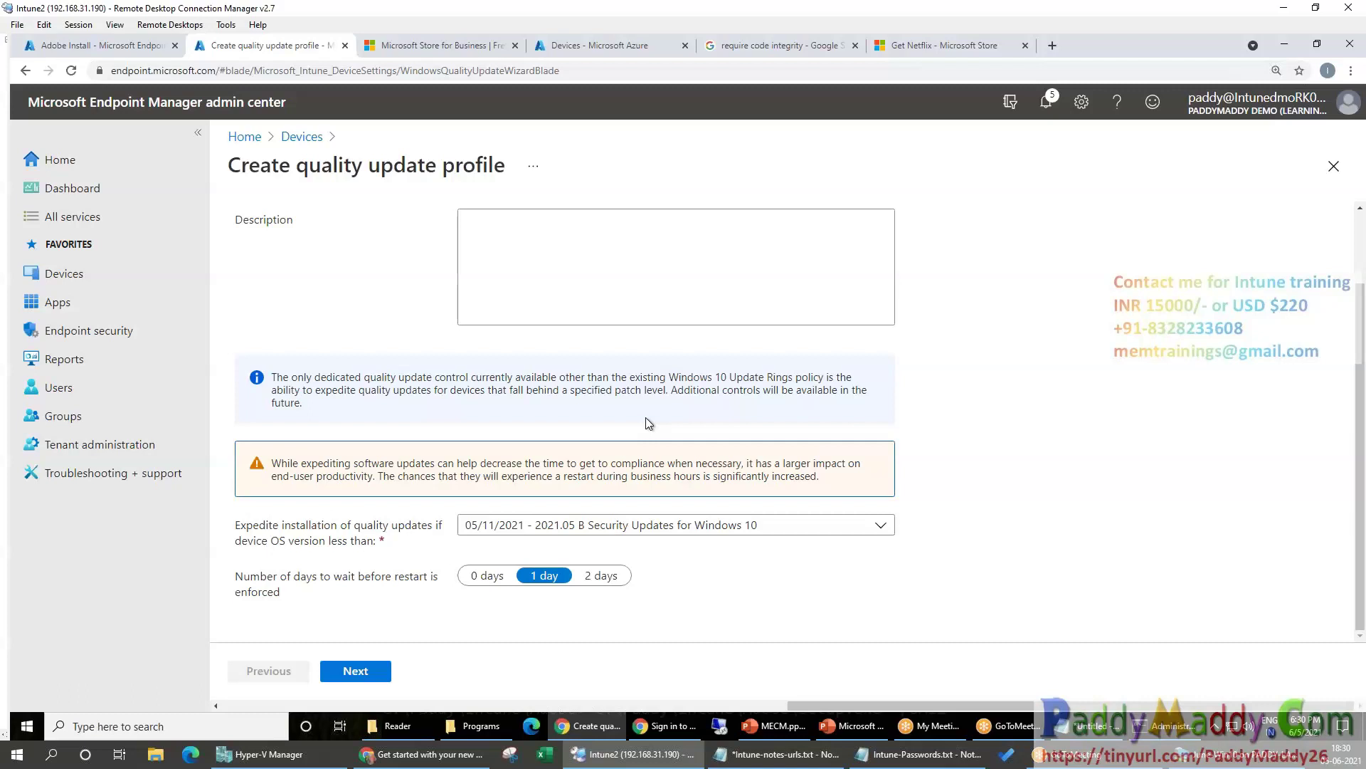
left_click(627, 525)
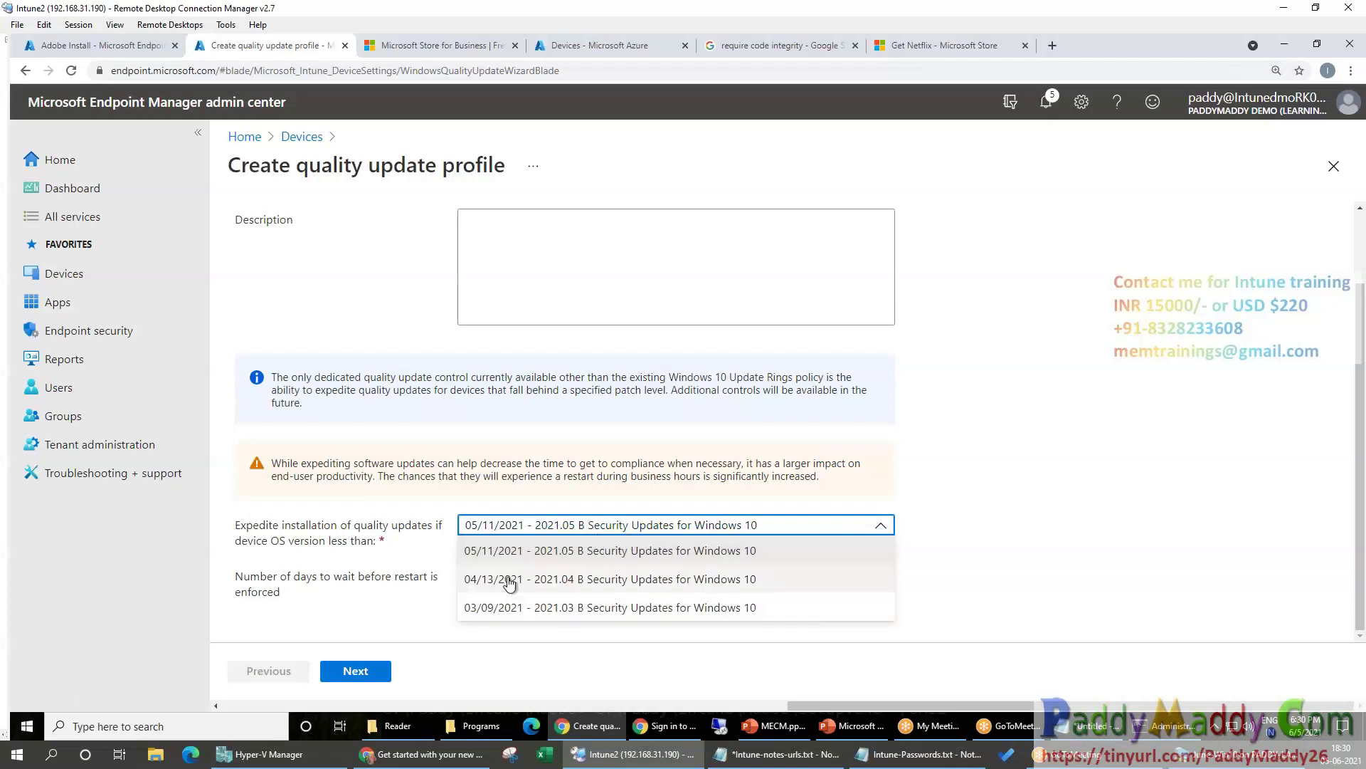
left_click(660, 562)
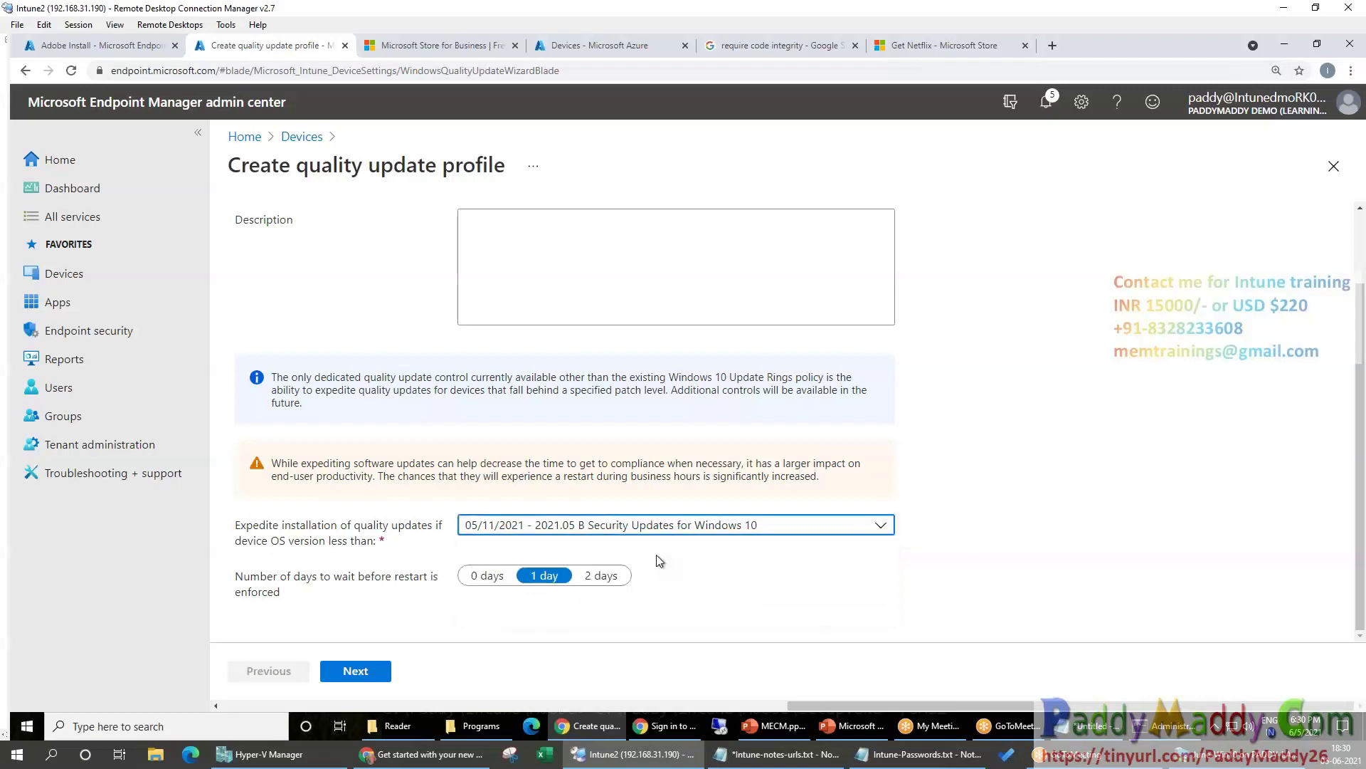
left_click(268, 536)
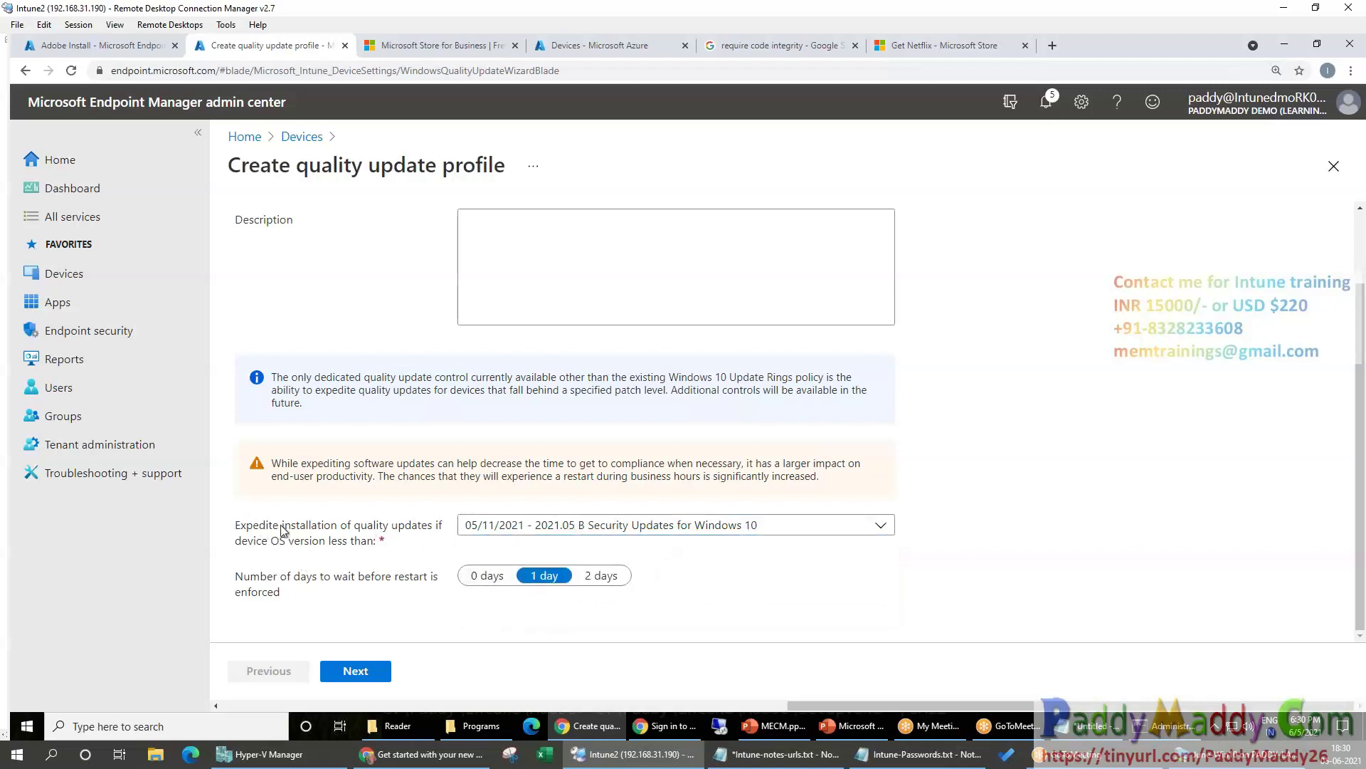
left_click(375, 679)
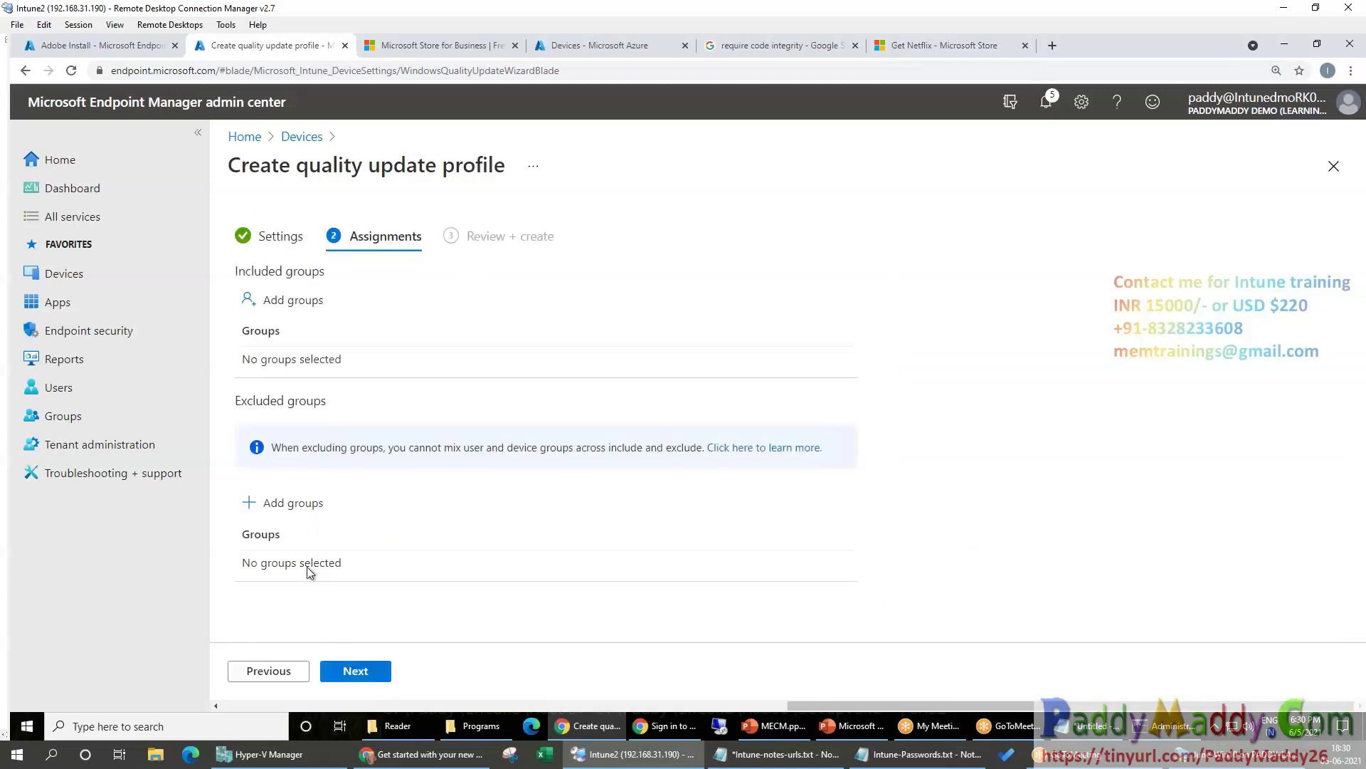
Assign the profile to All BYOD Devices and All Devices, then create it
left_click(291, 300)
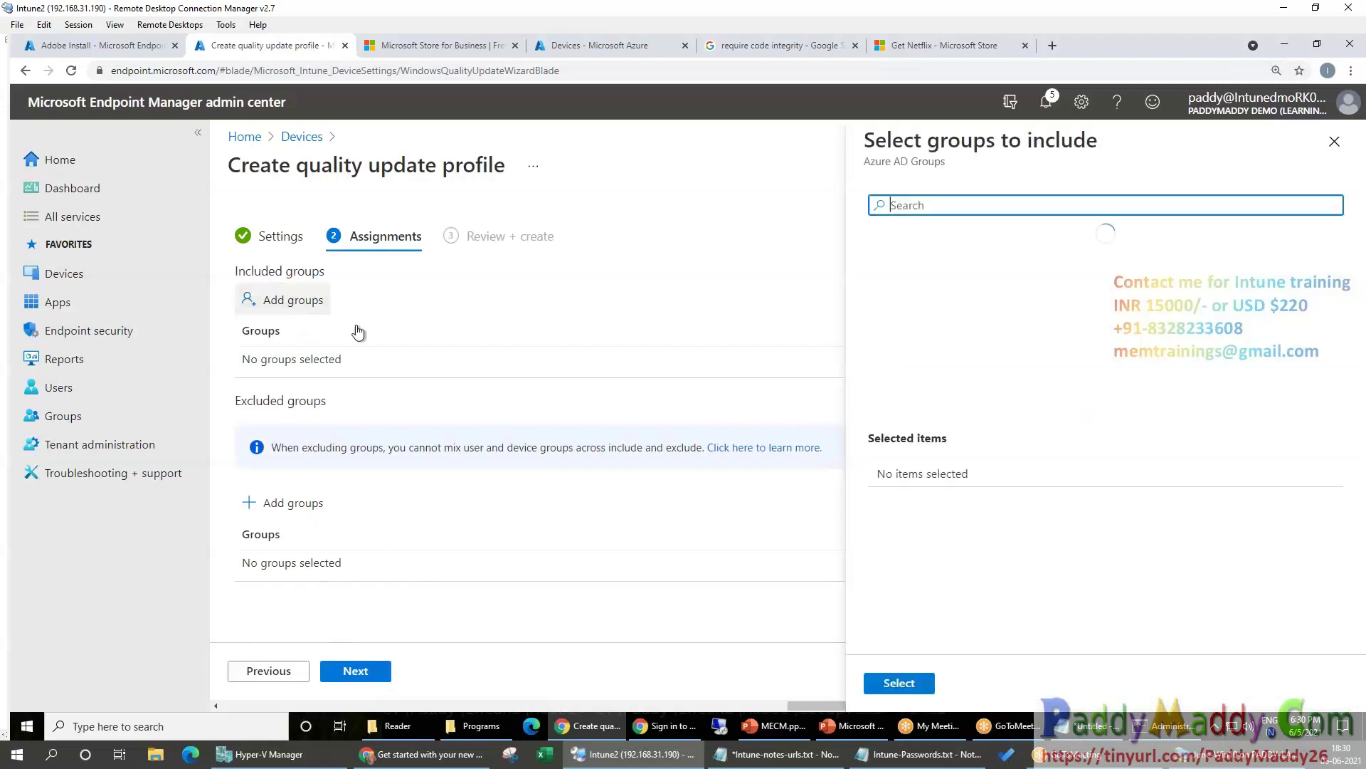
left_click(965, 276)
left_click_drag(964, 320, 920, 526)
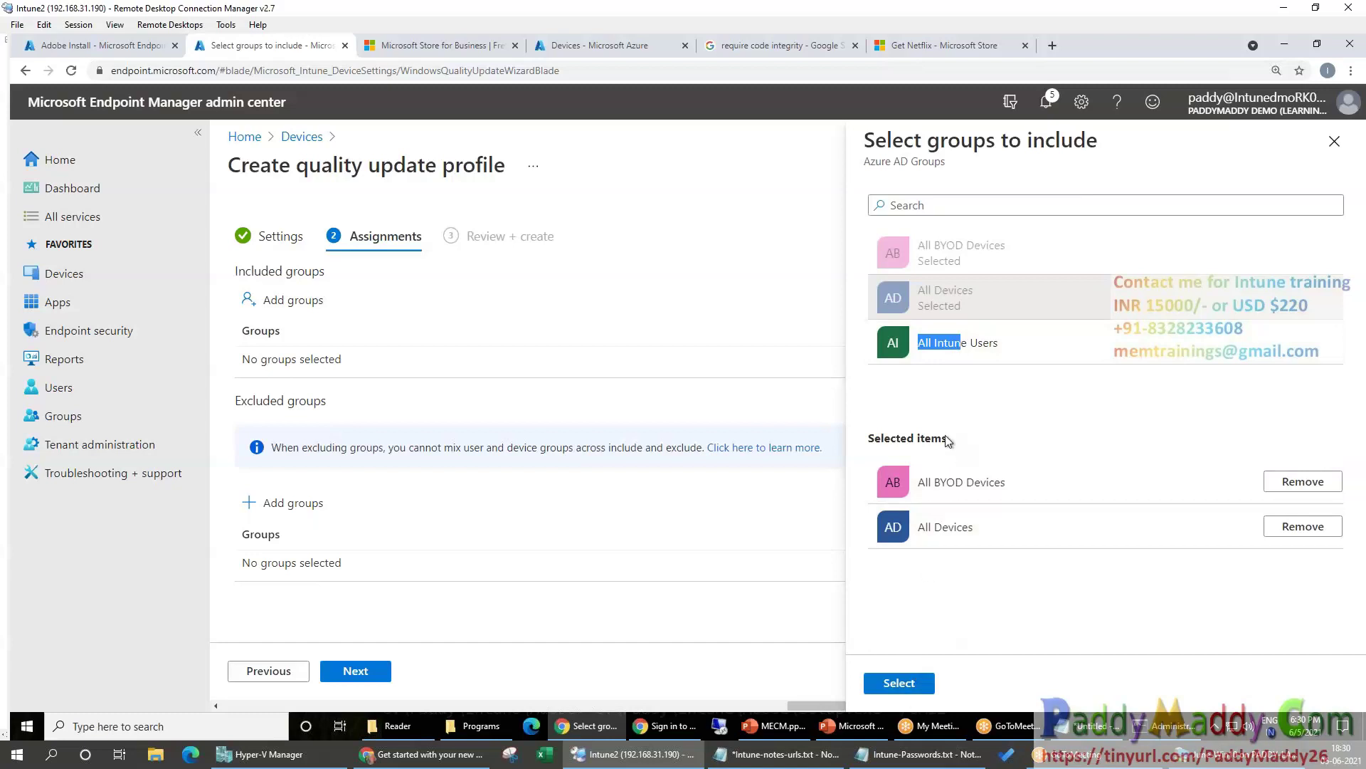
left_click(899, 682)
left_click(356, 670)
left_click(355, 670)
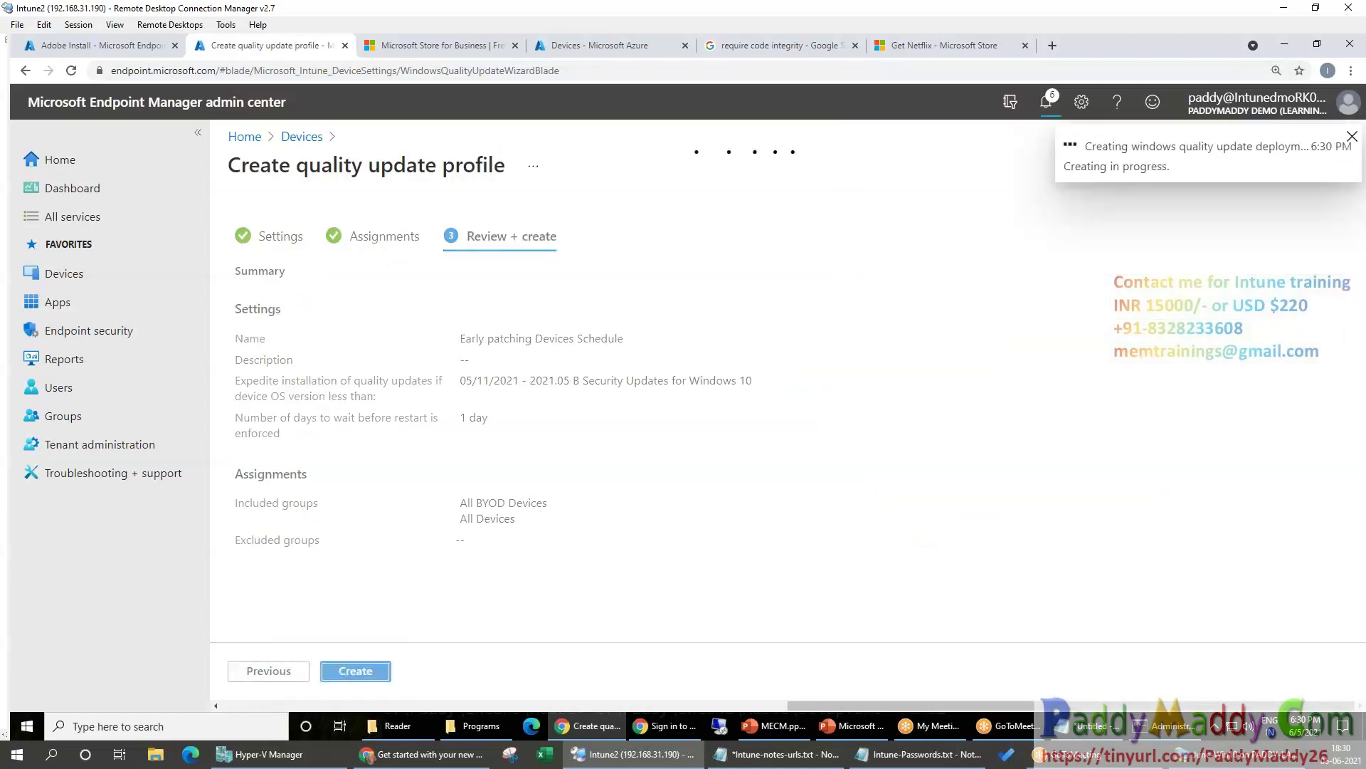